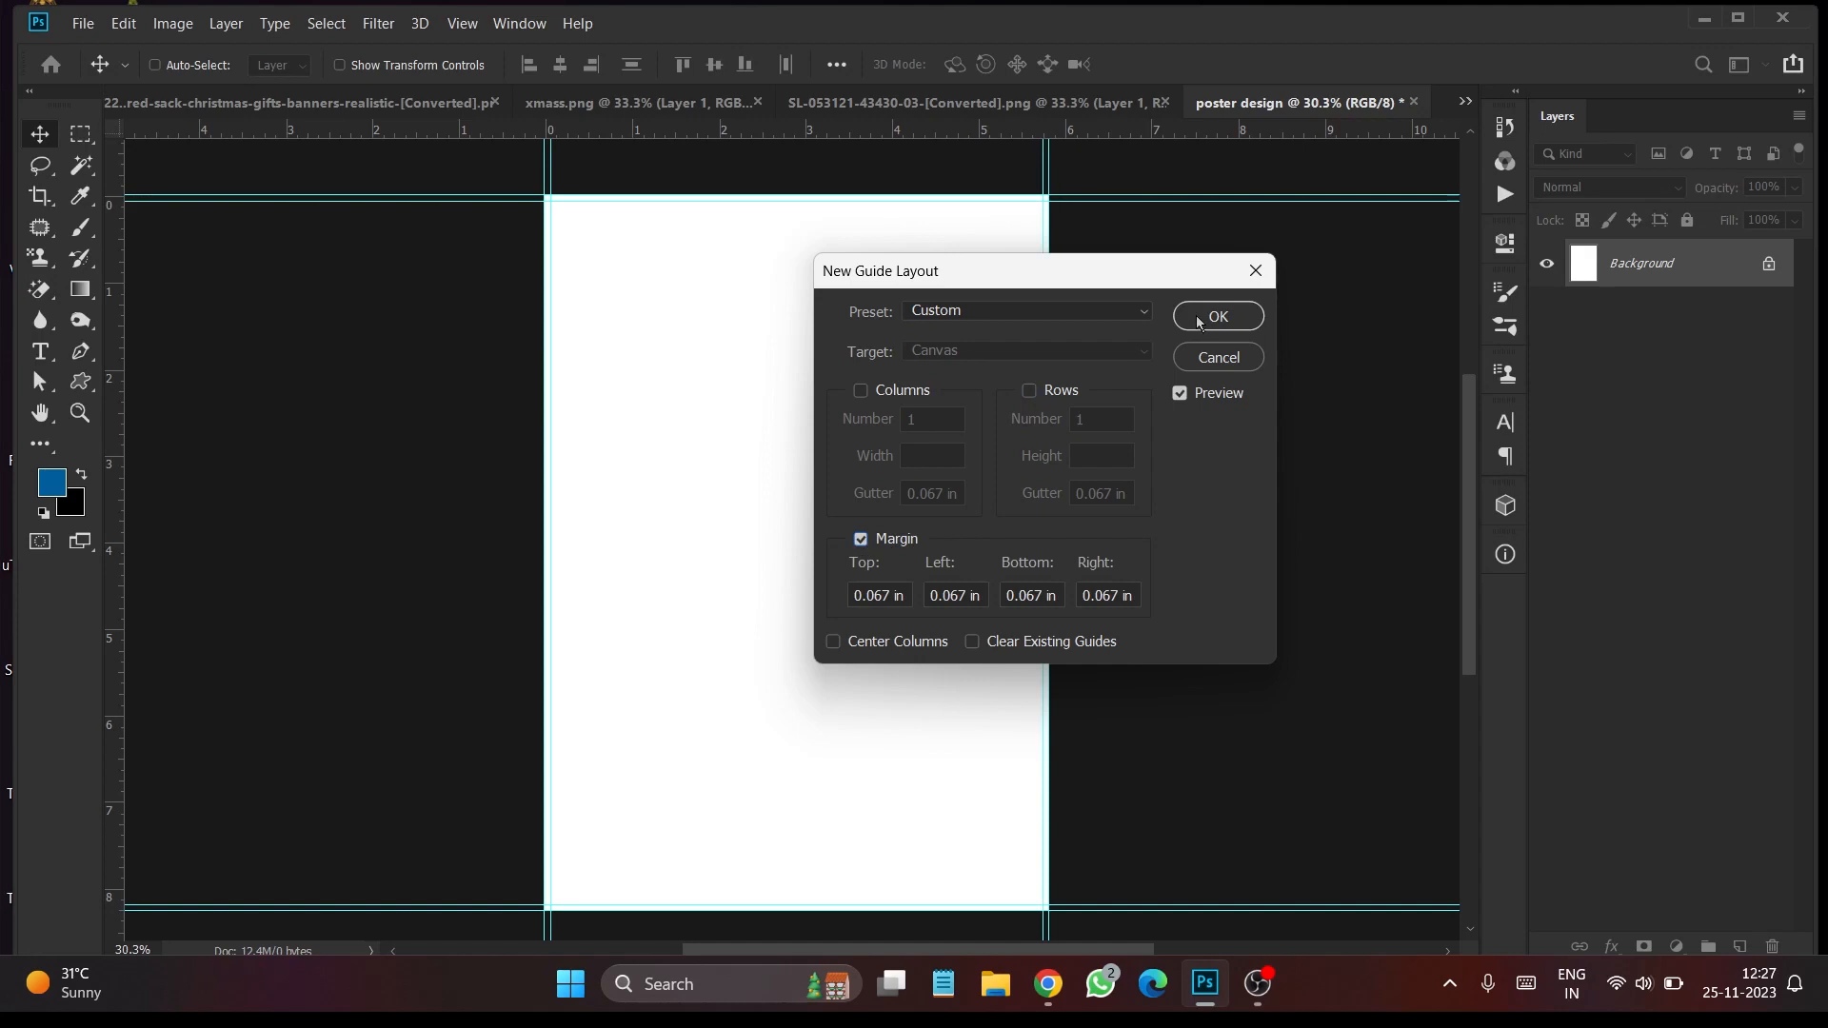
Apply a guide layout with 0.067 in margins on all four sides of the poster
{"action": "left_click", "coordinate": [1211, 316]}
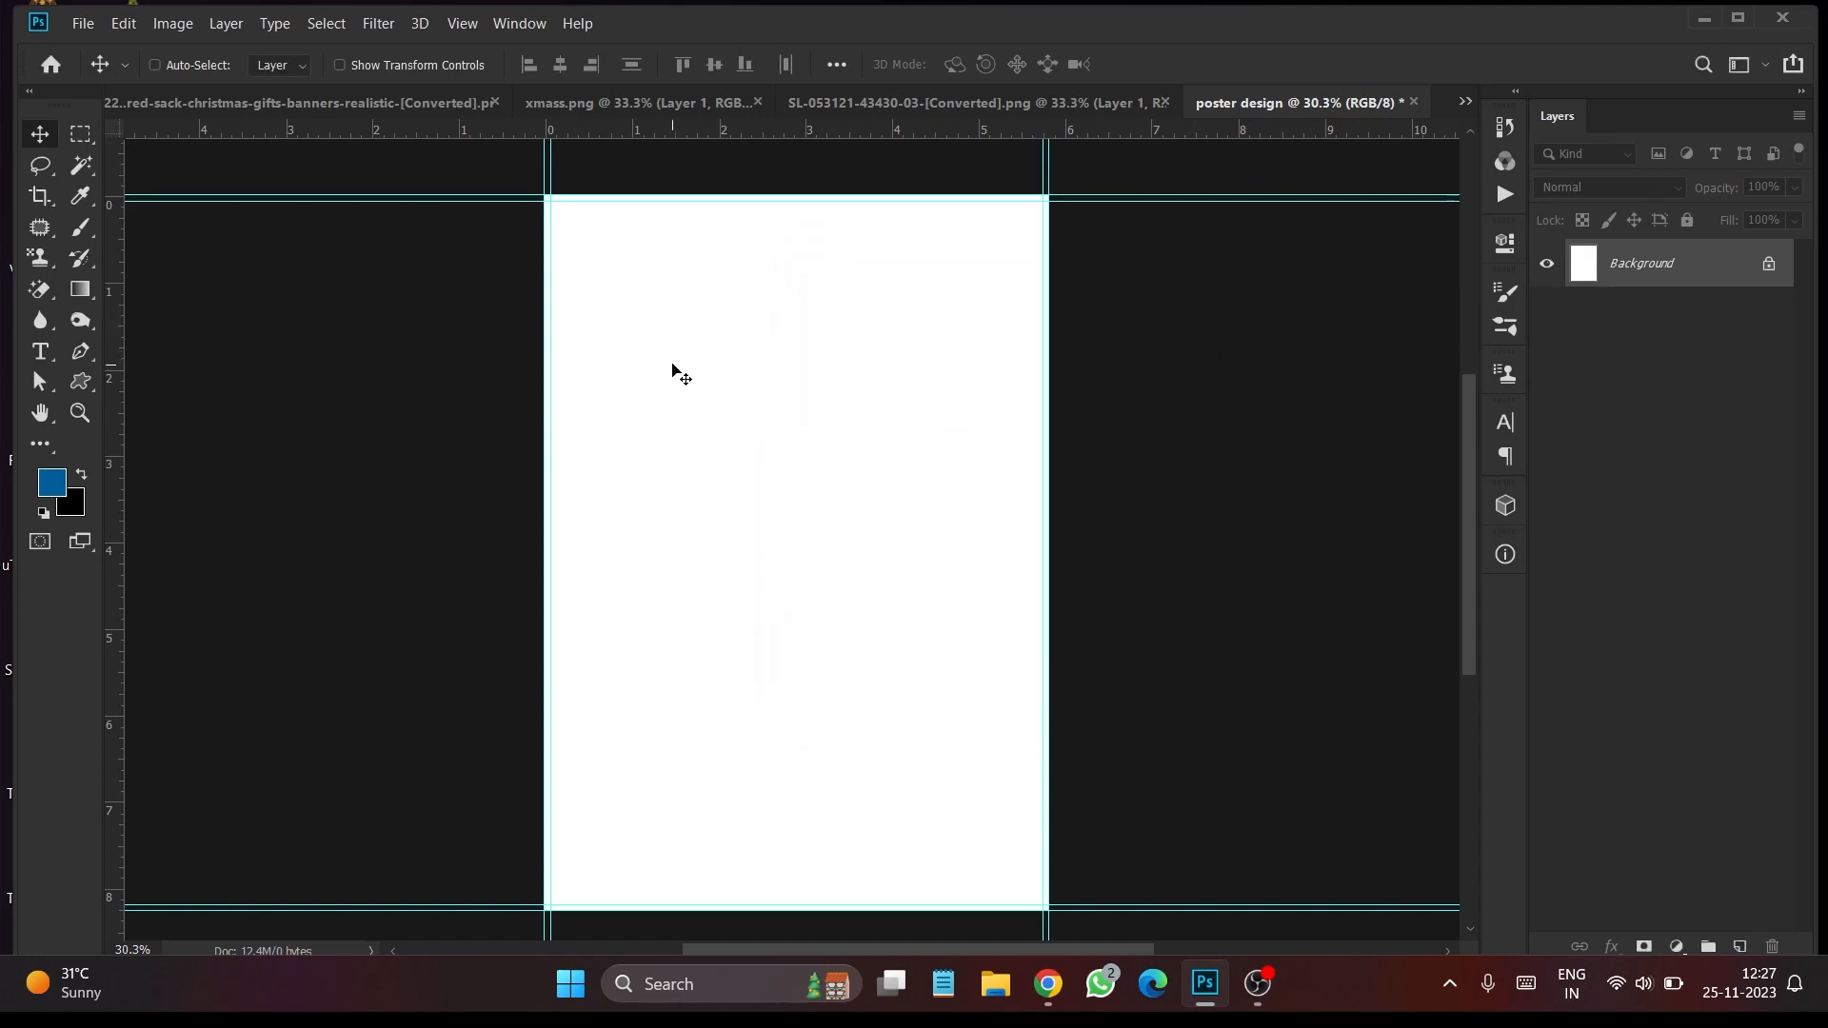
{"action": "scroll", "coordinate": [656, 385], "scroll_direction": "down", "scroll_amount": 2}
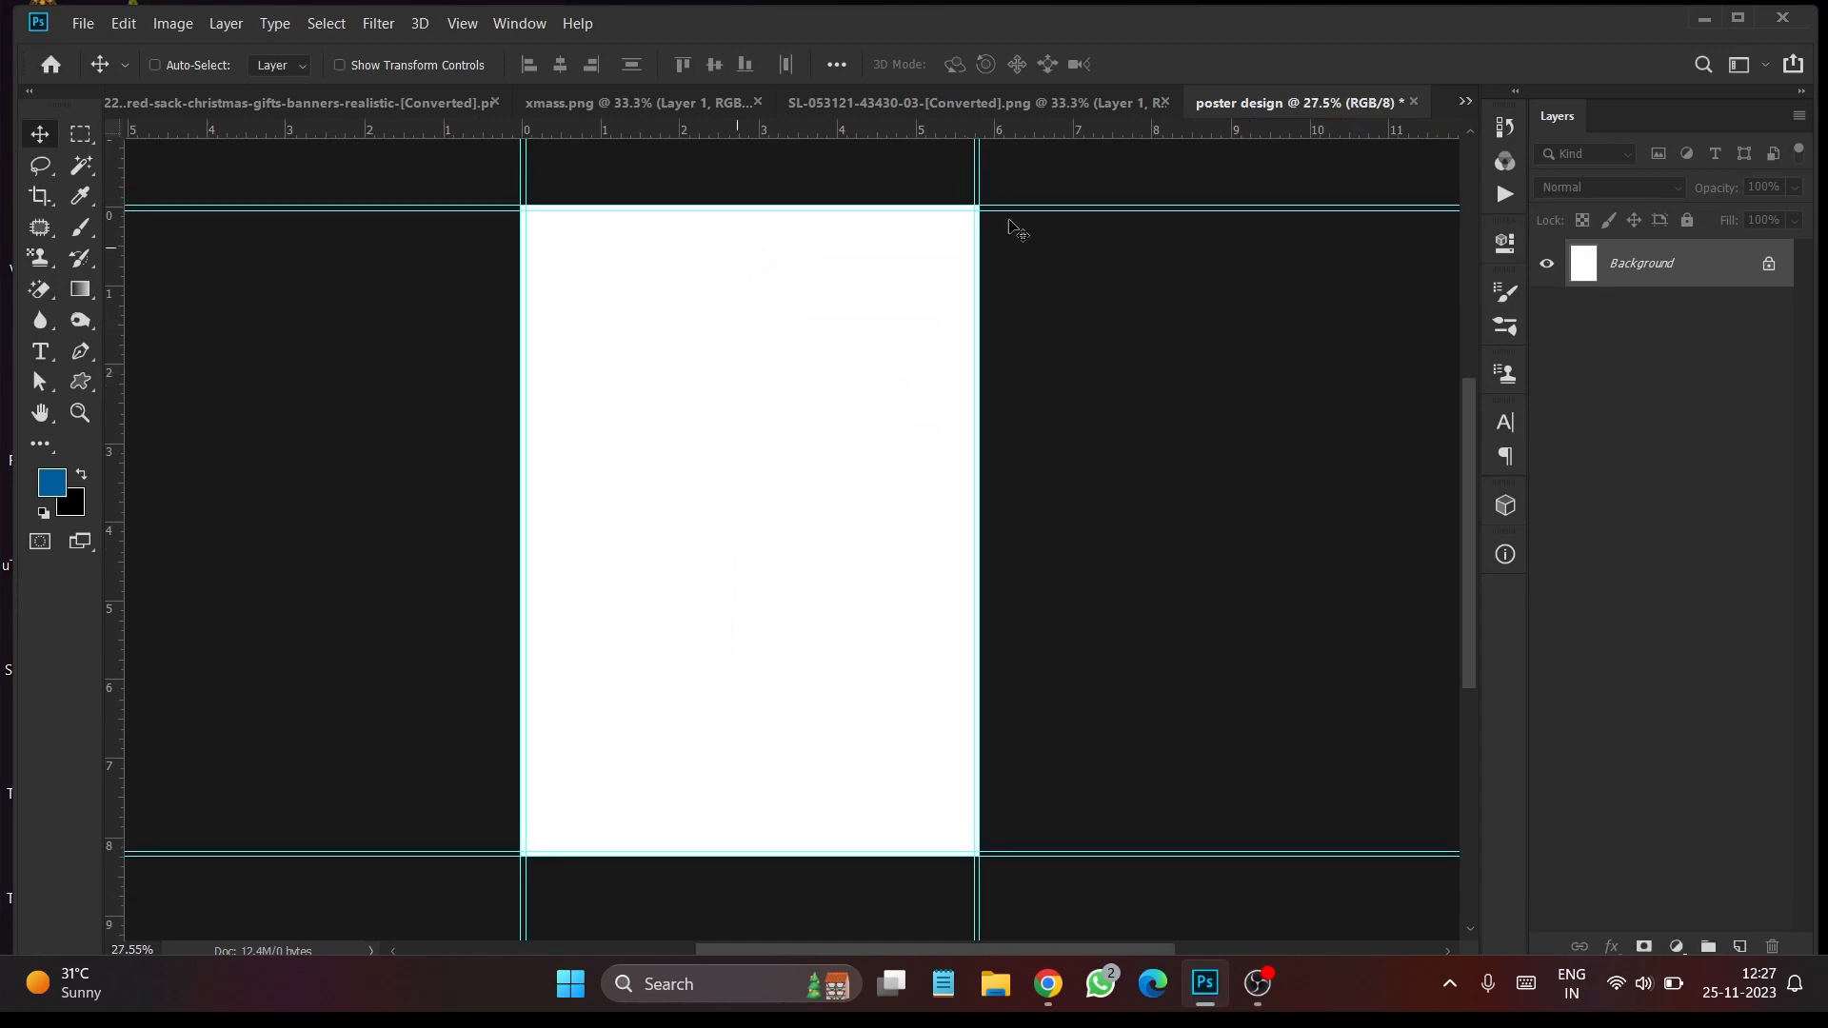
Copy the ribbon-and-ornaments artwork into the poster design, scale it down and place it across the poster's upper edge
{"action": "left_click", "coordinate": [1066, 102]}
{"action": "left_click_drag", "start_coordinate": [786, 487], "coordinate": [807, 357]}
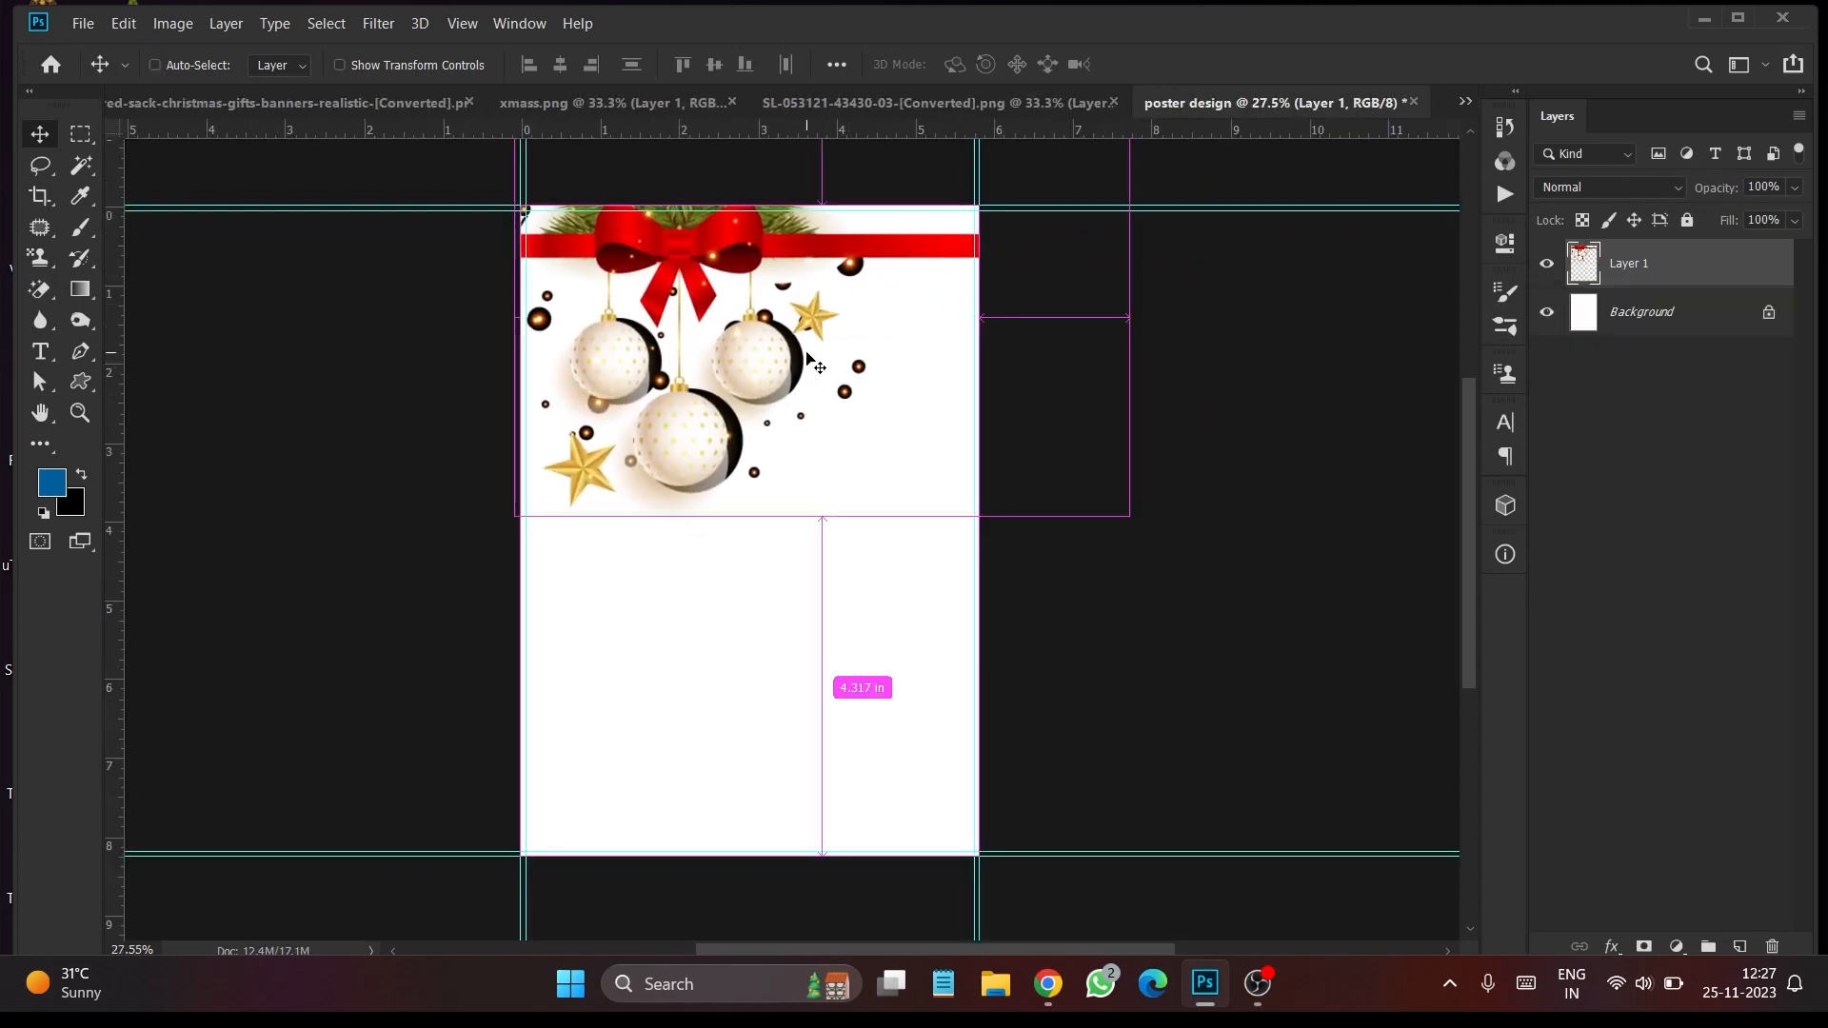
{"action": "left_click", "coordinate": [123, 23]}
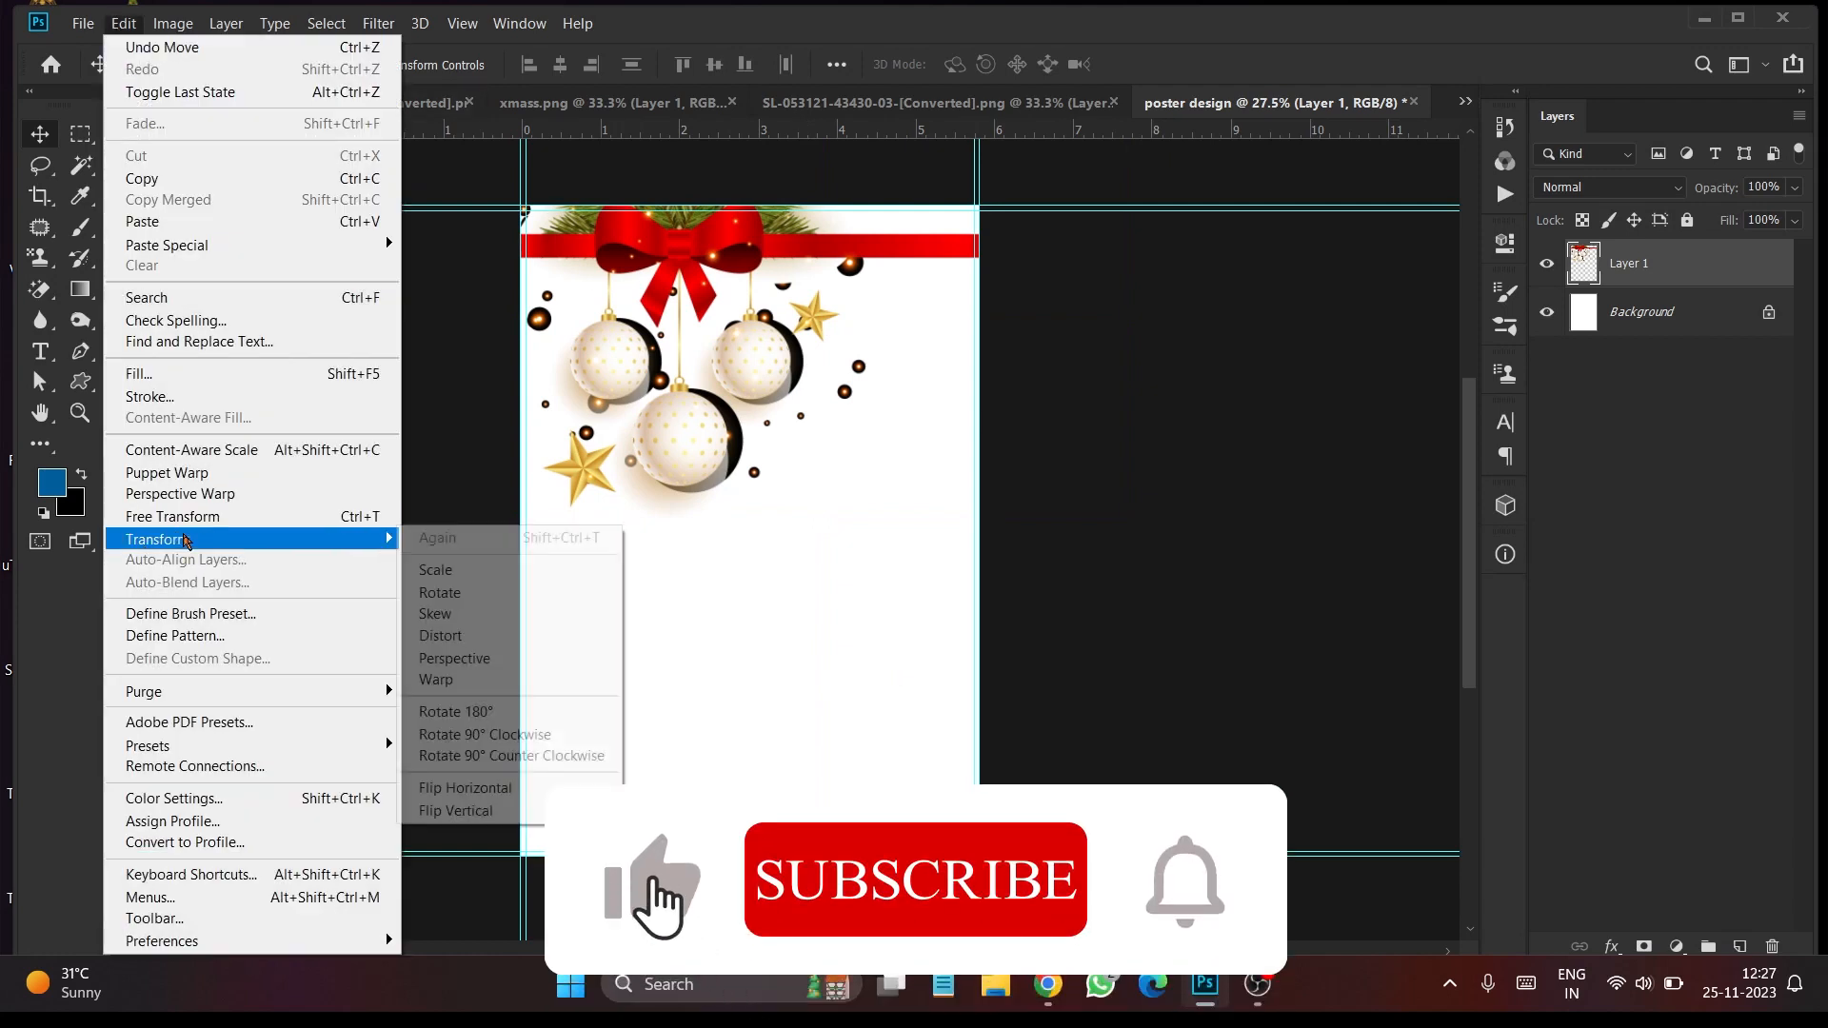
{"action": "left_click", "coordinate": [175, 519]}
{"action": "left_click_drag", "start_coordinate": [1129, 517], "coordinate": [1065, 475]}
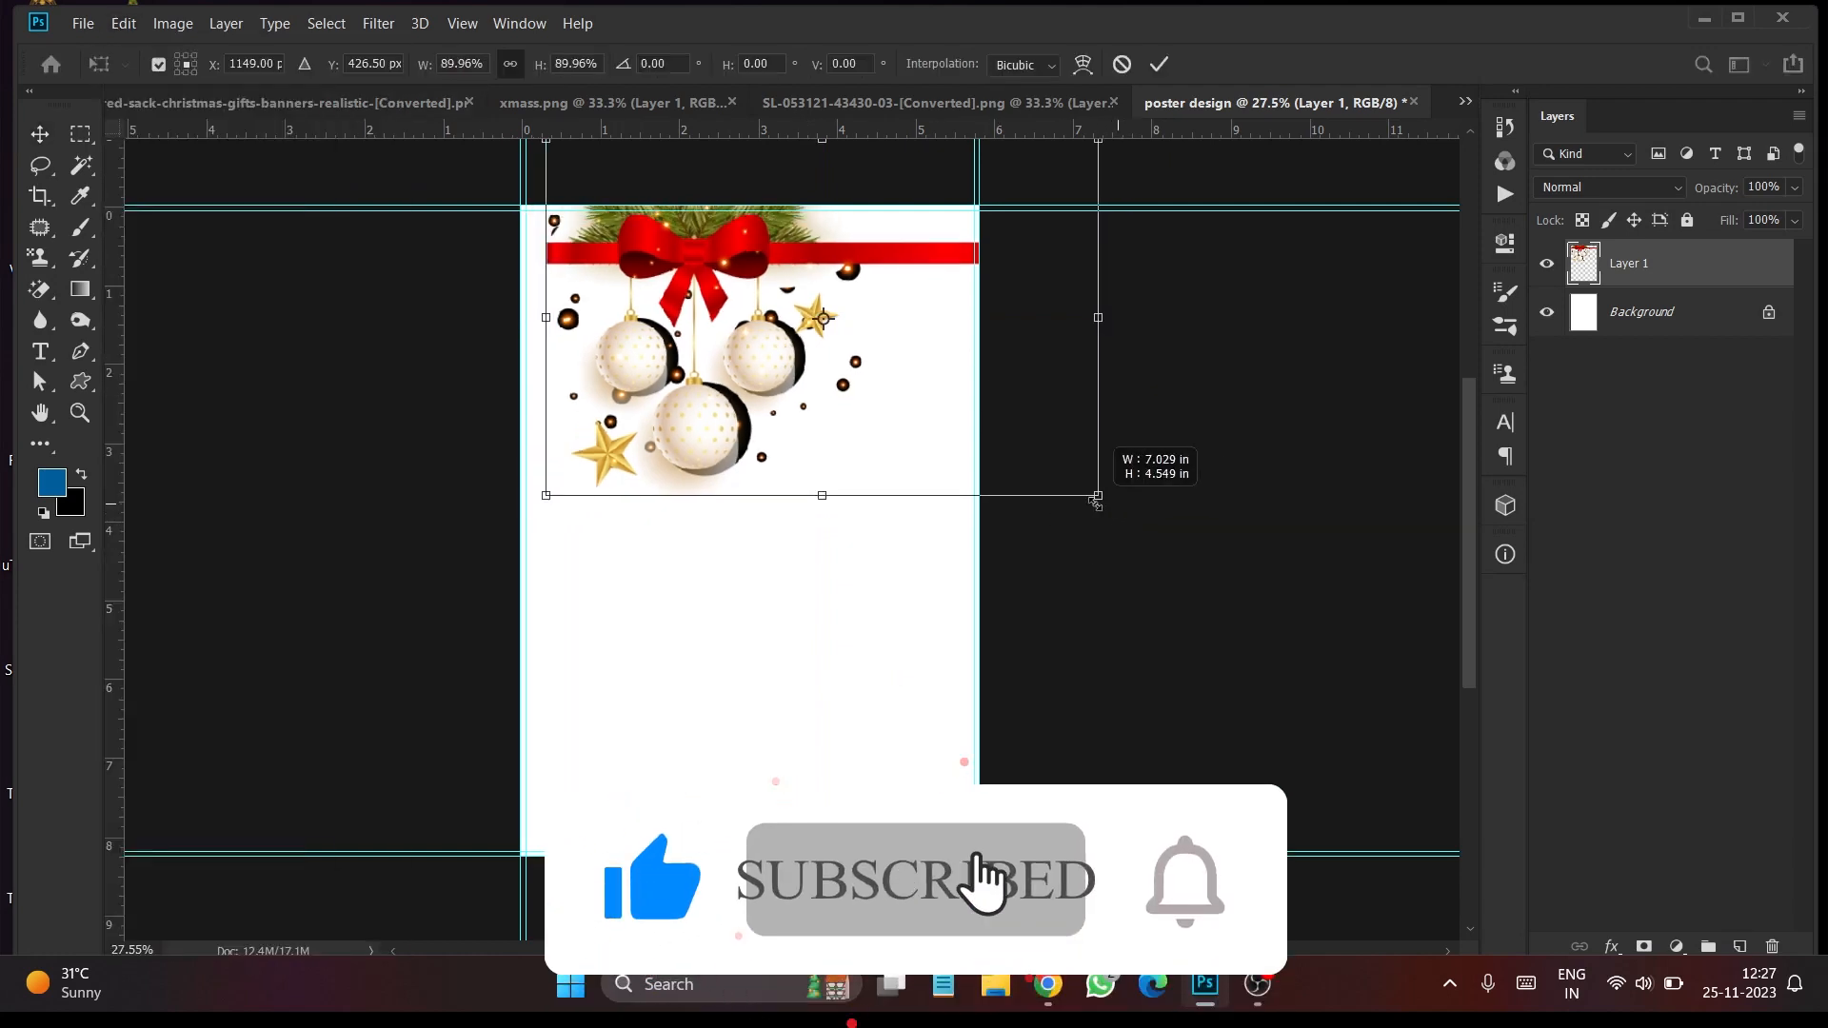
{"action": "left_click_drag", "start_coordinate": [636, 243], "coordinate": [627, 265]}
{"action": "key", "text": "Return"}
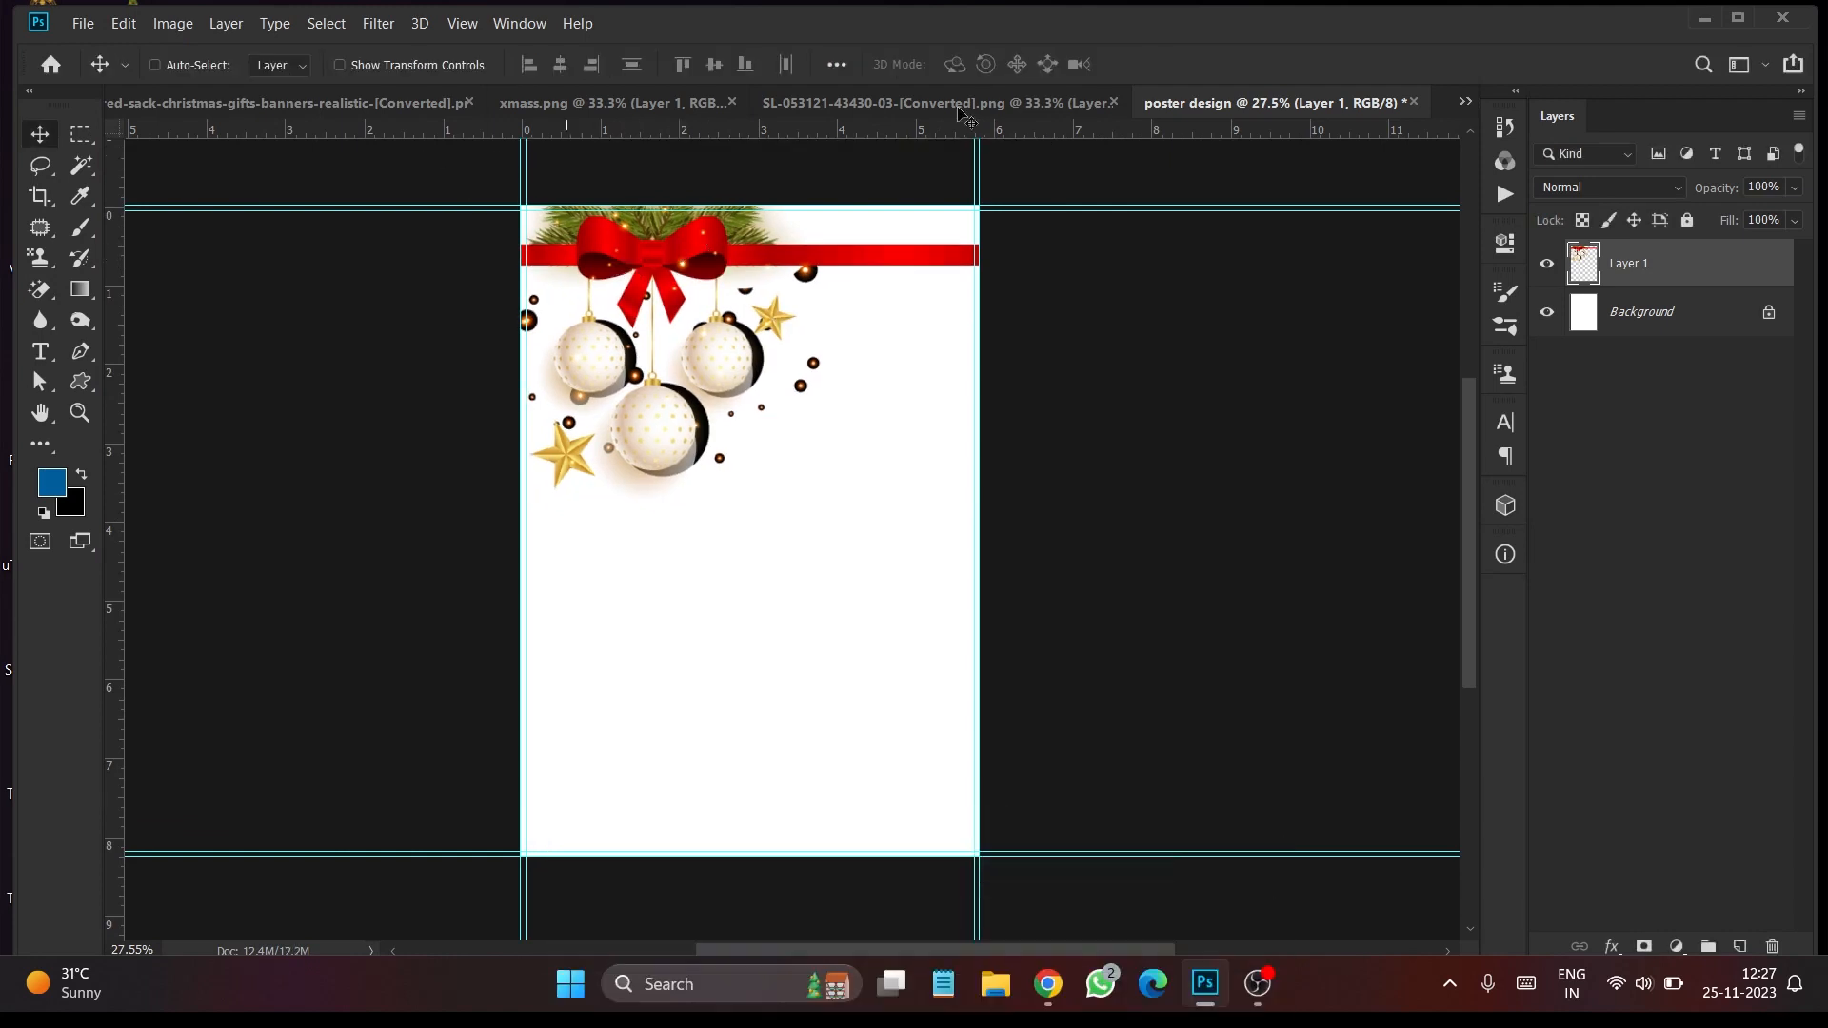
Close the ornaments source file and copy the red-sack Christmas gifts image into the poster design
{"action": "left_click", "coordinate": [1051, 107]}
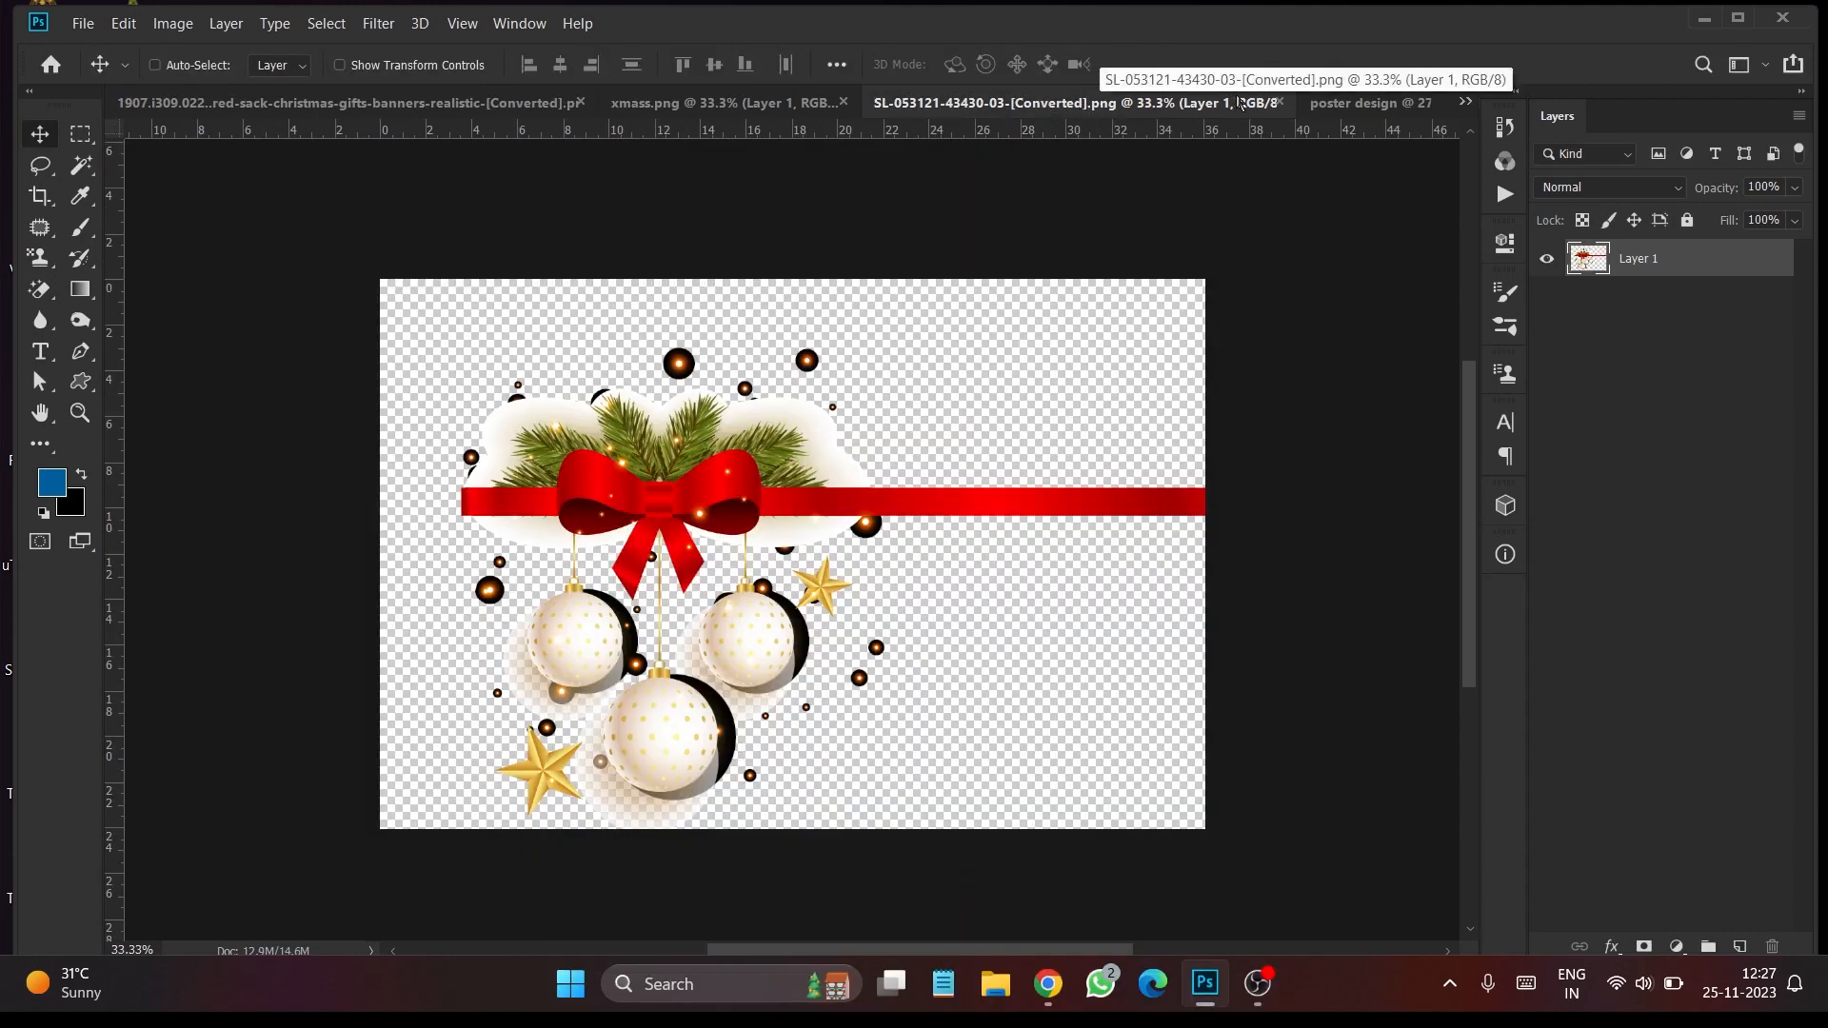
{"action": "left_click", "coordinate": [1278, 102]}
{"action": "left_click", "coordinate": [624, 105]}
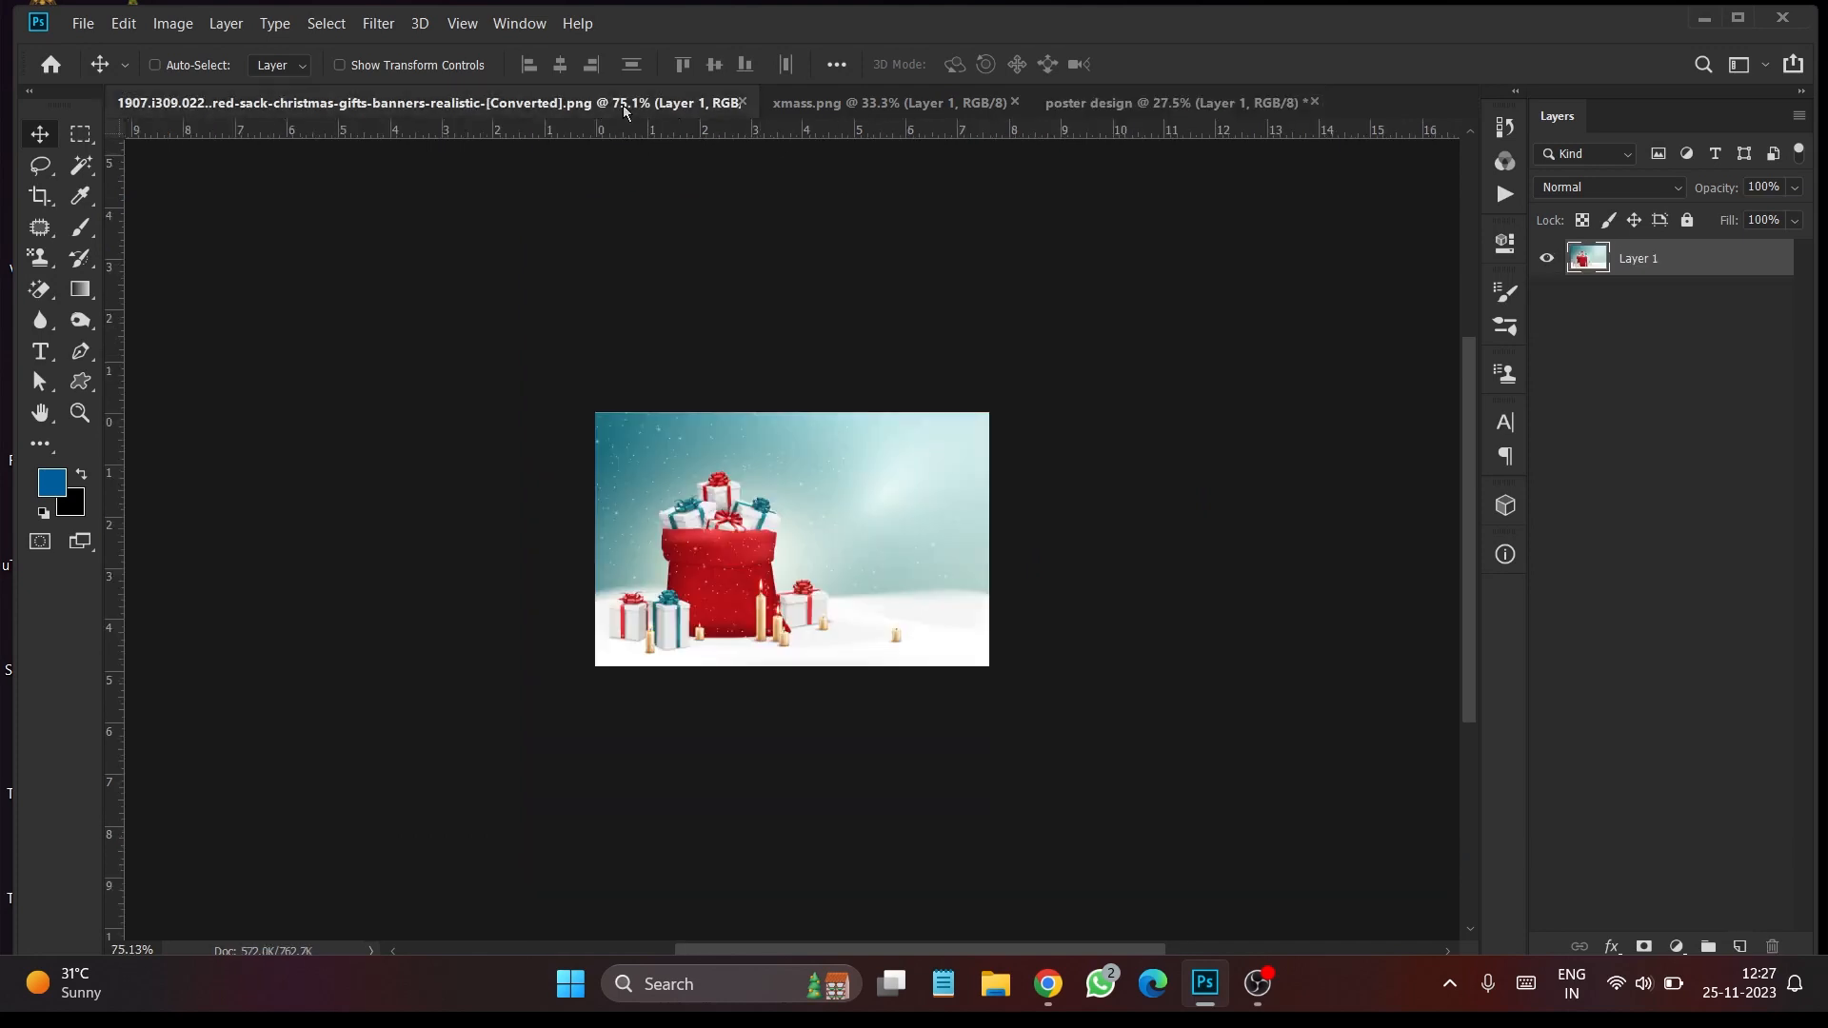
{"action": "left_click_drag", "start_coordinate": [752, 539], "coordinate": [804, 636]}
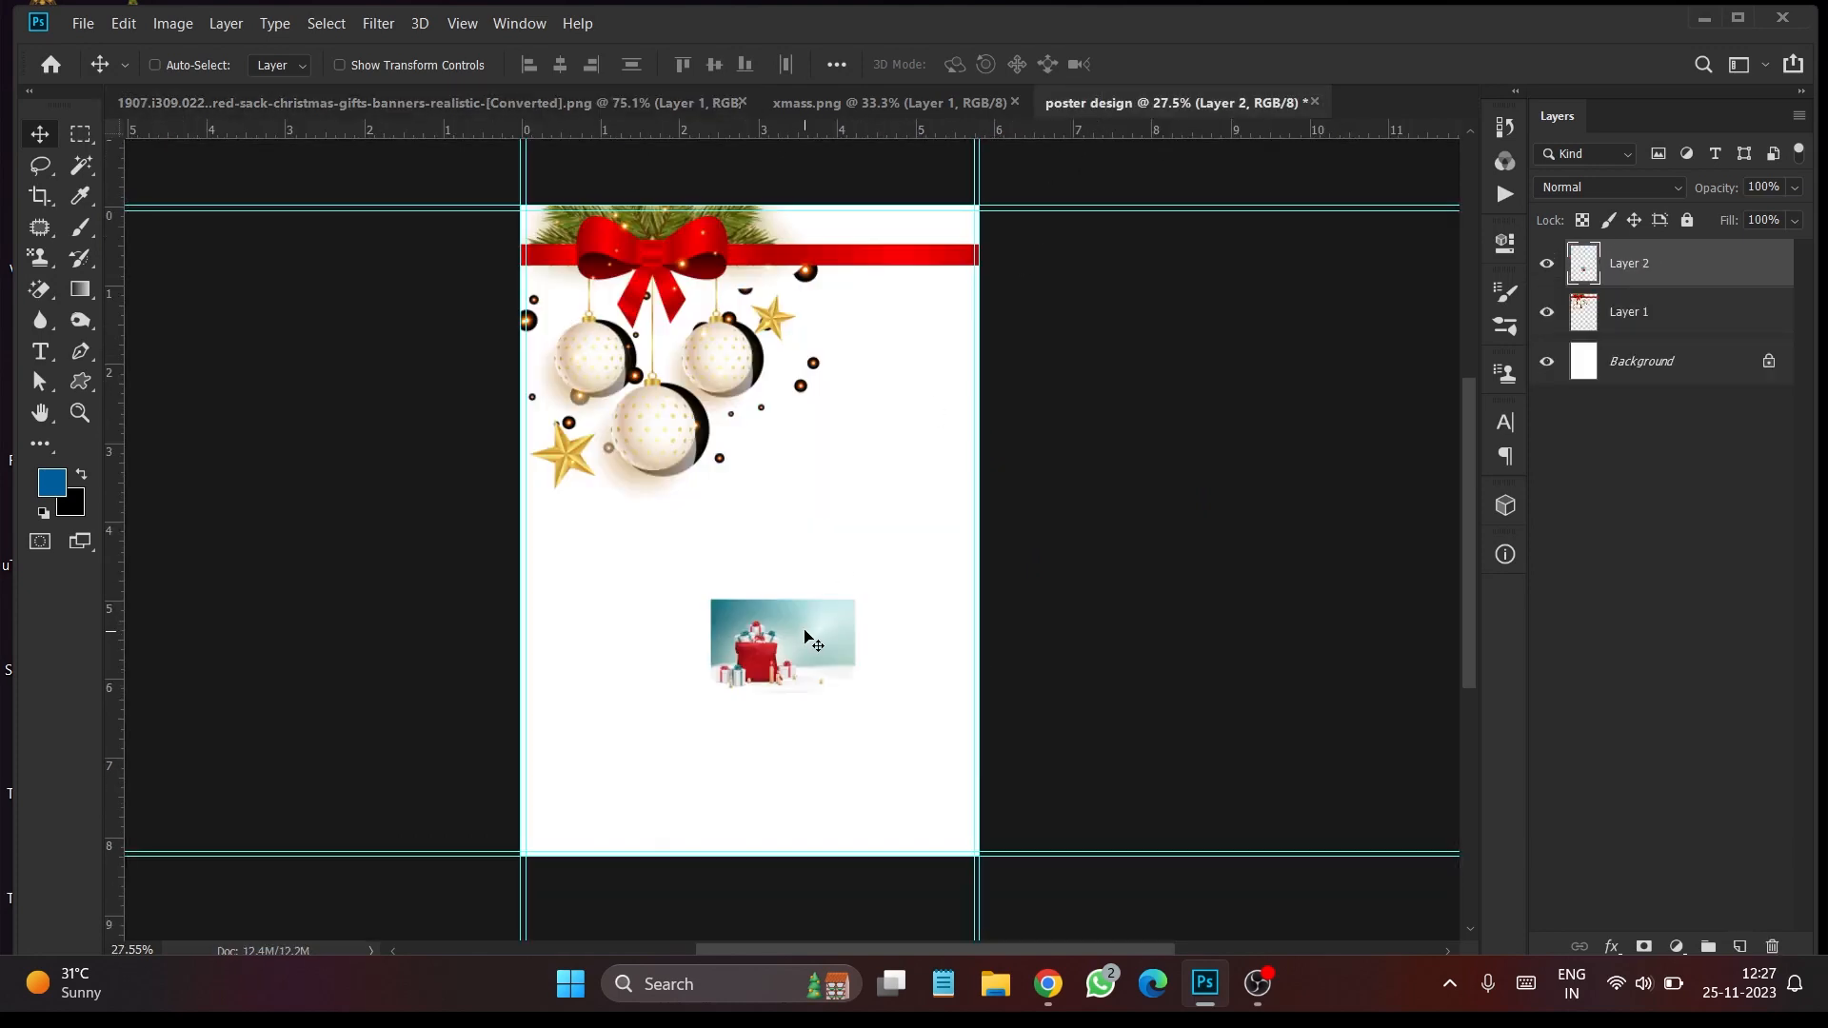
Convert the gift-sack layer to a smart object and enlarge it to span the full width of the poster's lower part
{"action": "right_click", "coordinate": [1659, 270]}
{"action": "left_click", "coordinate": [1647, 289]}
{"action": "left_click", "coordinate": [123, 23]}
{"action": "left_click", "coordinate": [161, 514]}
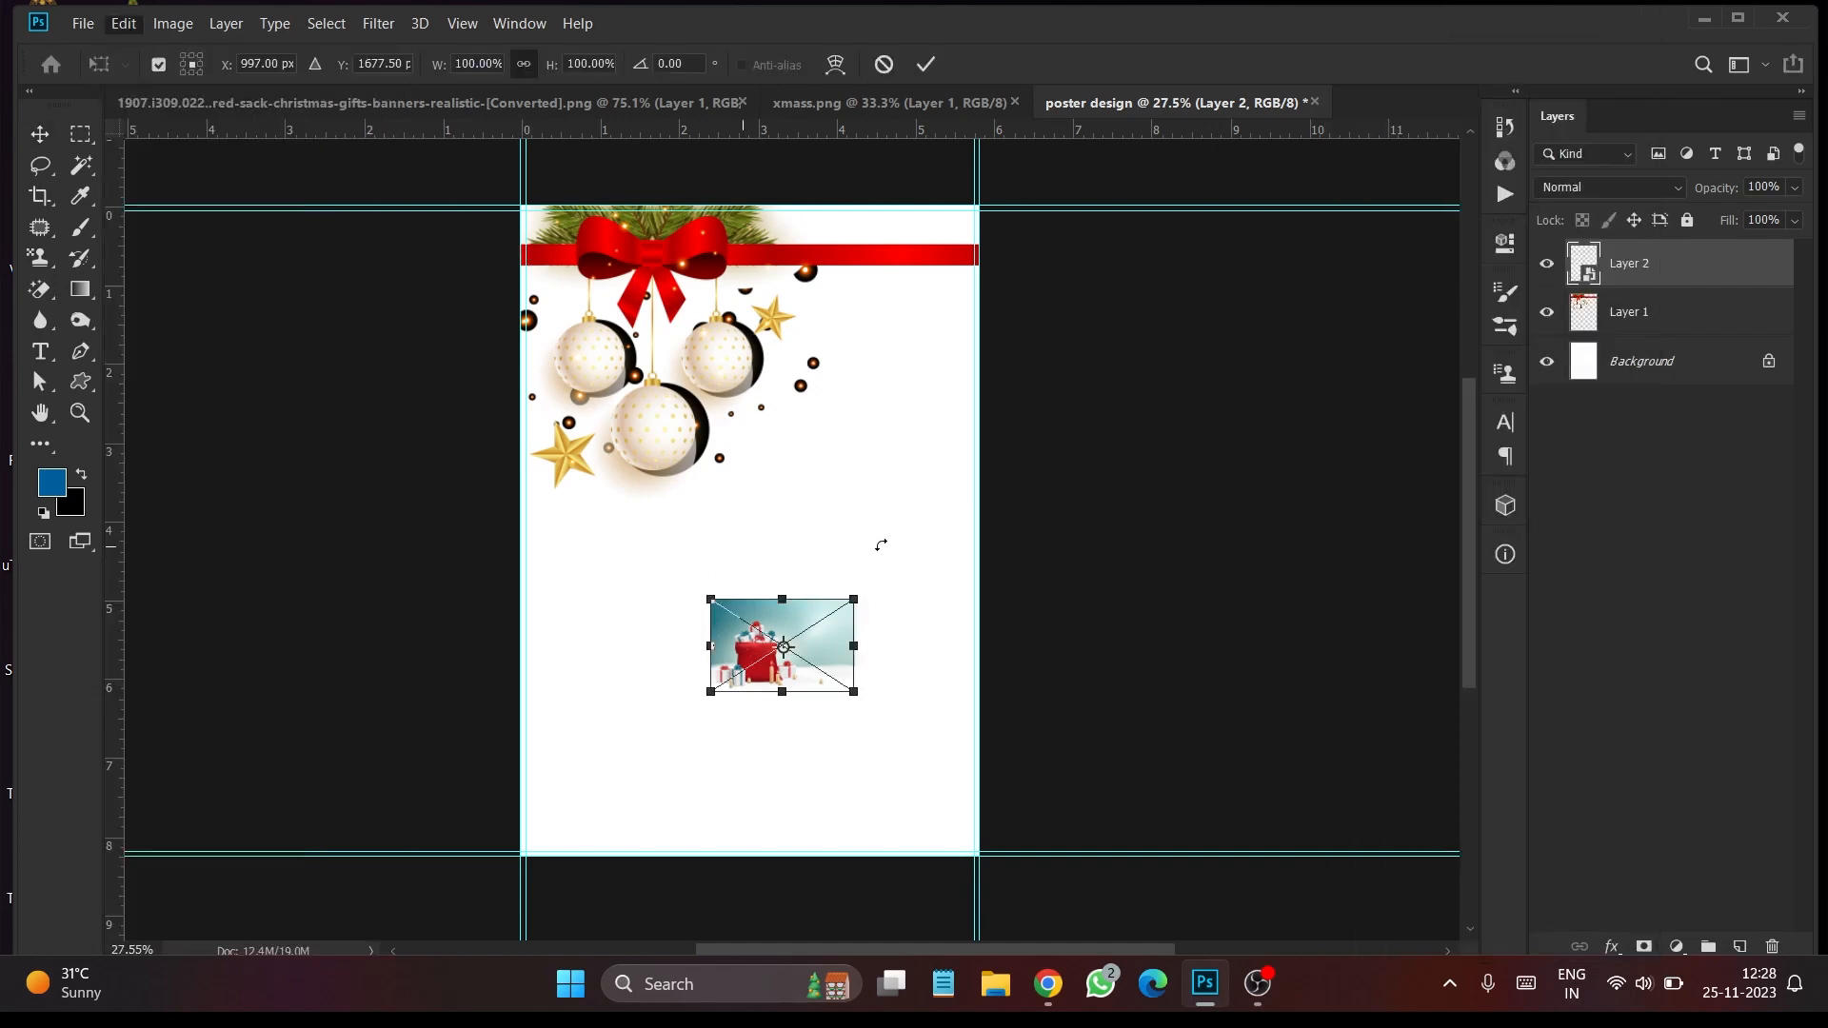
{"action": "left_click_drag", "start_coordinate": [853, 599], "coordinate": [990, 510]}
{"action": "left_click_drag", "start_coordinate": [812, 680], "coordinate": [760, 759]}
{"action": "left_click_drag", "start_coordinate": [940, 863], "coordinate": [979, 878]}
{"action": "mouse_move", "coordinate": [934, 808]}
{"action": "left_mouse_down"}
{"action": "mouse_move", "coordinate": [938, 833]}
{"action": "mouse_move", "coordinate": [948, 771]}
{"action": "mouse_move", "coordinate": [946, 800]}
{"action": "left_mouse_up"}
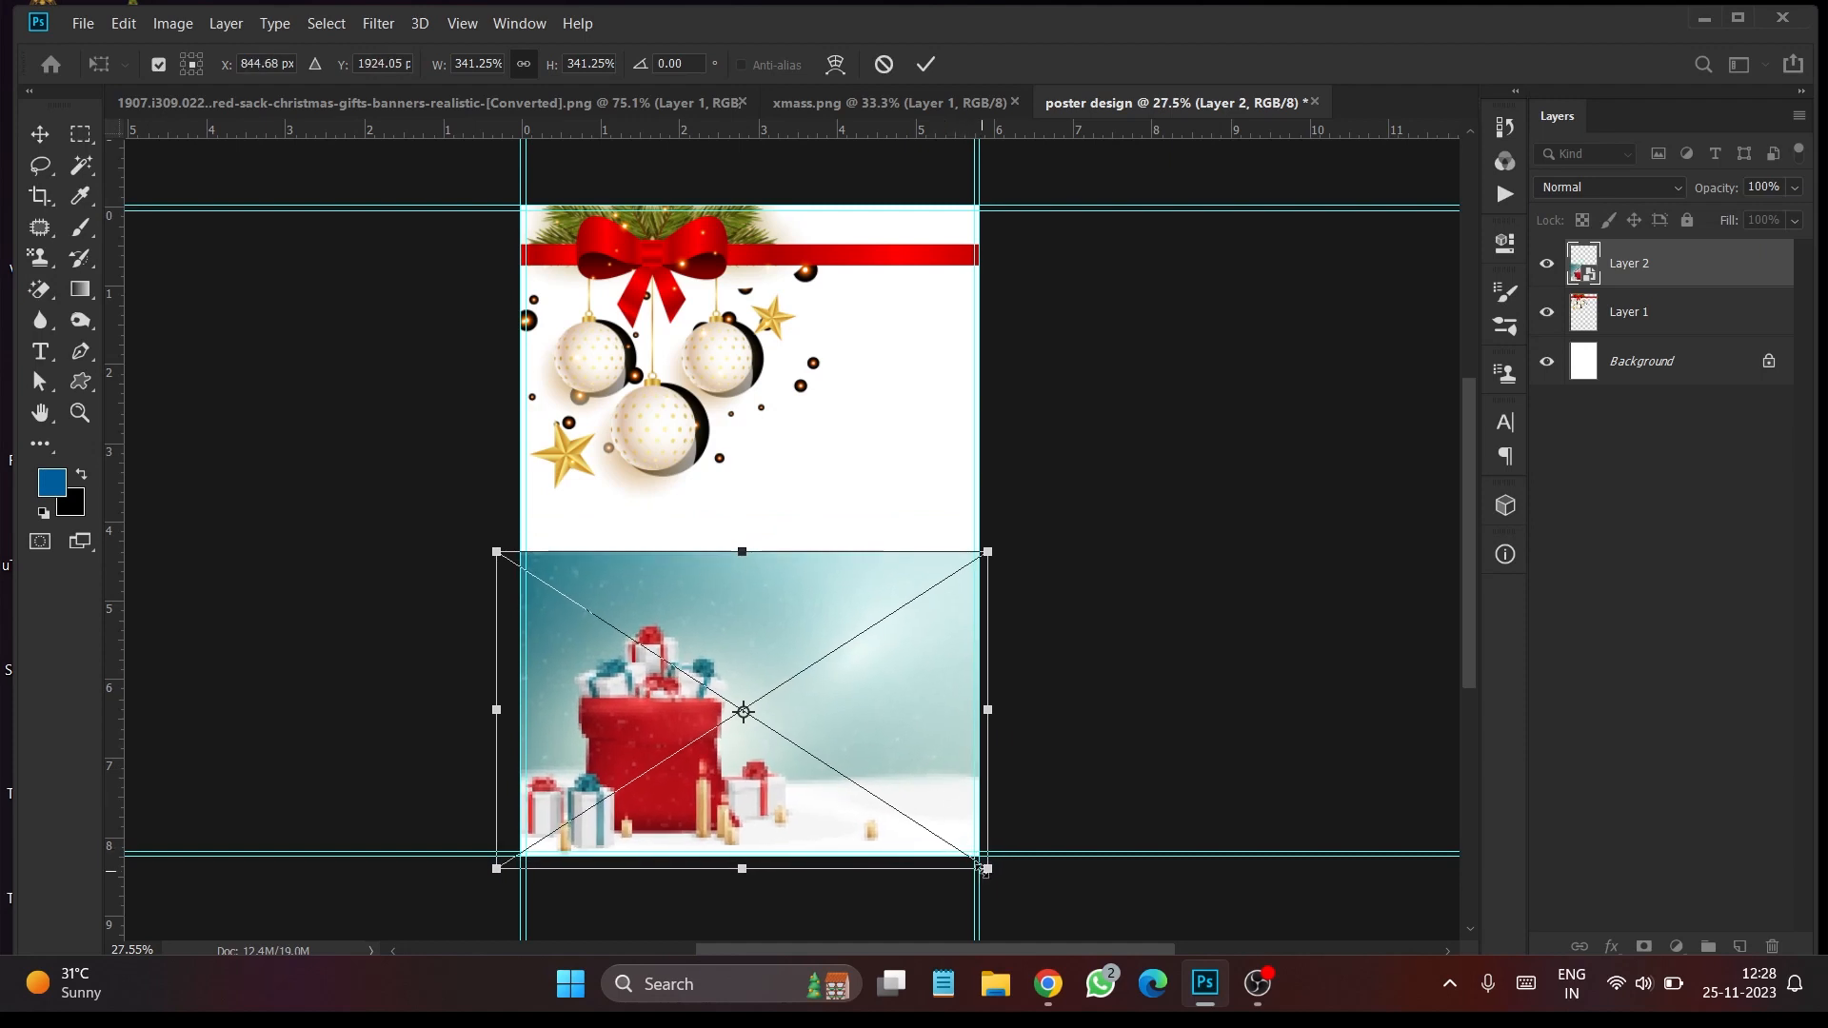
{"action": "left_click_drag", "start_coordinate": [989, 872], "coordinate": [986, 870]}
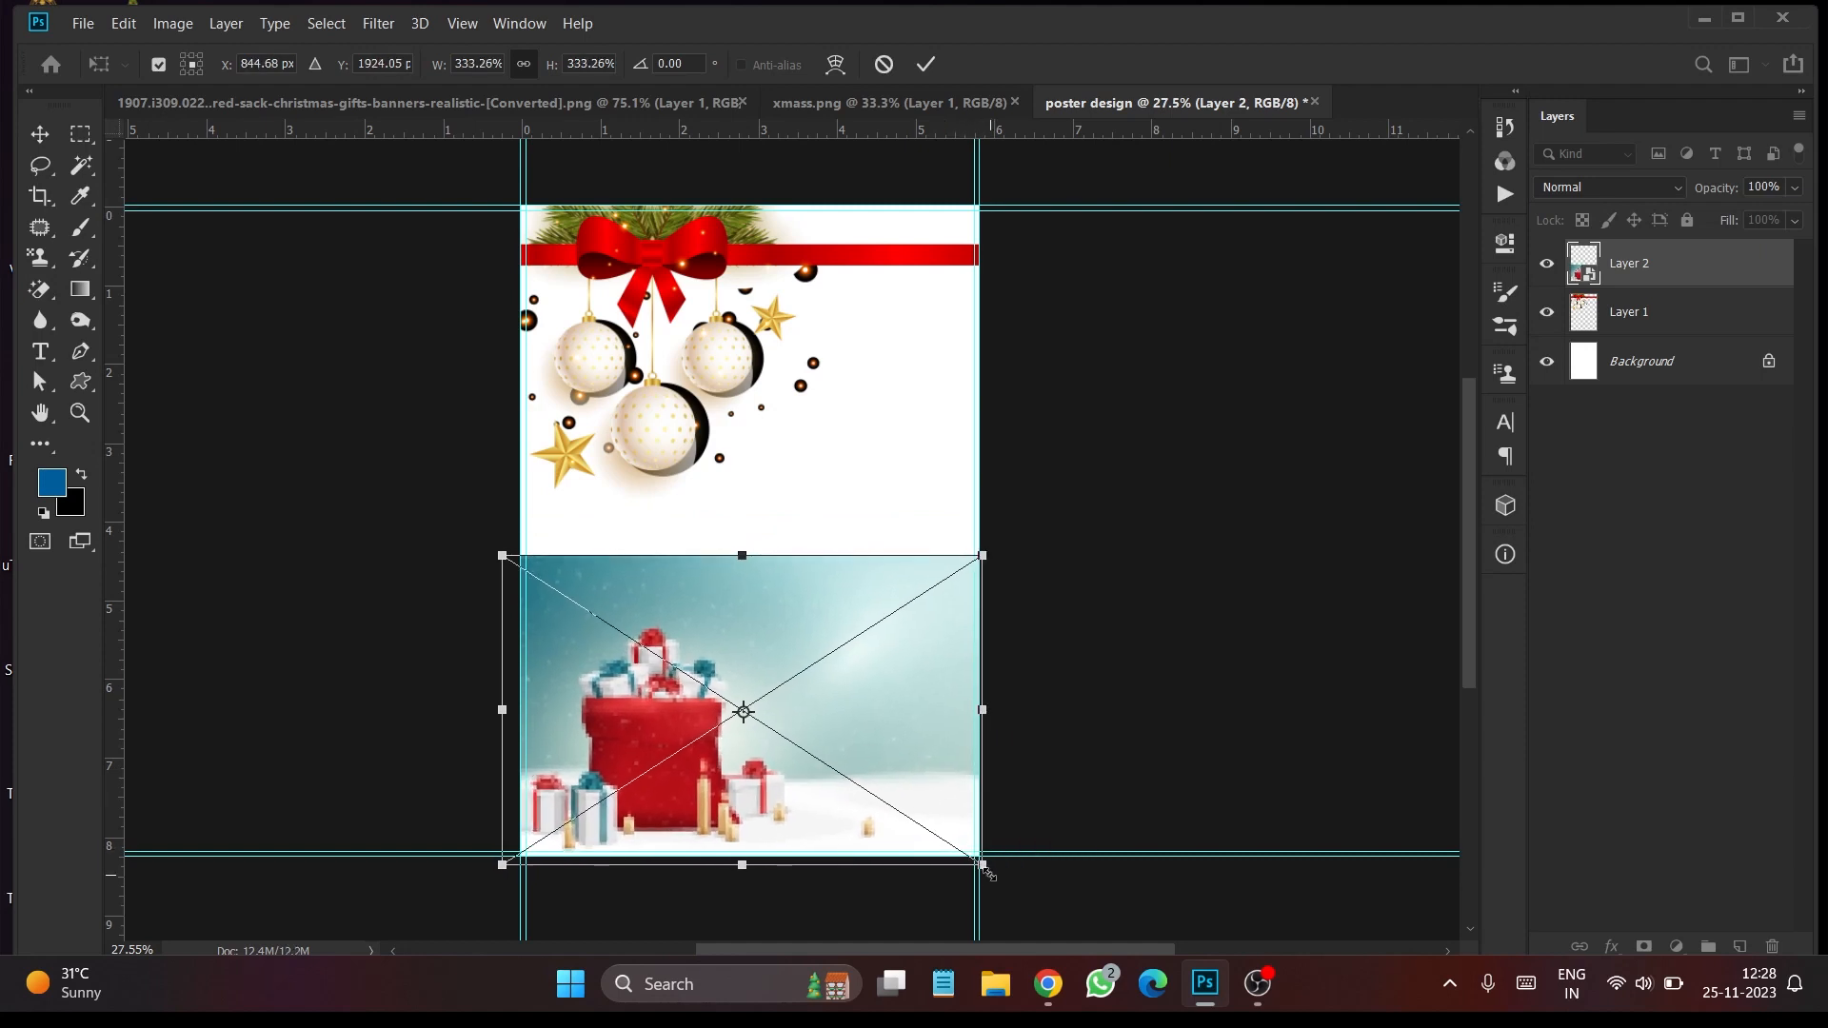
{"action": "left_click_drag", "start_coordinate": [811, 803], "coordinate": [860, 835]}
{"action": "left_click_drag", "start_coordinate": [995, 866], "coordinate": [986, 862]}
{"action": "left_click_drag", "start_coordinate": [845, 833], "coordinate": [842, 833]}
{"action": "key", "text": "Return"}
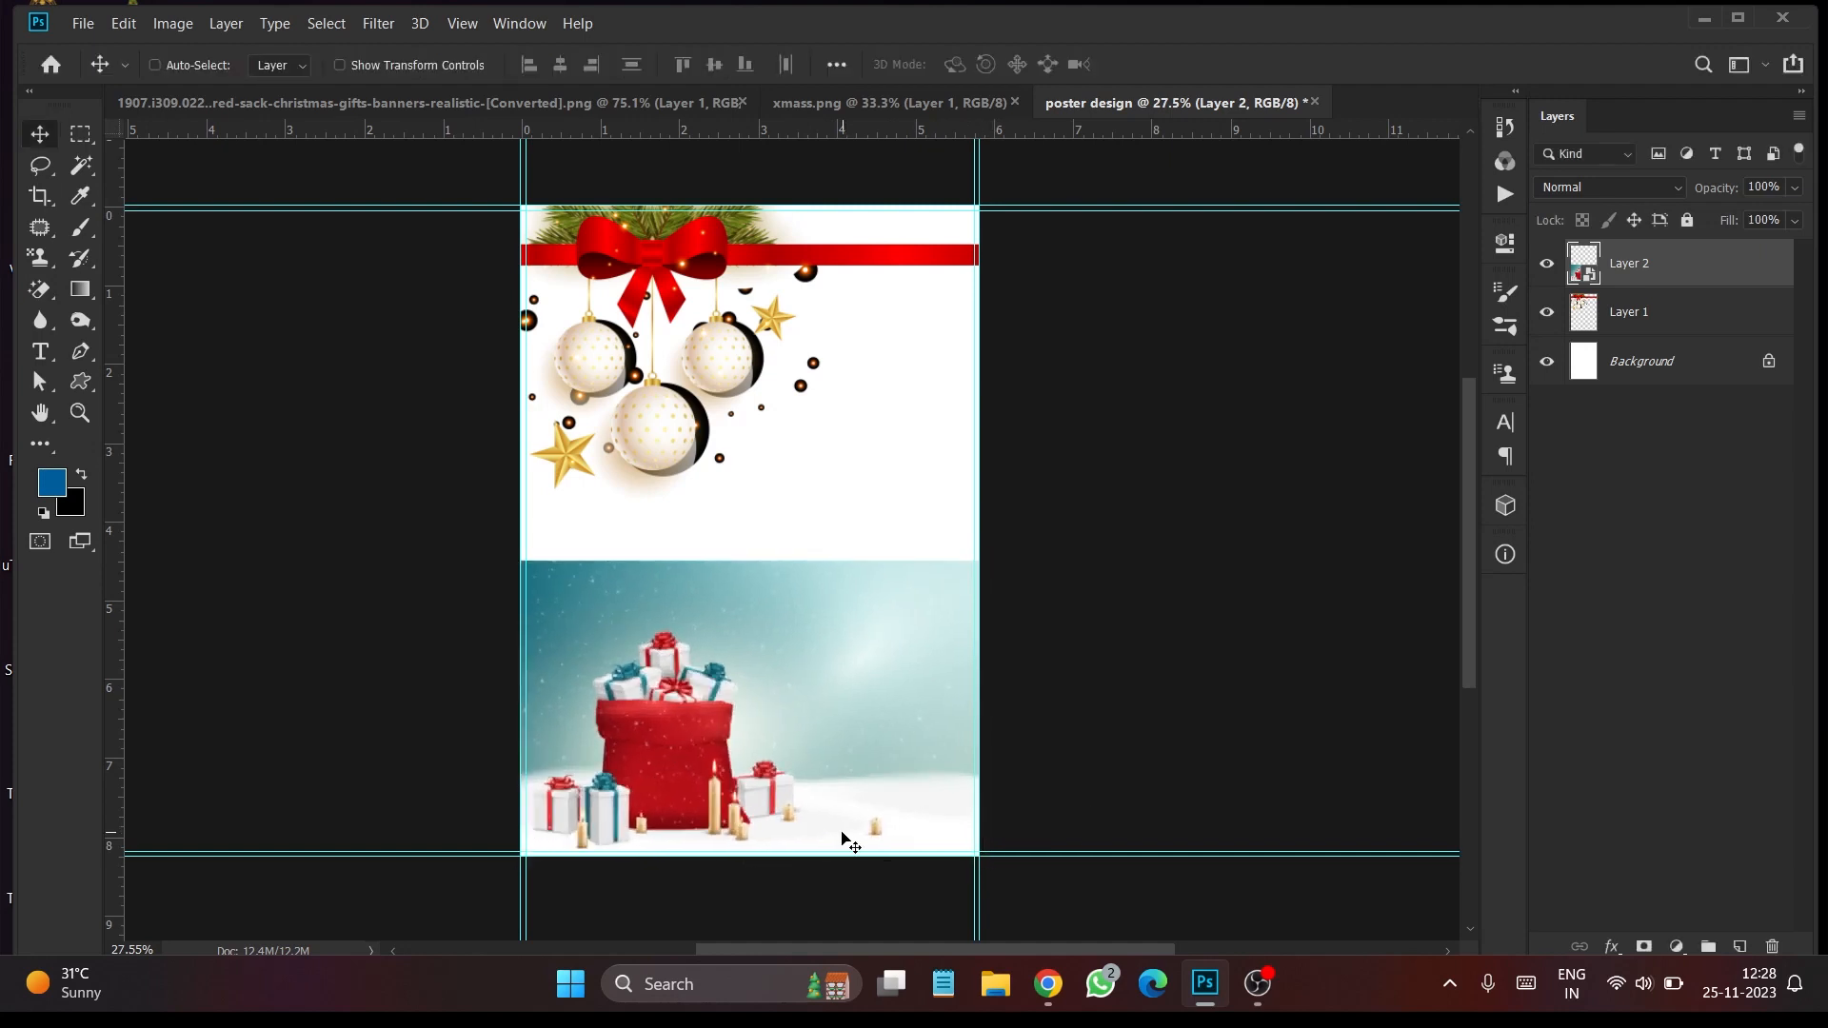
Add a layer mask to the gift-sack layer and fade its upper edge with a vertical black-to-white gradient
{"action": "left_click", "coordinate": [1643, 947]}
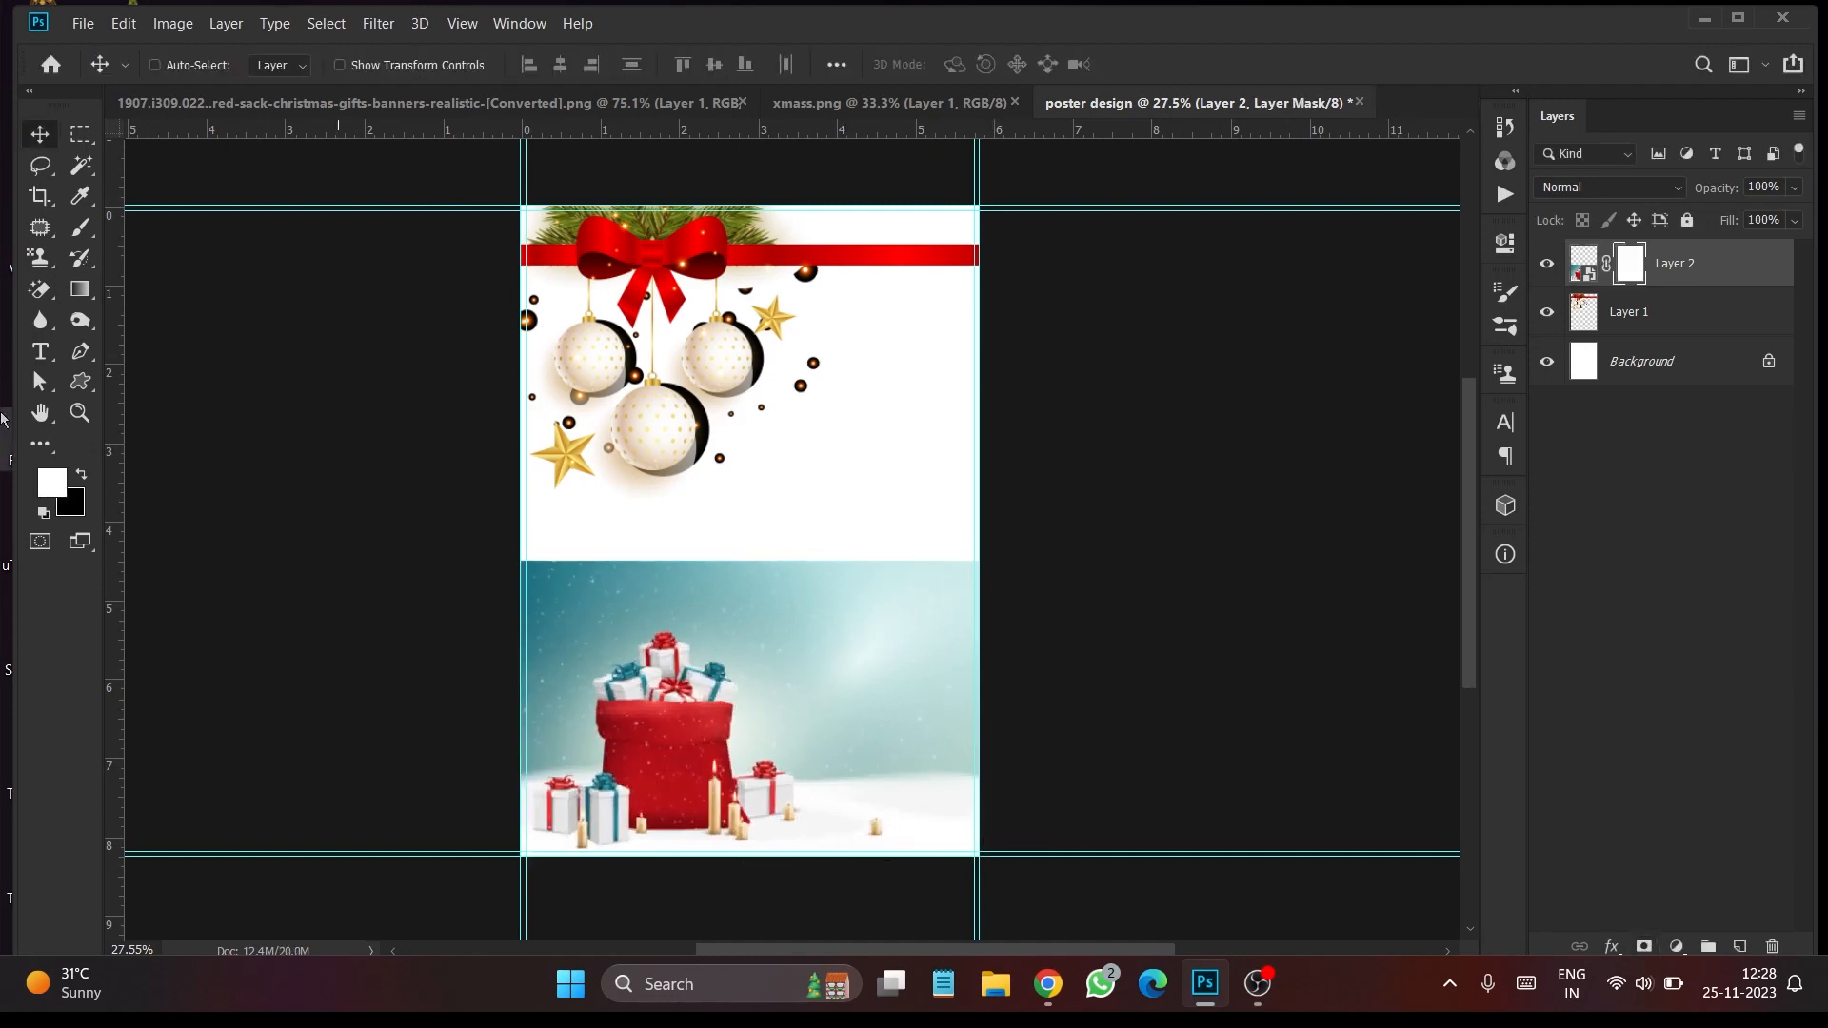
{"action": "left_click", "coordinate": [79, 289]}
{"action": "left_click", "coordinate": [209, 64]}
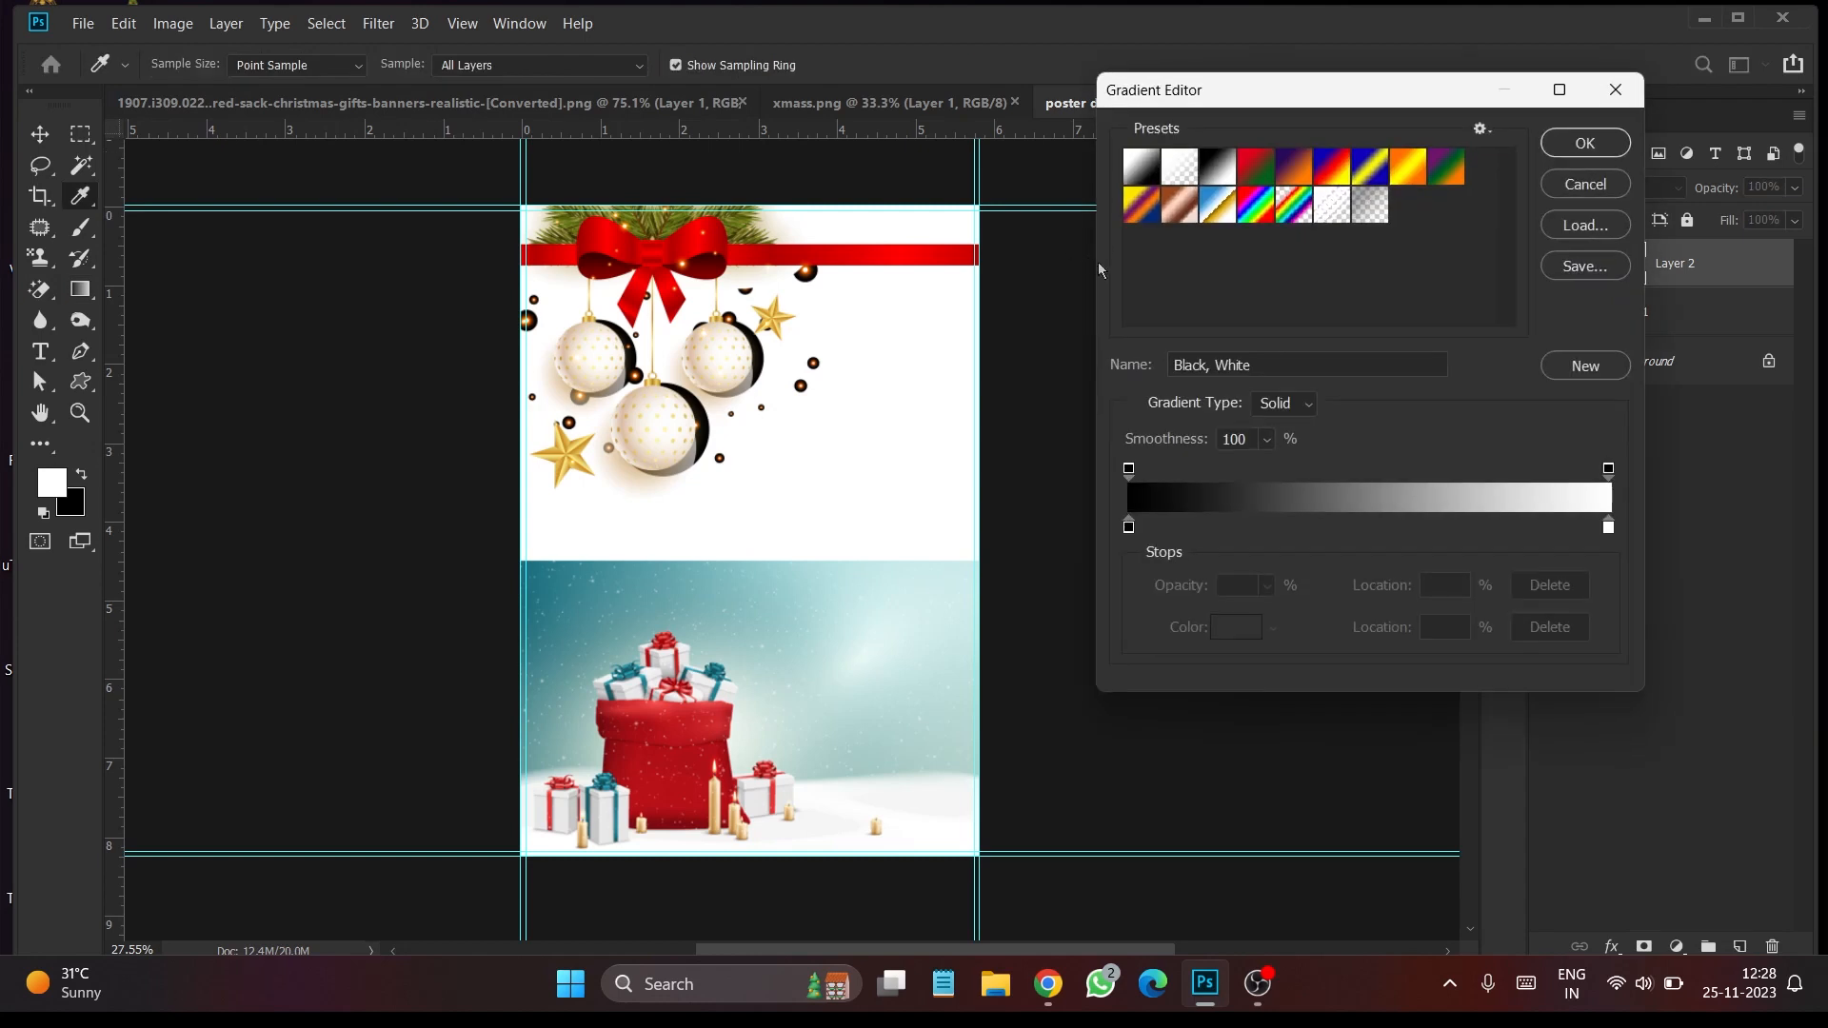
{"action": "left_click", "coordinate": [1577, 146]}
{"action": "left_click_drag", "start_coordinate": [716, 510], "coordinate": [680, 683]}
{"action": "left_click_drag", "start_coordinate": [706, 457], "coordinate": [706, 802]}
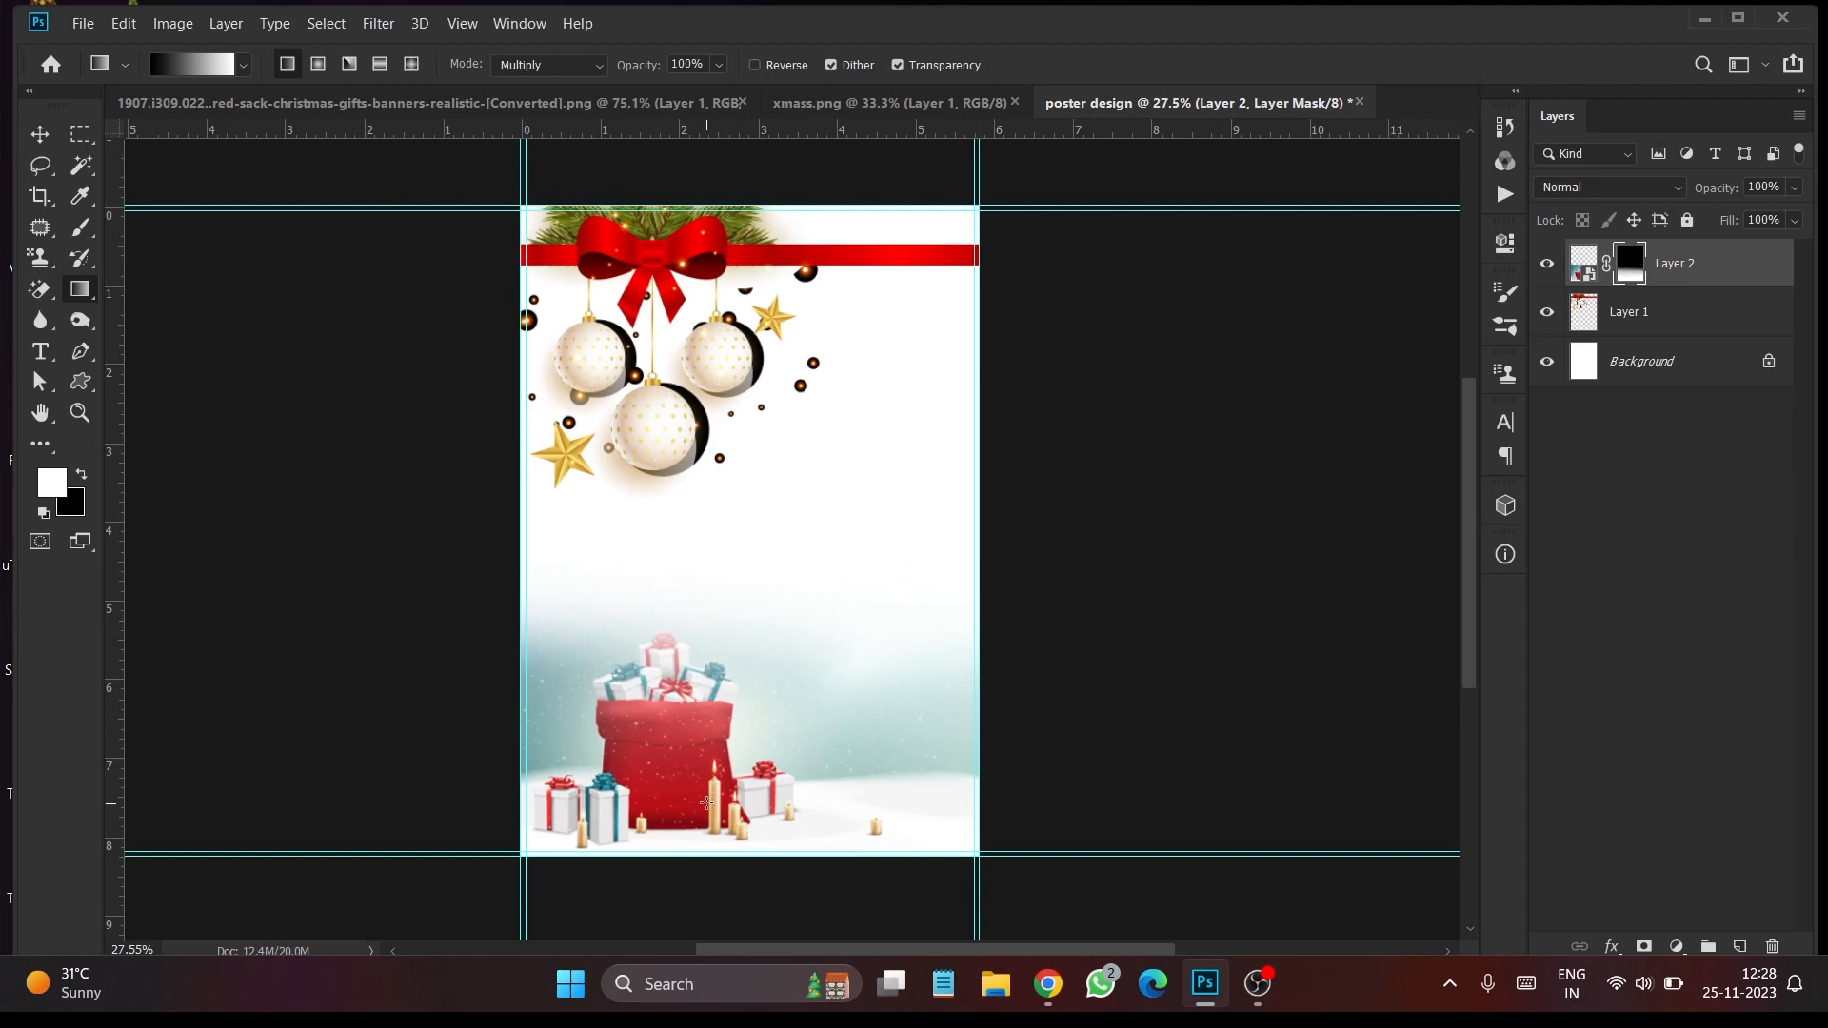
Copy the Christmas tree from xmass.png into the poster, scale it down and place it in the lower-right area
{"action": "left_click", "coordinate": [39, 133]}
{"action": "left_click", "coordinate": [990, 102]}
{"action": "left_click_drag", "start_coordinate": [788, 457], "coordinate": [917, 631]}
{"action": "key", "text": "ctrl"}
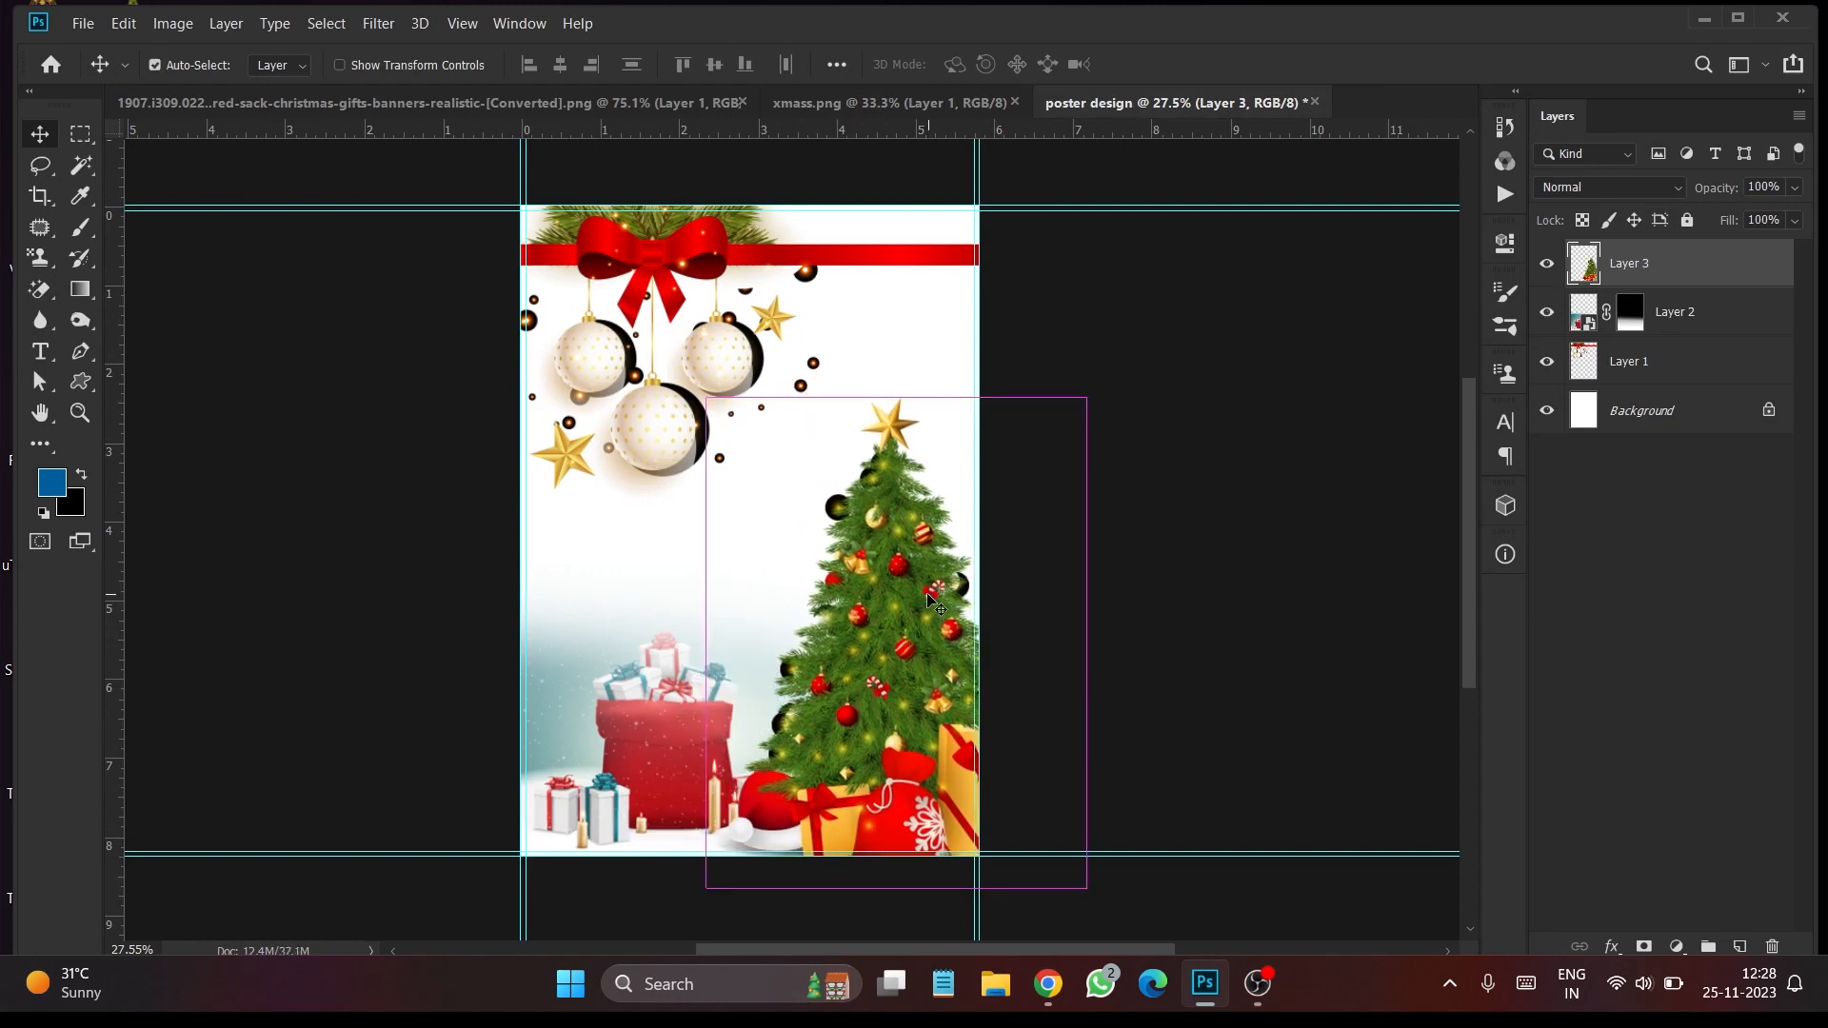
{"action": "key", "text": "ctrl+t"}
{"action": "left_click_drag", "start_coordinate": [1086, 398], "coordinate": [1043, 483]}
{"action": "left_click_drag", "start_coordinate": [931, 575], "coordinate": [937, 596]}
{"action": "key", "text": "Return"}
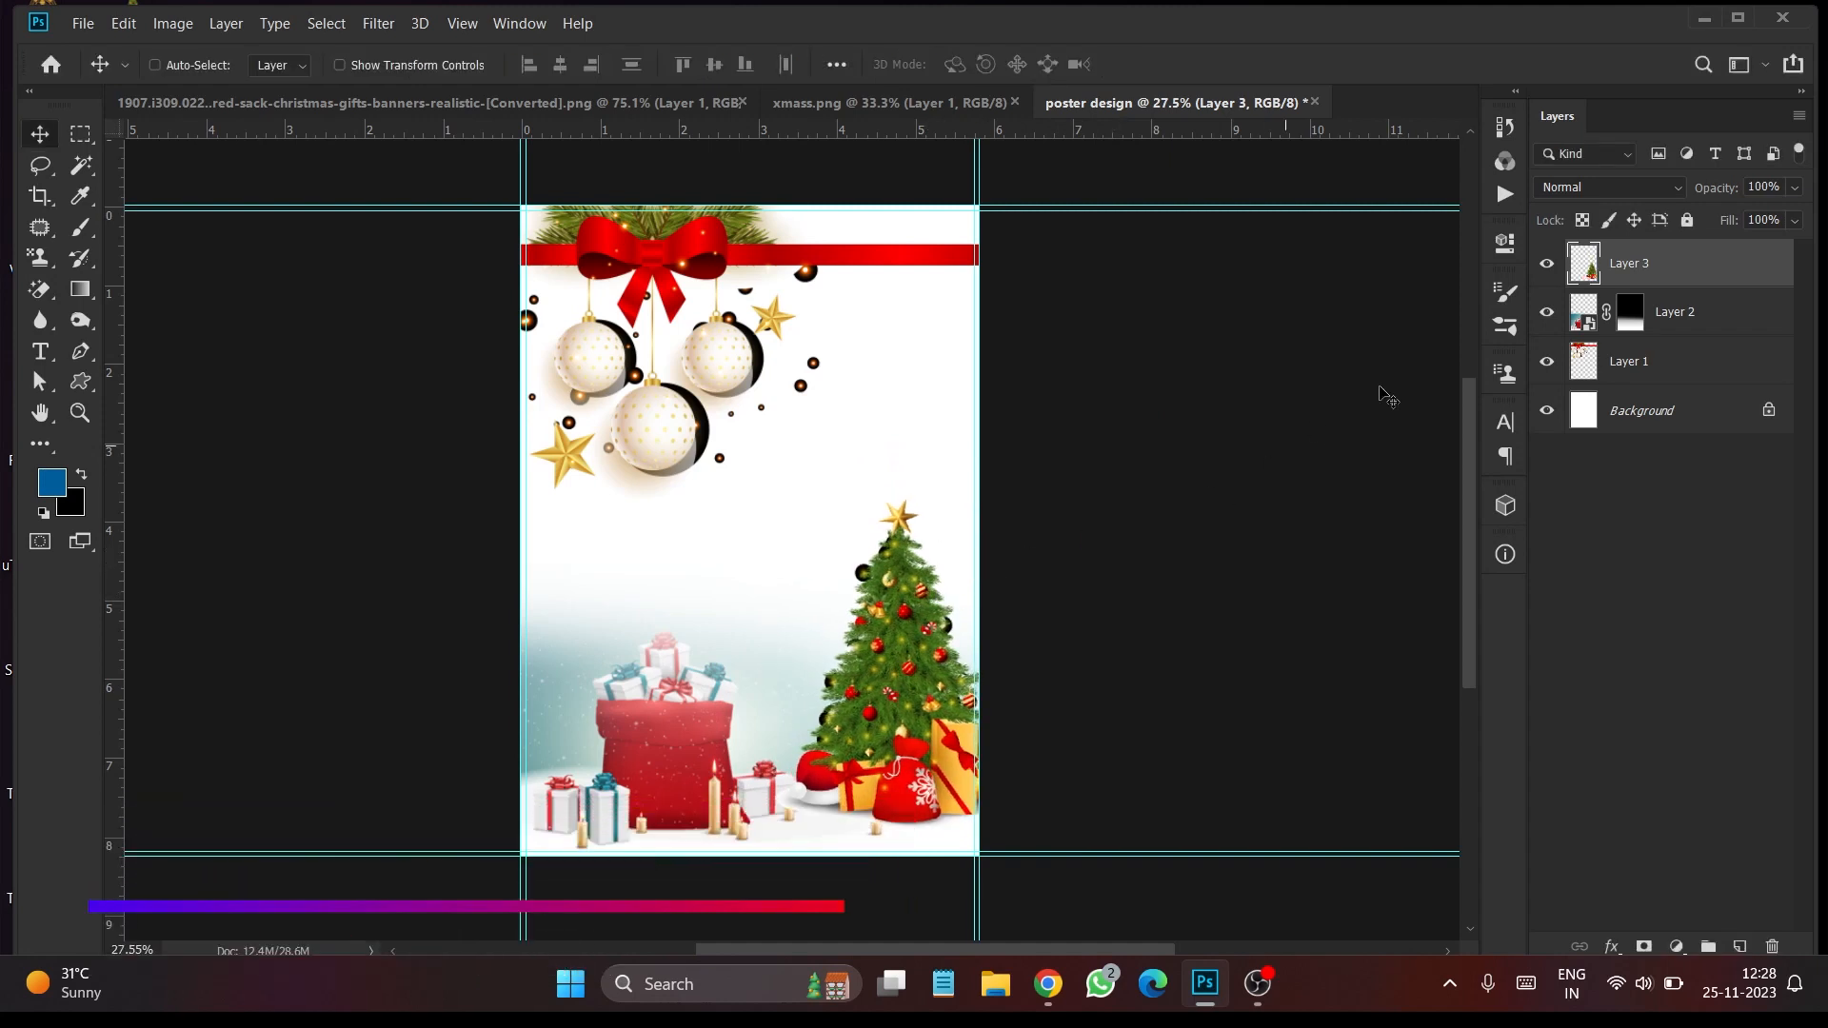
Apply Brightness/Contrast to the Christmas tree layer with brightness 14 and contrast 1
{"action": "left_click", "coordinate": [175, 25]}
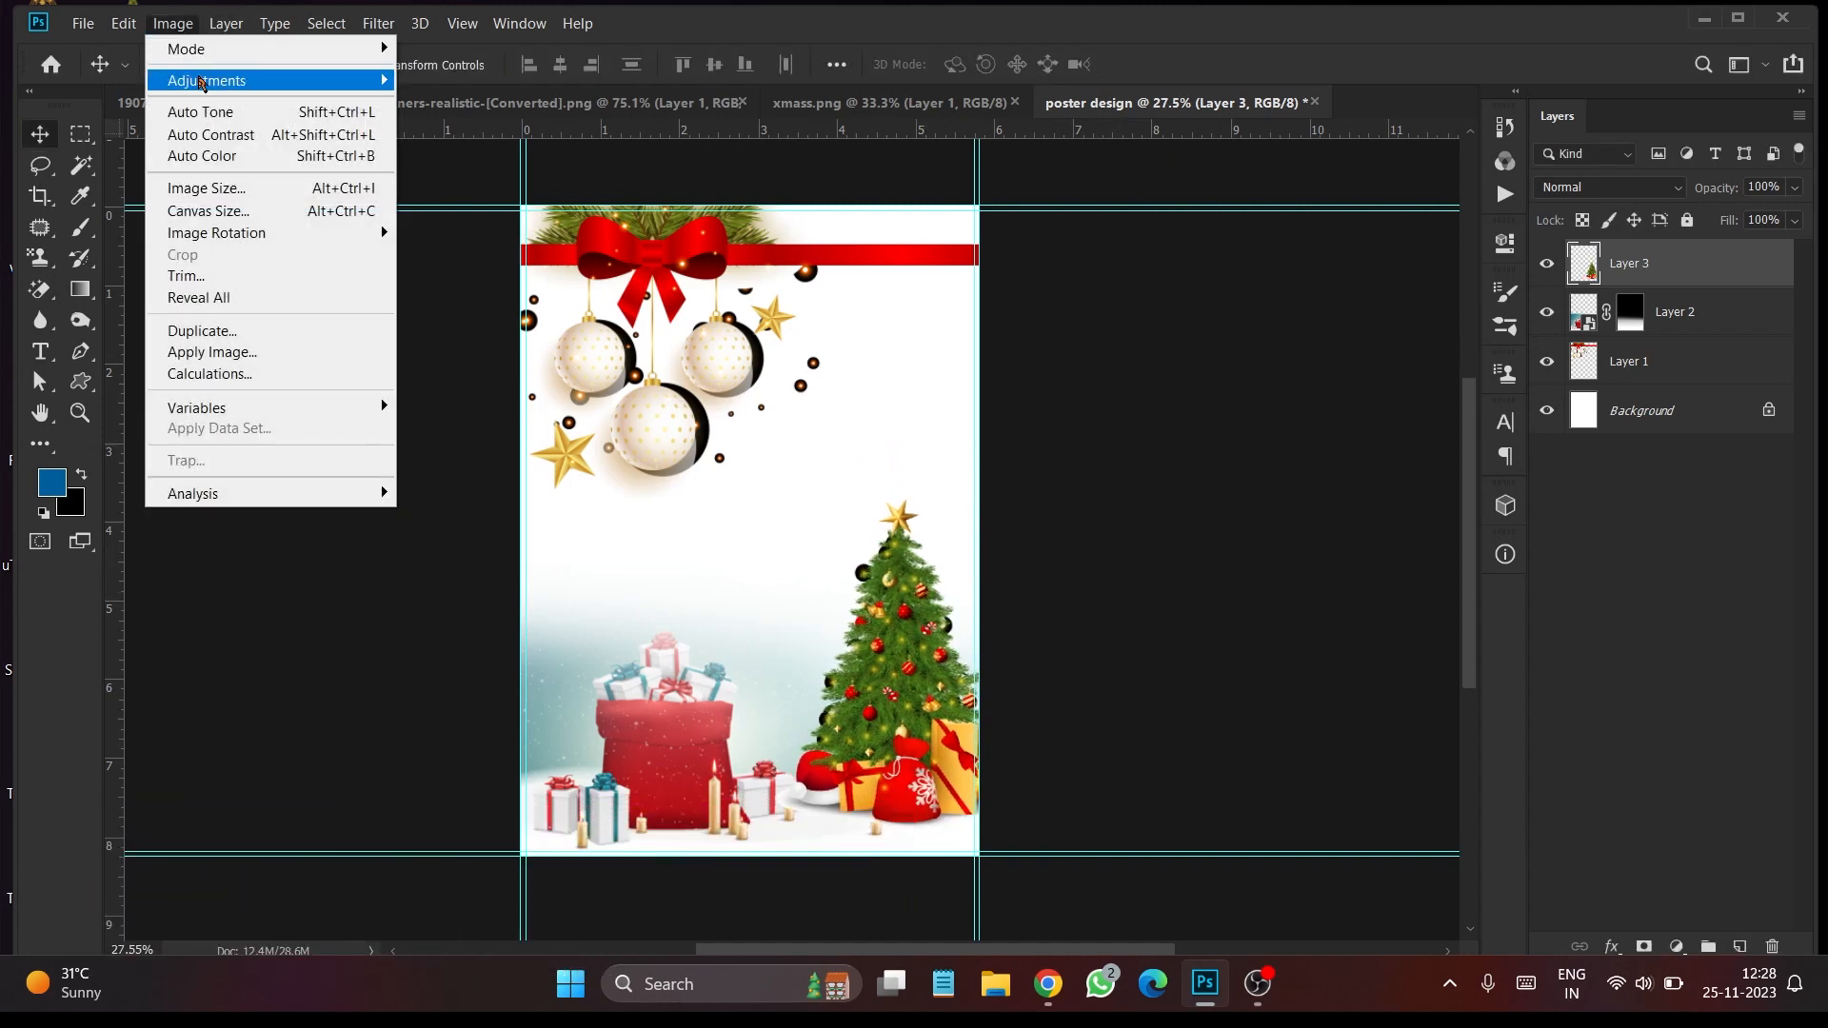
{"action": "mouse_move", "coordinate": [204, 77]}
{"action": "left_click", "coordinate": [452, 78]}
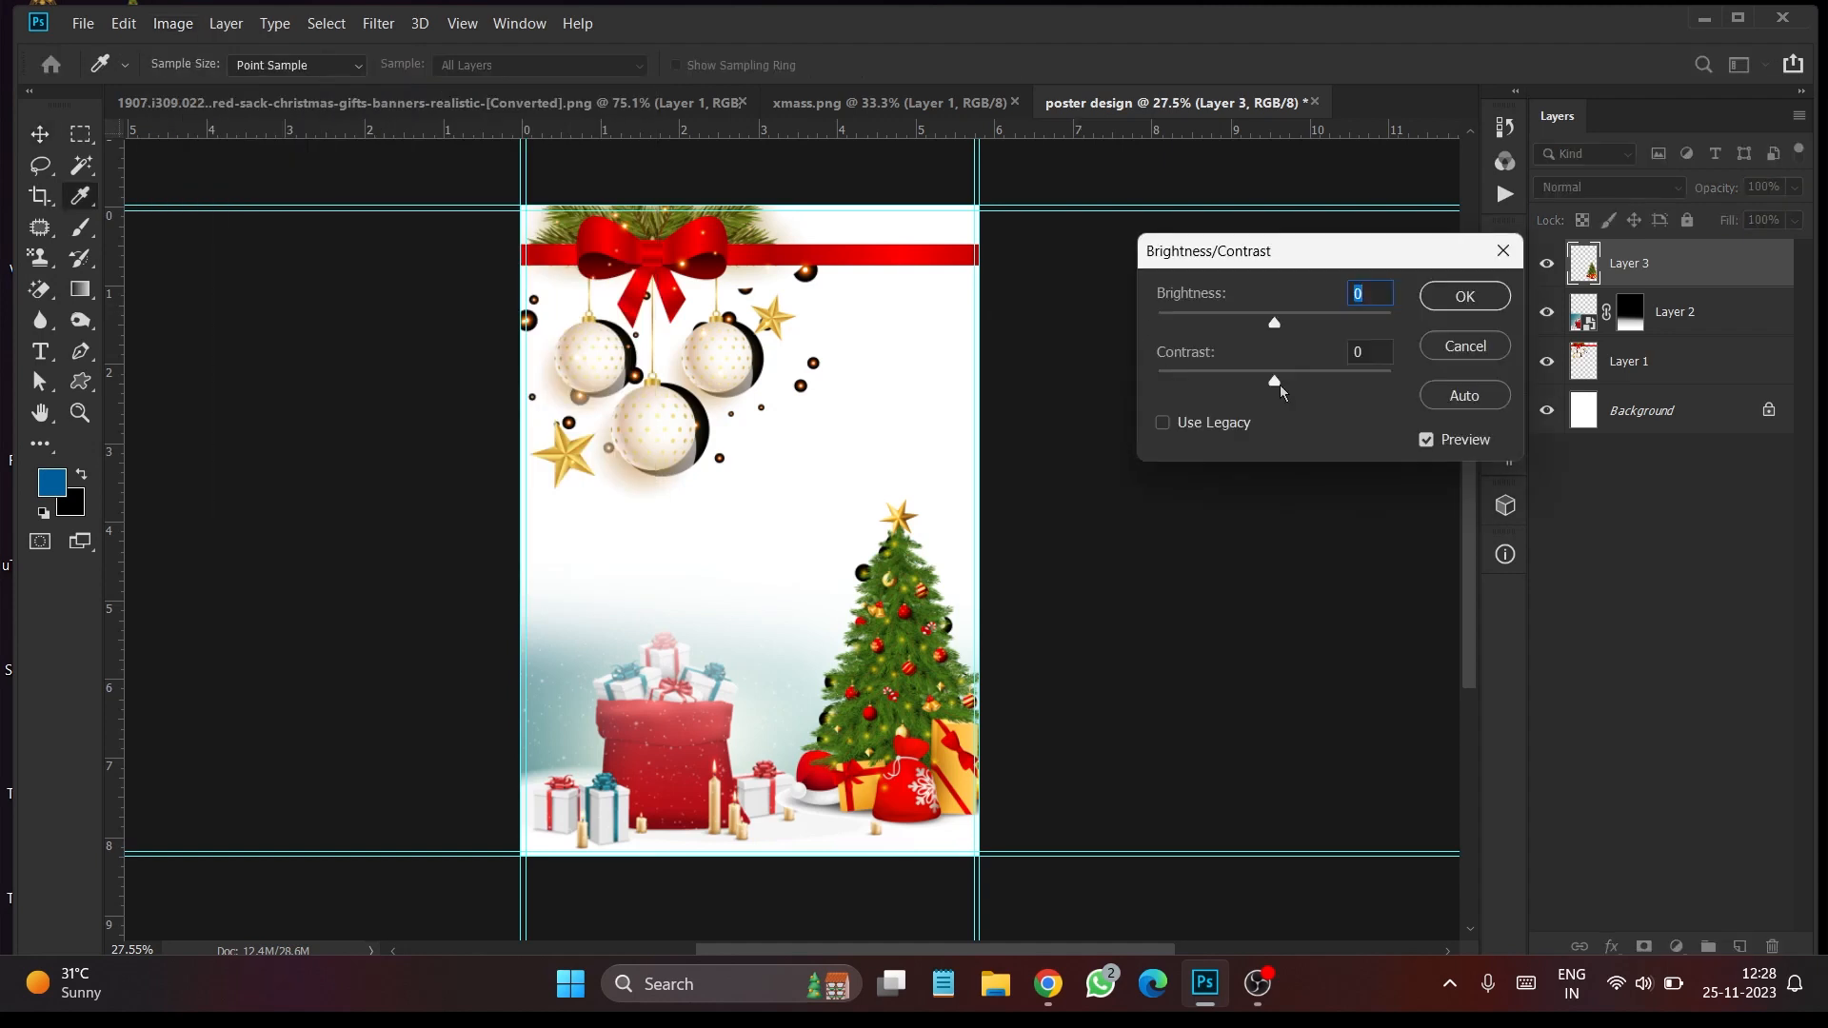
{"action": "left_click_drag", "start_coordinate": [1285, 385], "coordinate": [1285, 324]}
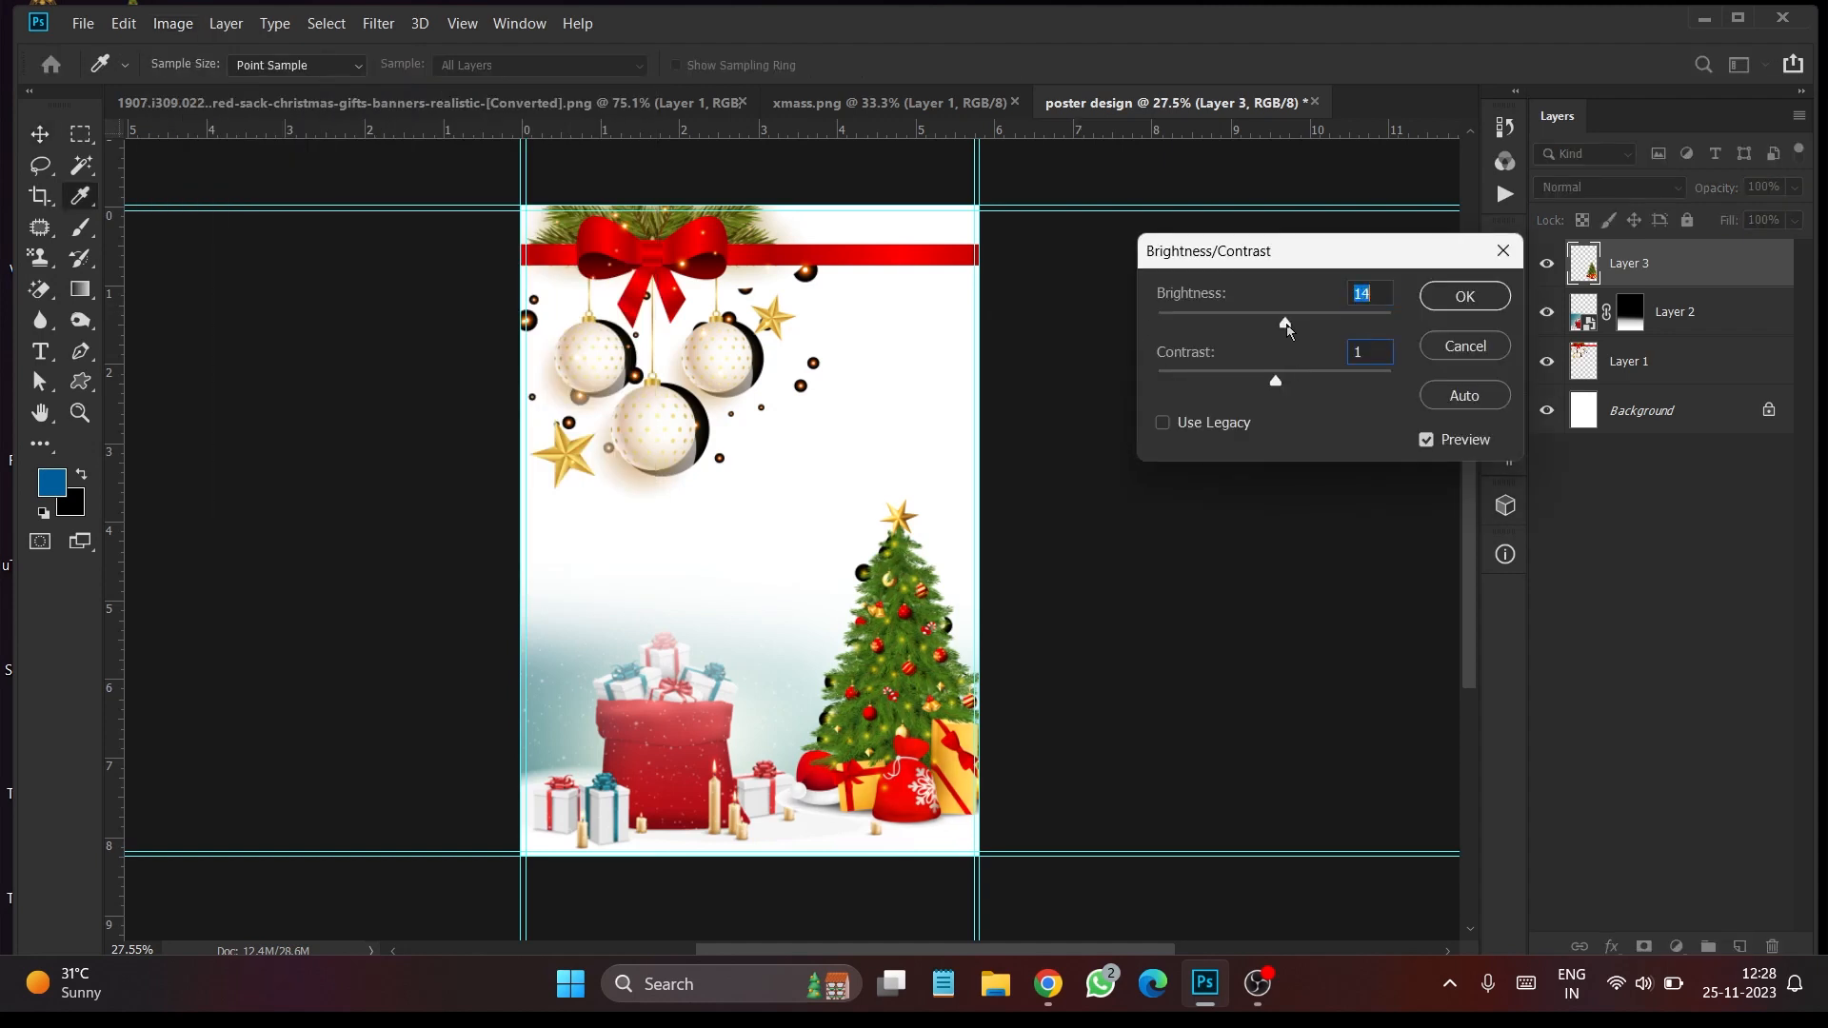
{"action": "left_click", "coordinate": [1446, 301]}
Convert the Christmas tree layer to a smart object and apply an Exposure adjustment of +0.45
{"action": "right_click", "coordinate": [1656, 274]}
{"action": "left_click", "coordinate": [1409, 289]}
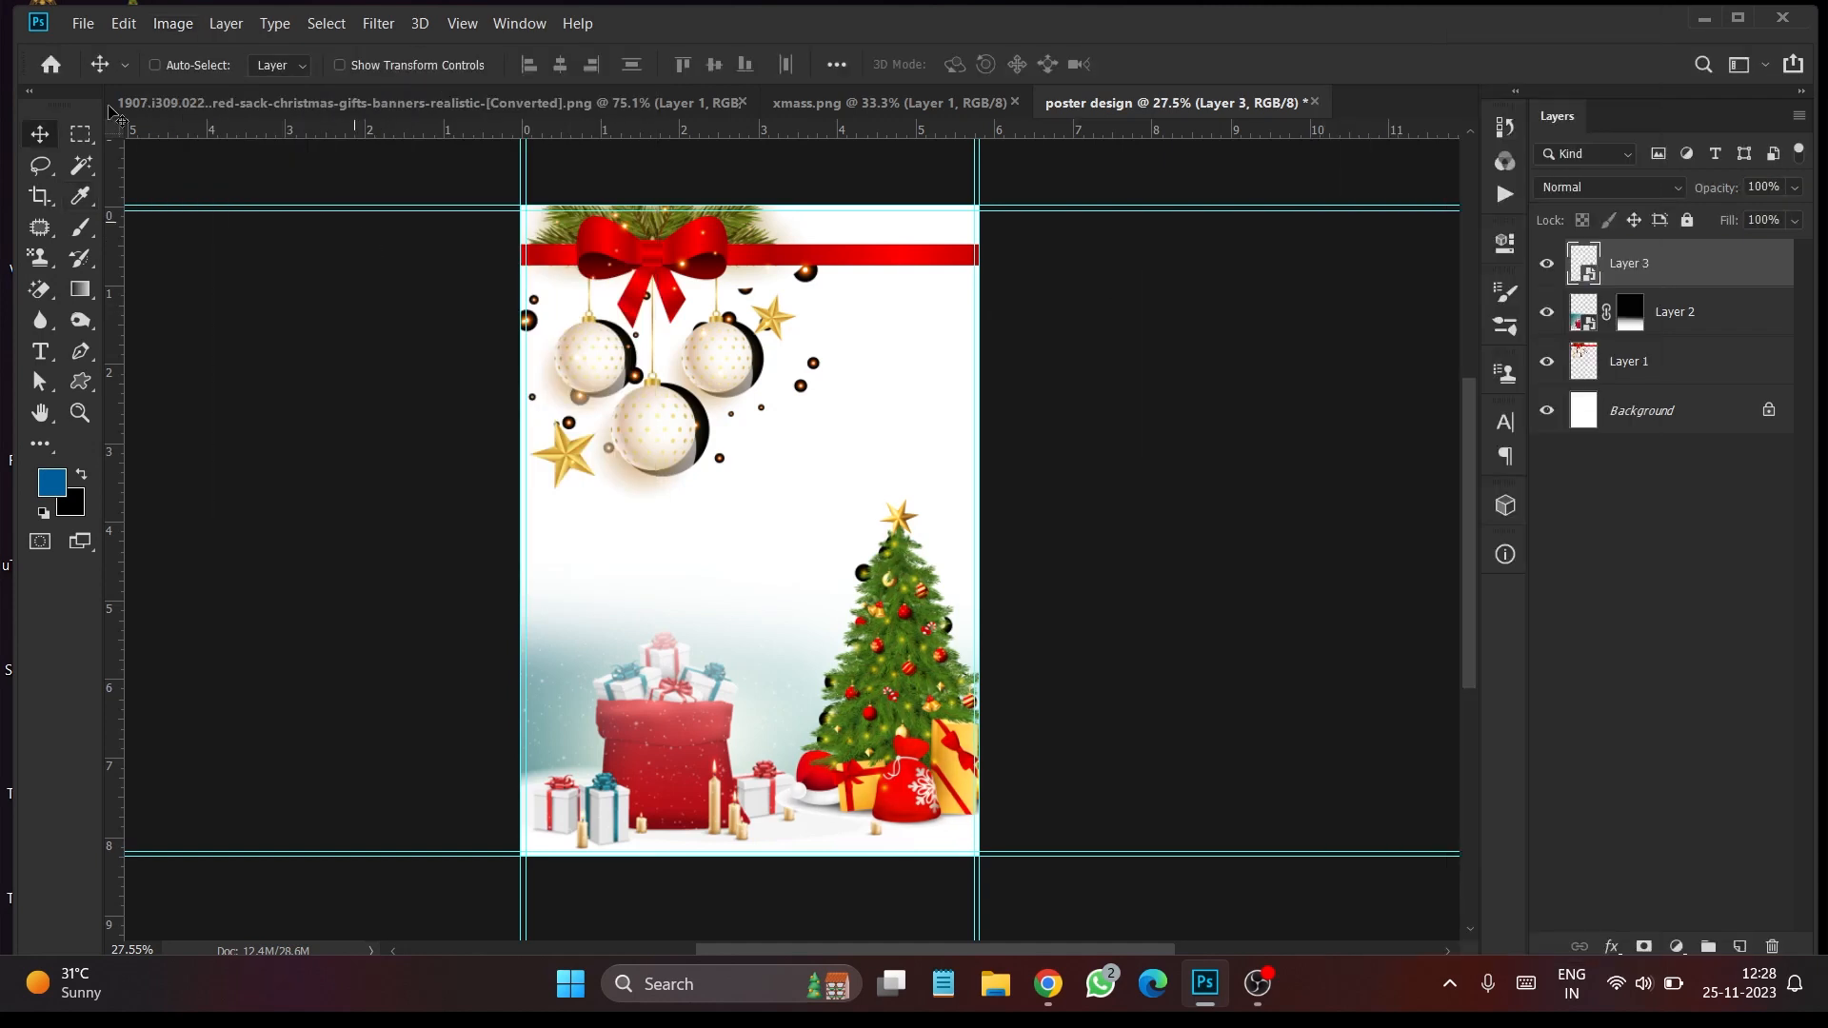
{"action": "left_click", "coordinate": [173, 22]}
{"action": "mouse_move", "coordinate": [190, 80]}
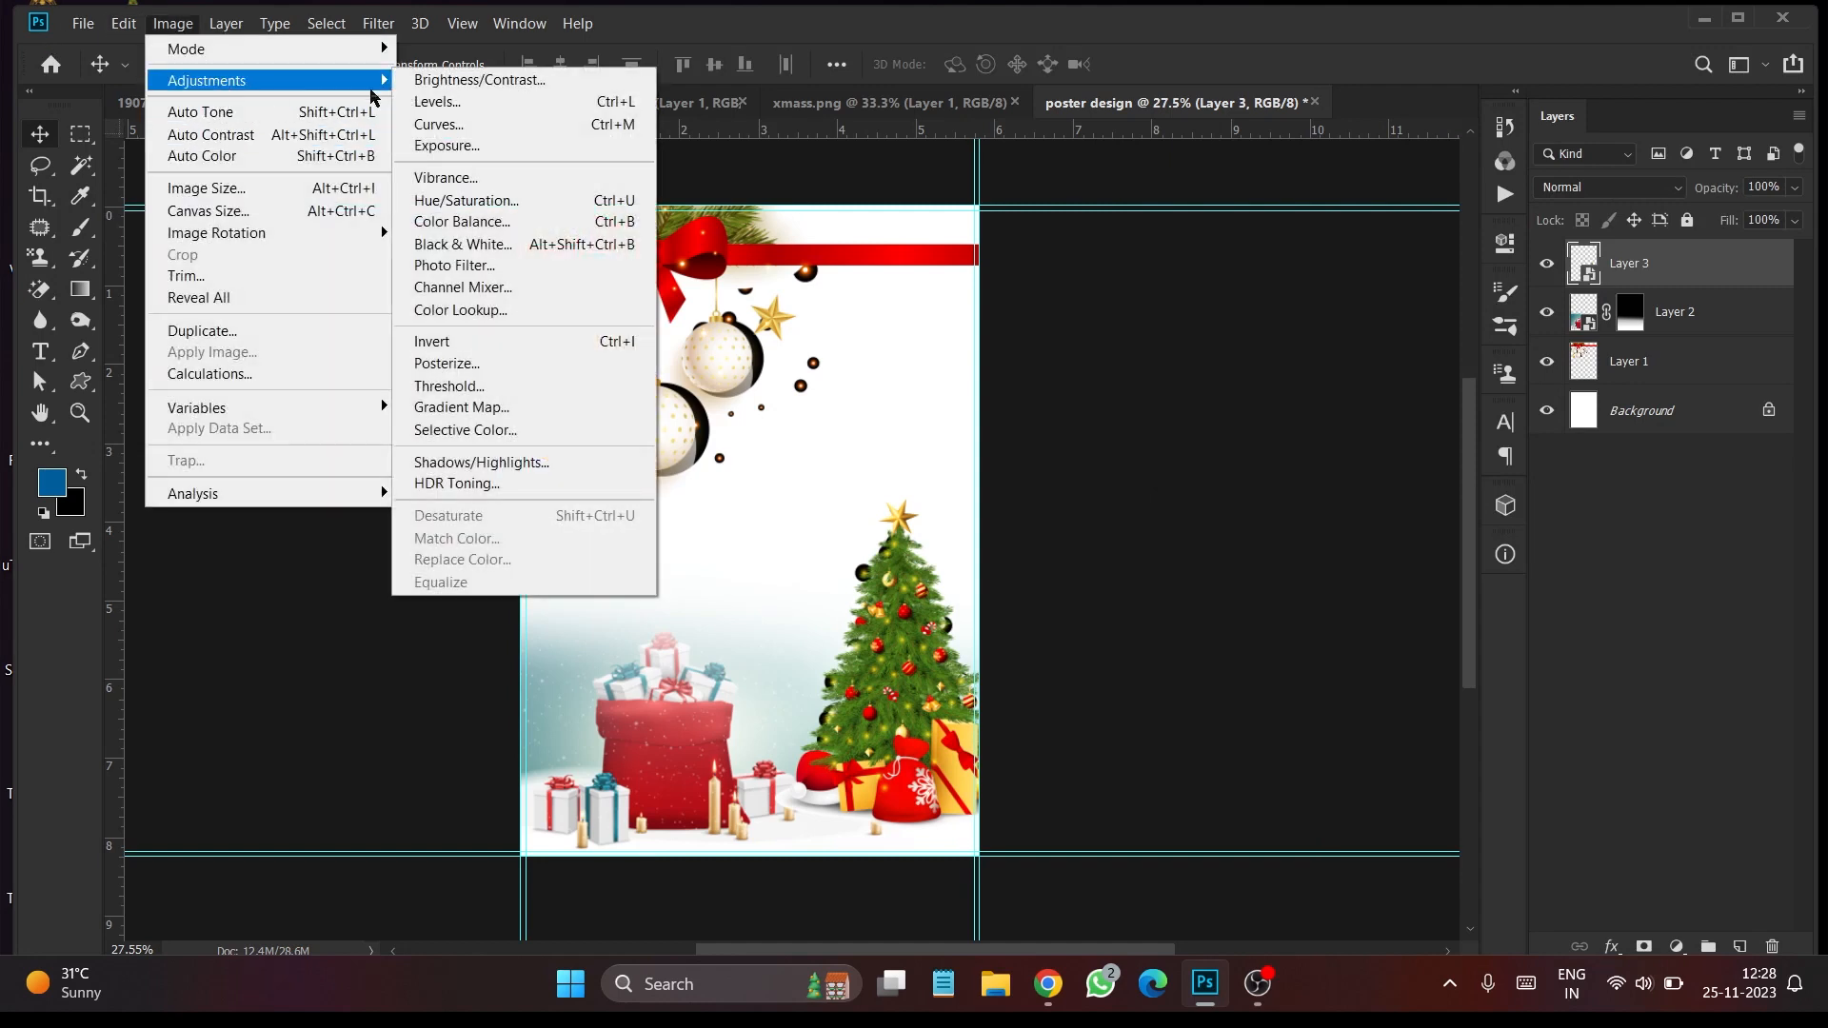
{"action": "left_click", "coordinate": [438, 144]}
{"action": "left_click_drag", "start_coordinate": [842, 319], "coordinate": [848, 328]}
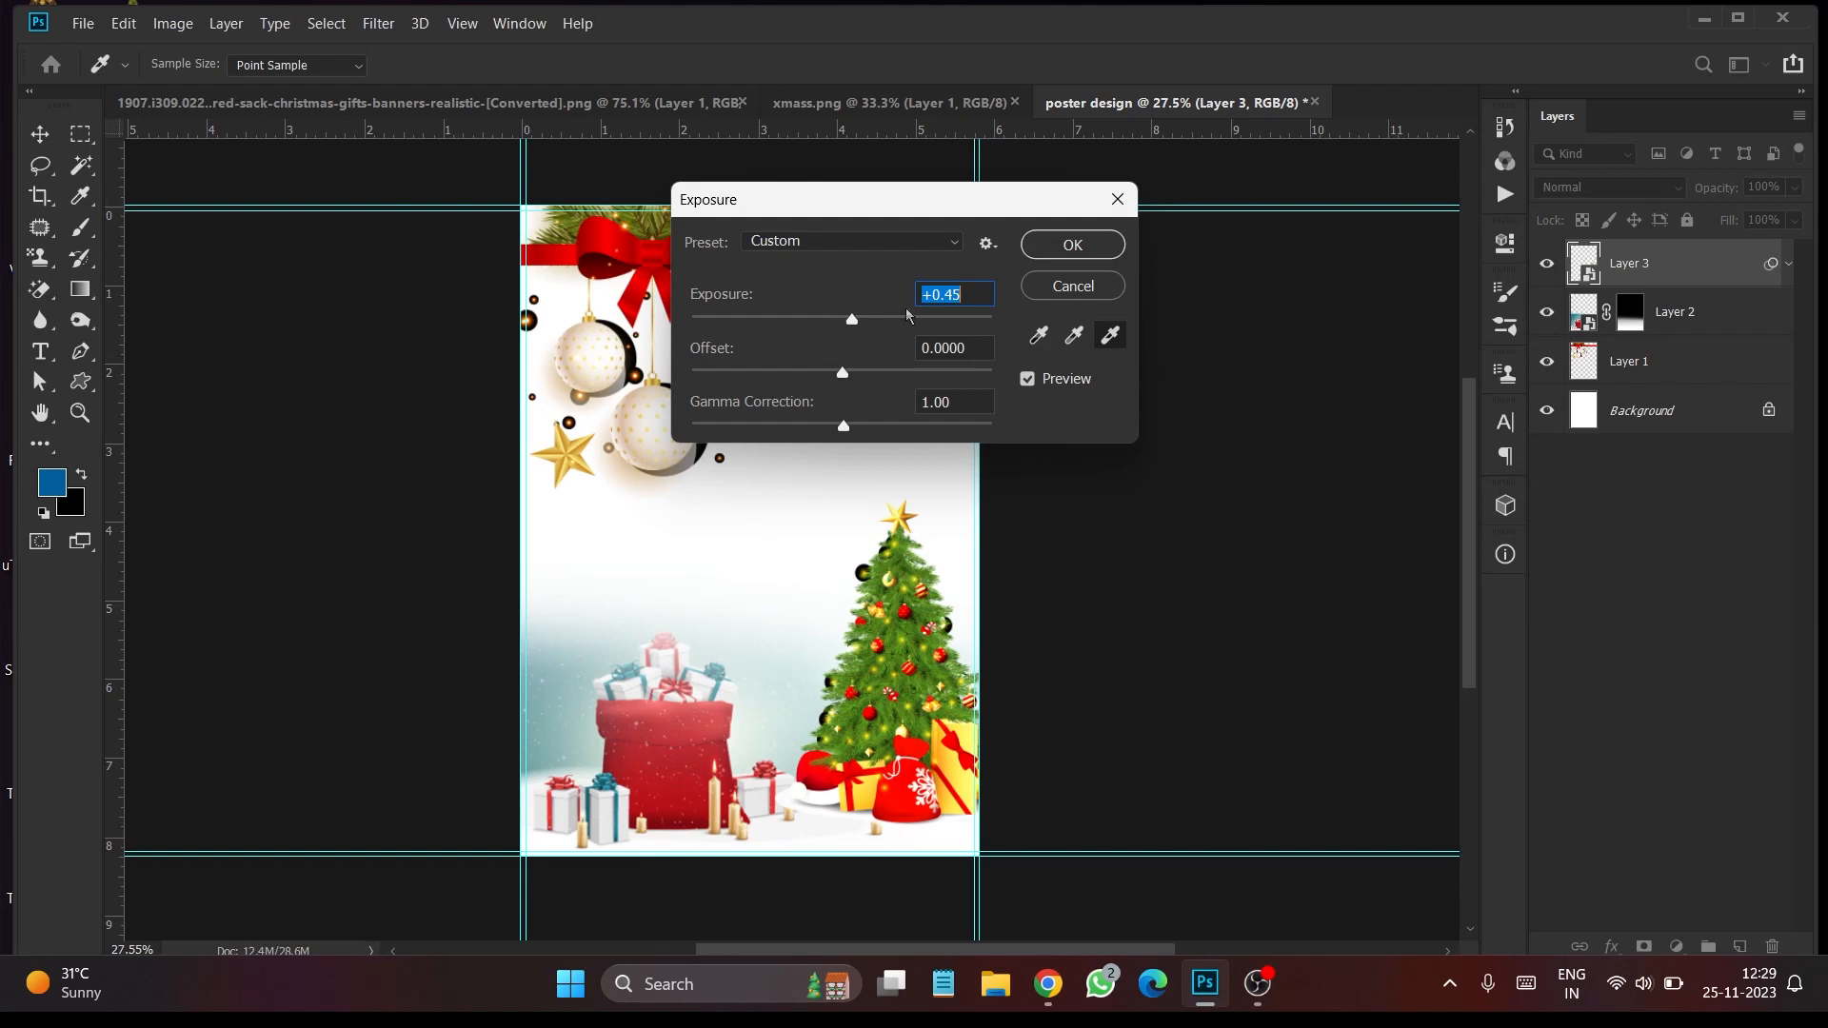
{"action": "left_click", "coordinate": [1062, 248]}
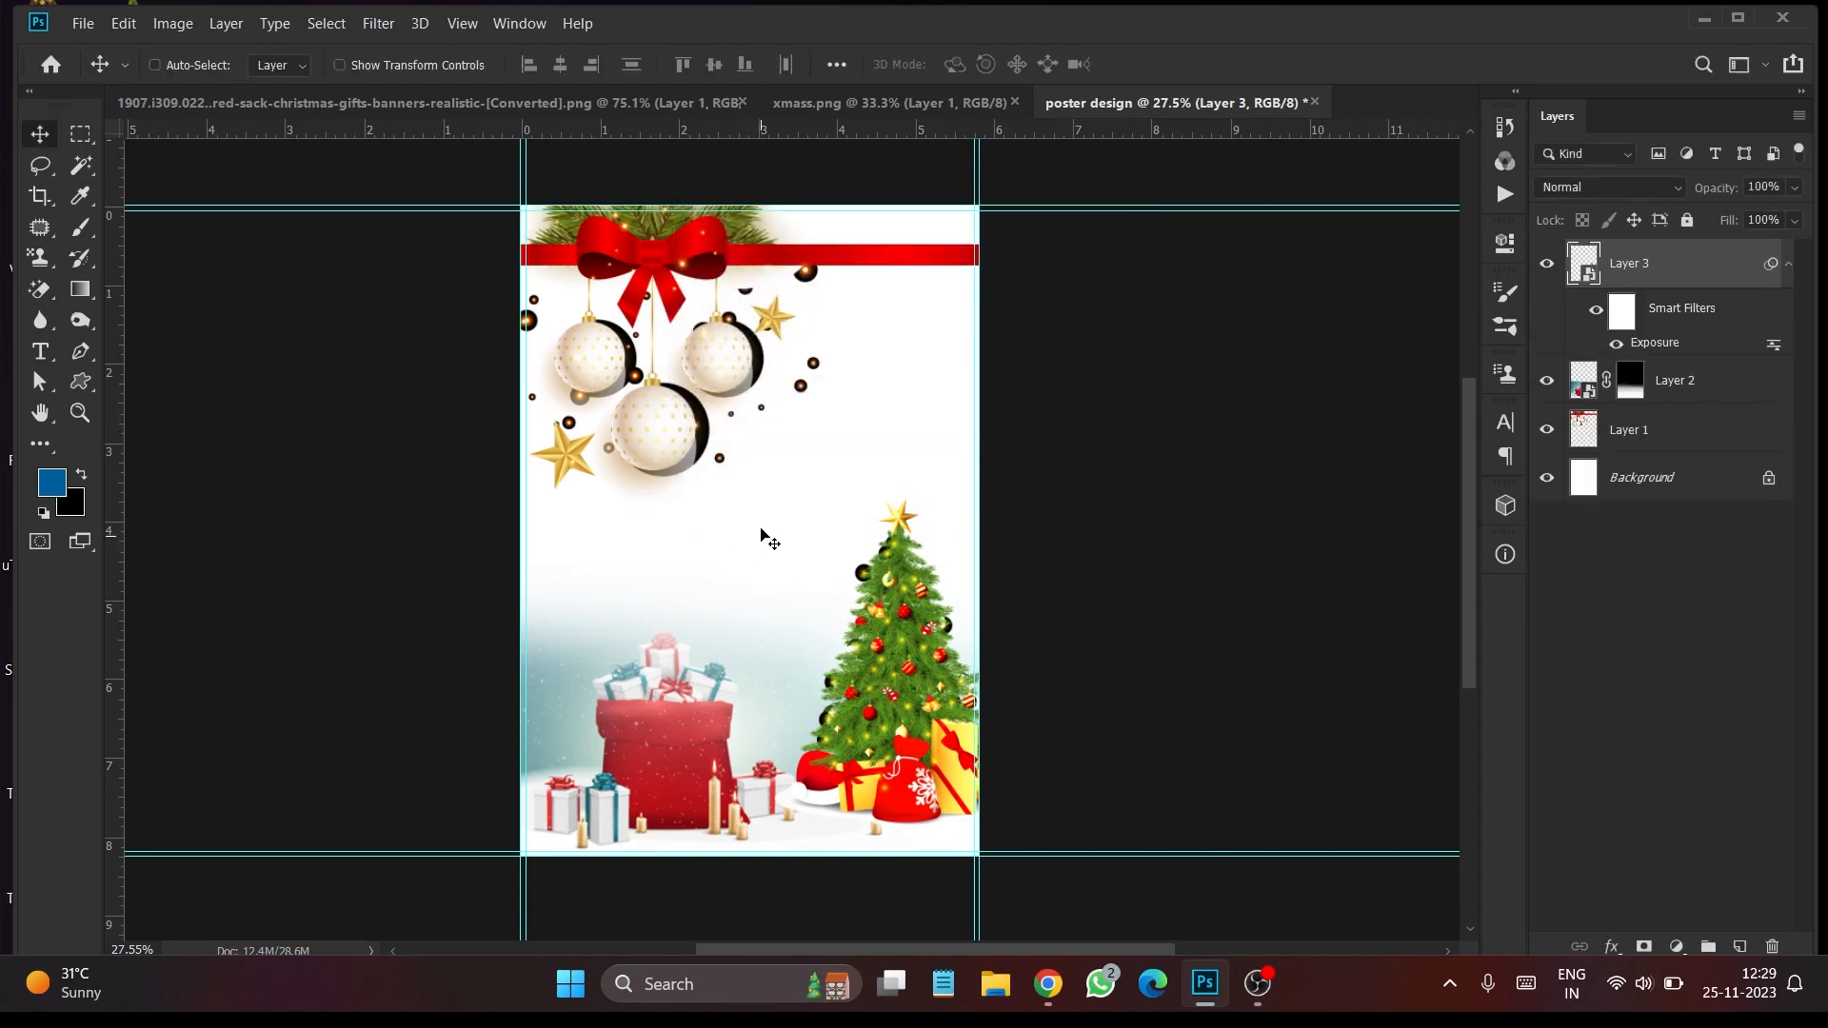
Scale the Christmas tree down further so it fits inside the poster's right edge
{"action": "right_click", "coordinate": [655, 319]}
{"action": "left_click", "coordinate": [695, 333]}
{"action": "right_click", "coordinate": [914, 658]}
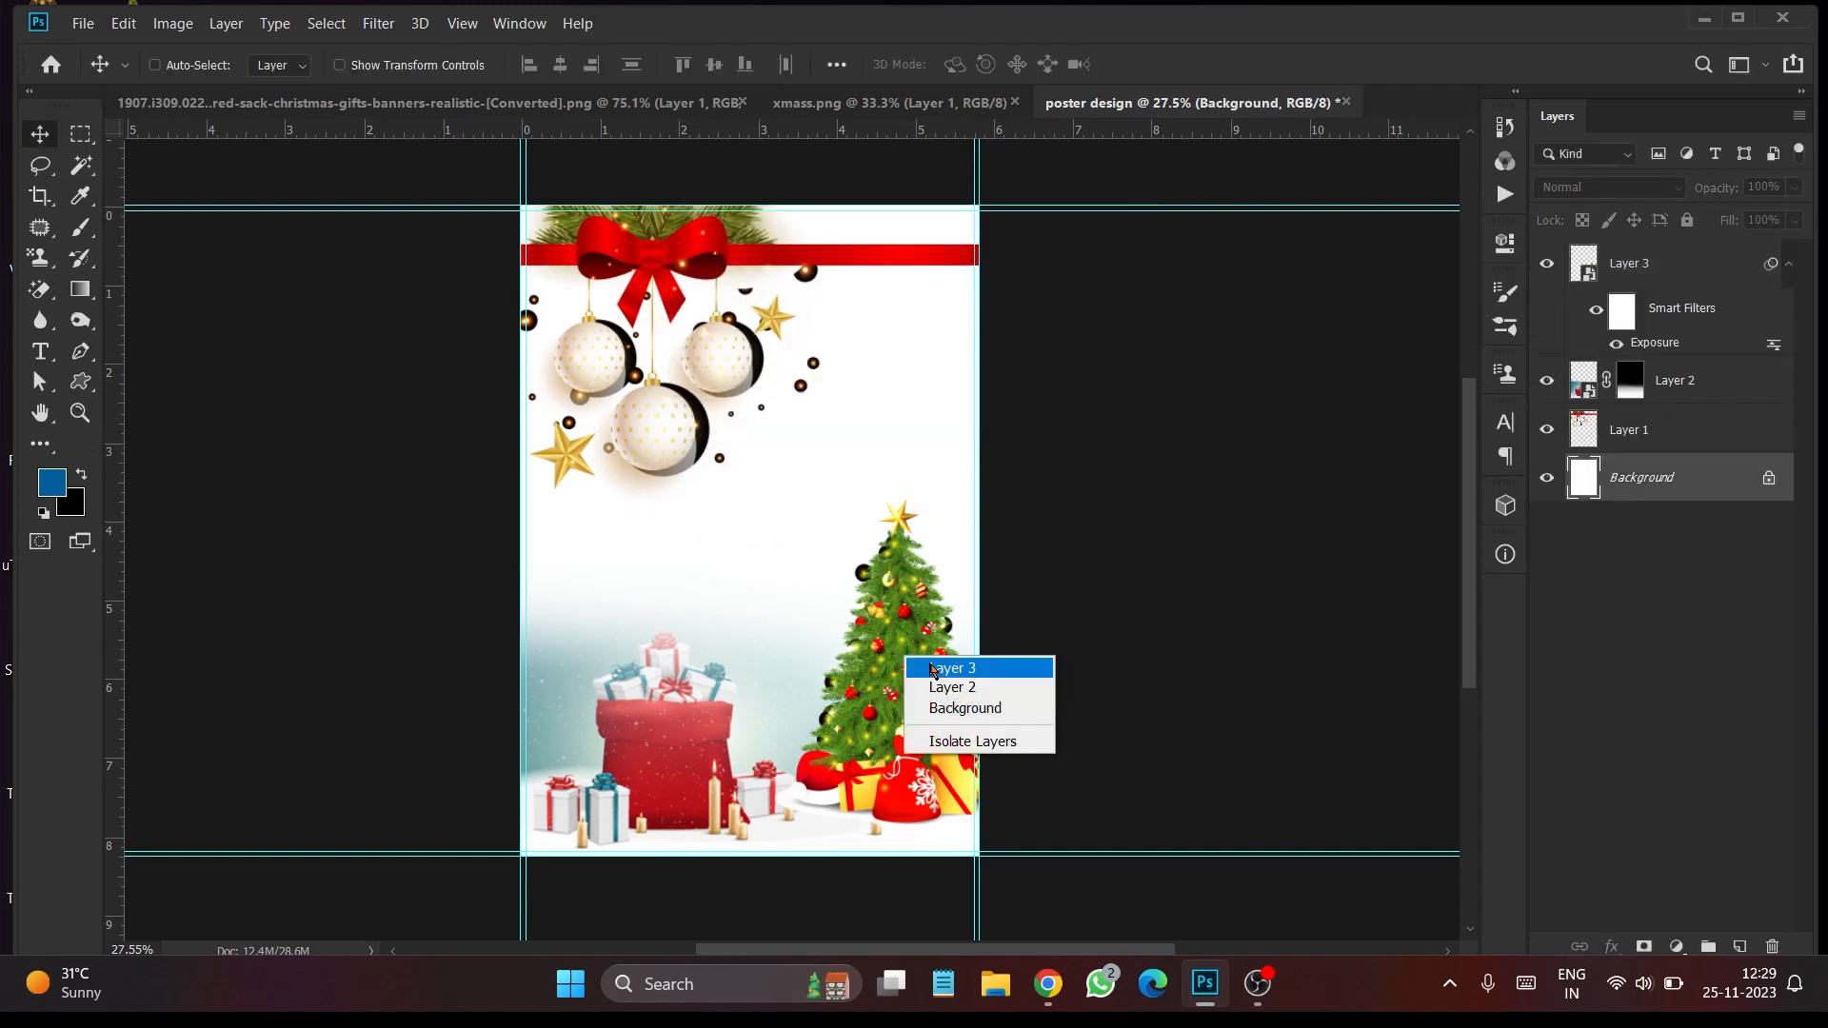
{"action": "left_click", "coordinate": [935, 665]}
{"action": "key", "text": "ctrl+t"}
{"action": "left_click", "coordinate": [980, 410]}
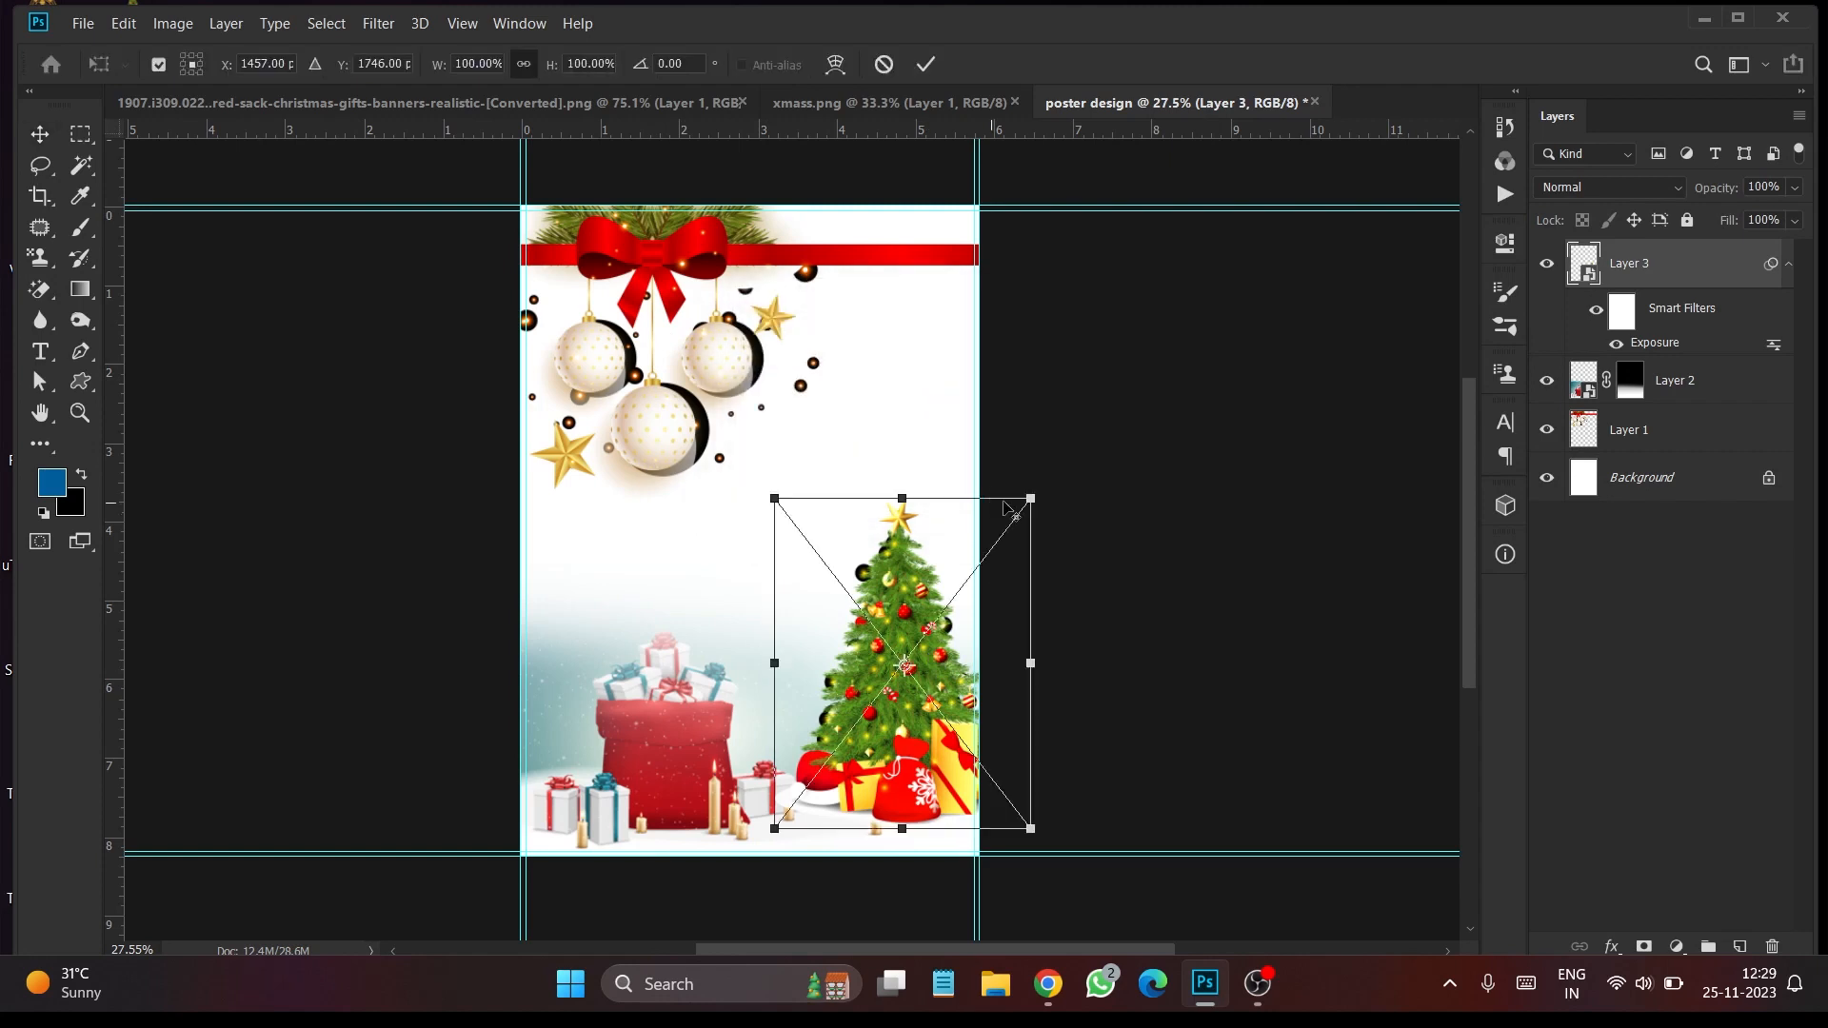
{"action": "left_click_drag", "start_coordinate": [1028, 500], "coordinate": [993, 535]}
{"action": "key", "text": "Return"}
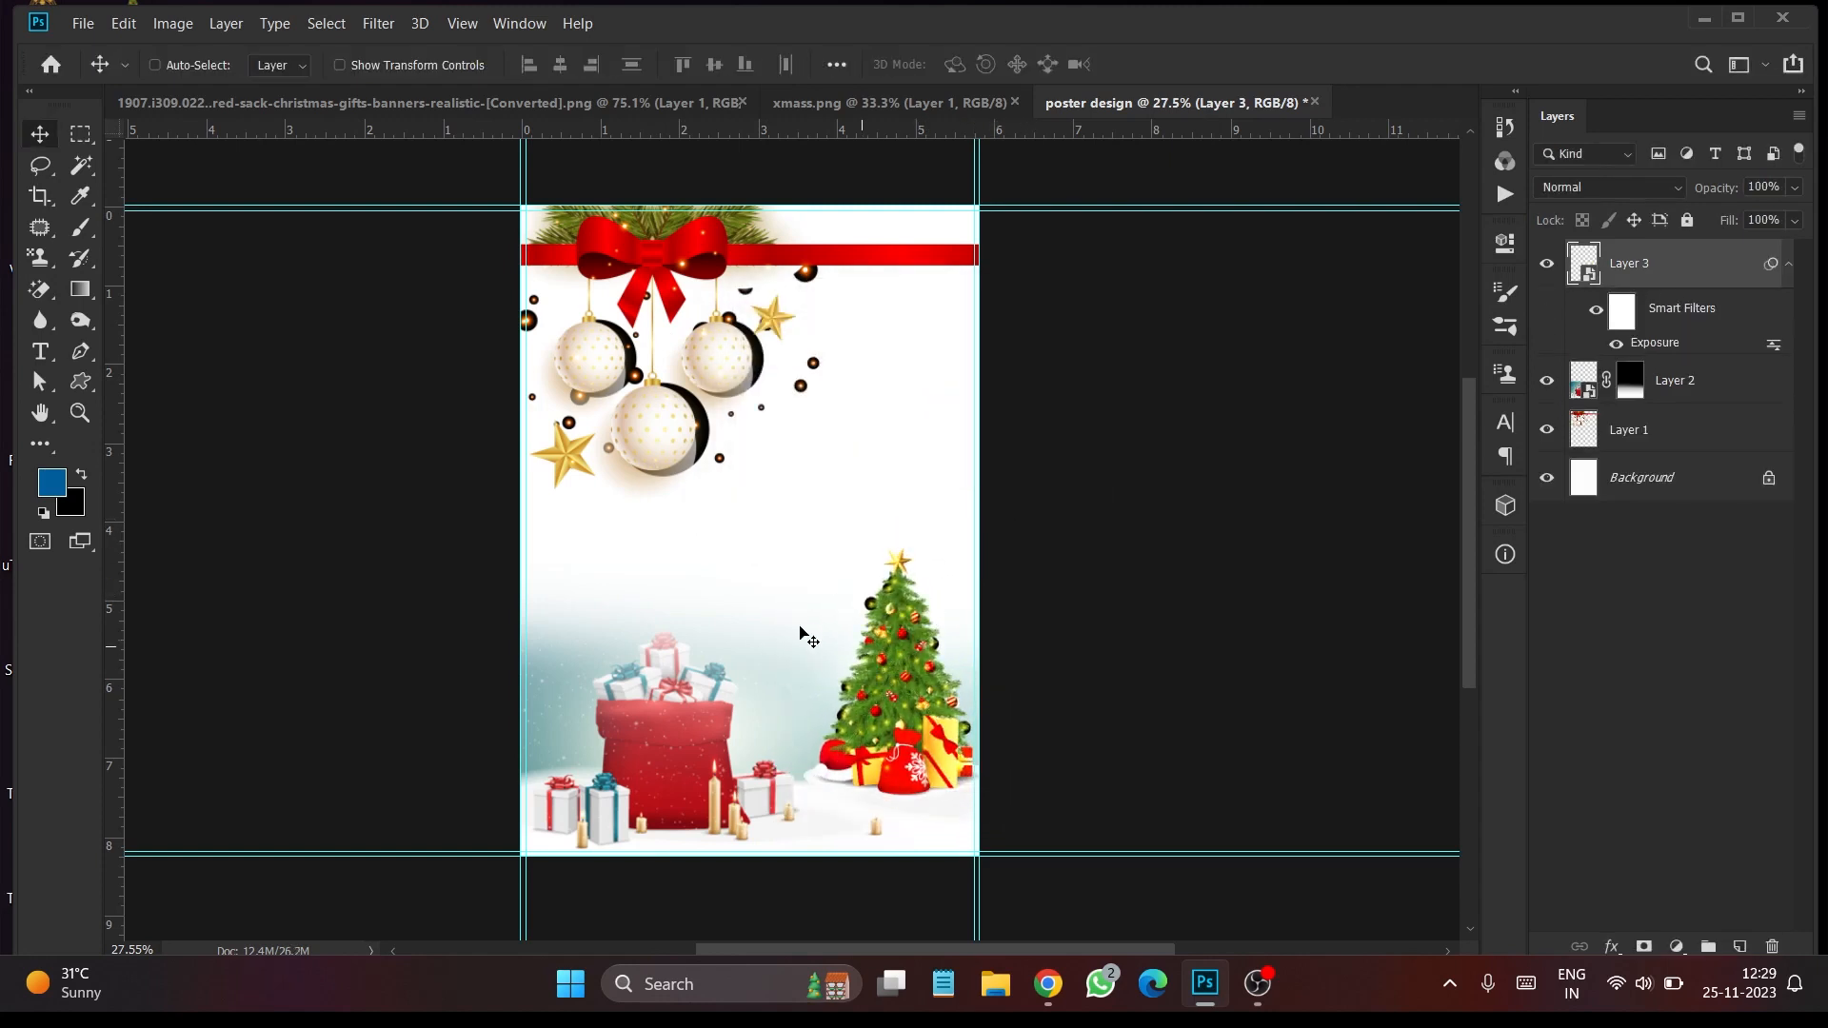
Scale down the ribbon-and-ornaments artwork and realign it with the poster's upper-left corner
{"action": "right_click", "coordinate": [665, 271]}
{"action": "left_click", "coordinate": [678, 277]}
{"action": "key", "text": "ctrl+t"}
{"action": "left_click_drag", "start_coordinate": [1048, 507], "coordinate": [964, 469]}
{"action": "left_click_drag", "start_coordinate": [652, 267], "coordinate": [663, 291]}
{"action": "key", "text": "Return"}
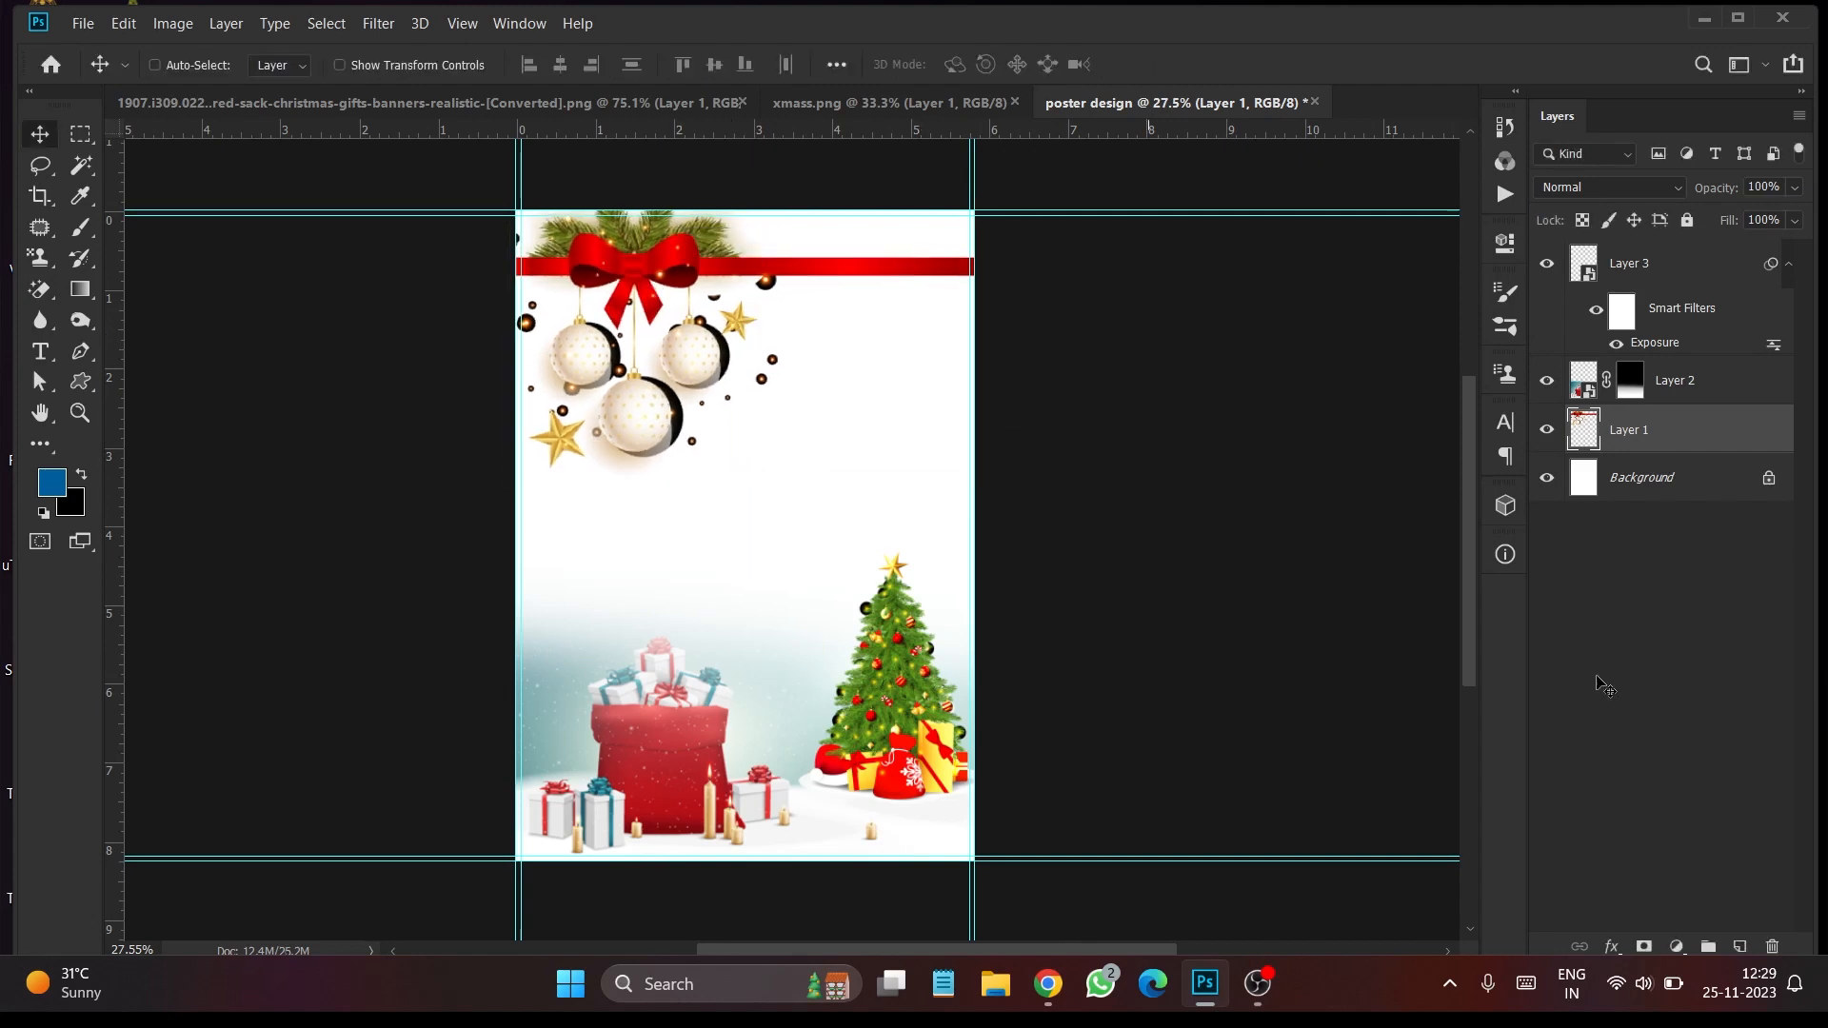
Add a new layer and draw a rectangle about 666 by 212 px at the poster's right edge, below the ribbon
{"action": "left_click", "coordinate": [1739, 944]}
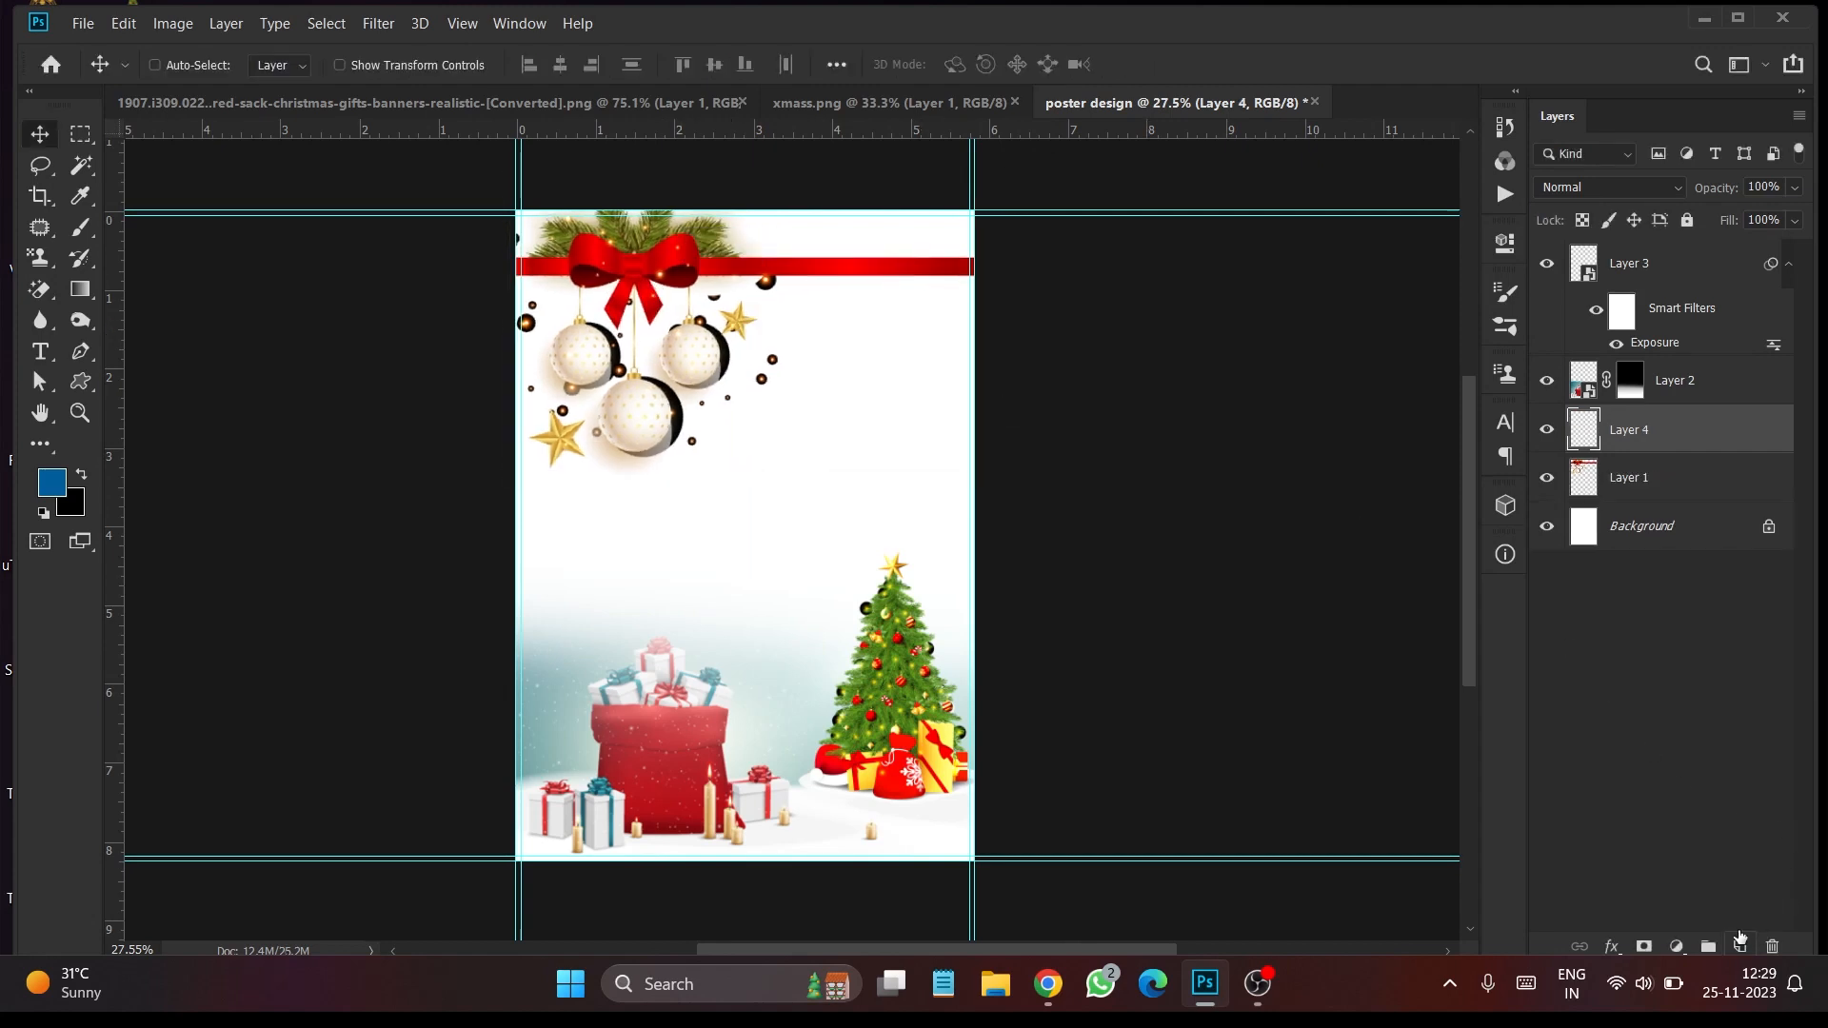
{"action": "left_click", "coordinate": [87, 379]}
{"action": "left_click", "coordinate": [203, 380]}
{"action": "left_click_drag", "start_coordinate": [814, 355], "coordinate": [981, 406]}
{"action": "left_click", "coordinate": [1000, 397]}
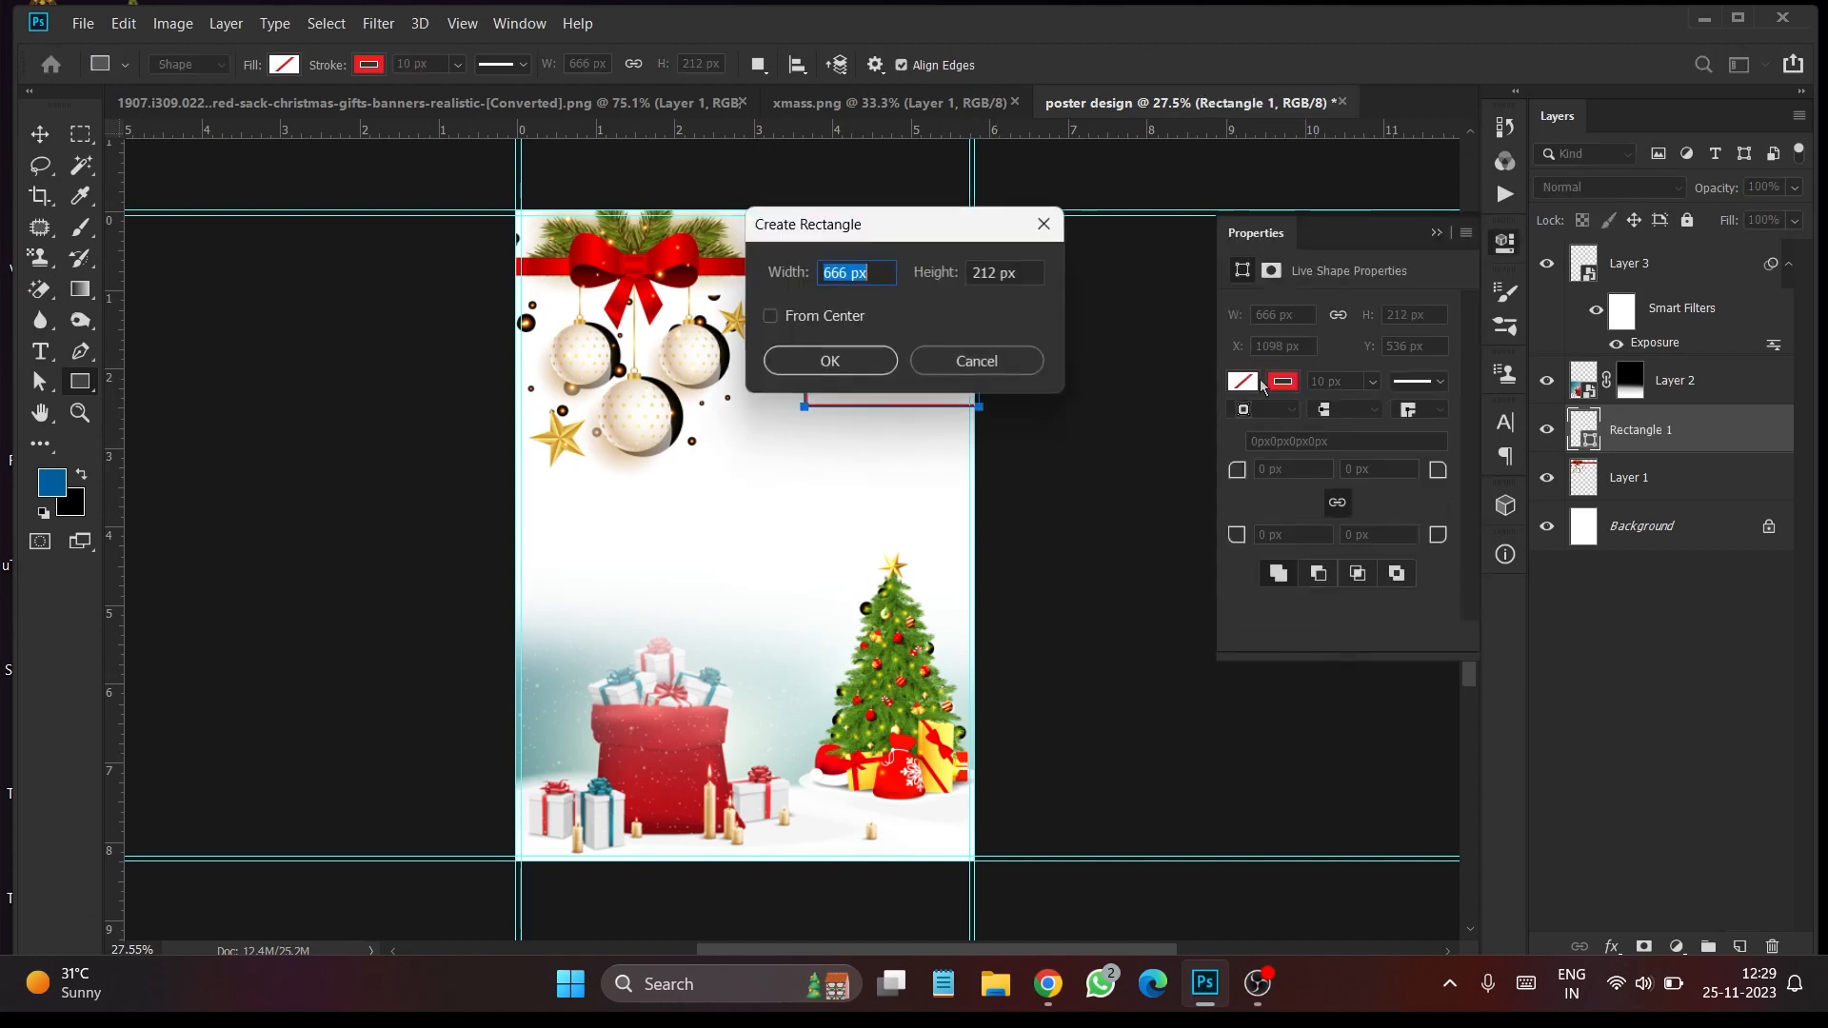
{"action": "key", "text": "Escape"}
Give the rectangle a red fill and remove its stroke
{"action": "left_click", "coordinate": [1243, 381]}
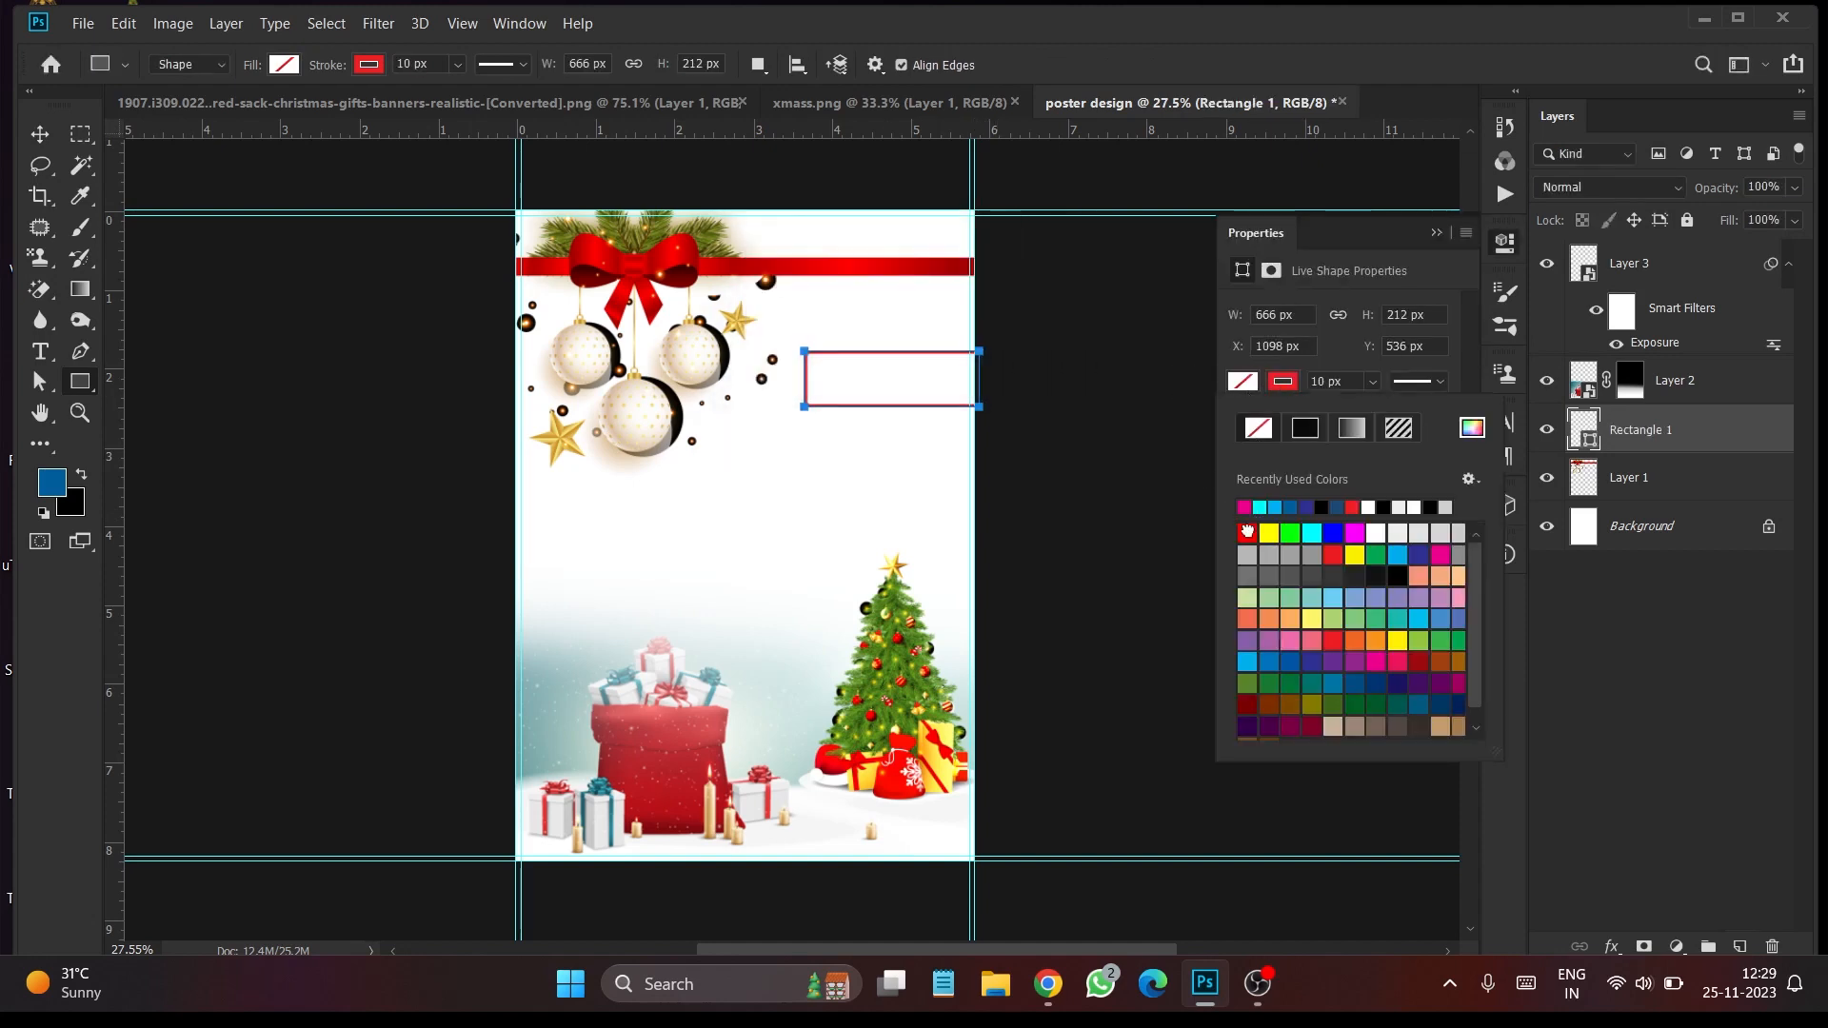
{"action": "left_click", "coordinate": [1247, 531]}
{"action": "left_click", "coordinate": [1259, 430]}
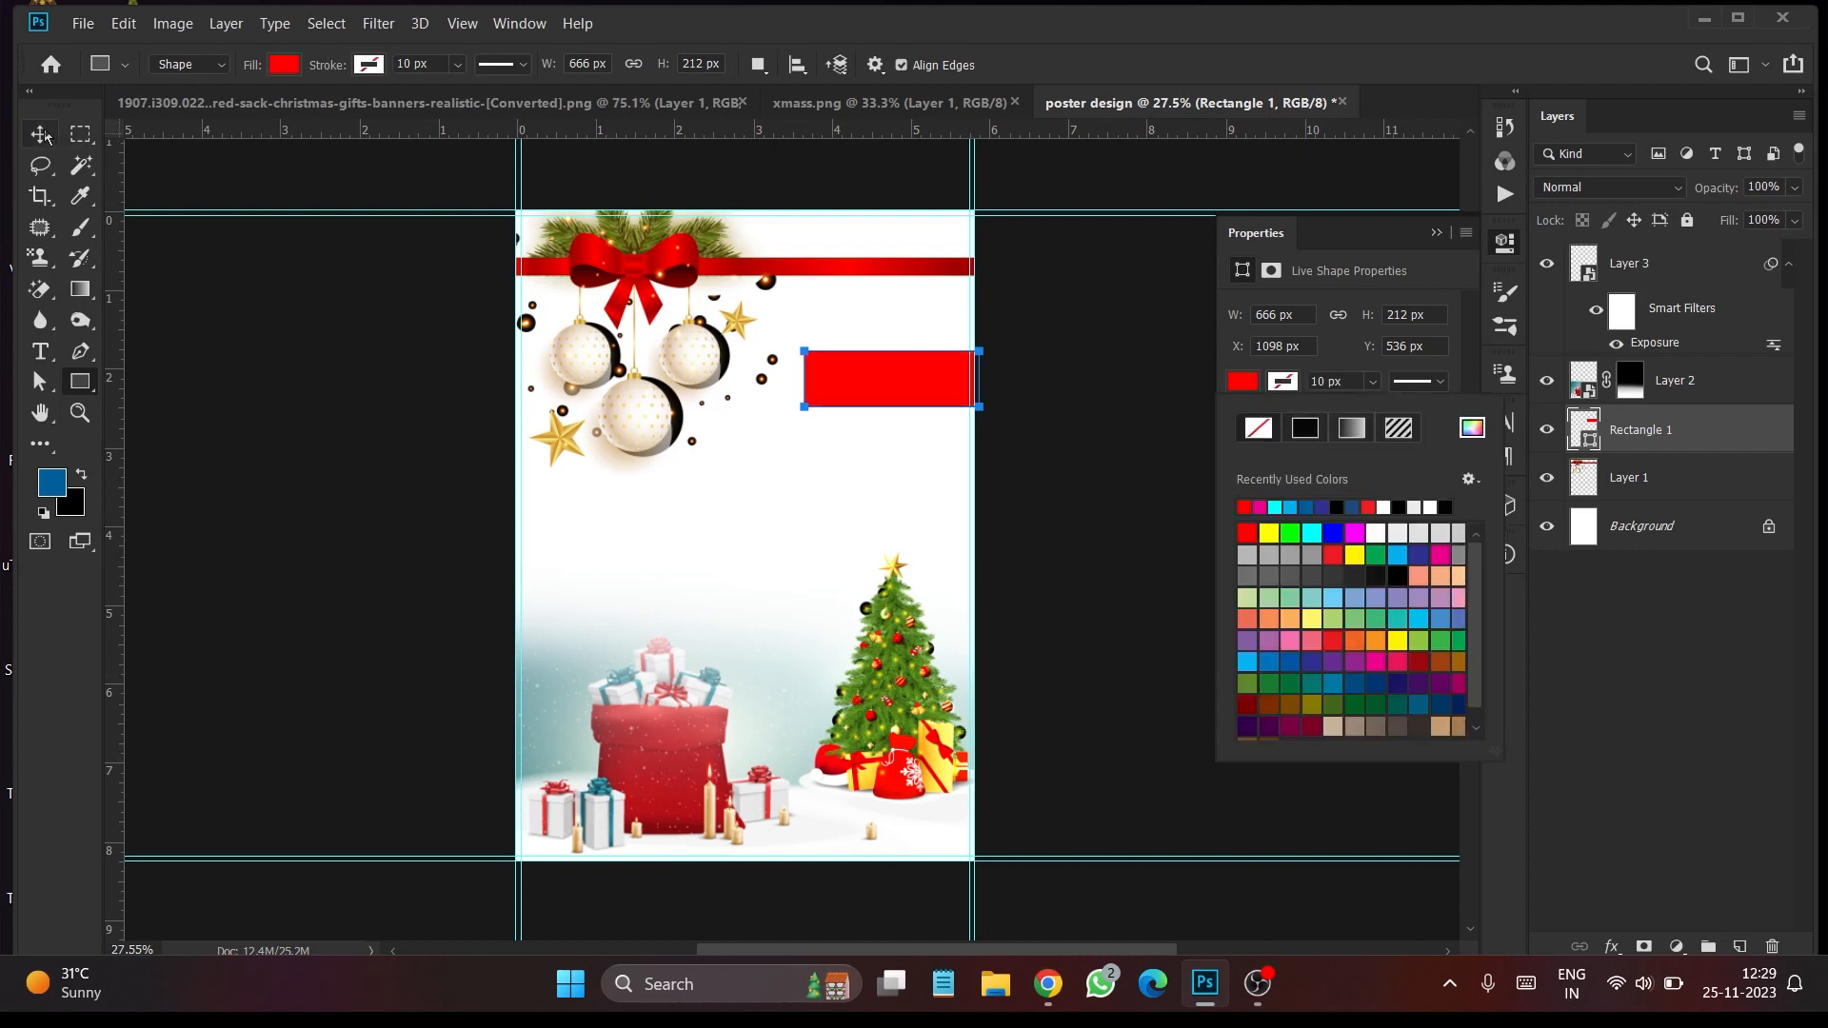
{"action": "key", "text": "Escape"}
Slightly reduce the red rectangle's height with Free Transform and align it with the poster's right edge
{"action": "key", "text": "v"}
{"action": "key", "text": "ctrl+t"}
{"action": "left_click_drag", "start_coordinate": [895, 407], "coordinate": [919, 359]}
{"action": "left_click", "coordinate": [1011, 64]}
{"action": "left_click", "coordinate": [1435, 232]}
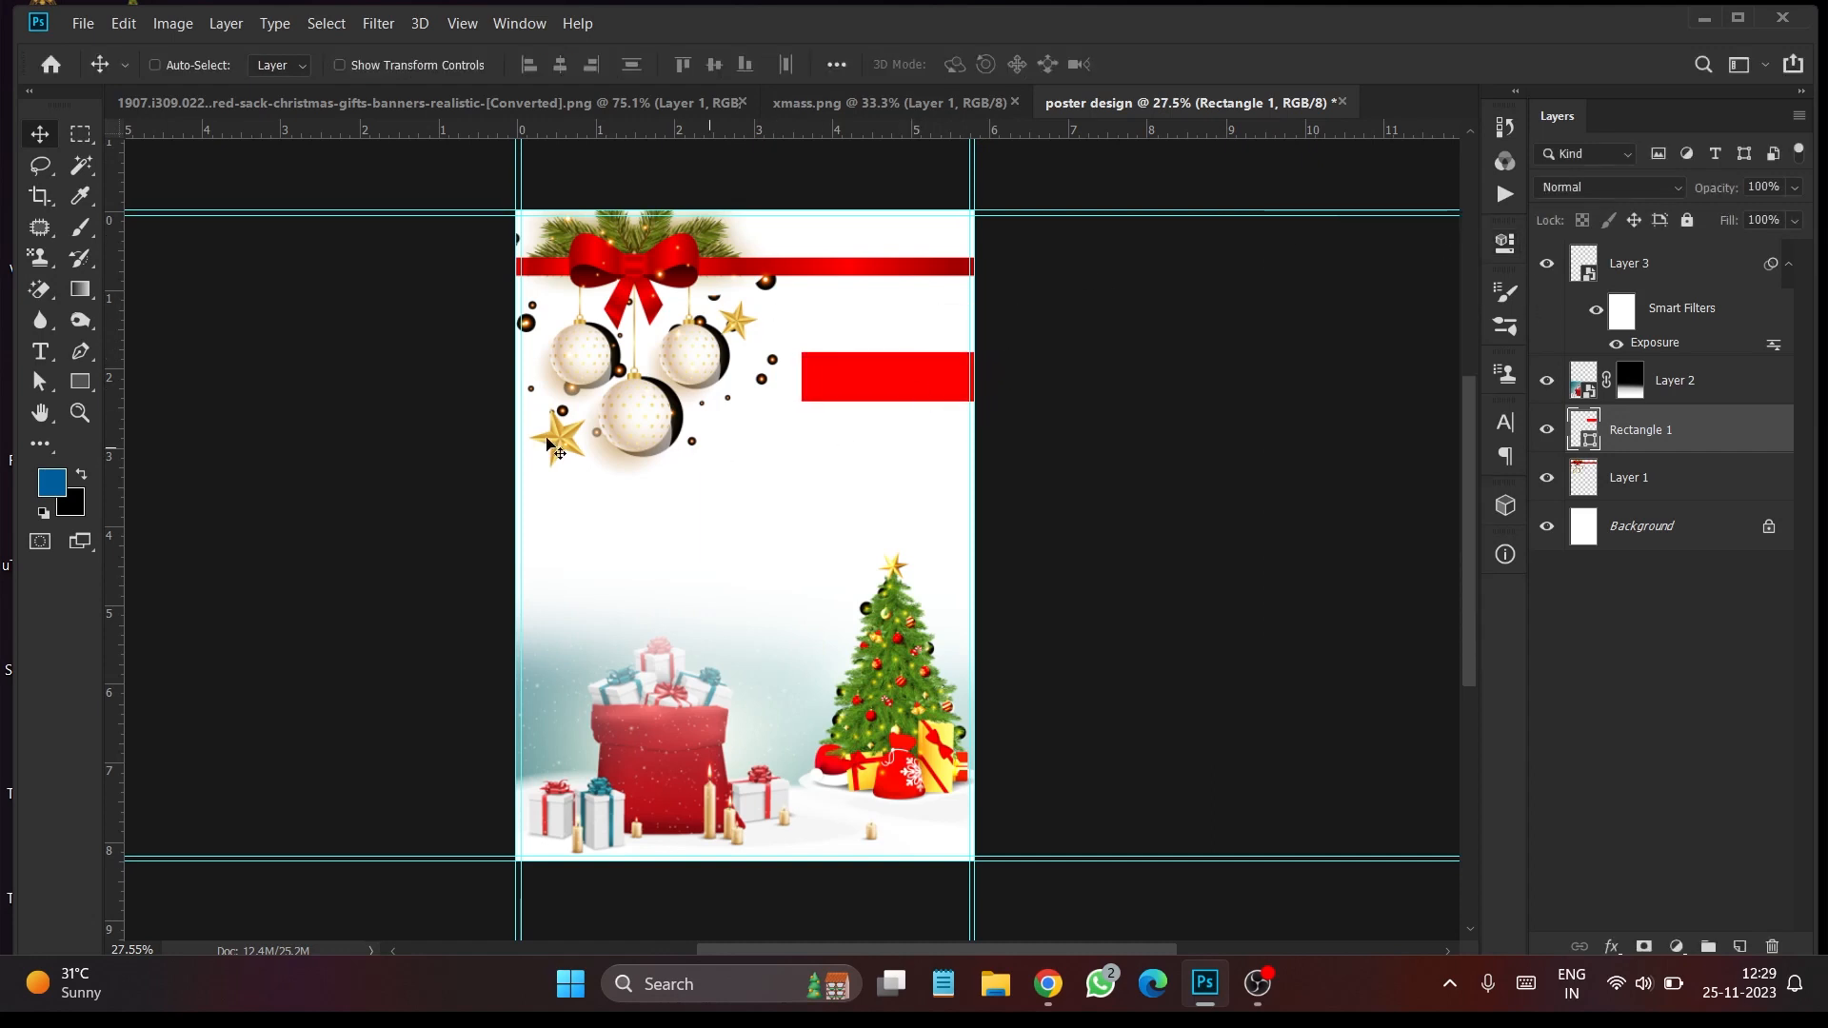
Add the text "book now" and place it on the red rectangle below the ribbon
{"action": "left_click", "coordinate": [40, 351]}
{"action": "left_click", "coordinate": [600, 522]}
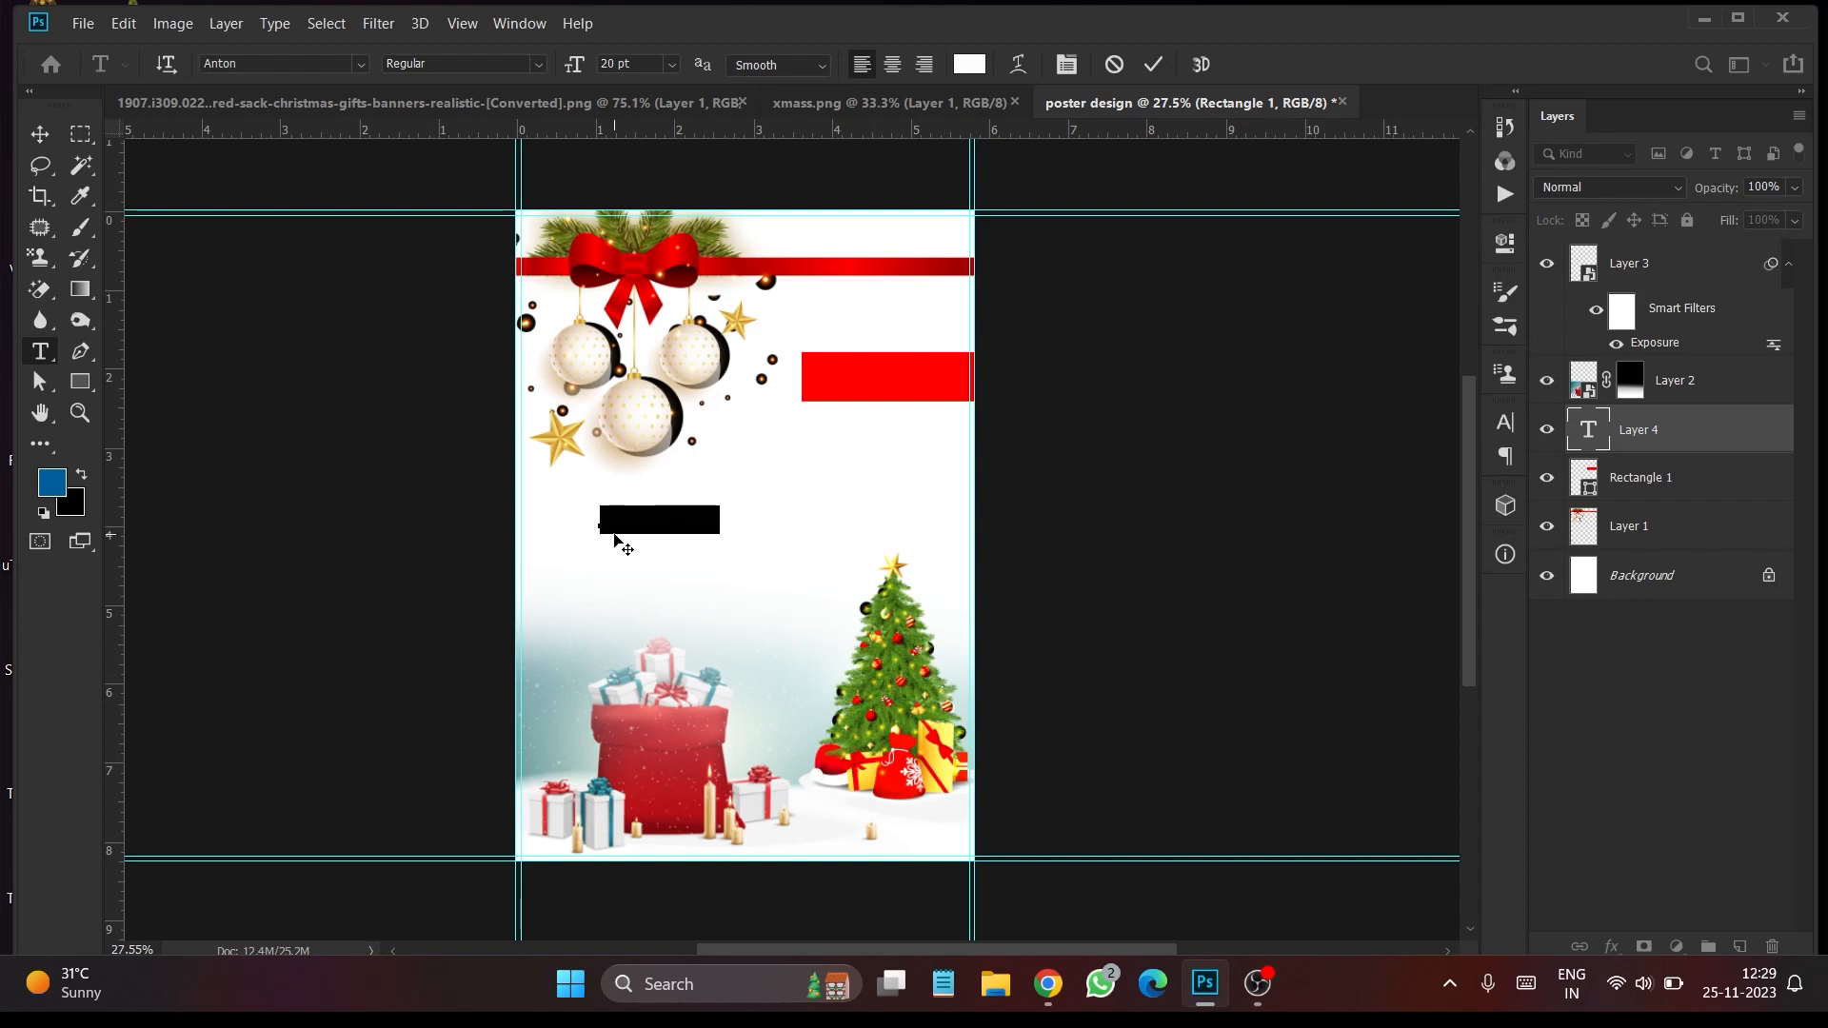
{"action": "key", "text": "BackSpace"}
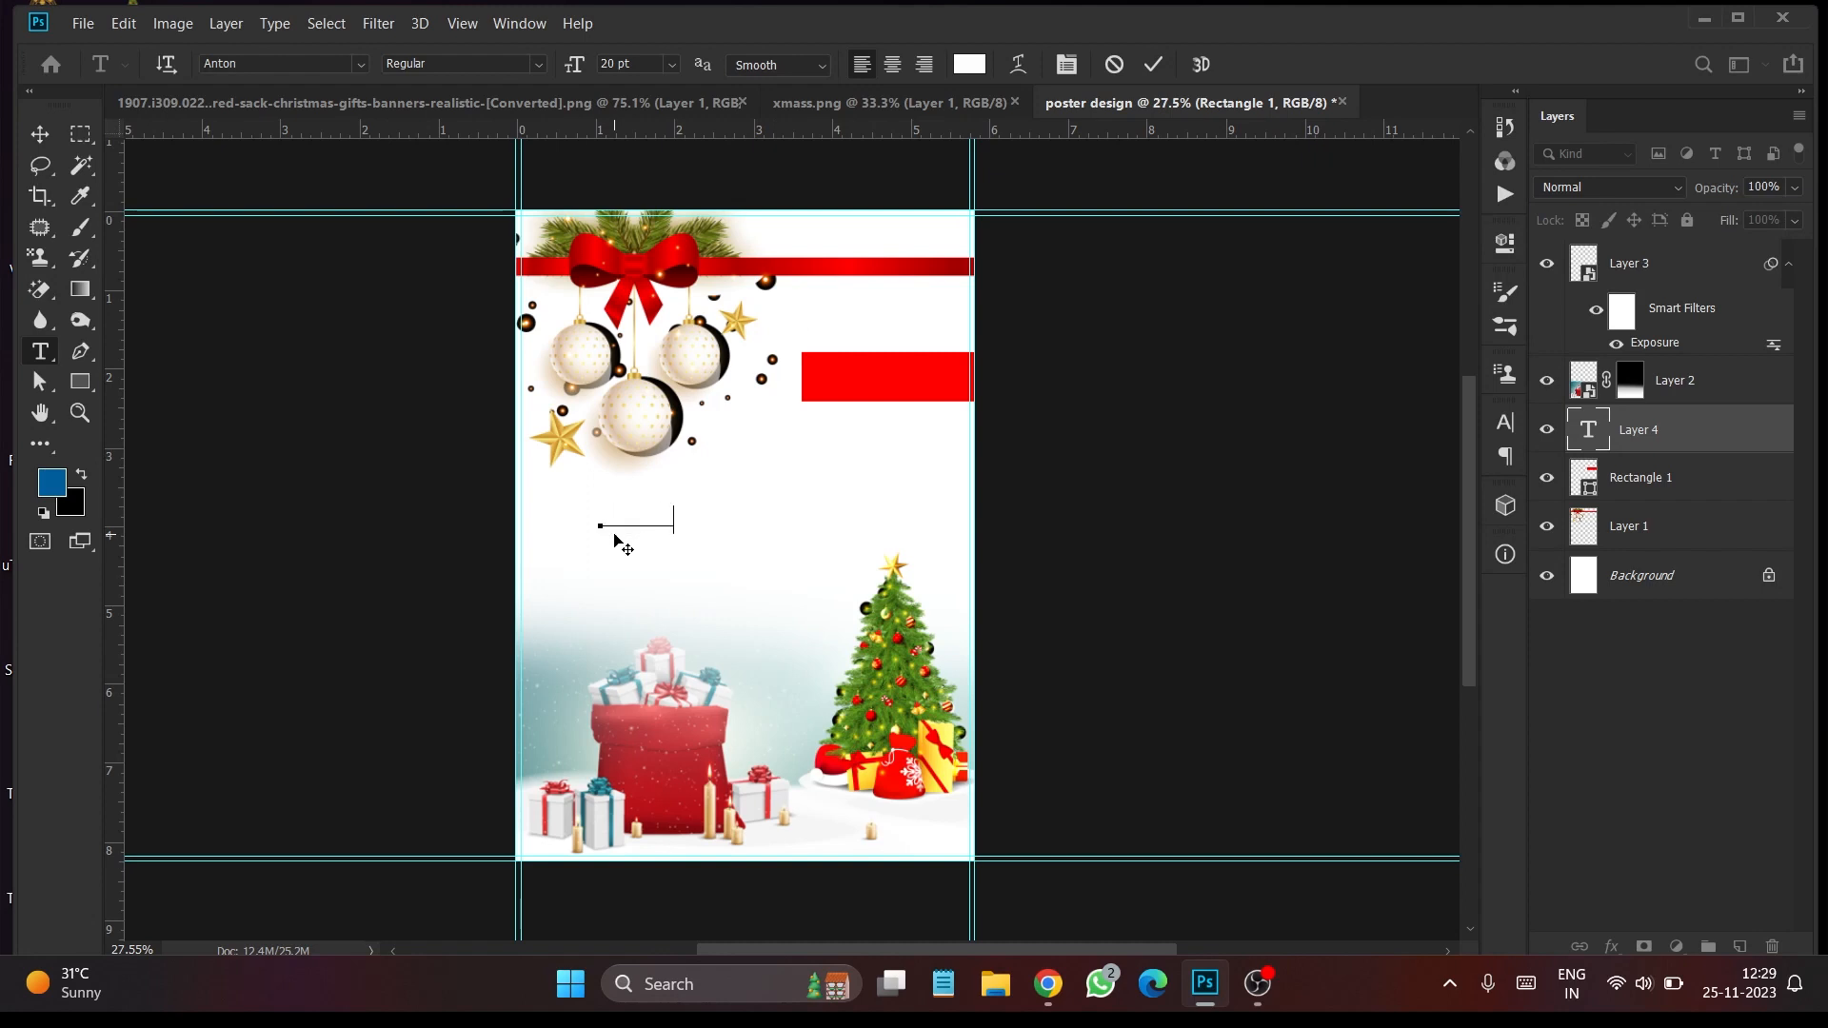
{"action": "type", "text": "book now"}
{"action": "key", "text": "ctrl+Return"}
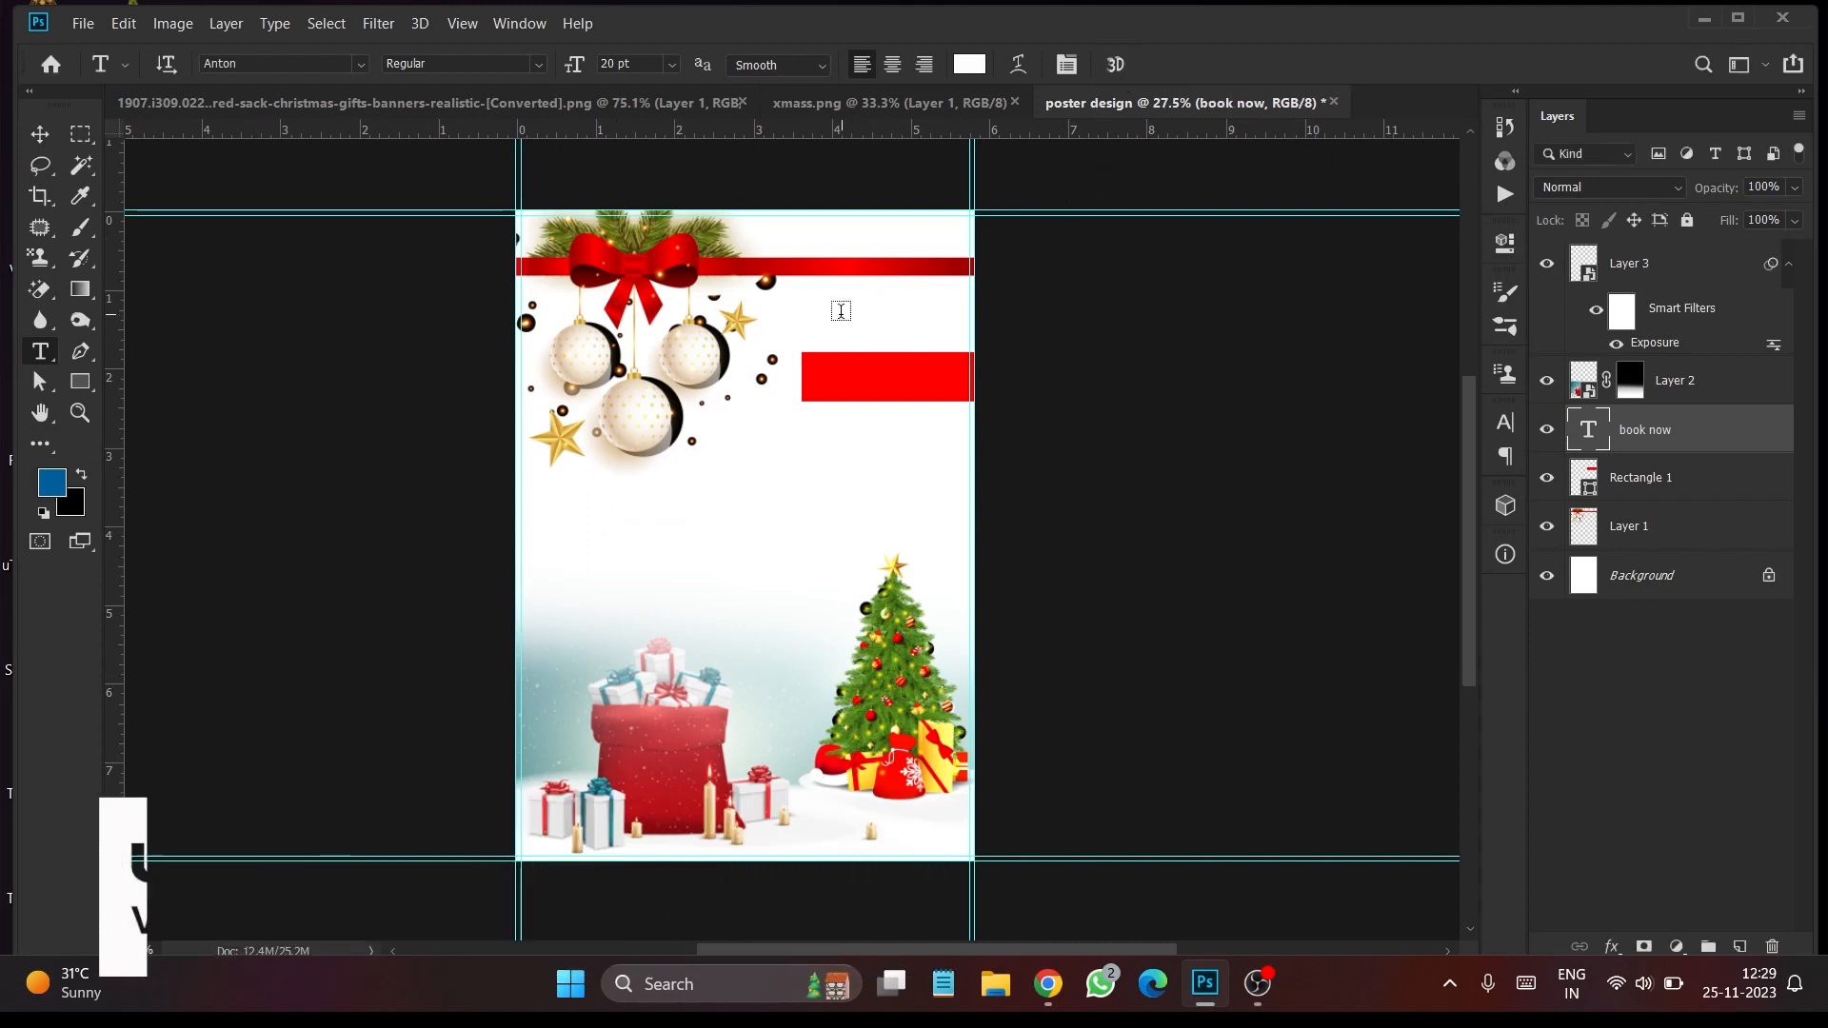
{"action": "left_click_drag", "start_coordinate": [812, 424], "coordinate": [891, 367]}
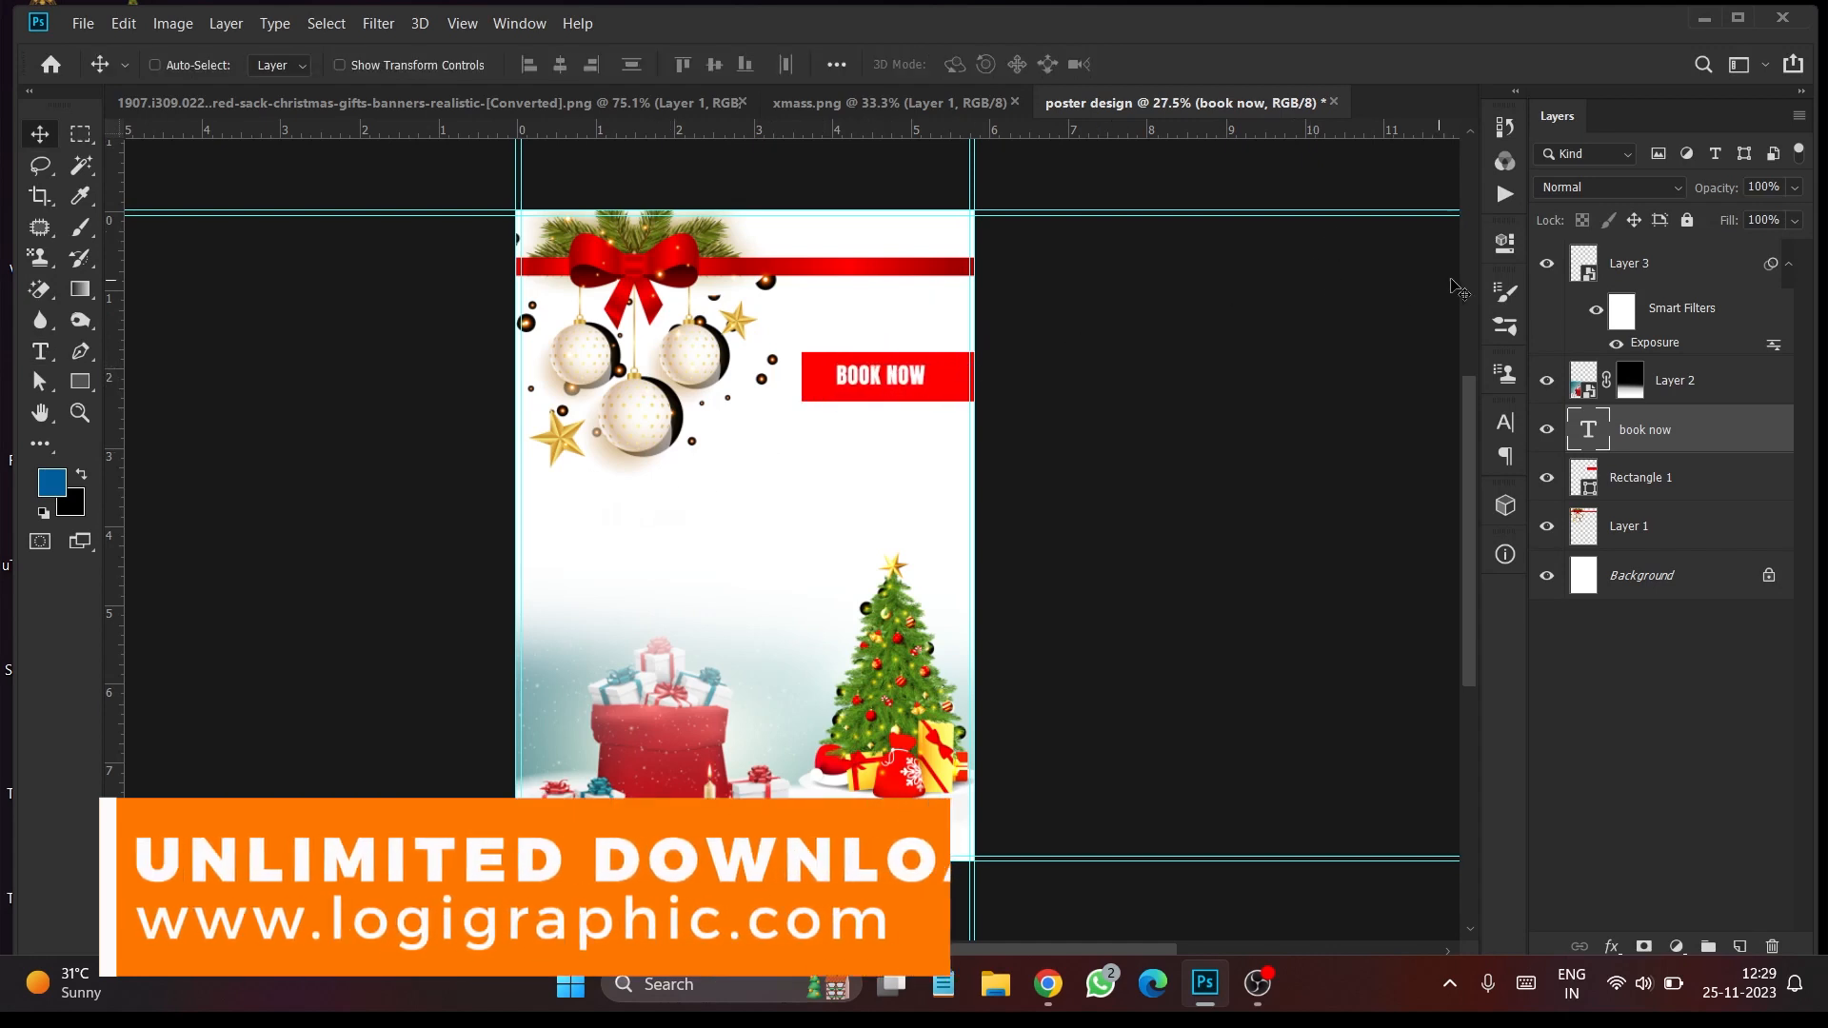
Change the BOOK NOW text's font to Addington CF in the Bold style
{"action": "left_click", "coordinate": [1504, 430]}
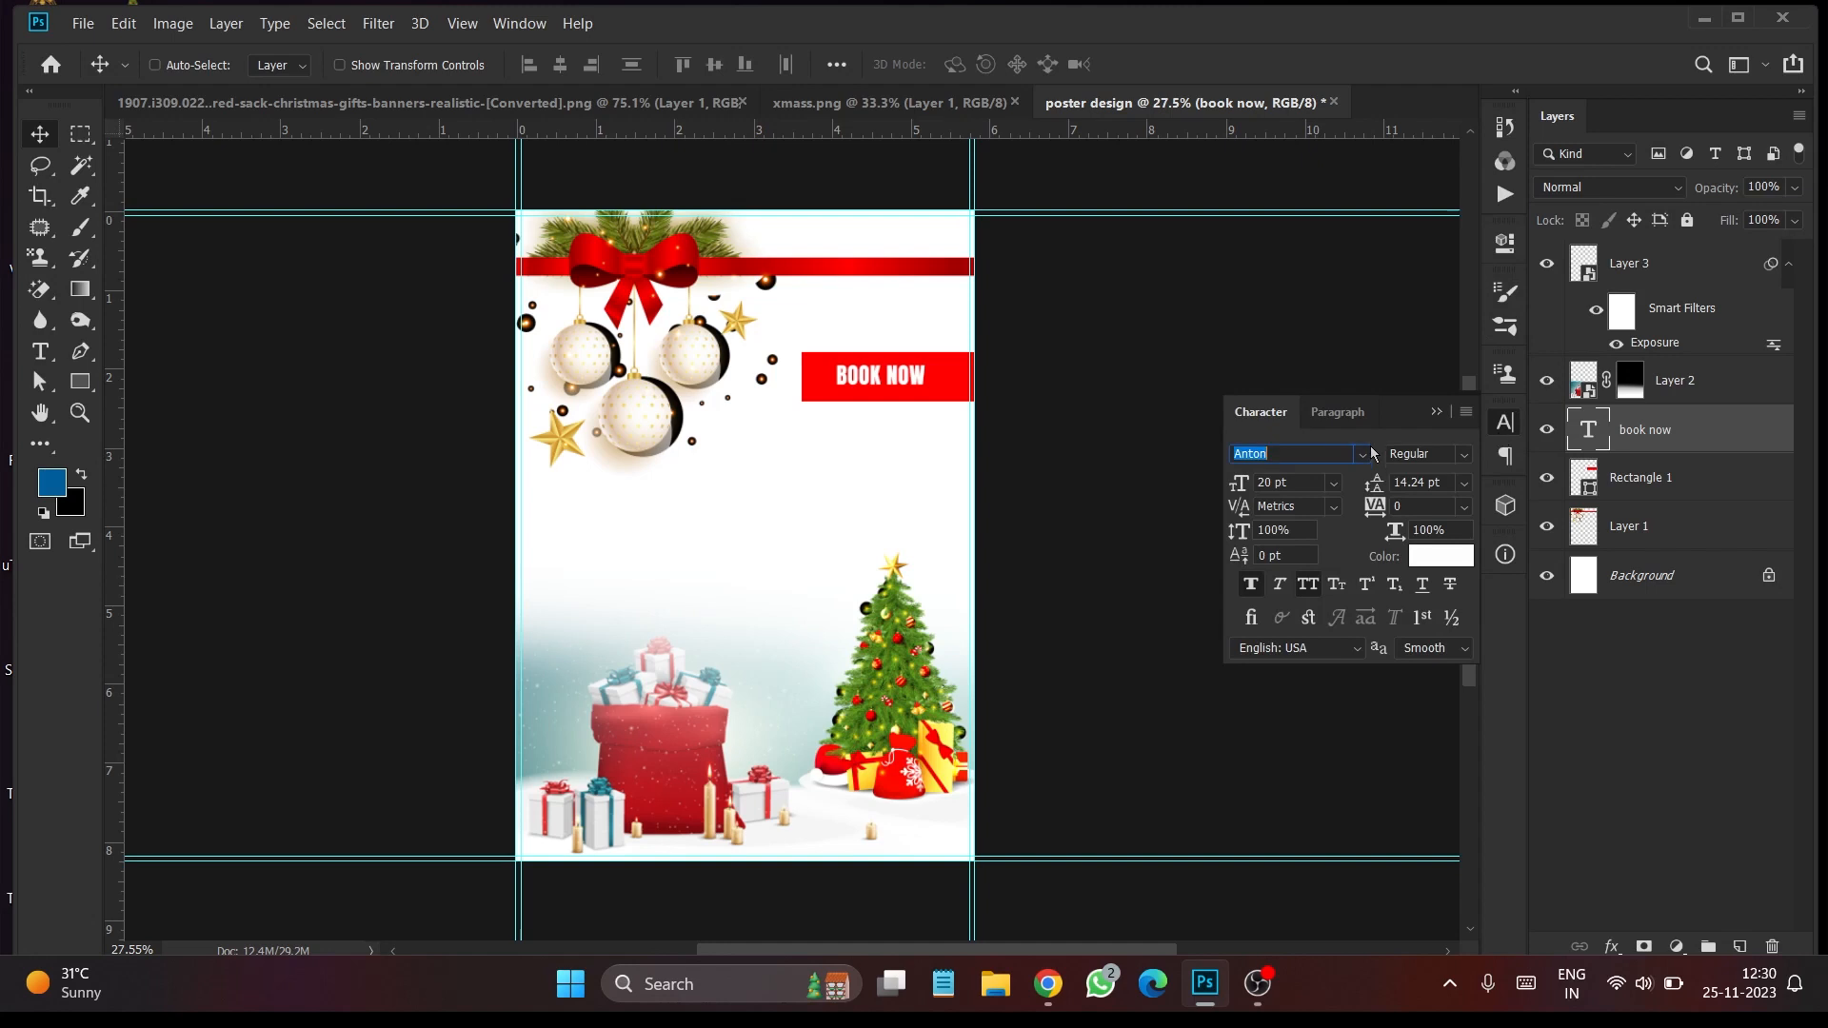
{"action": "left_click", "coordinate": [1362, 454]}
{"action": "left_click", "coordinate": [1325, 550]}
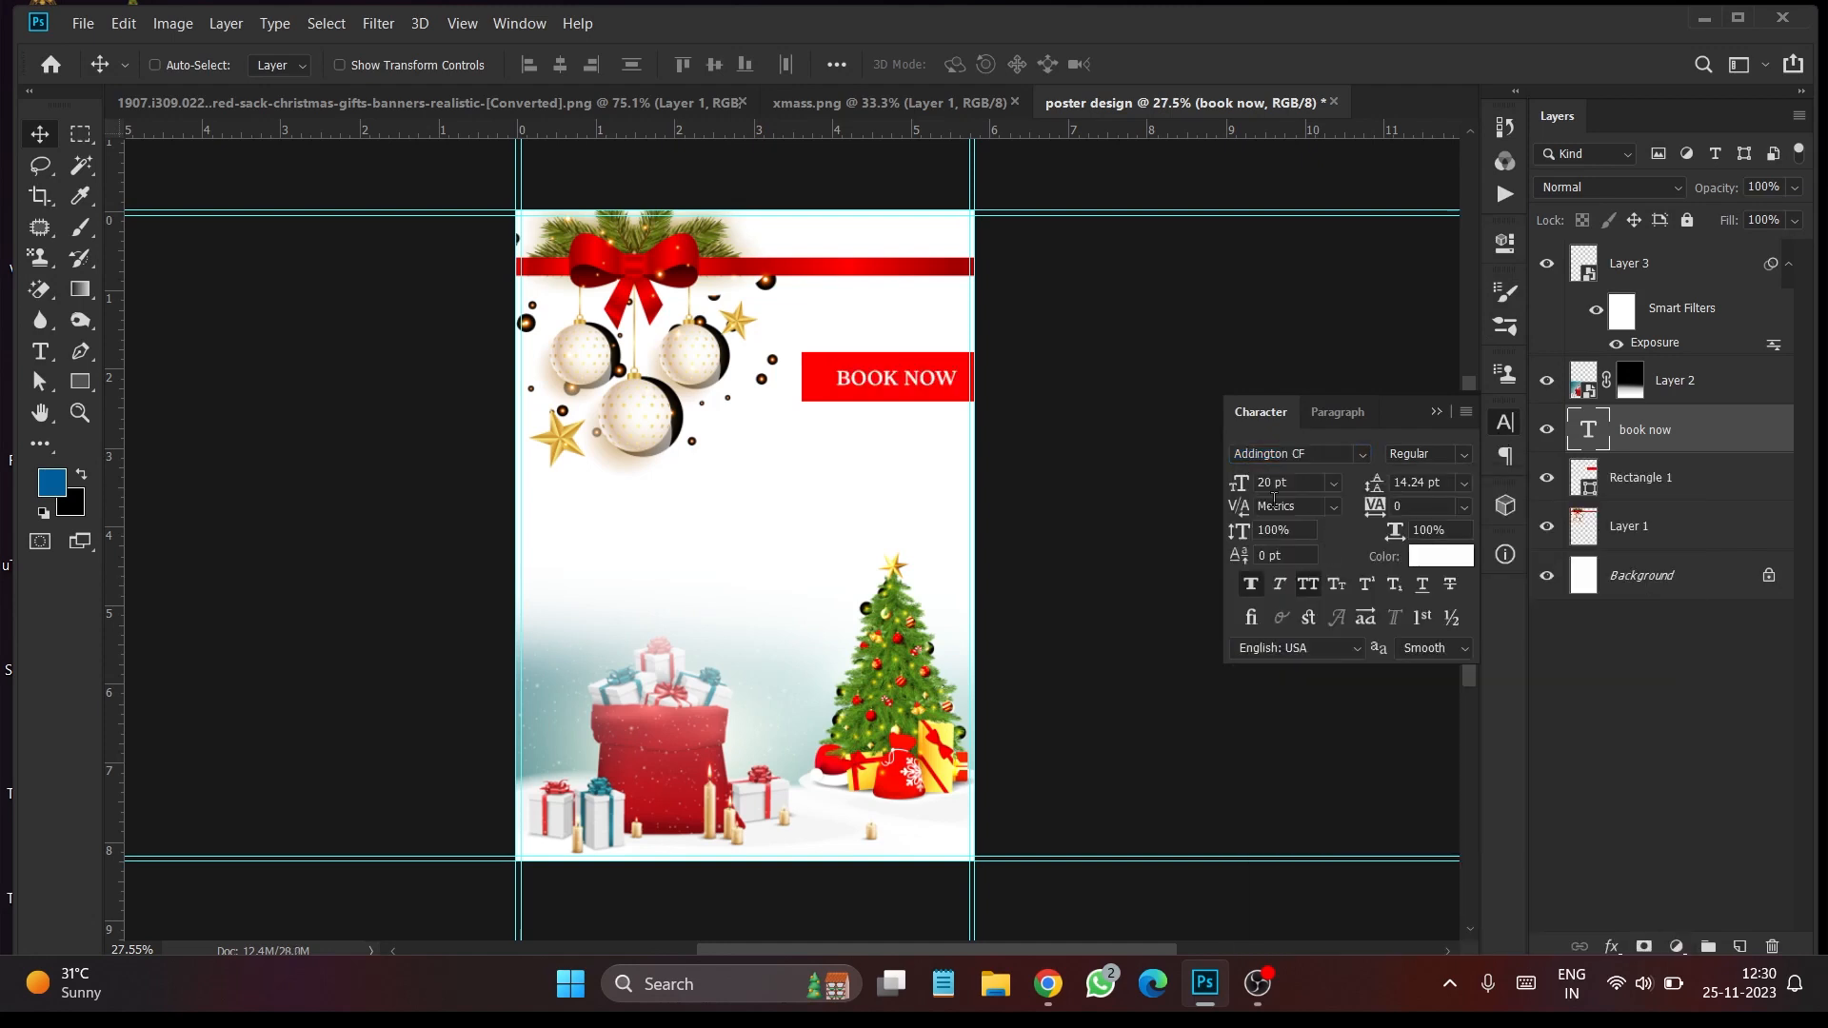
{"action": "left_click", "coordinate": [1449, 460]}
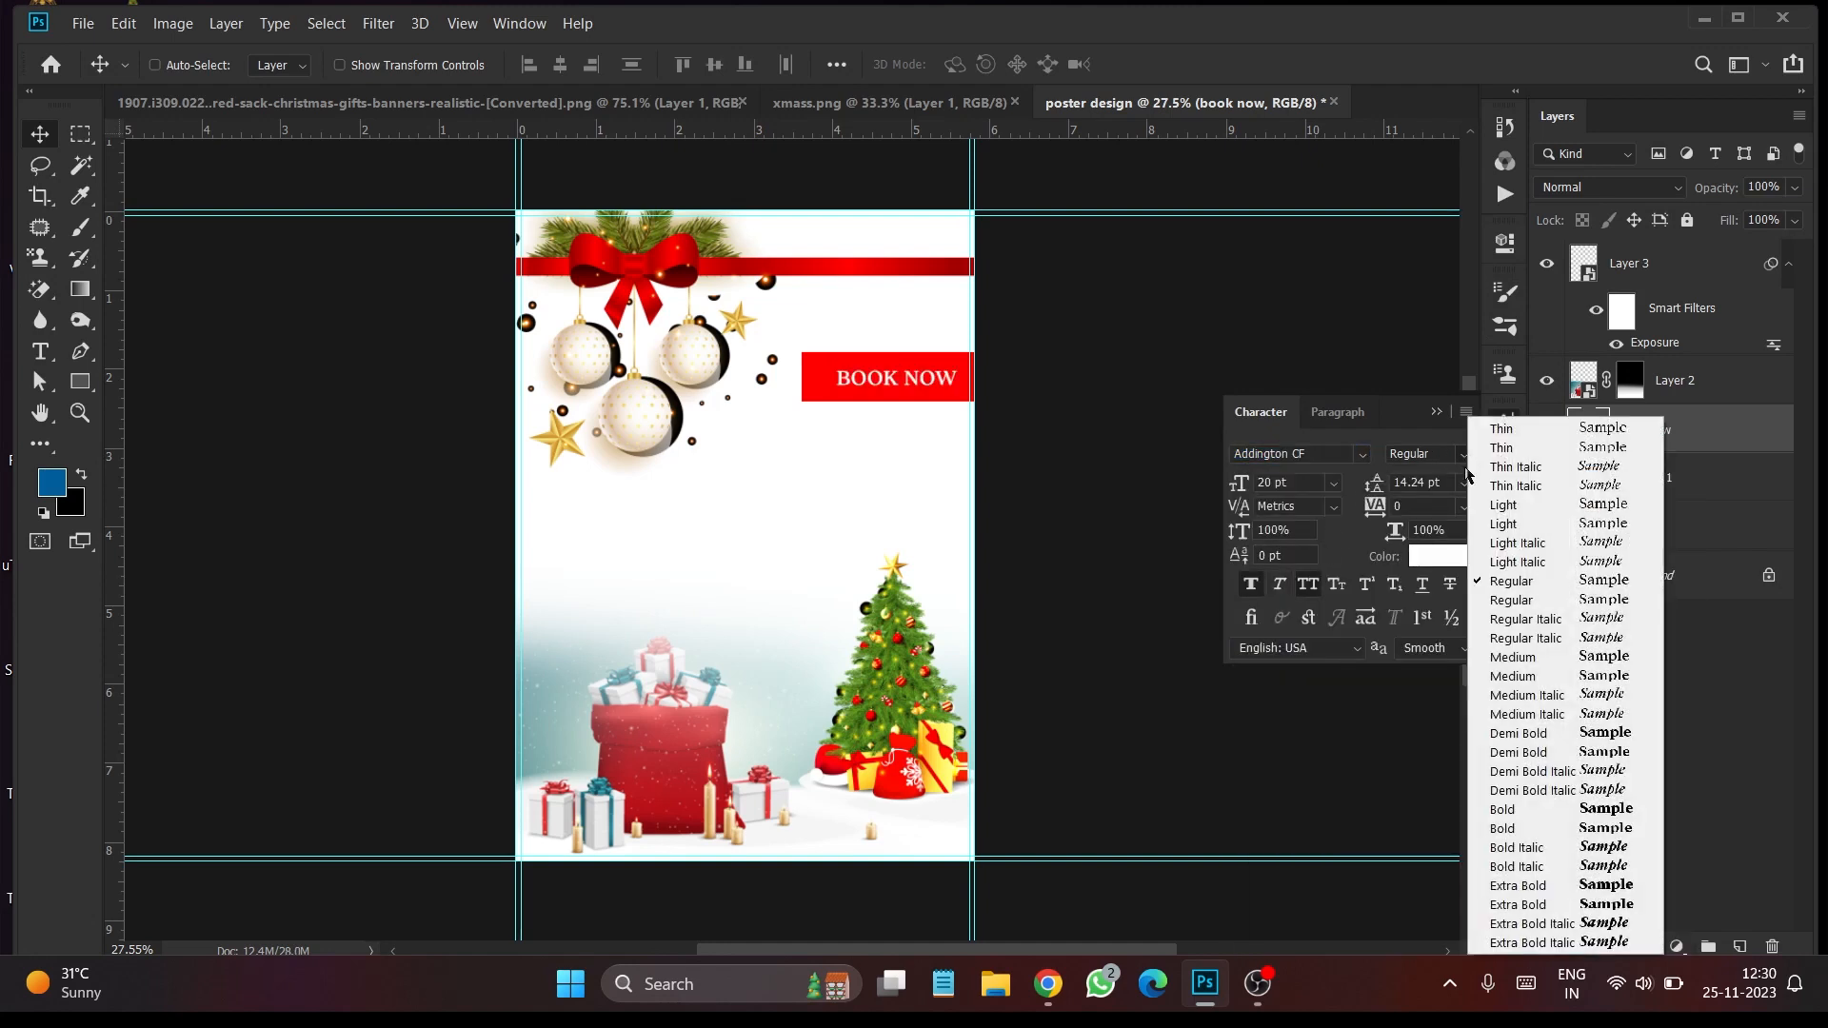
{"action": "left_click", "coordinate": [1561, 811]}
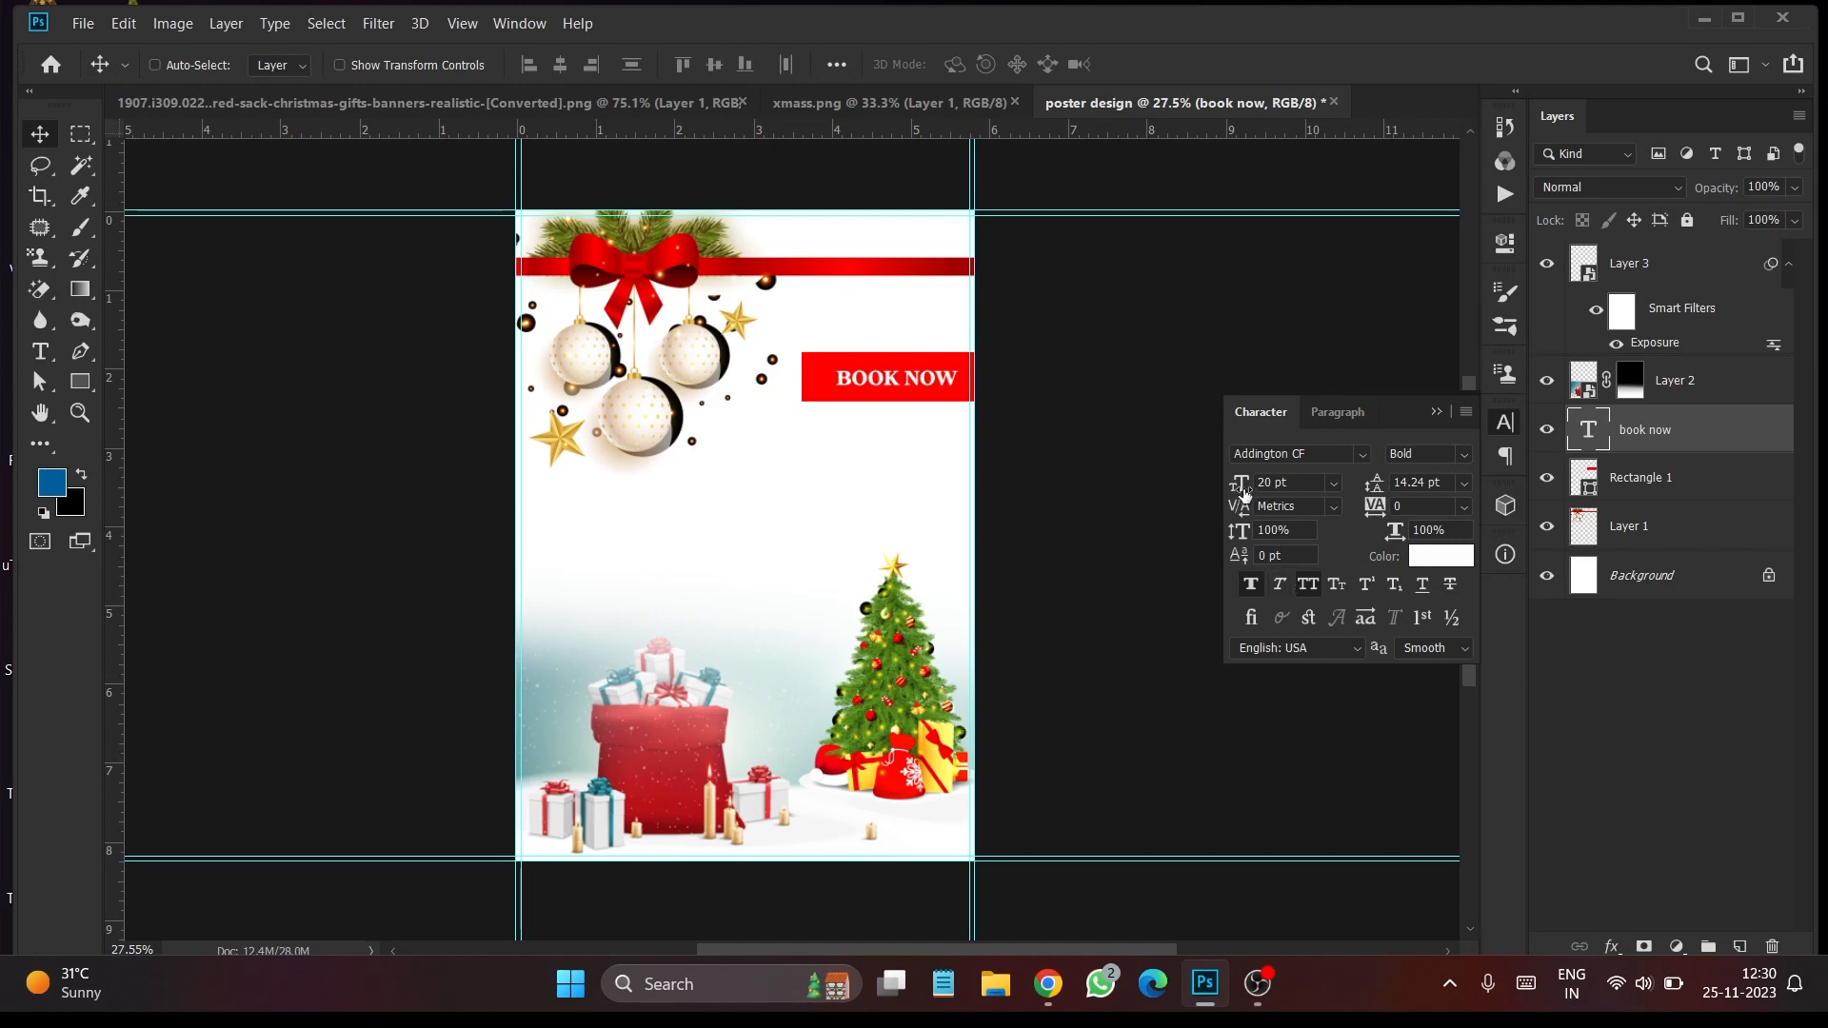
Set the BOOK NOW text to 25 pt and reposition it on the red rectangle
{"action": "left_click_drag", "start_coordinate": [1241, 493], "coordinate": [1239, 491]}
{"action": "left_click_drag", "start_coordinate": [933, 382], "coordinate": [909, 389]}
{"action": "type", "text": "25"}
{"action": "key", "text": "Return"}
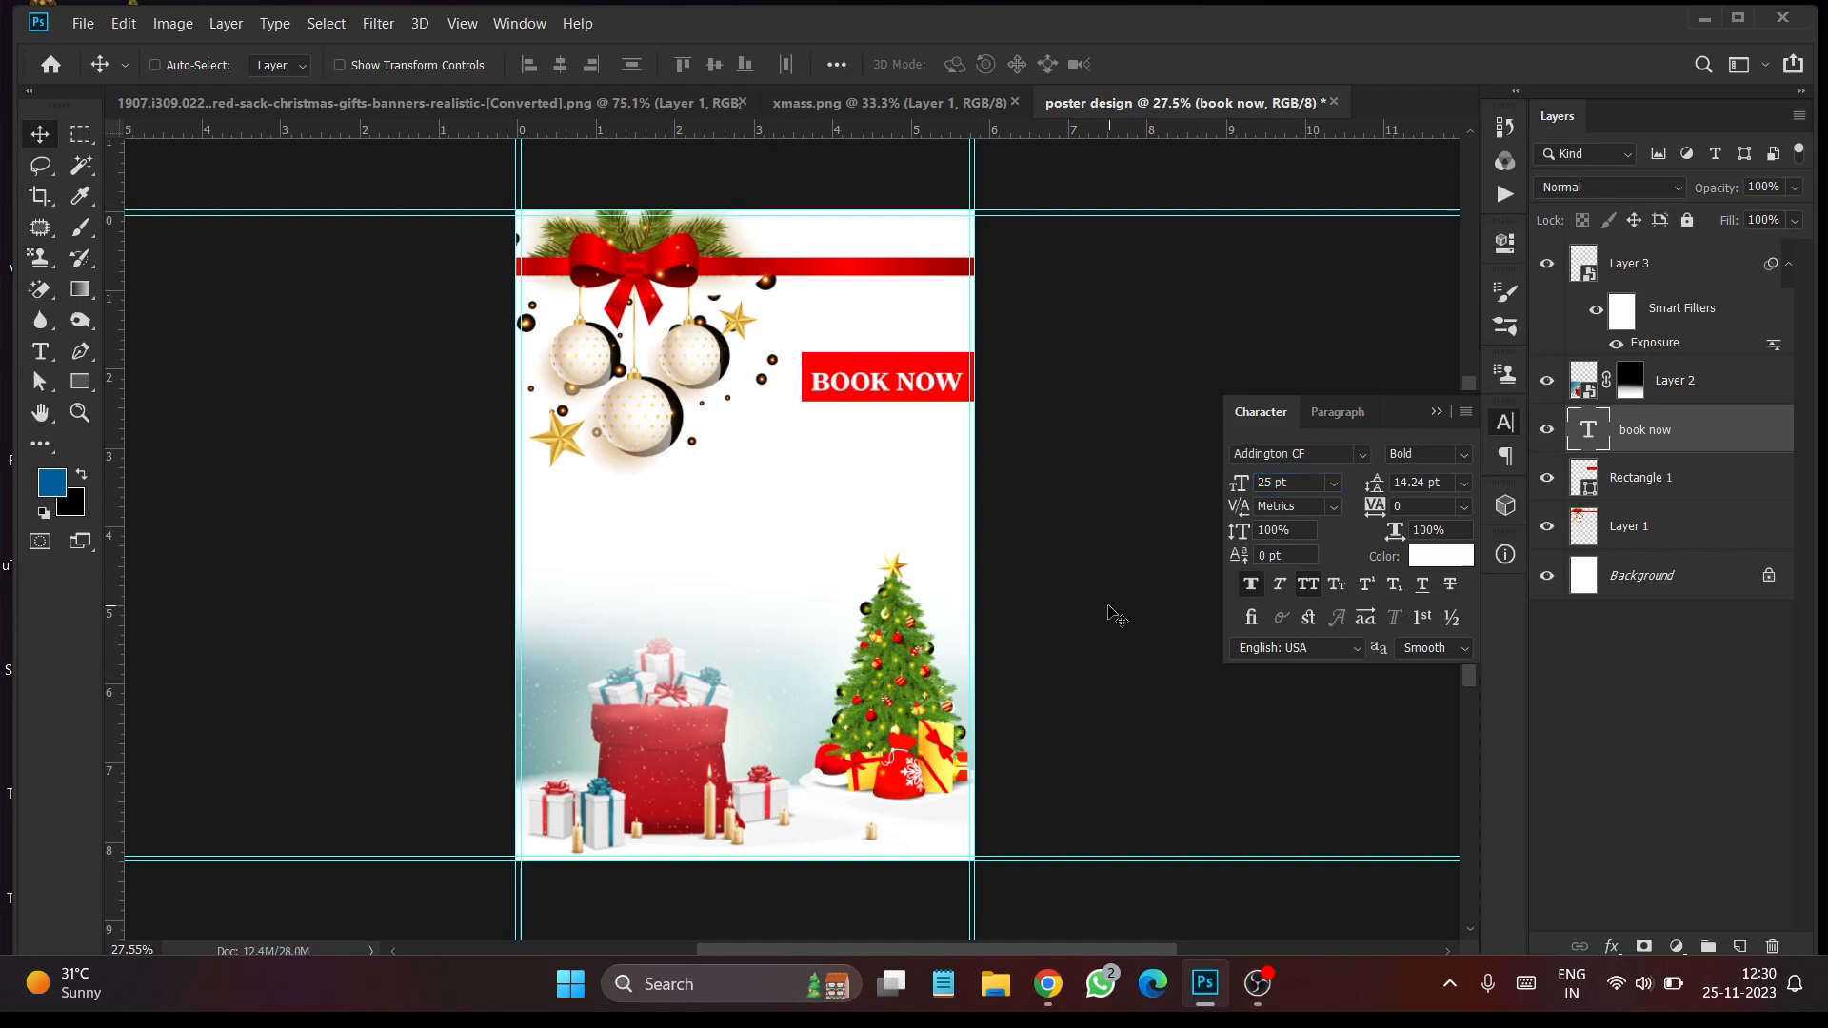
{"action": "key", "text": "Right"}
{"action": "key", "text": "Up"}
{"action": "key", "text": "Up"}
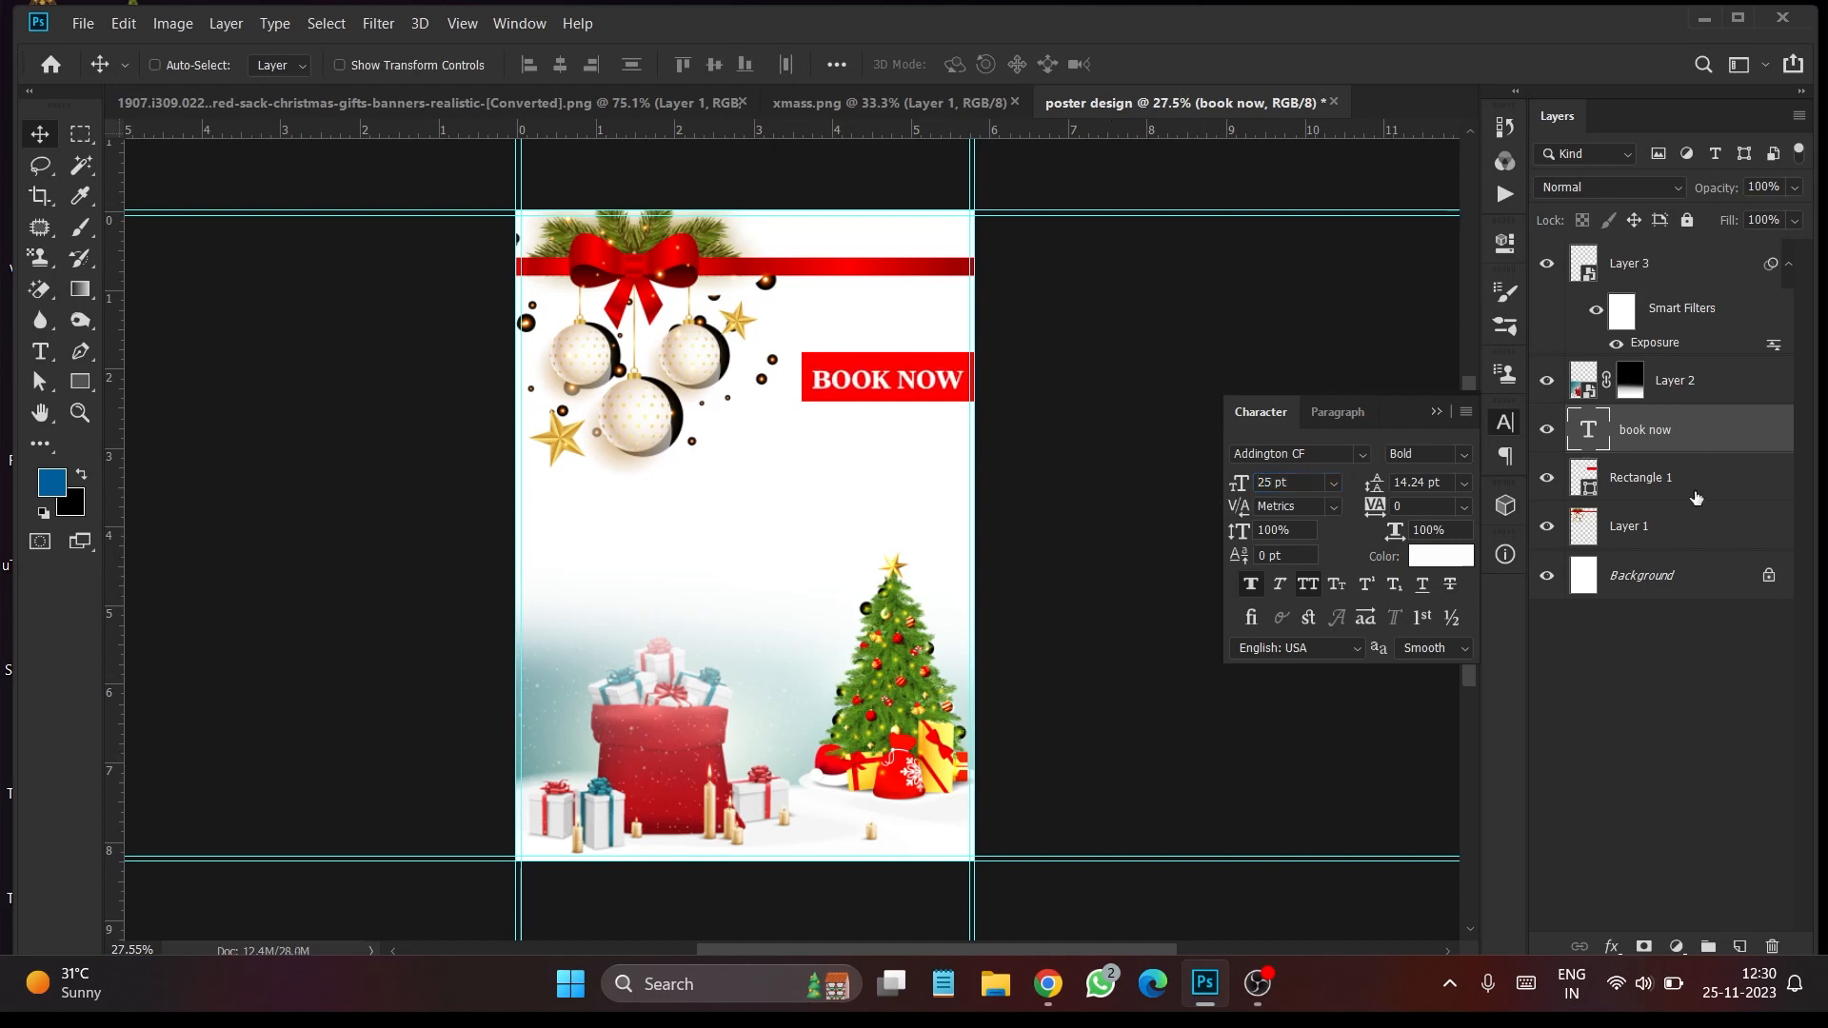
Widen the red rectangle to its left and slightly reduce its height around the BOOK NOW text with Free Transform
{"action": "left_click", "coordinate": [1675, 481]}
{"action": "key", "text": "ctrl+t"}
{"action": "left_click_drag", "start_coordinate": [887, 396], "coordinate": [790, 379]}
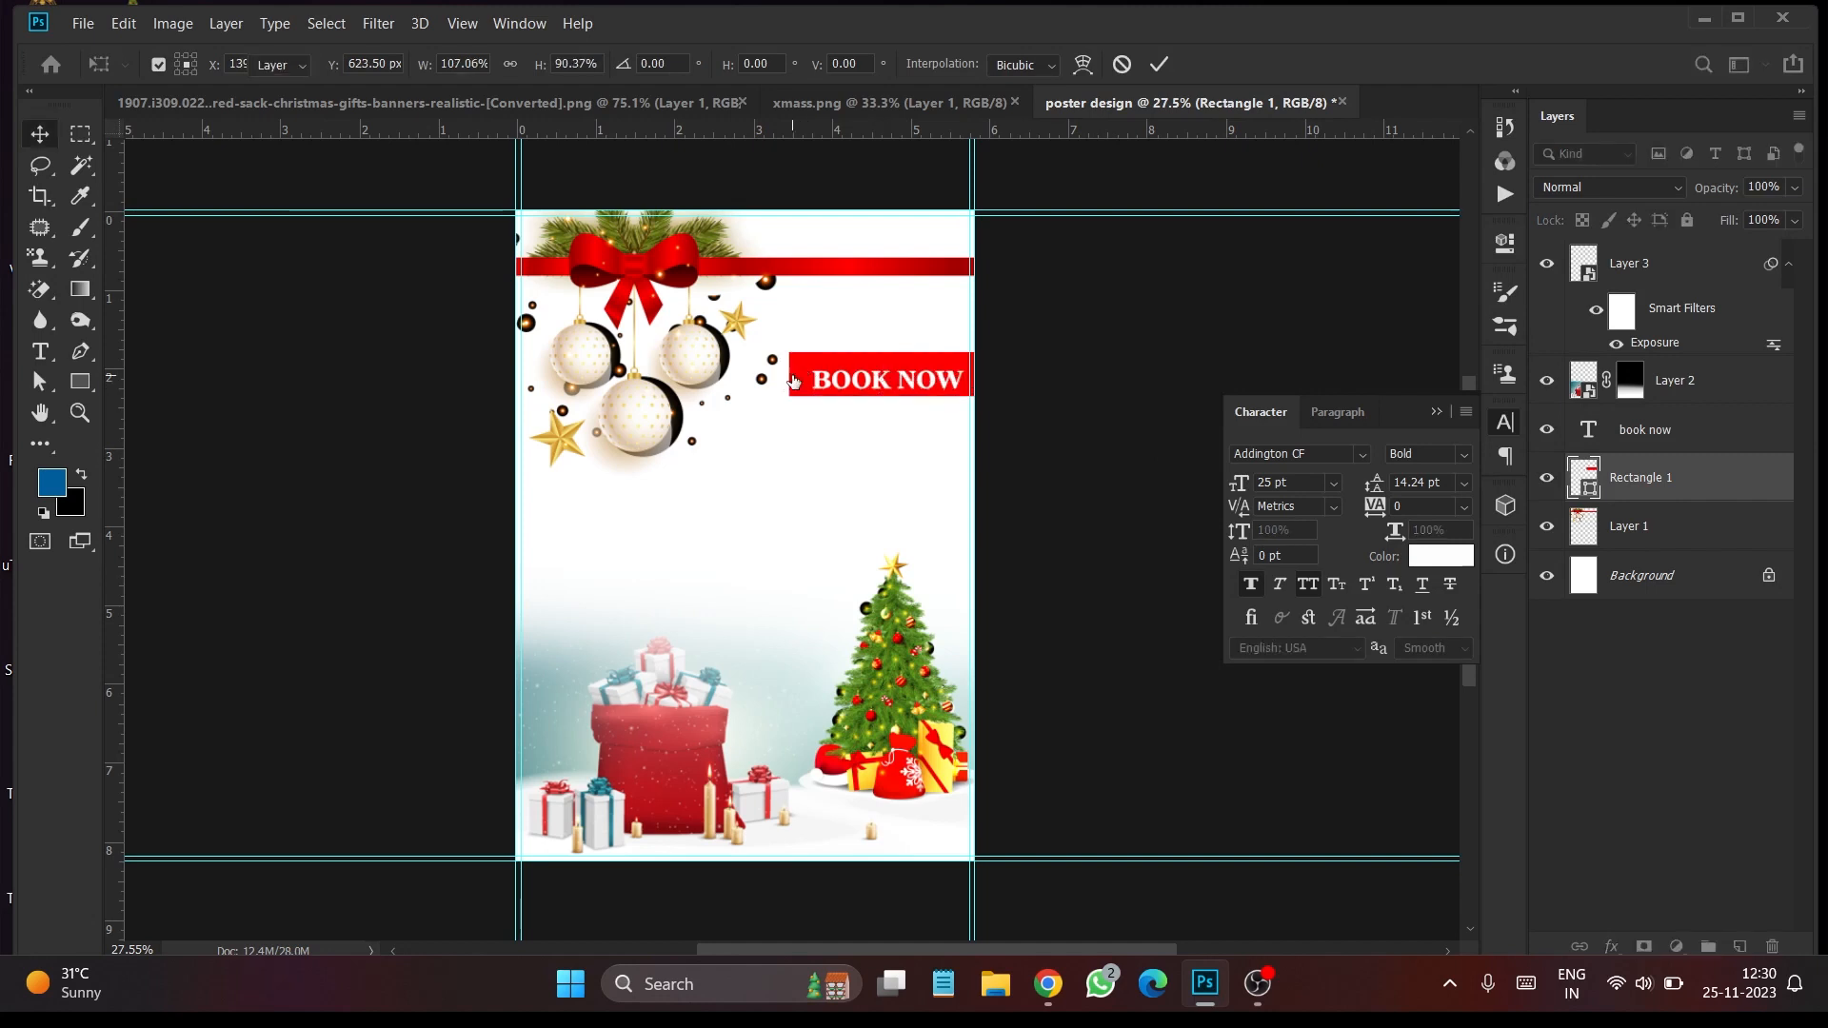
{"action": "key", "text": "Return"}
Nudge the BOOK NOW text upward to centre it vertically in the resized red rectangle
{"action": "right_click", "coordinate": [817, 377]}
{"action": "left_click", "coordinate": [874, 388]}
{"action": "key", "text": "Up"}
{"action": "key", "text": "Up"}
{"action": "key", "text": "Up"}
{"action": "key", "text": "Up"}
{"action": "key", "text": "Up"}
{"action": "key", "text": "Up"}
{"action": "key", "text": "Up"}
{"action": "key", "text": "Up"}
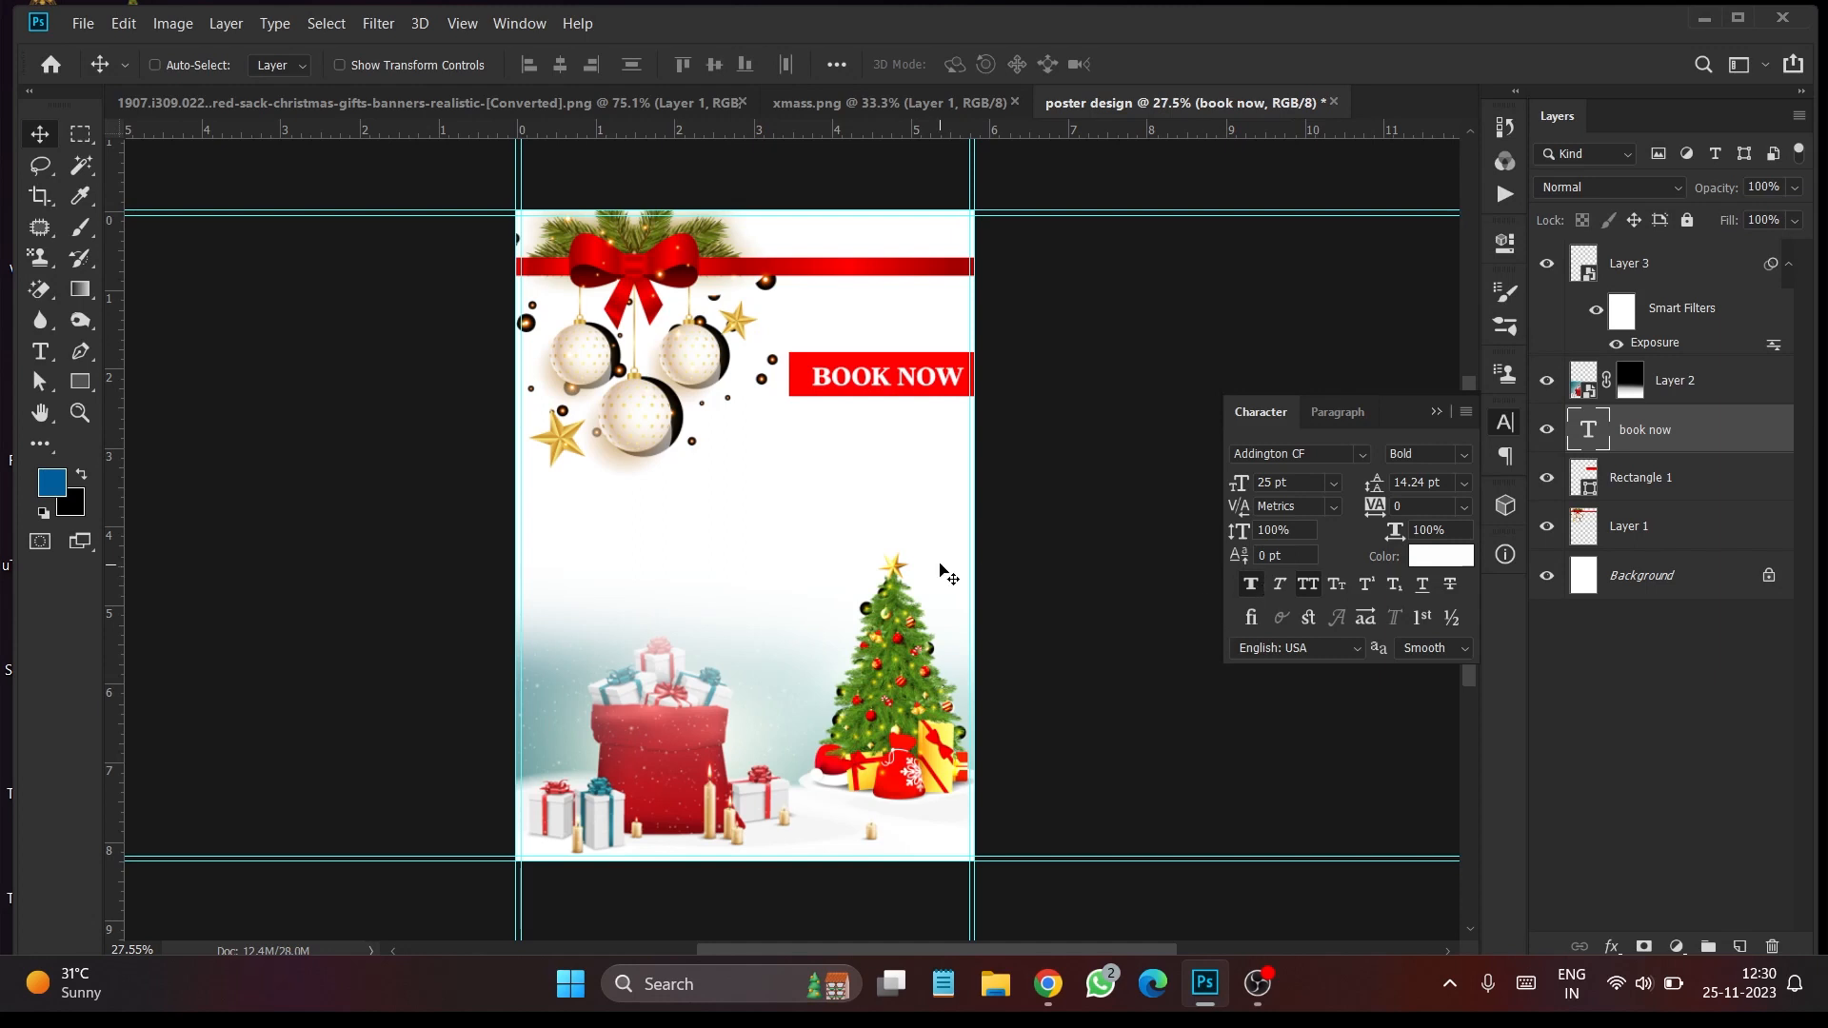
Duplicate the BOOK NOW text into the white area below the red rectangle and colour the copy #ff0000
{"action": "right_click", "coordinate": [859, 374]}
{"action": "left_click", "coordinate": [915, 386]}
{"action": "left_click_drag", "start_coordinate": [904, 379], "coordinate": [814, 463]}
{"action": "left_click", "coordinate": [1440, 555]}
{"action": "type", "text": "ff0000"}
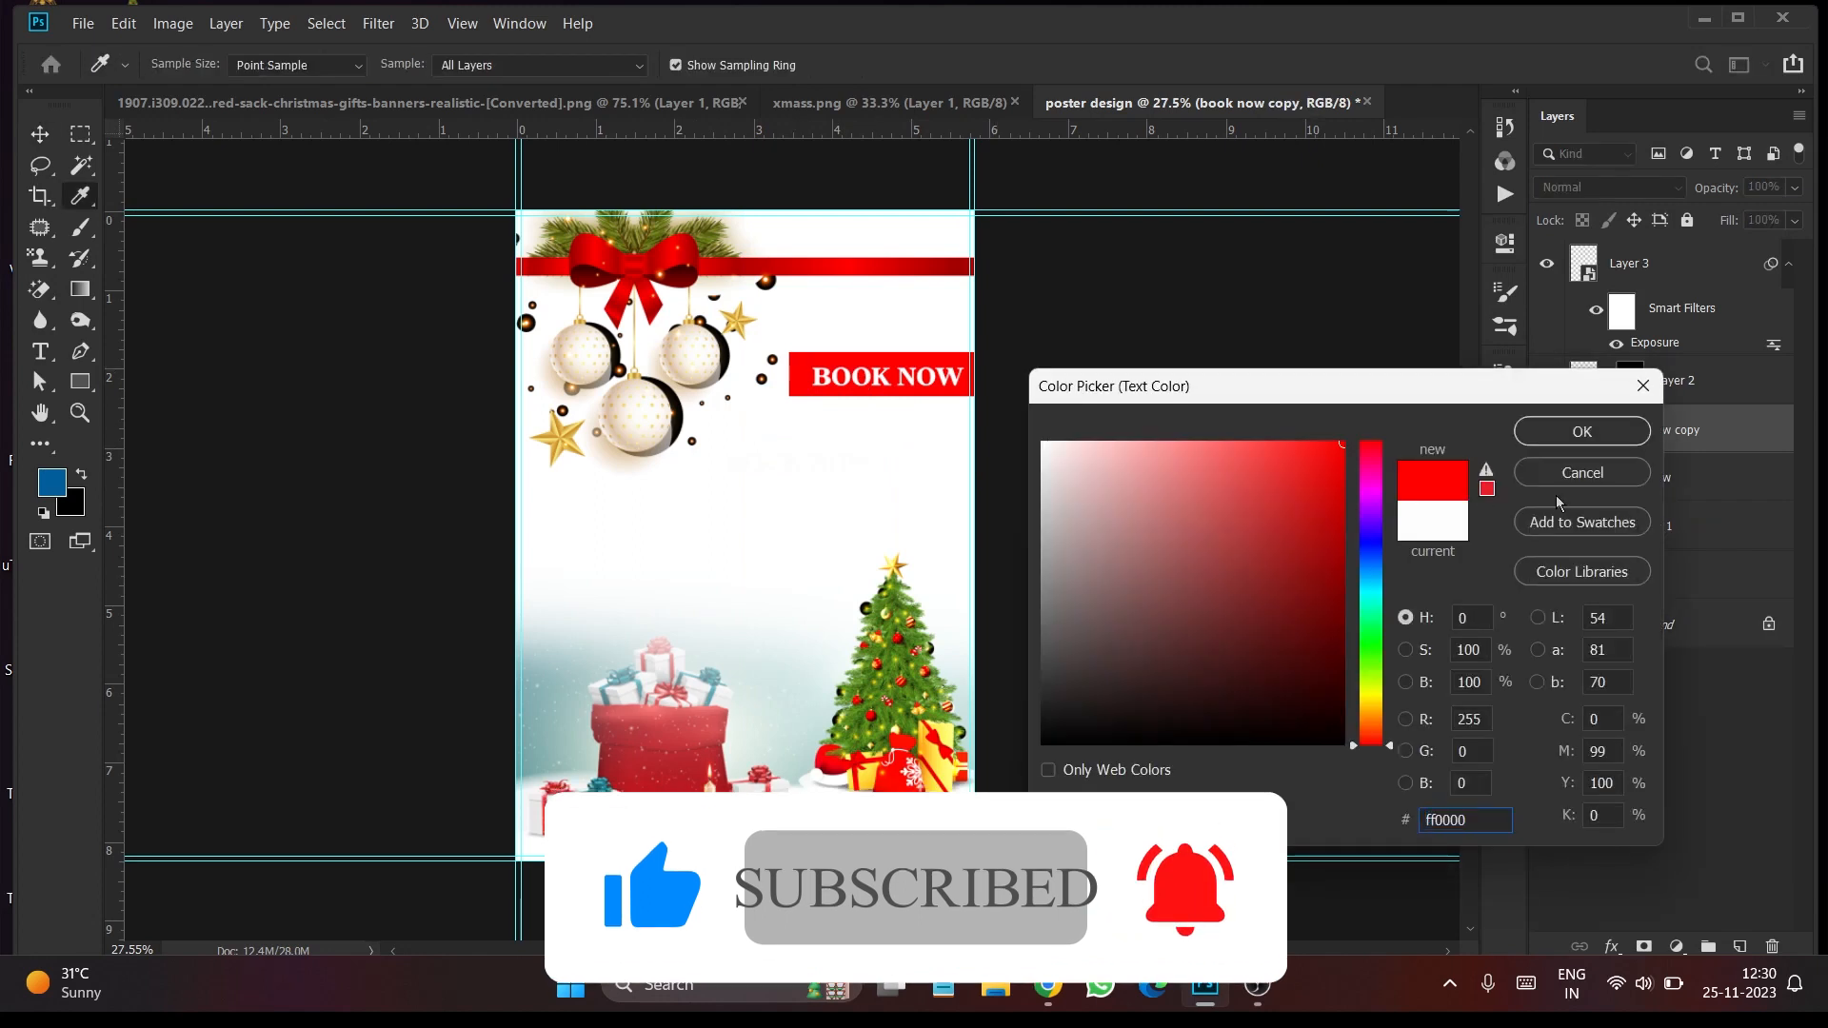
{"action": "left_click", "coordinate": [1578, 431]}
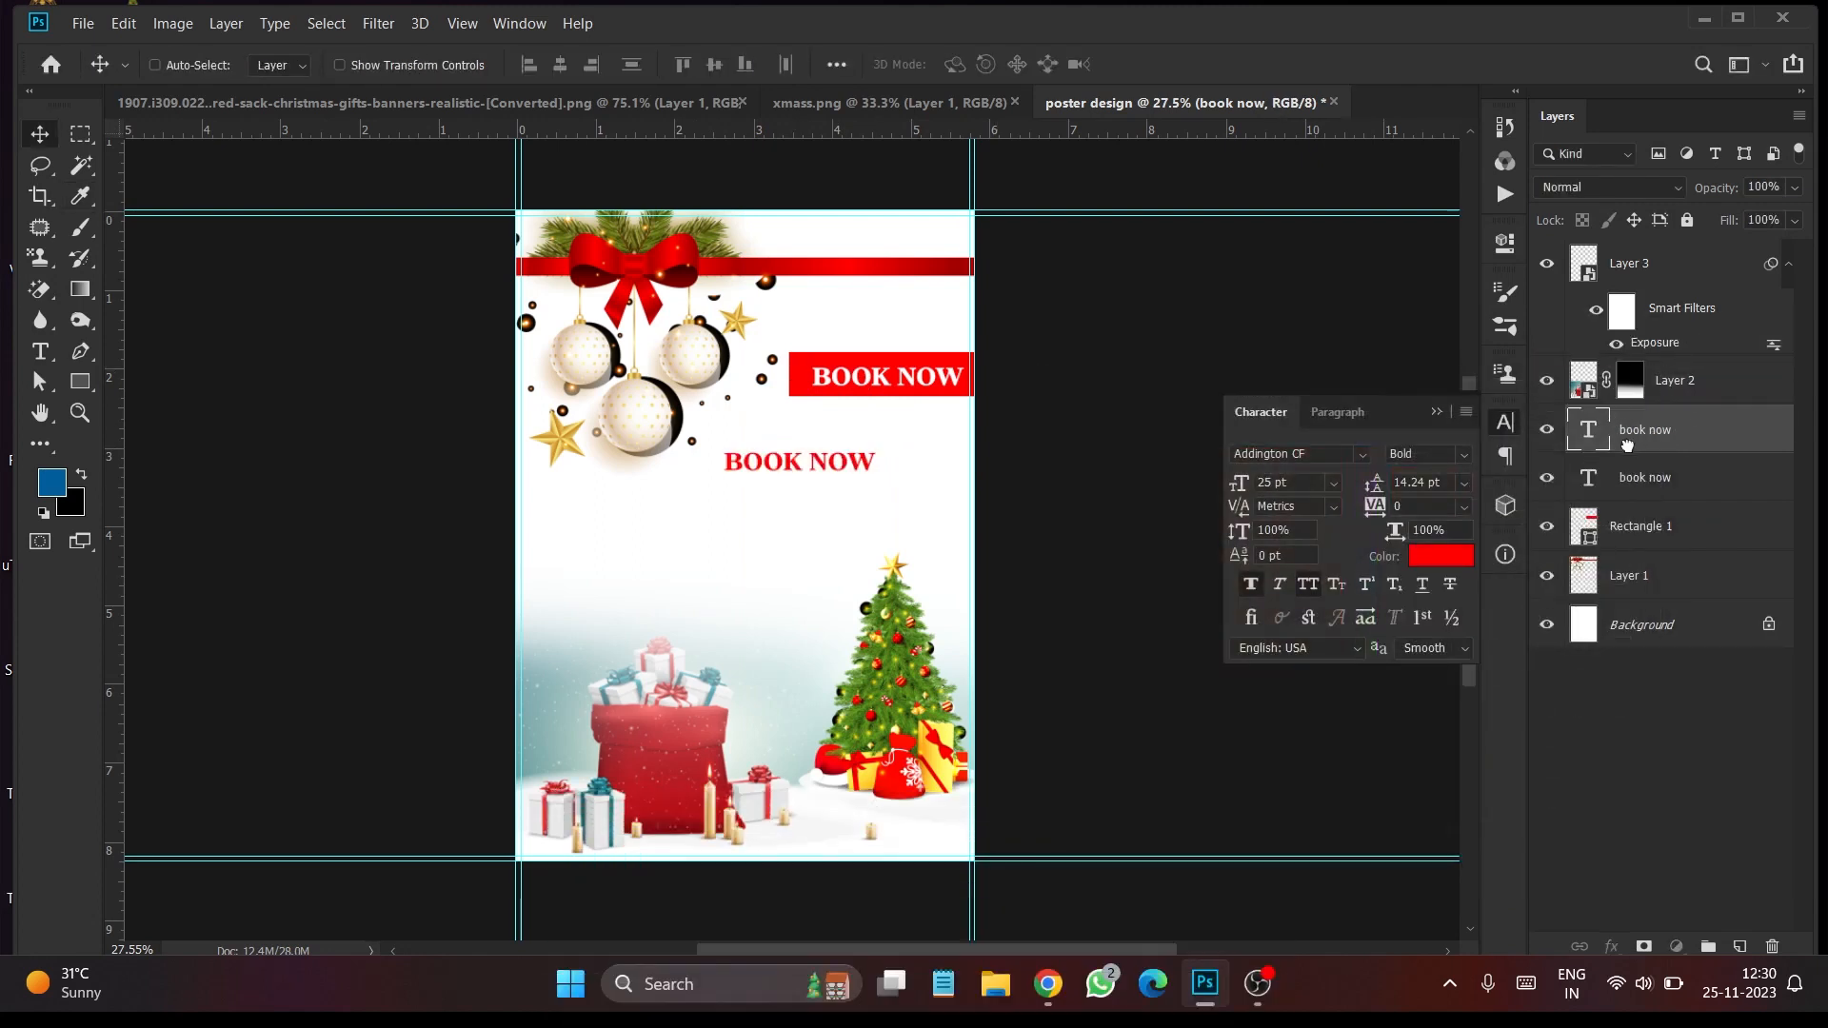
Raise the red text copy above Layer 2 and replace its wording with "MERRY CHRISTMAS" on two lines
{"action": "key", "text": "ctrl+bracketright"}
{"action": "double_click", "coordinate": [1590, 381]}
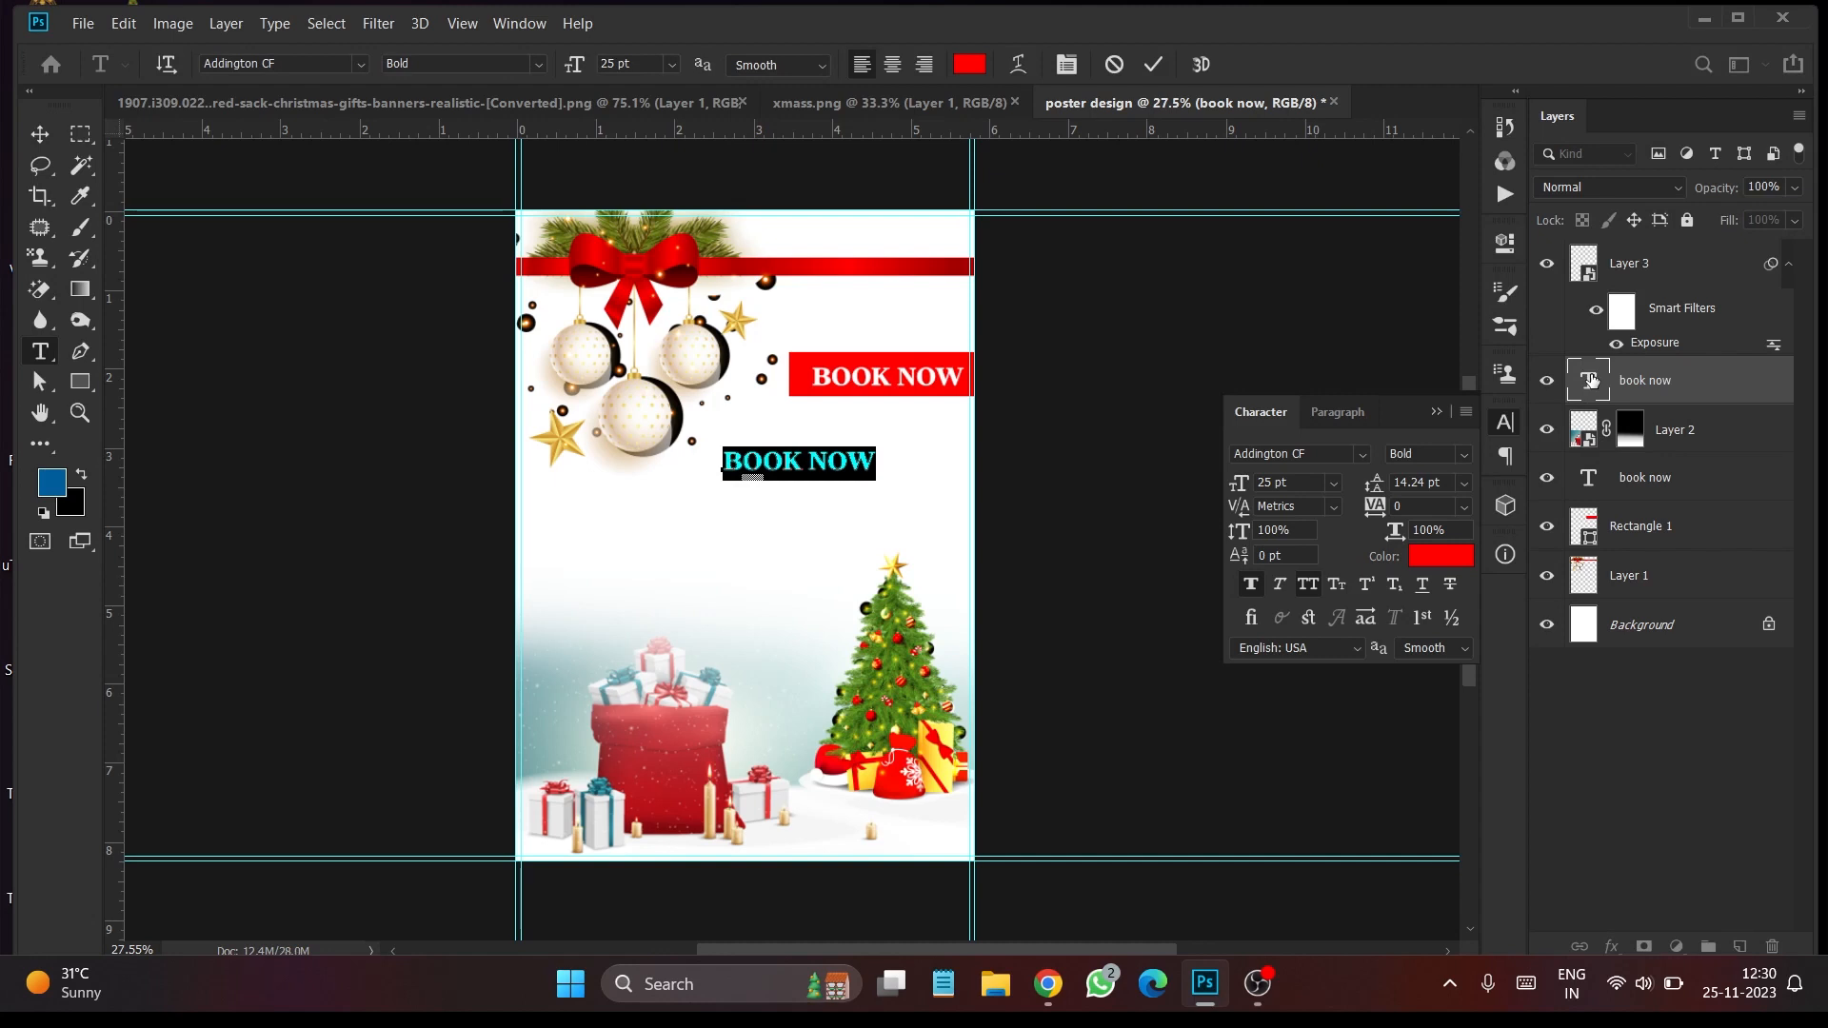
{"action": "type", "text": "MER"}
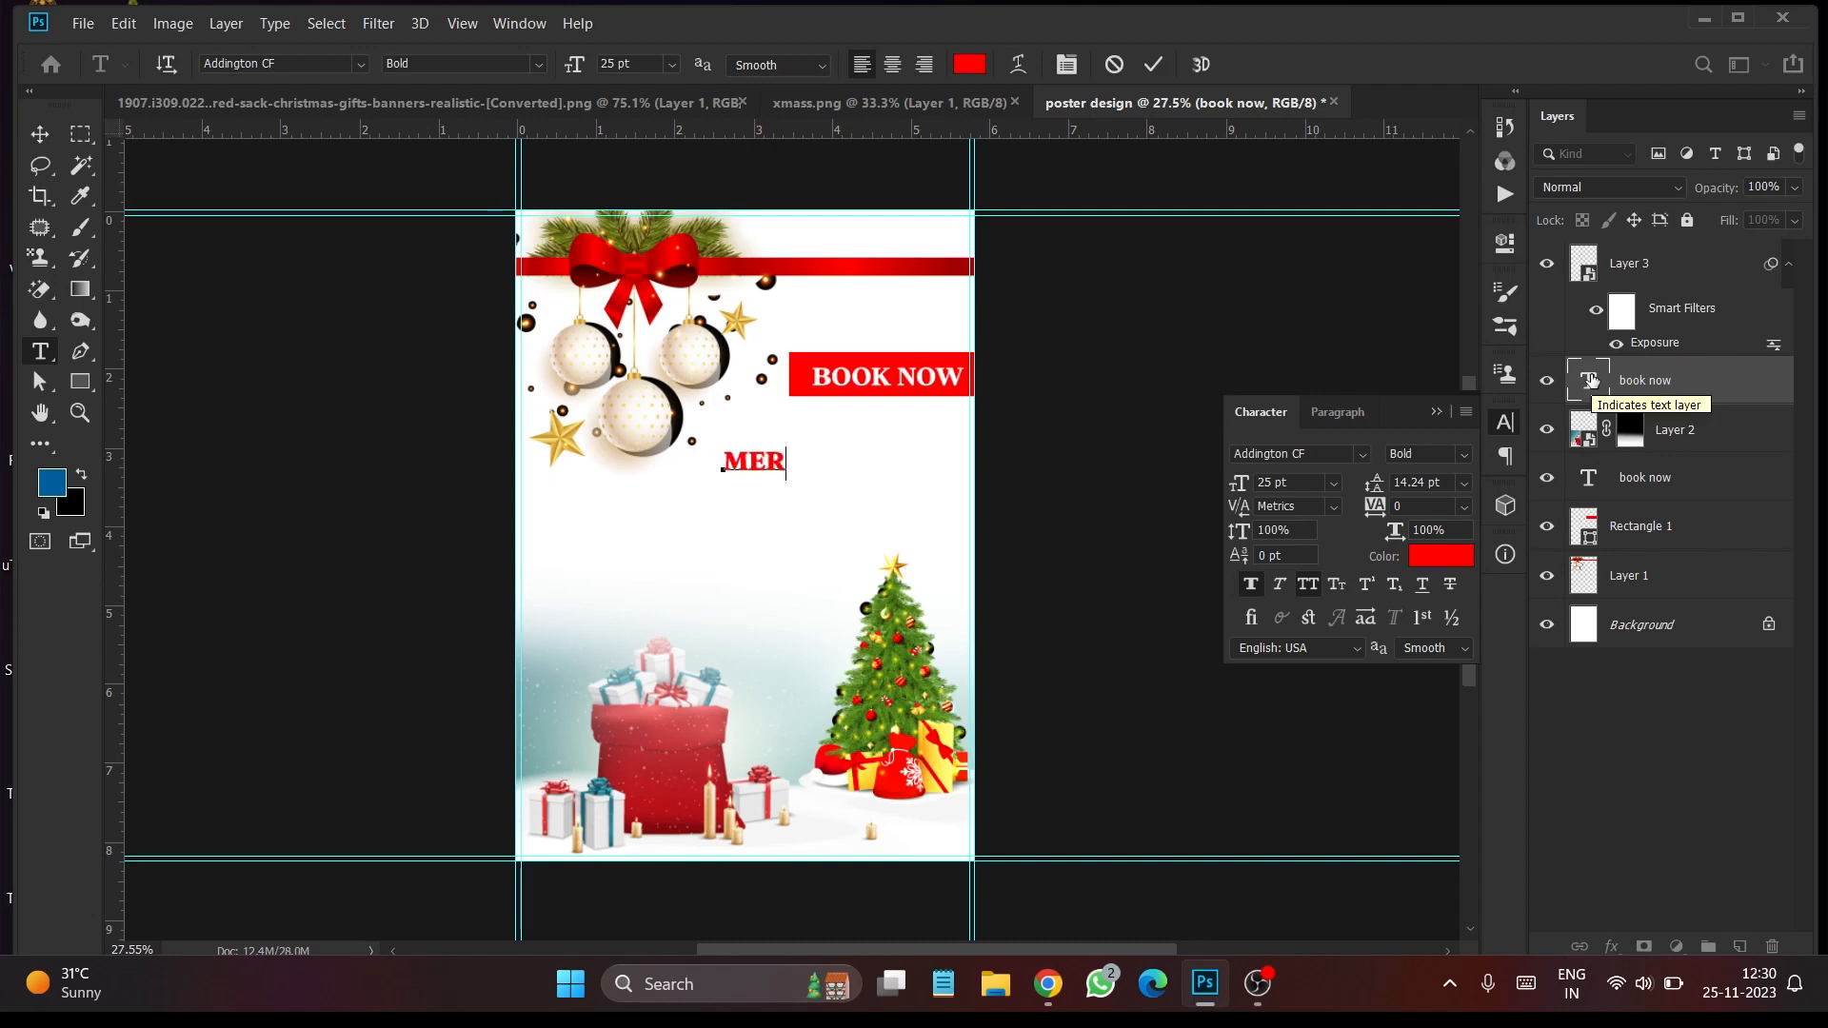
{"action": "type", "text": "RY "}
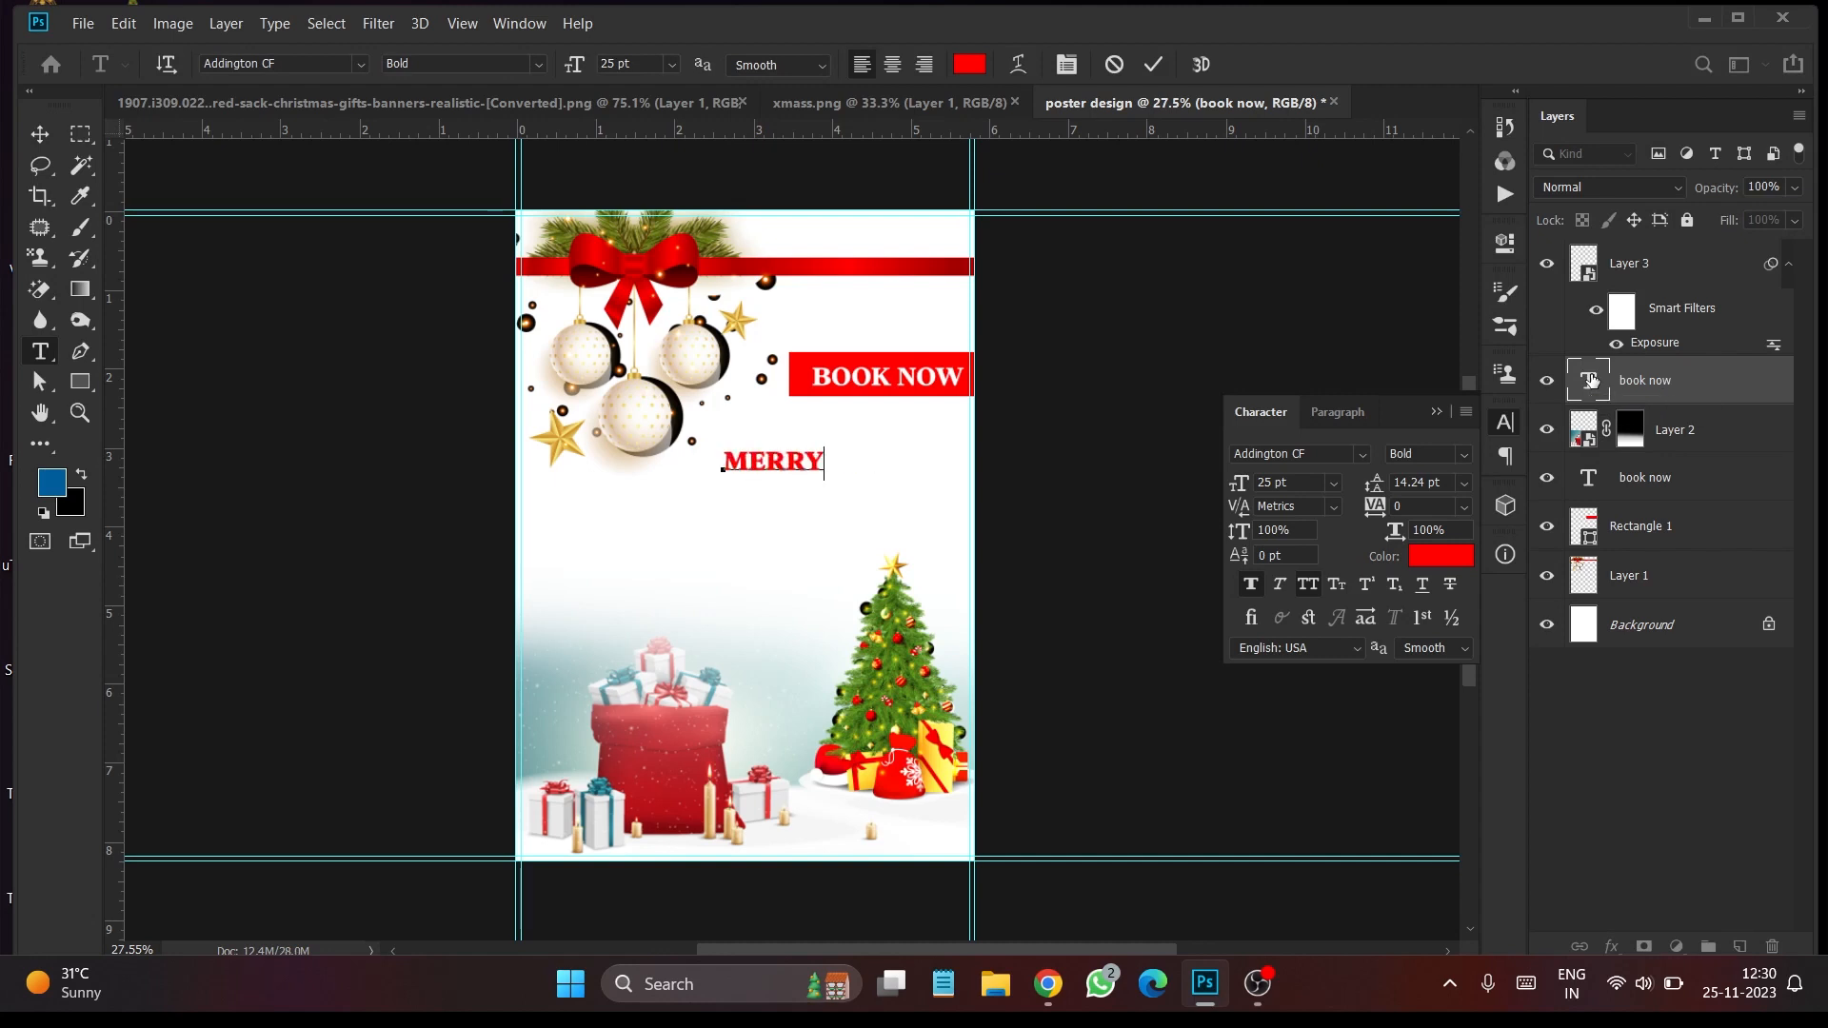
{"action": "type", "text": "CHRISTMAS"}
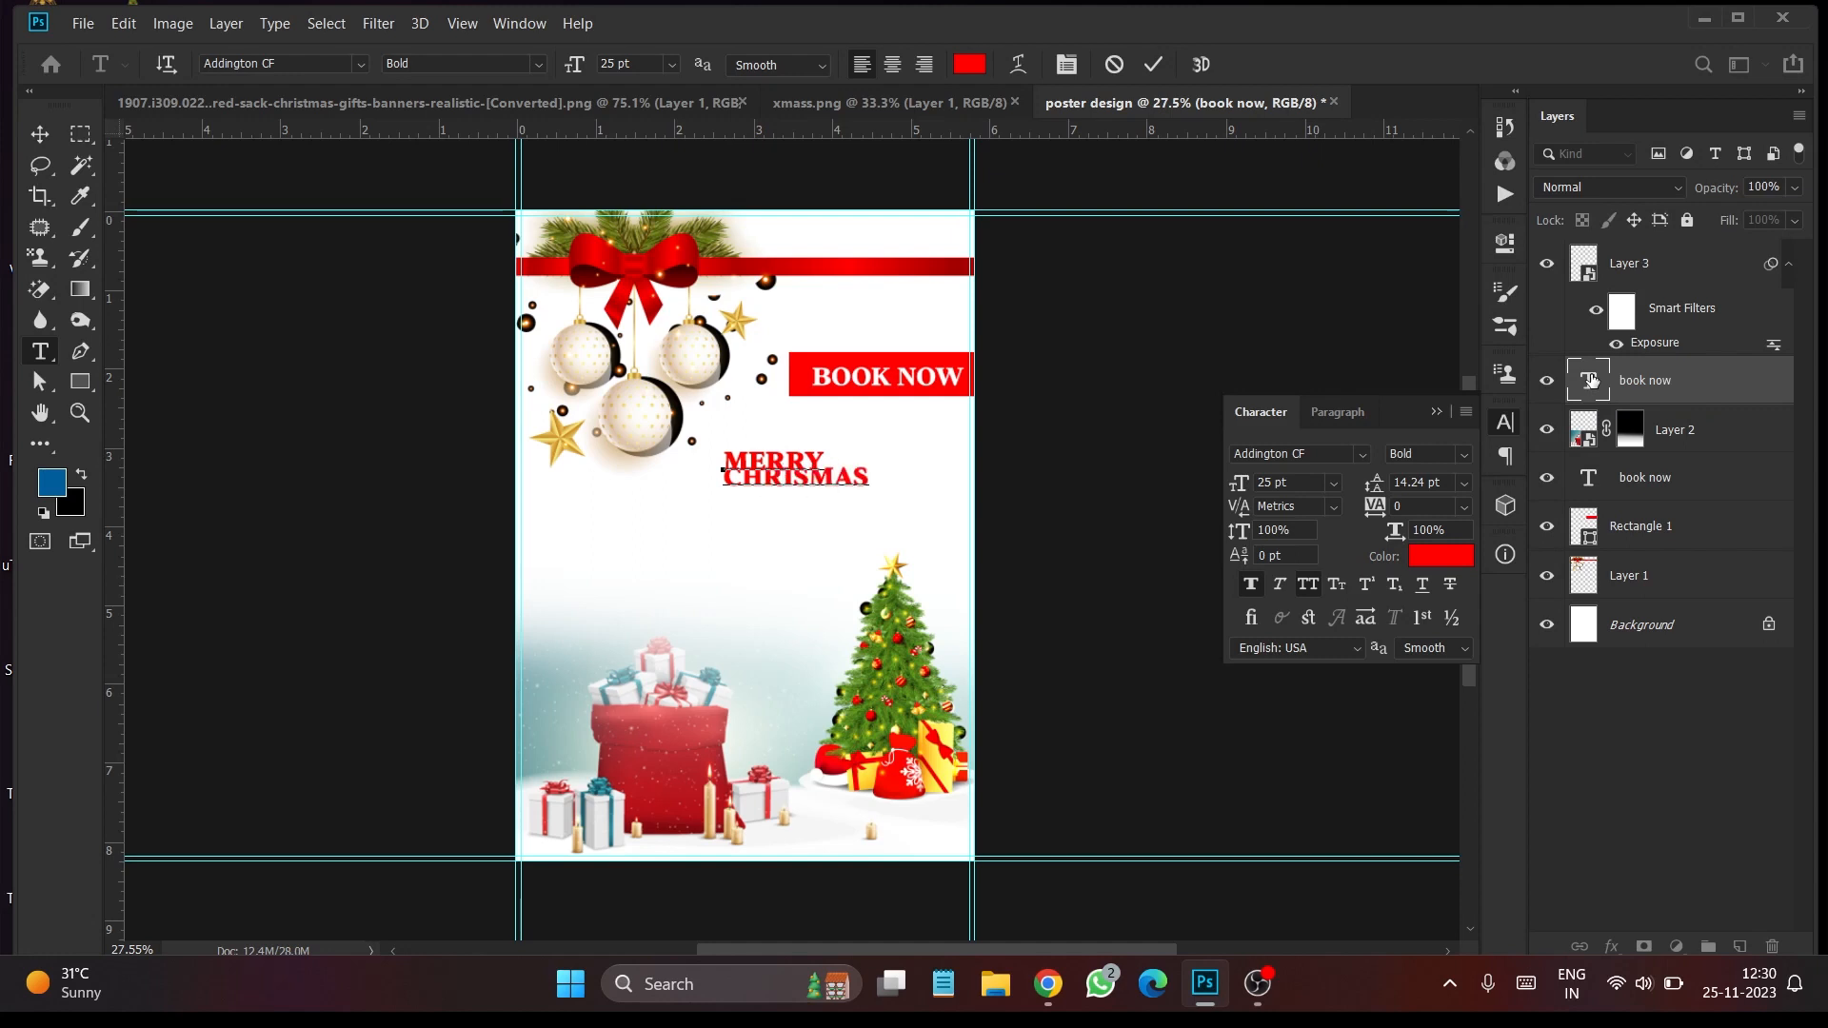
{"action": "left_click", "coordinate": [808, 473]}
{"action": "type", "text": "T"}
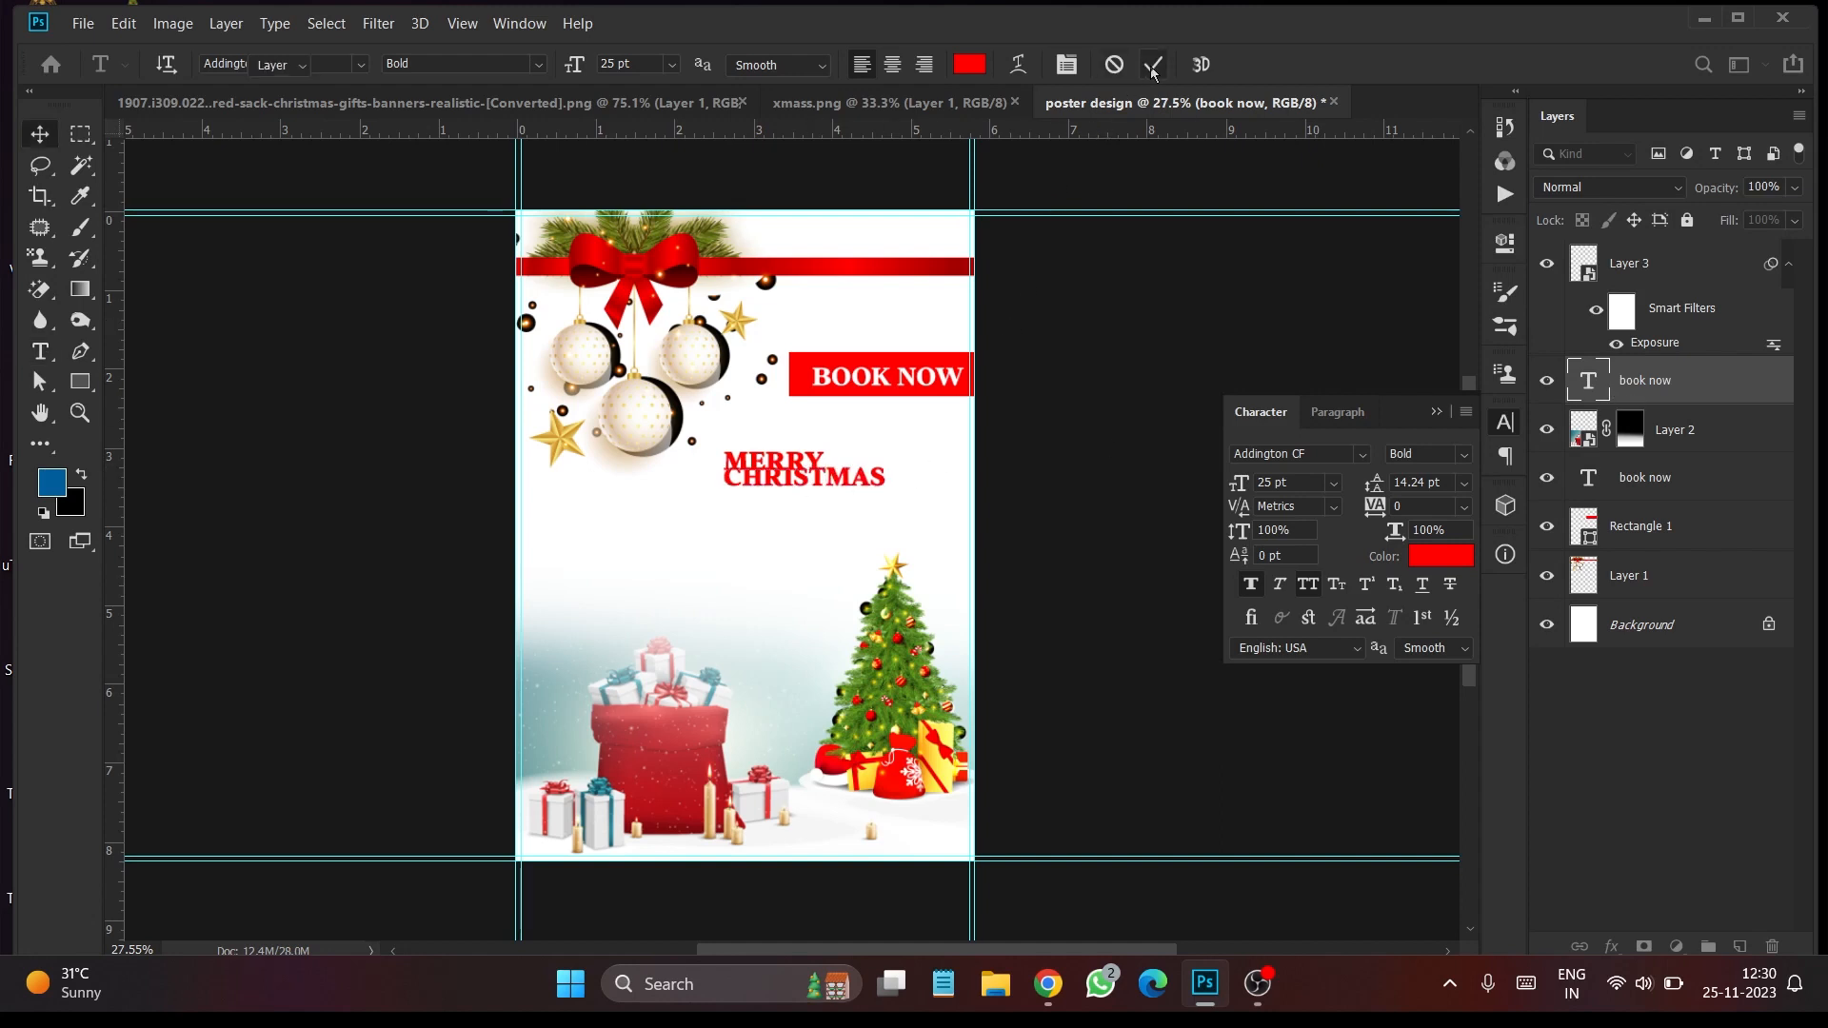
{"action": "left_click", "coordinate": [1154, 63]}
Set the MERRY CHRISTMAS text to Auto leading and 46 pt, and shift it left beneath the ornaments
{"action": "key", "text": "v"}
{"action": "left_click_drag", "start_coordinate": [818, 490], "coordinate": [766, 501]}
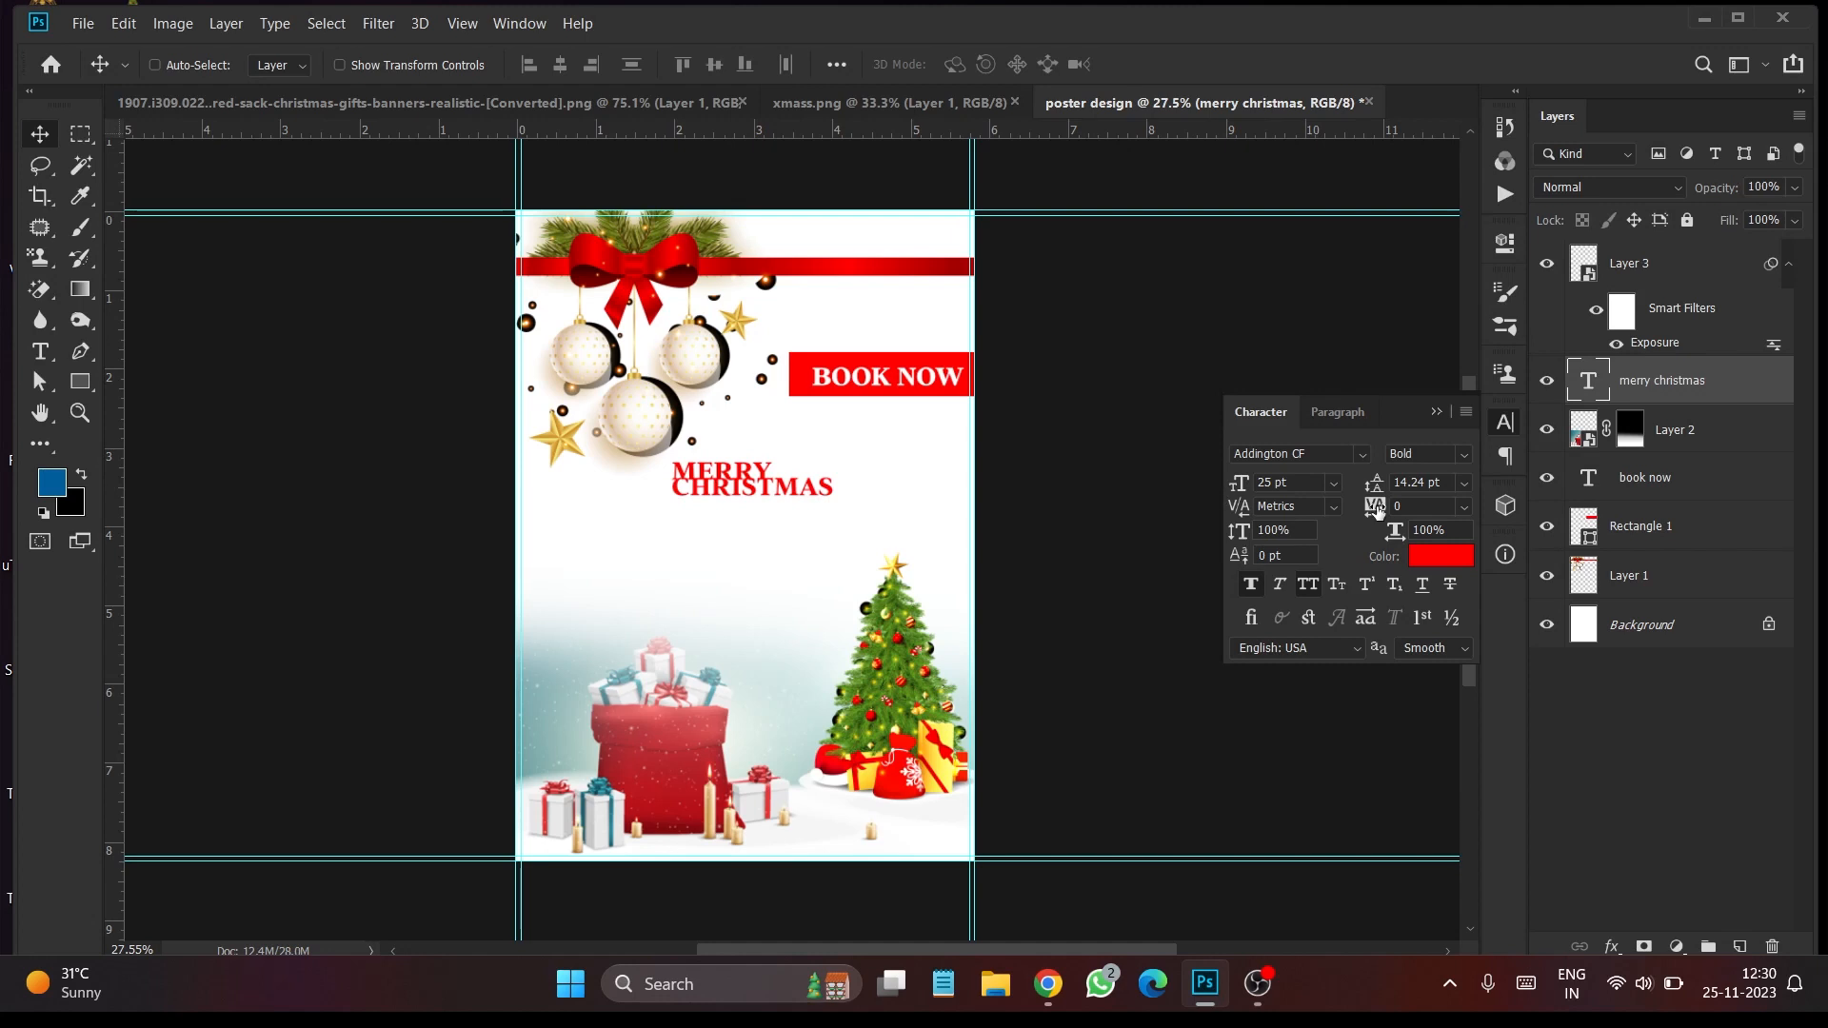
{"action": "left_click", "coordinate": [1464, 485]}
{"action": "left_click", "coordinate": [1423, 497]}
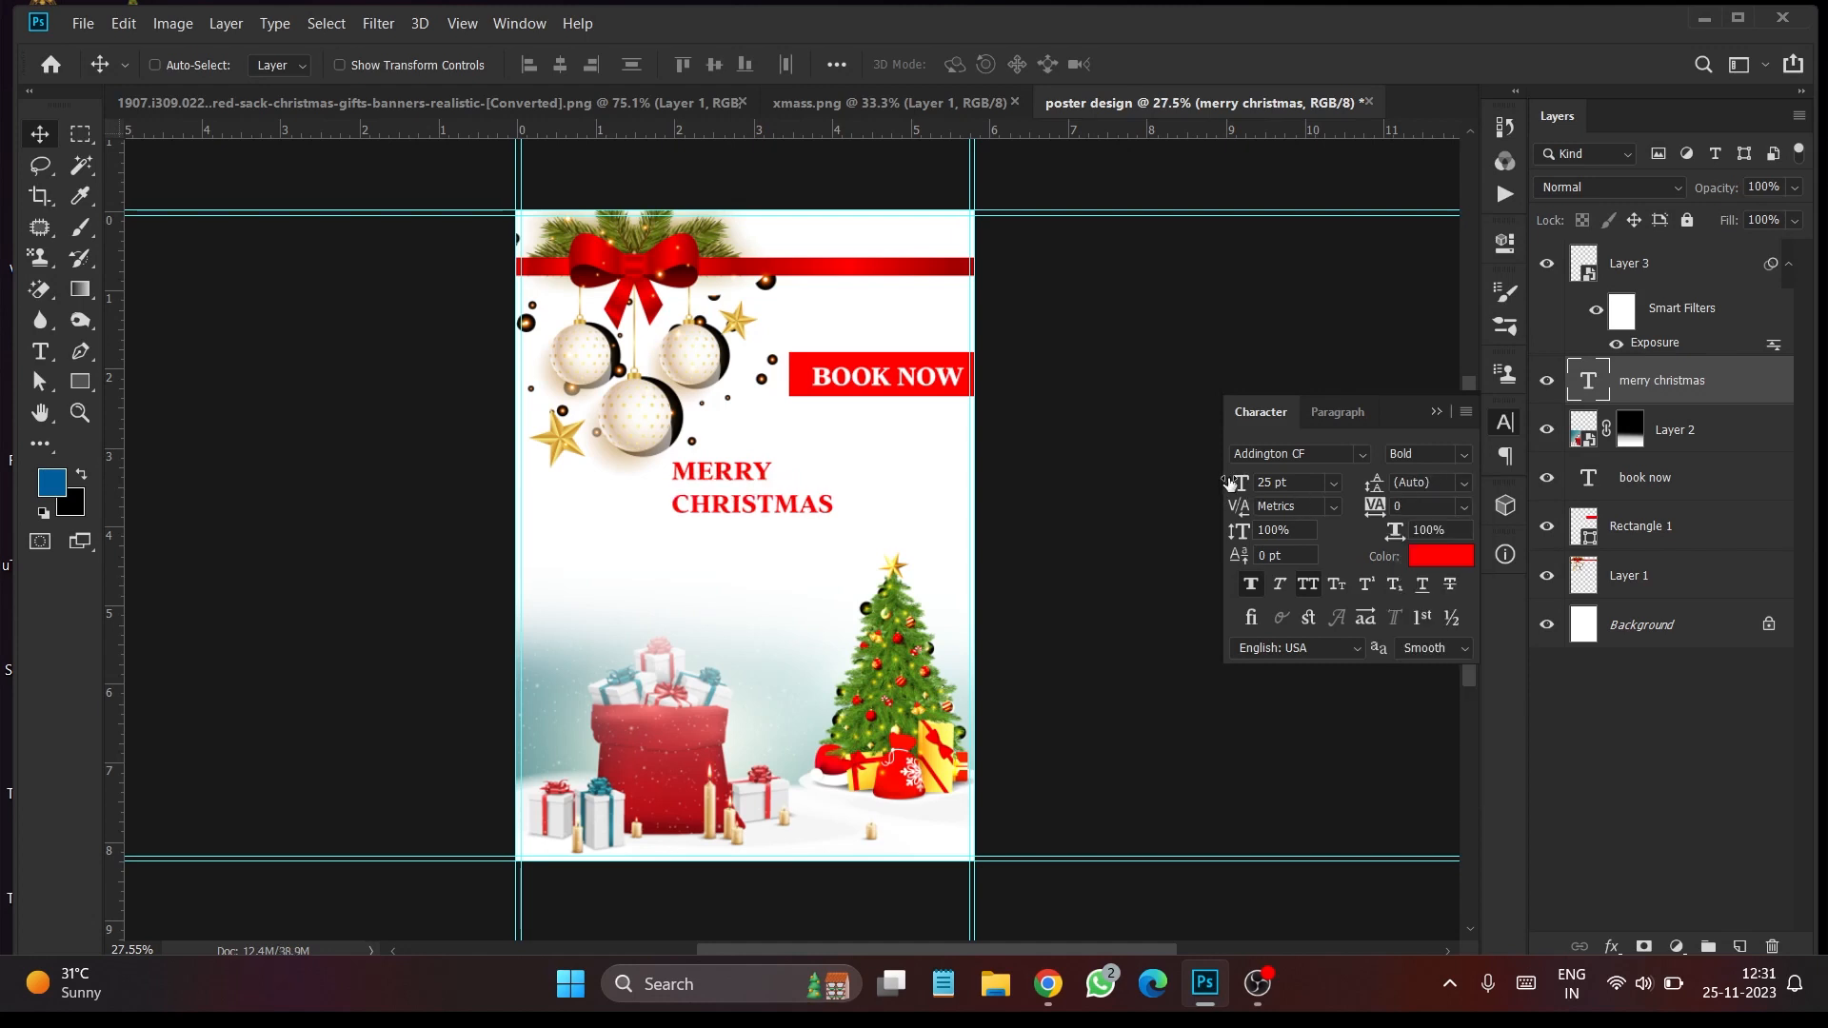
{"action": "left_click", "coordinate": [1258, 482]}
{"action": "type", "text": "46"}
{"action": "key", "text": "Return"}
{"action": "left_click_drag", "start_coordinate": [804, 522], "coordinate": [788, 523]}
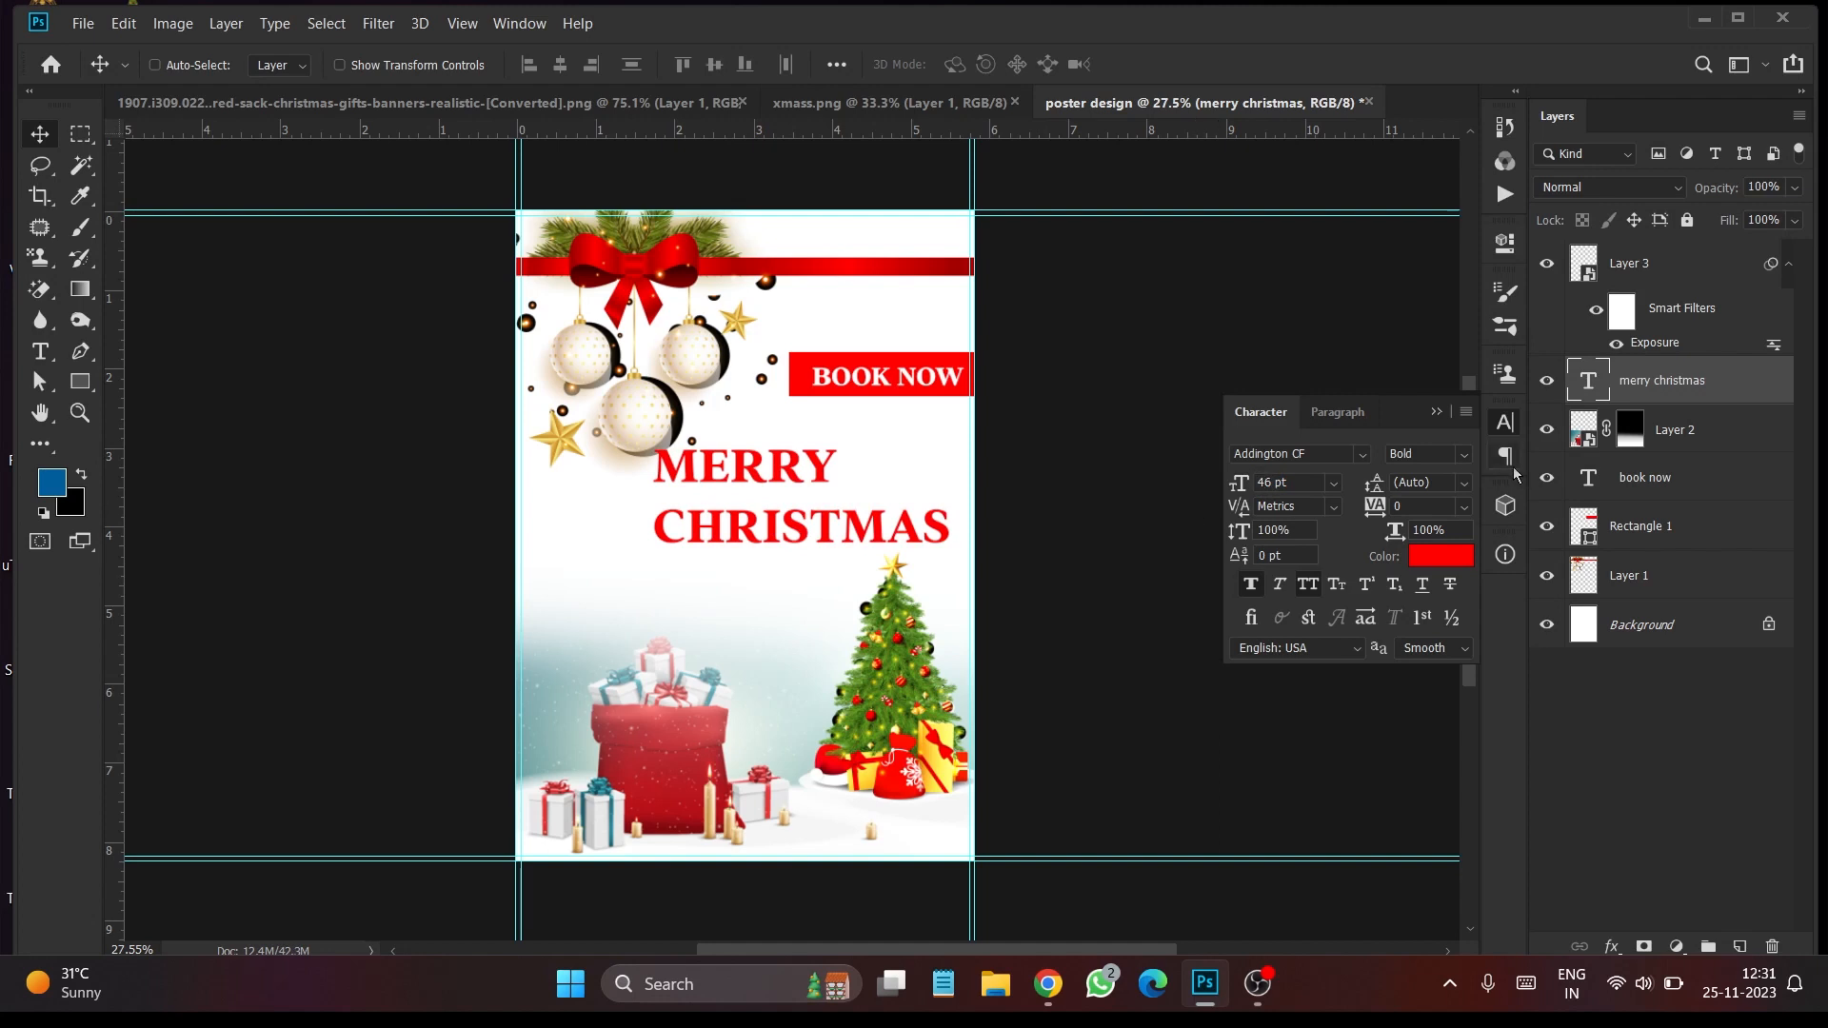
Resize the heading's words individually, with MERRY at 57 pt and CHRISTMAS at 35 pt
{"action": "double_click", "coordinate": [1589, 383]}
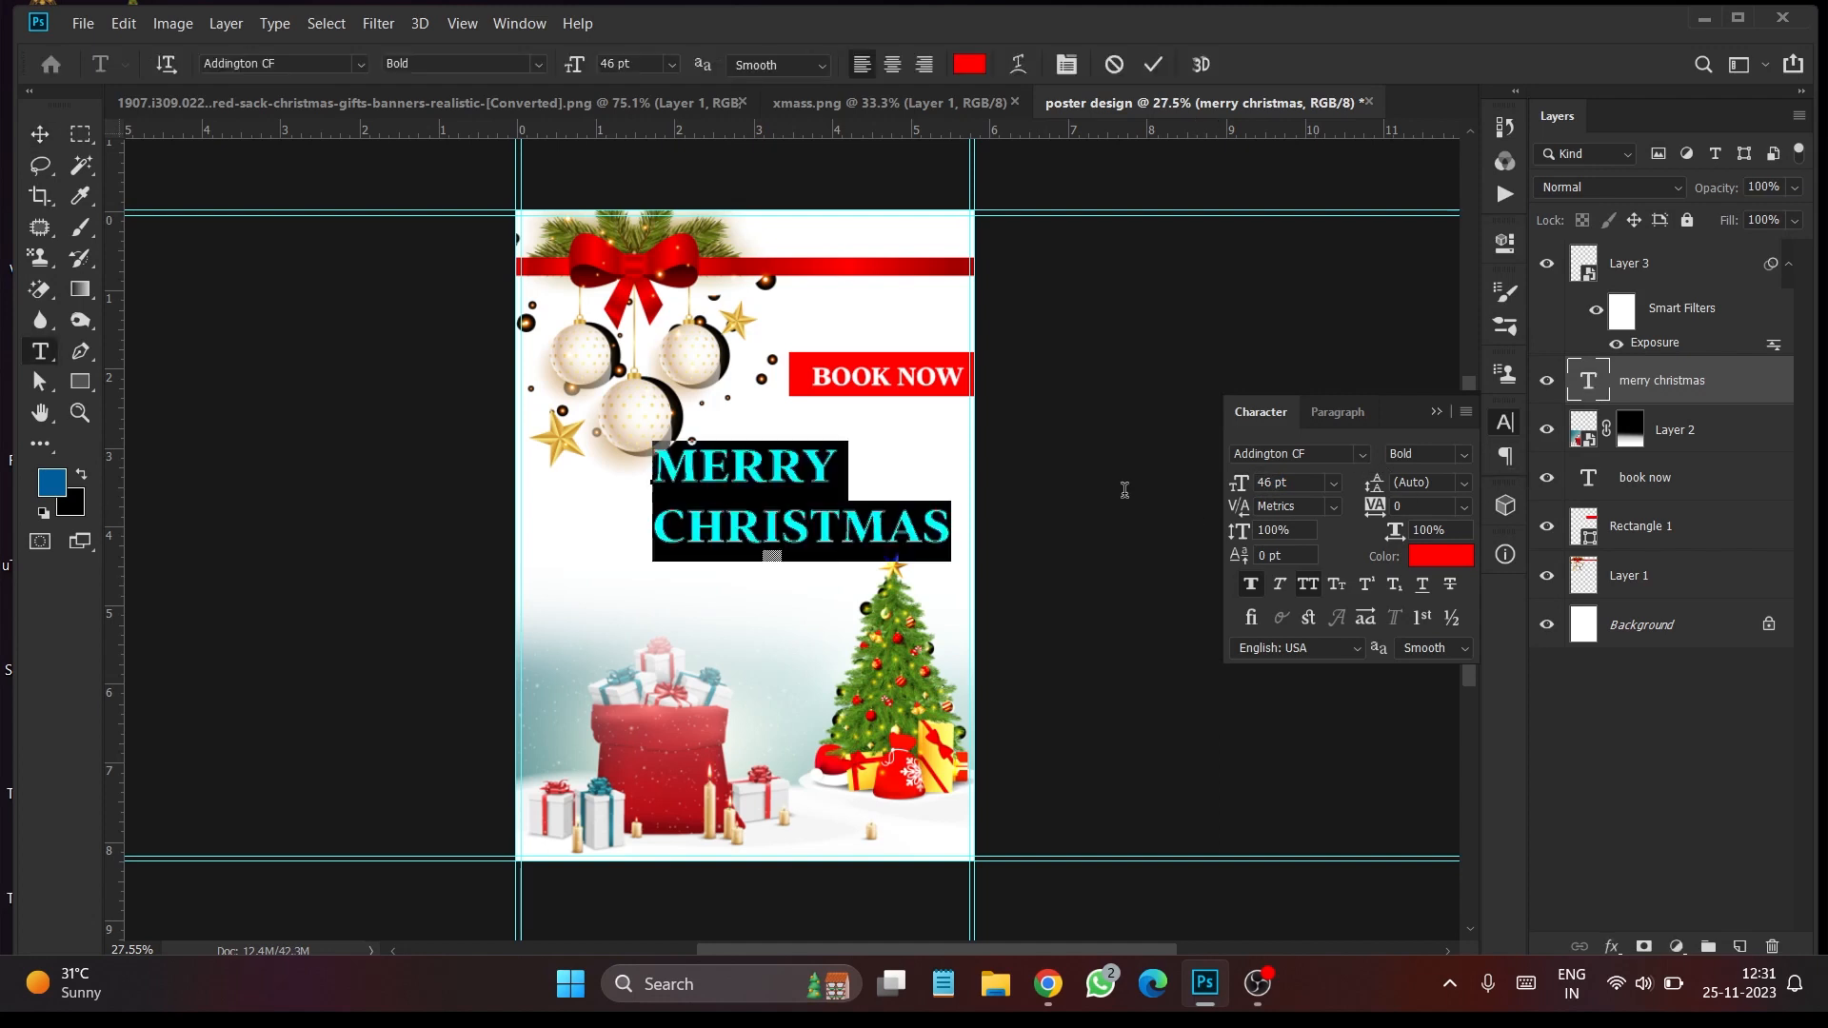
{"action": "left_click_drag", "start_coordinate": [655, 460], "coordinate": [848, 463]}
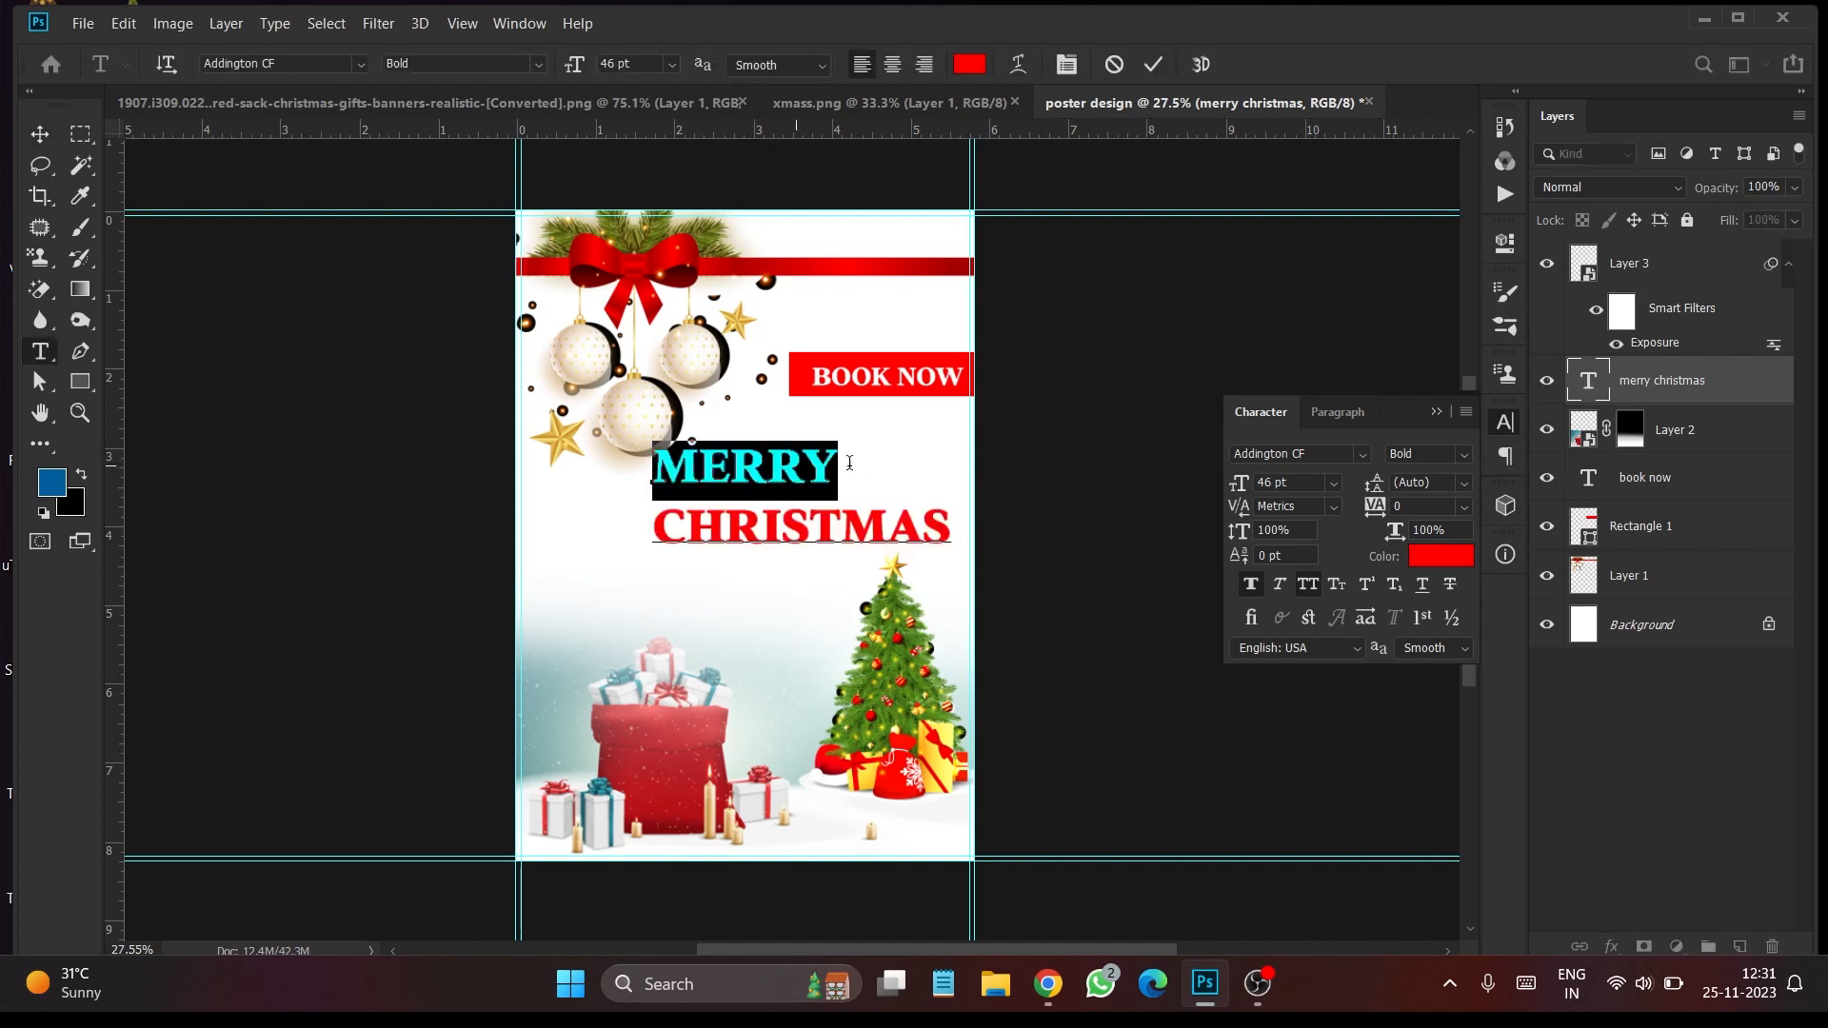
{"action": "scroll", "coordinate": [1256, 481], "scroll_direction": "up", "scroll_amount": 11}
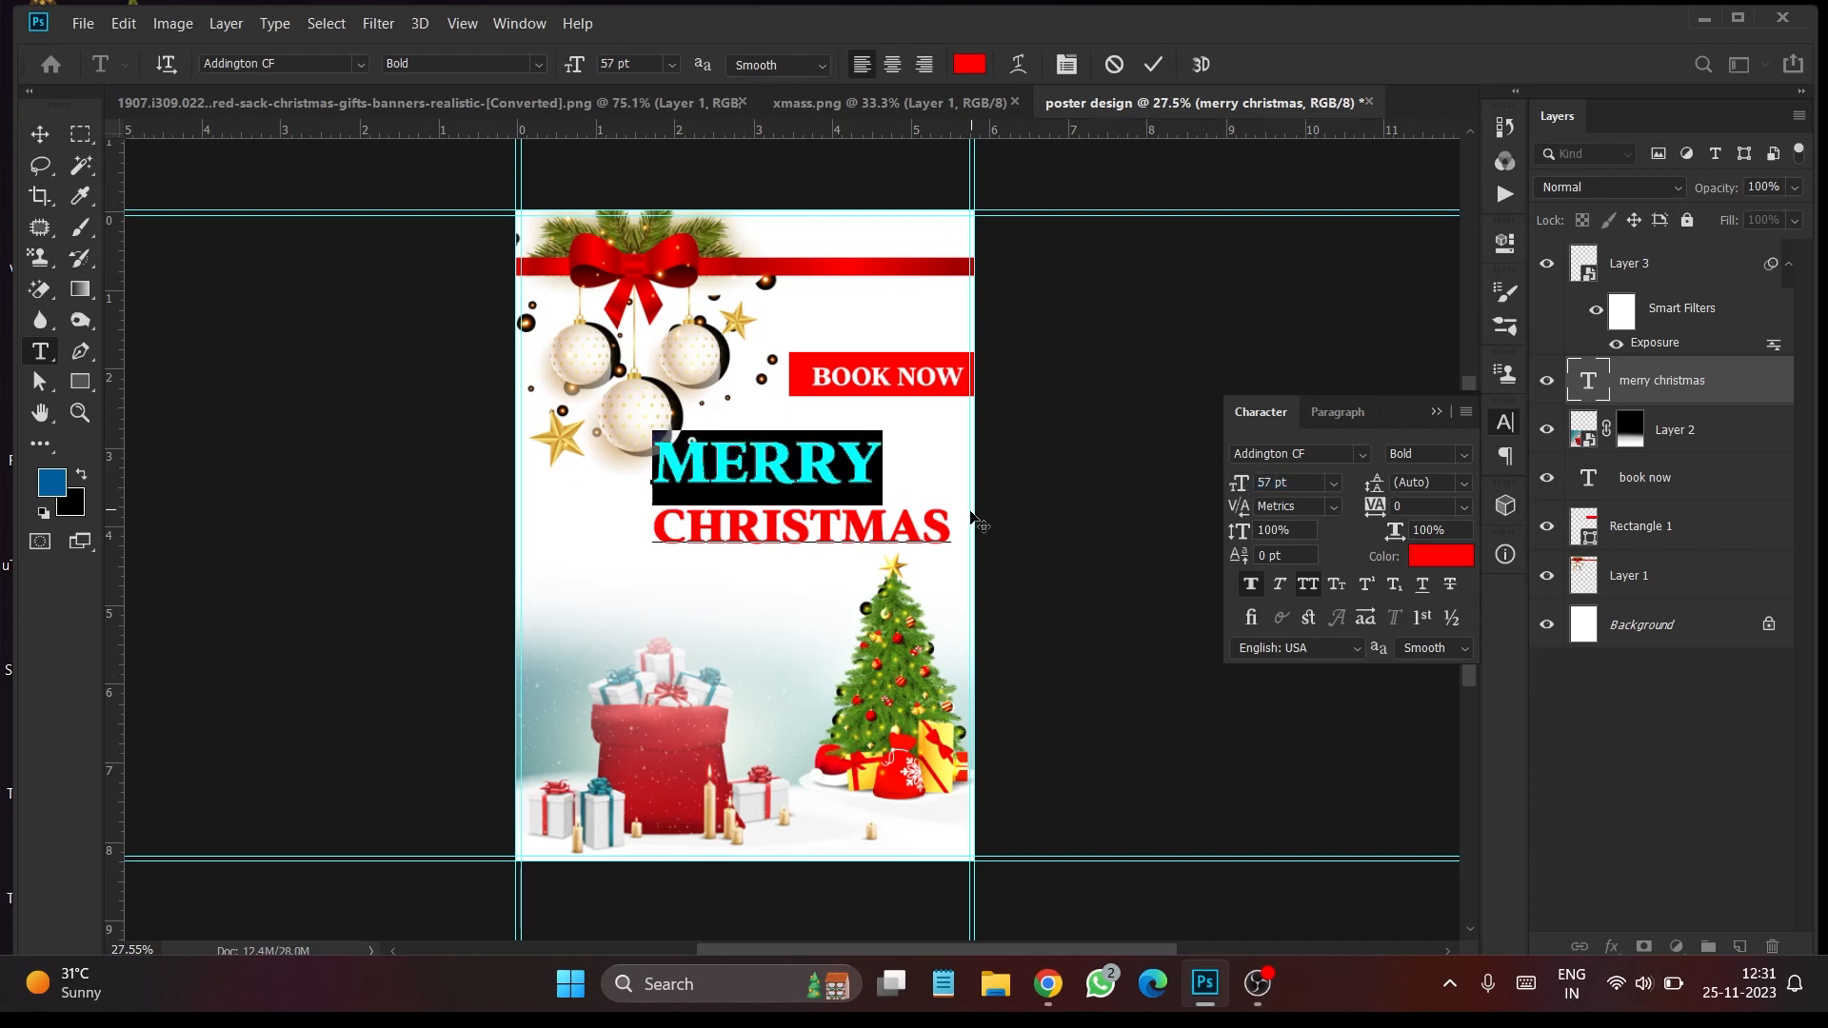
{"action": "left_click_drag", "start_coordinate": [943, 526], "coordinate": [653, 529]}
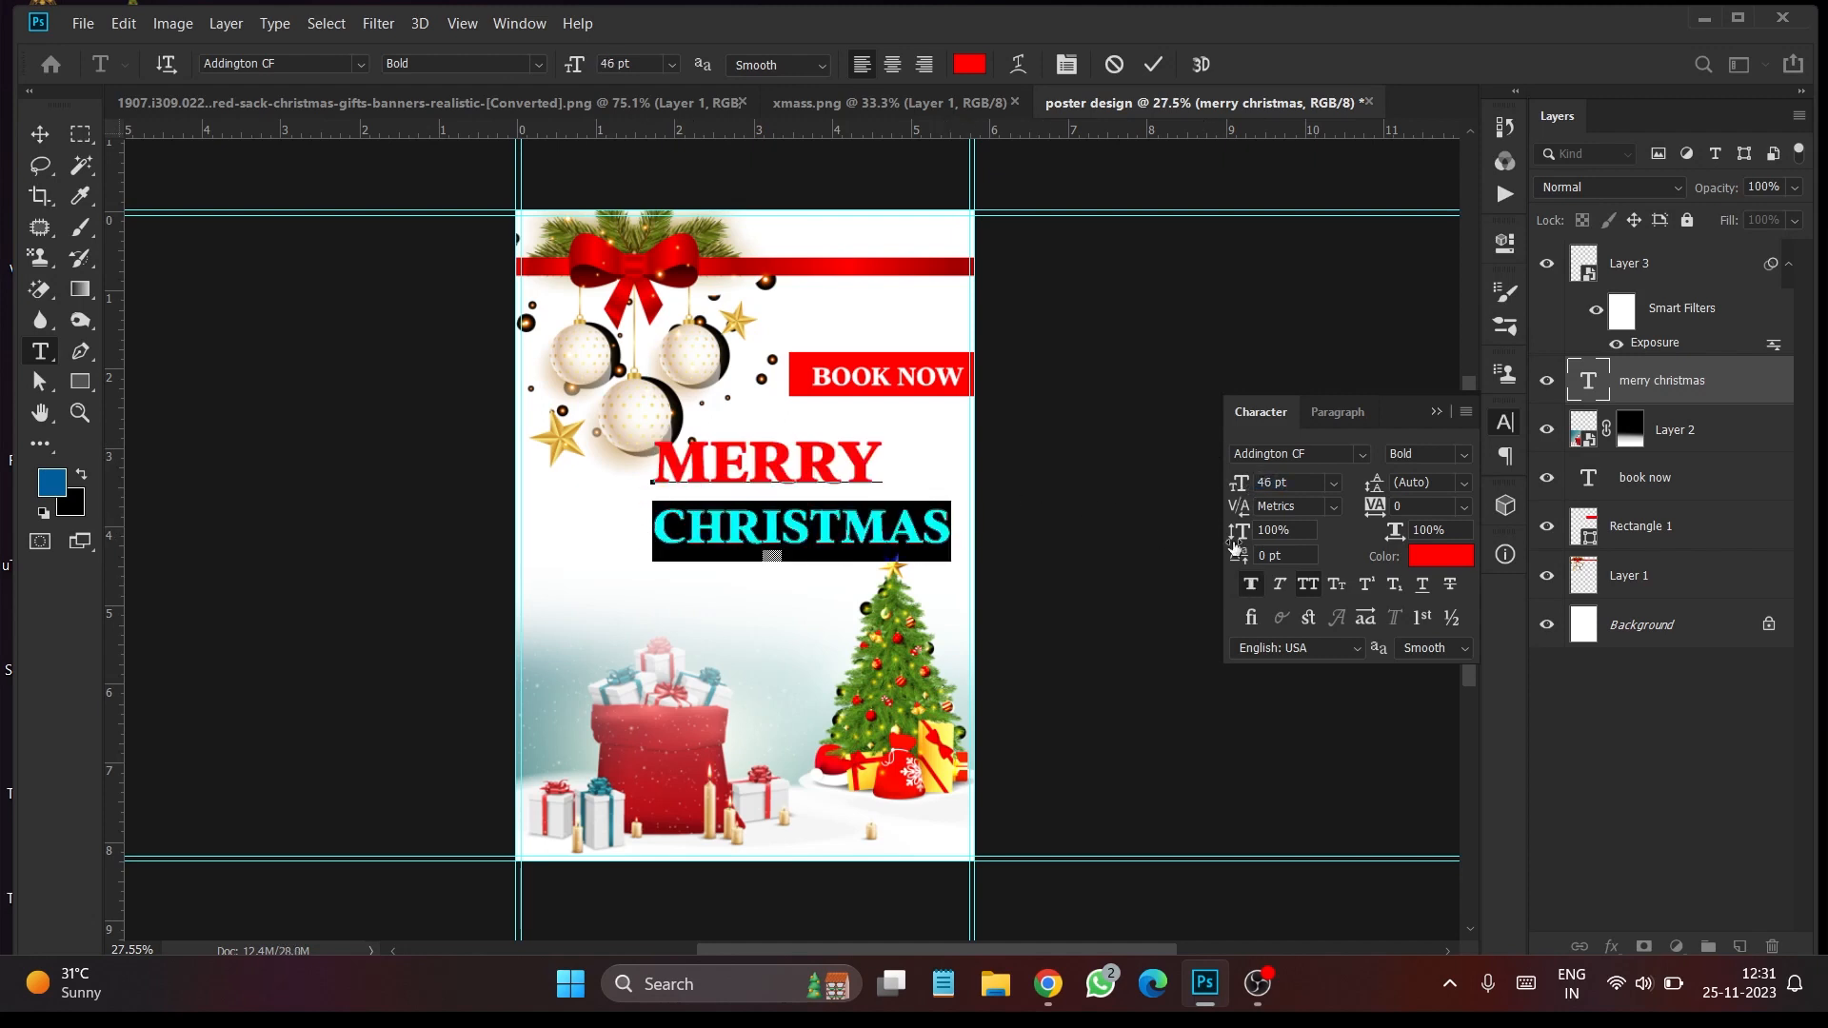
{"action": "left_click_drag", "start_coordinate": [1245, 490], "coordinate": [1234, 490]}
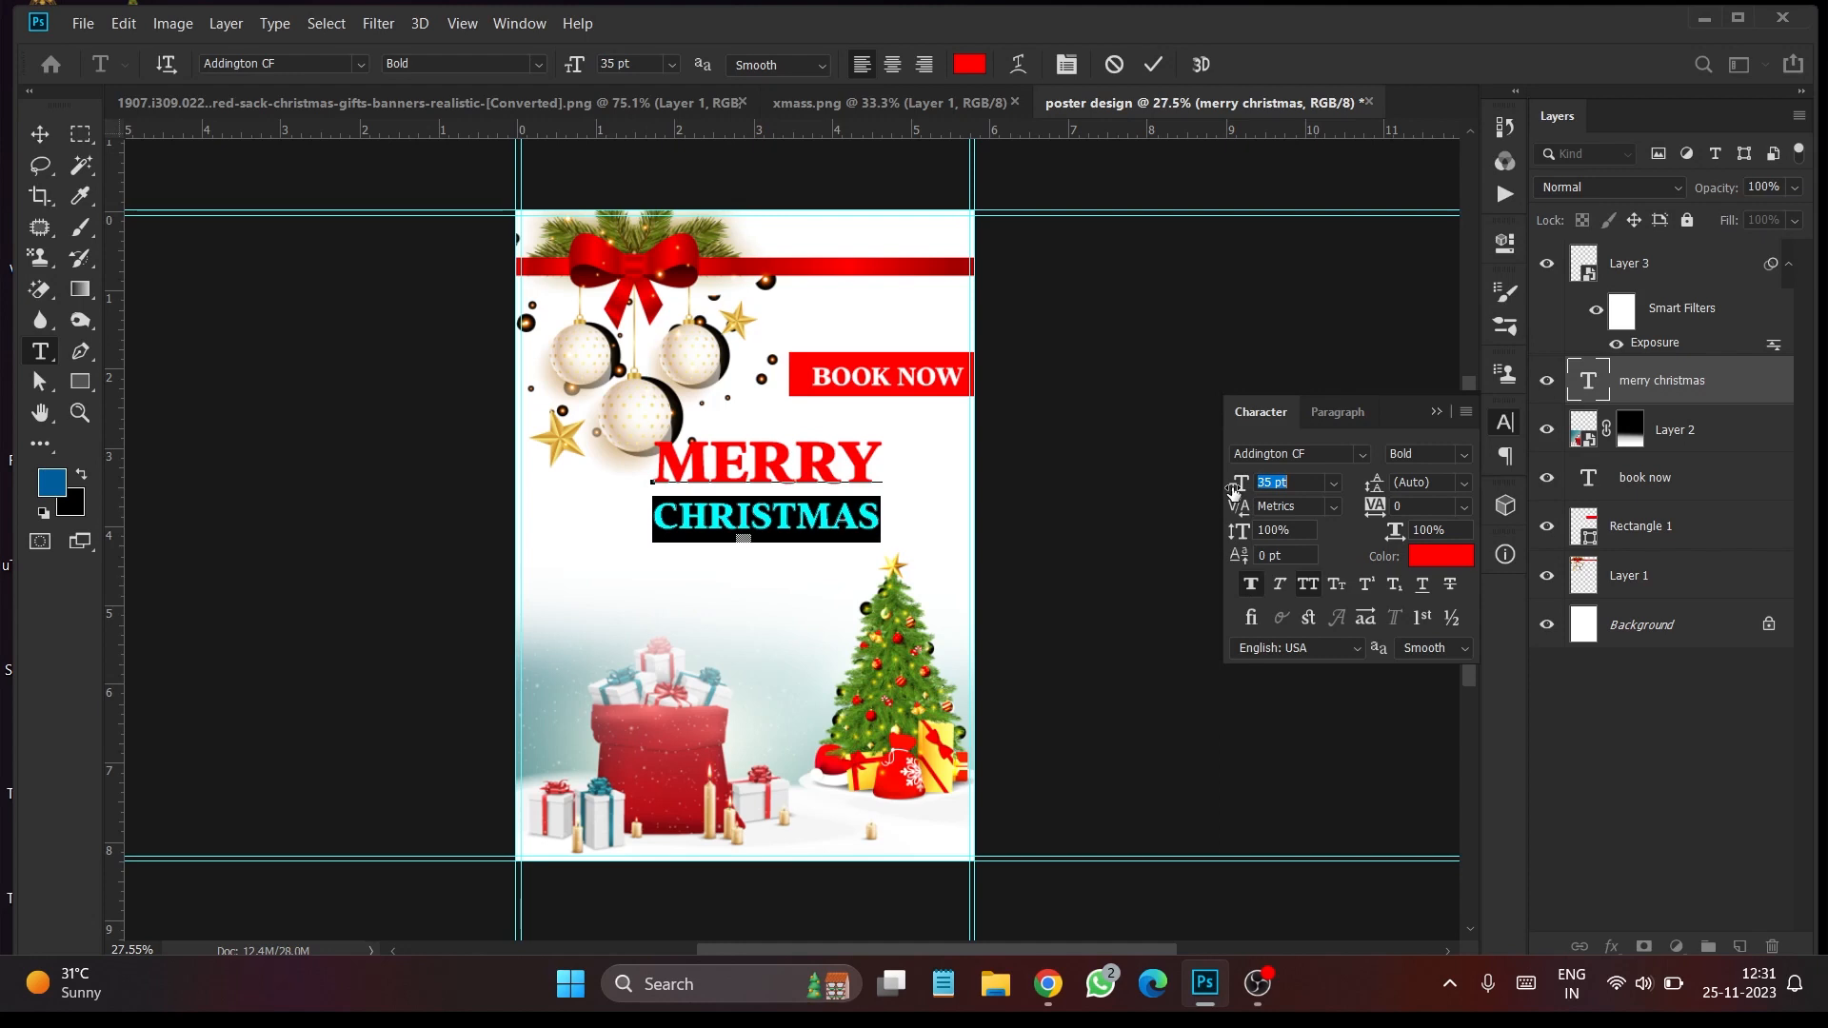
Turn off All Caps for the word CHRISTMAS and capitalise only its first letter
{"action": "left_click", "coordinate": [1309, 587]}
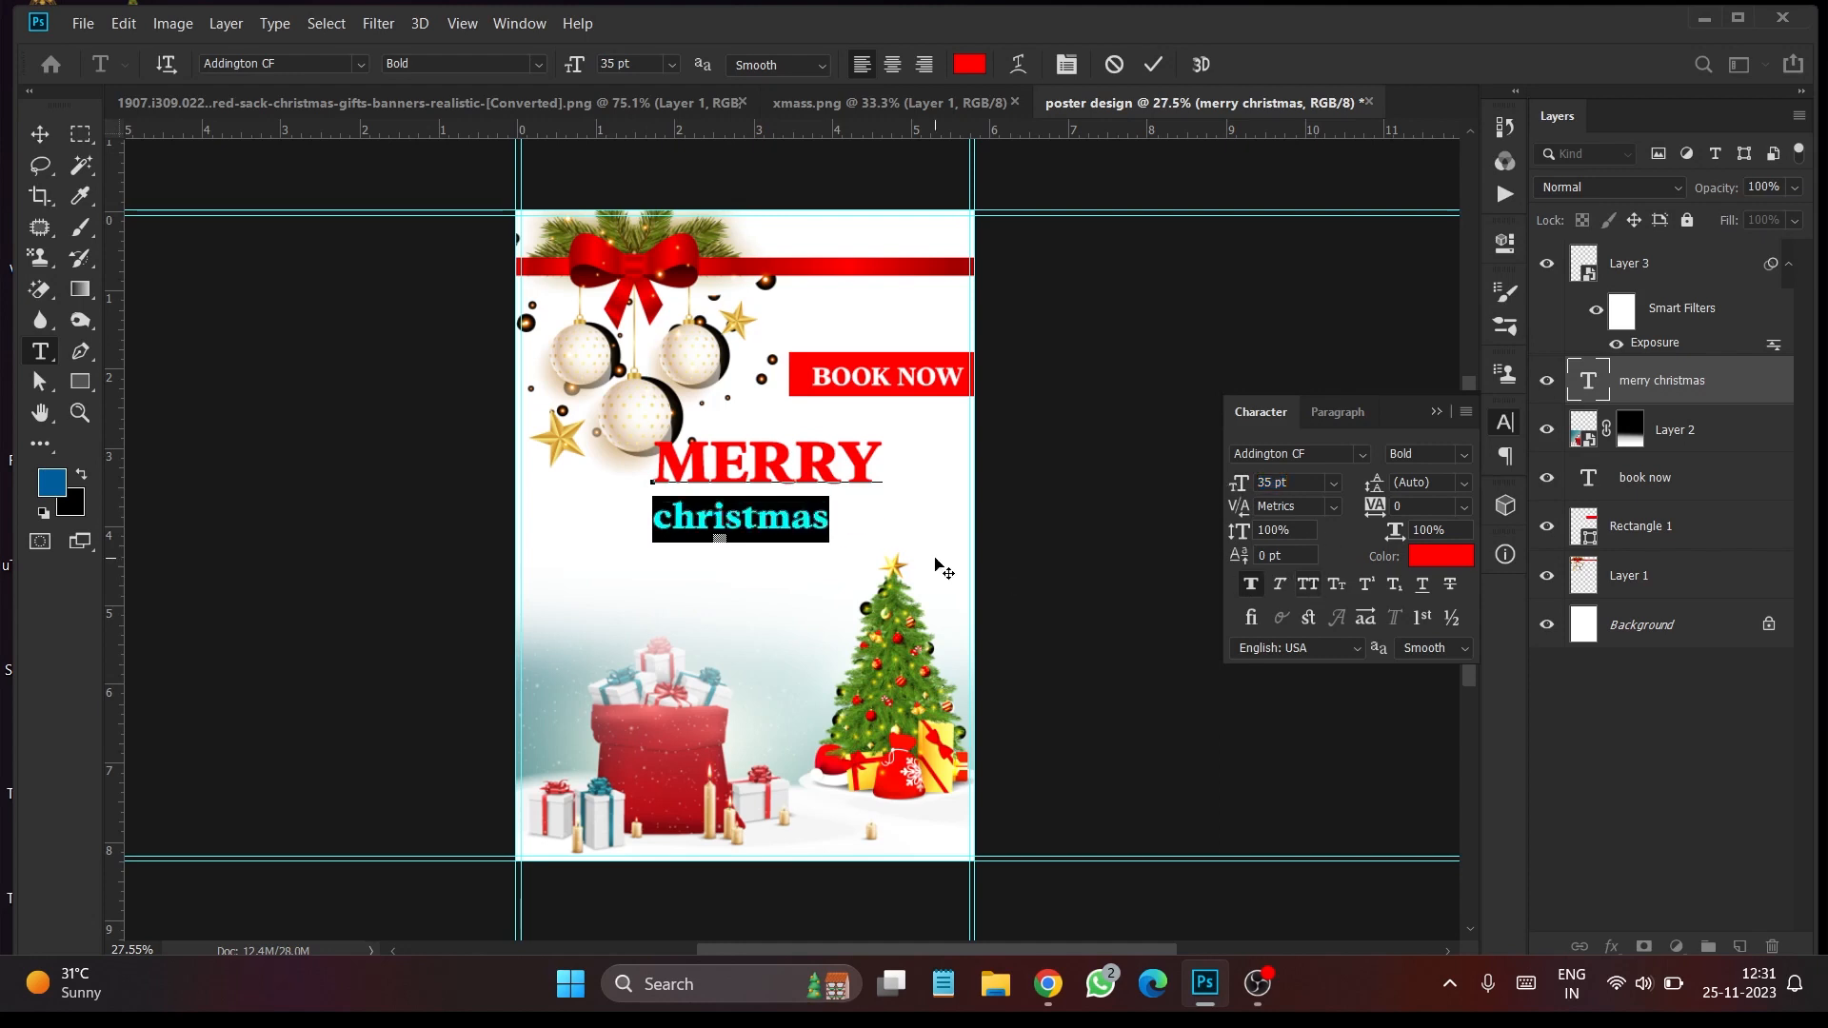
{"action": "left_click", "coordinate": [671, 524]}
{"action": "left_click_drag", "start_coordinate": [670, 521], "coordinate": [653, 521]}
{"action": "type", "text": "C"}
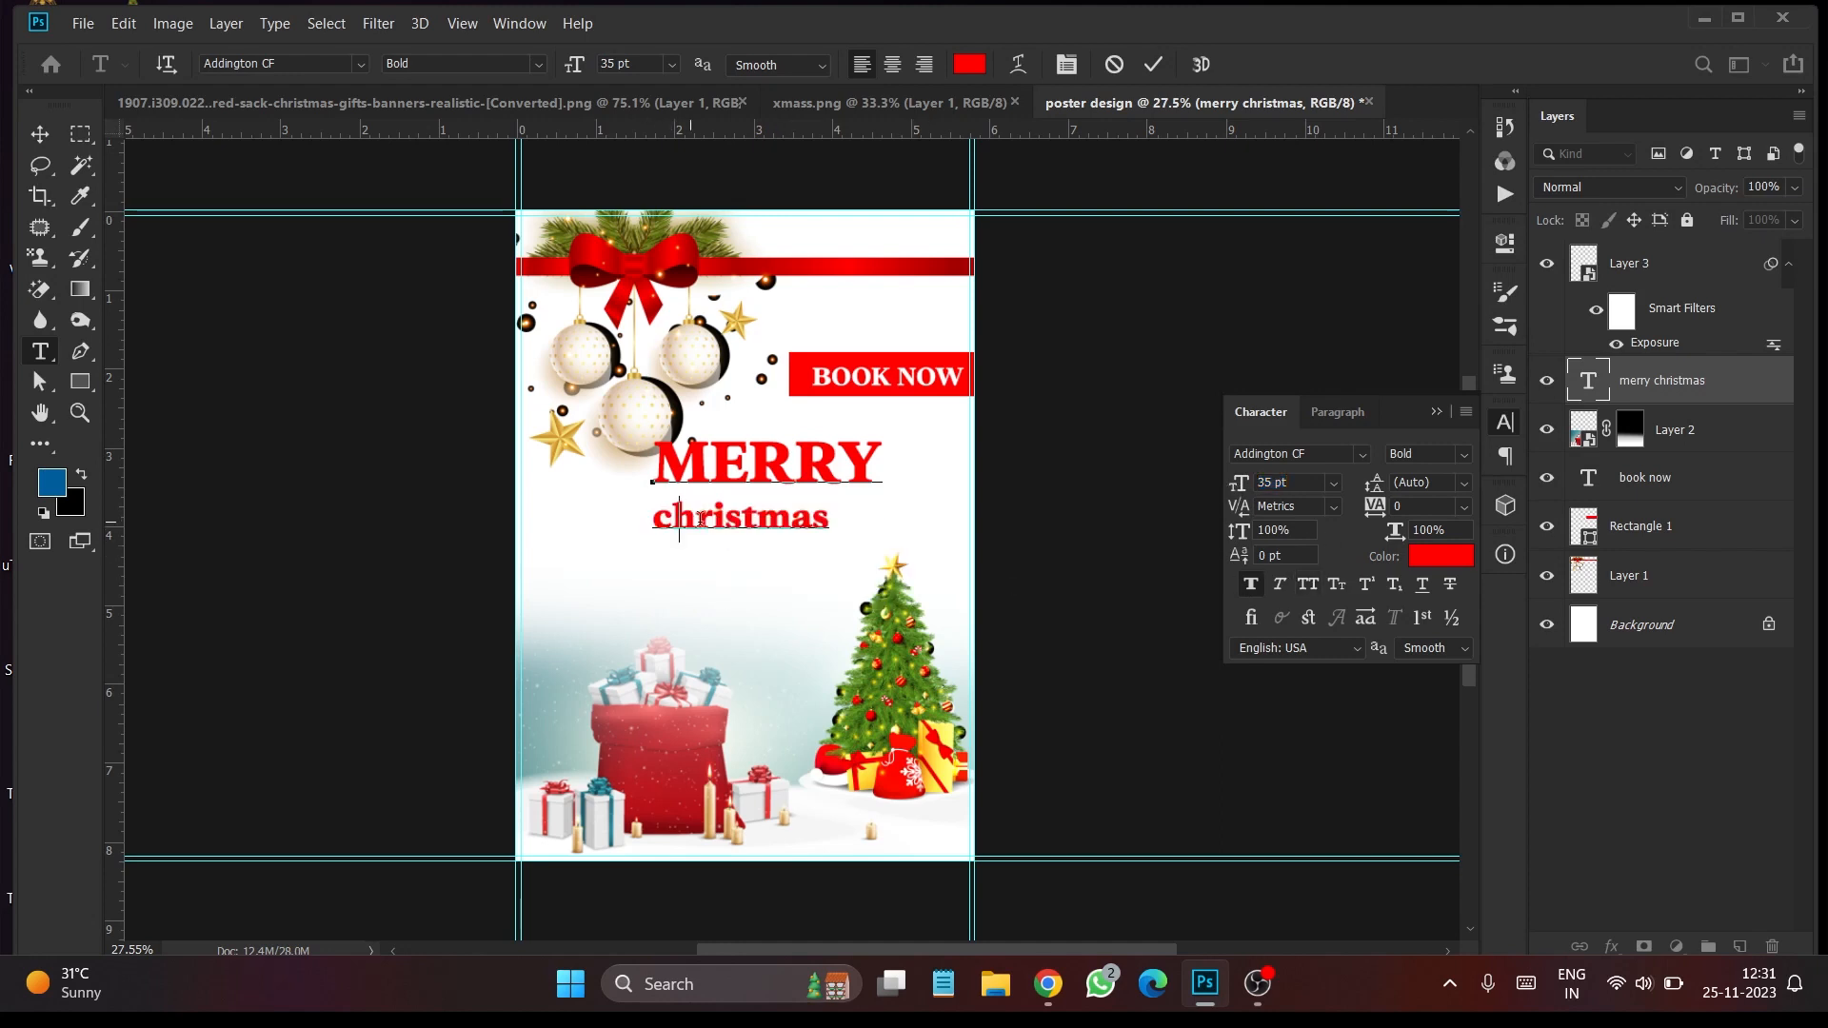
Enlarge the word Christmas to 44 pt and change its last letter to a capital S
{"action": "left_click_drag", "start_coordinate": [654, 519], "coordinate": [1202, 512]}
{"action": "left_click_drag", "start_coordinate": [1243, 487], "coordinate": [1255, 488]}
{"action": "left_click", "coordinate": [867, 519]}
{"action": "left_click_drag", "start_coordinate": [868, 519], "coordinate": [891, 522]}
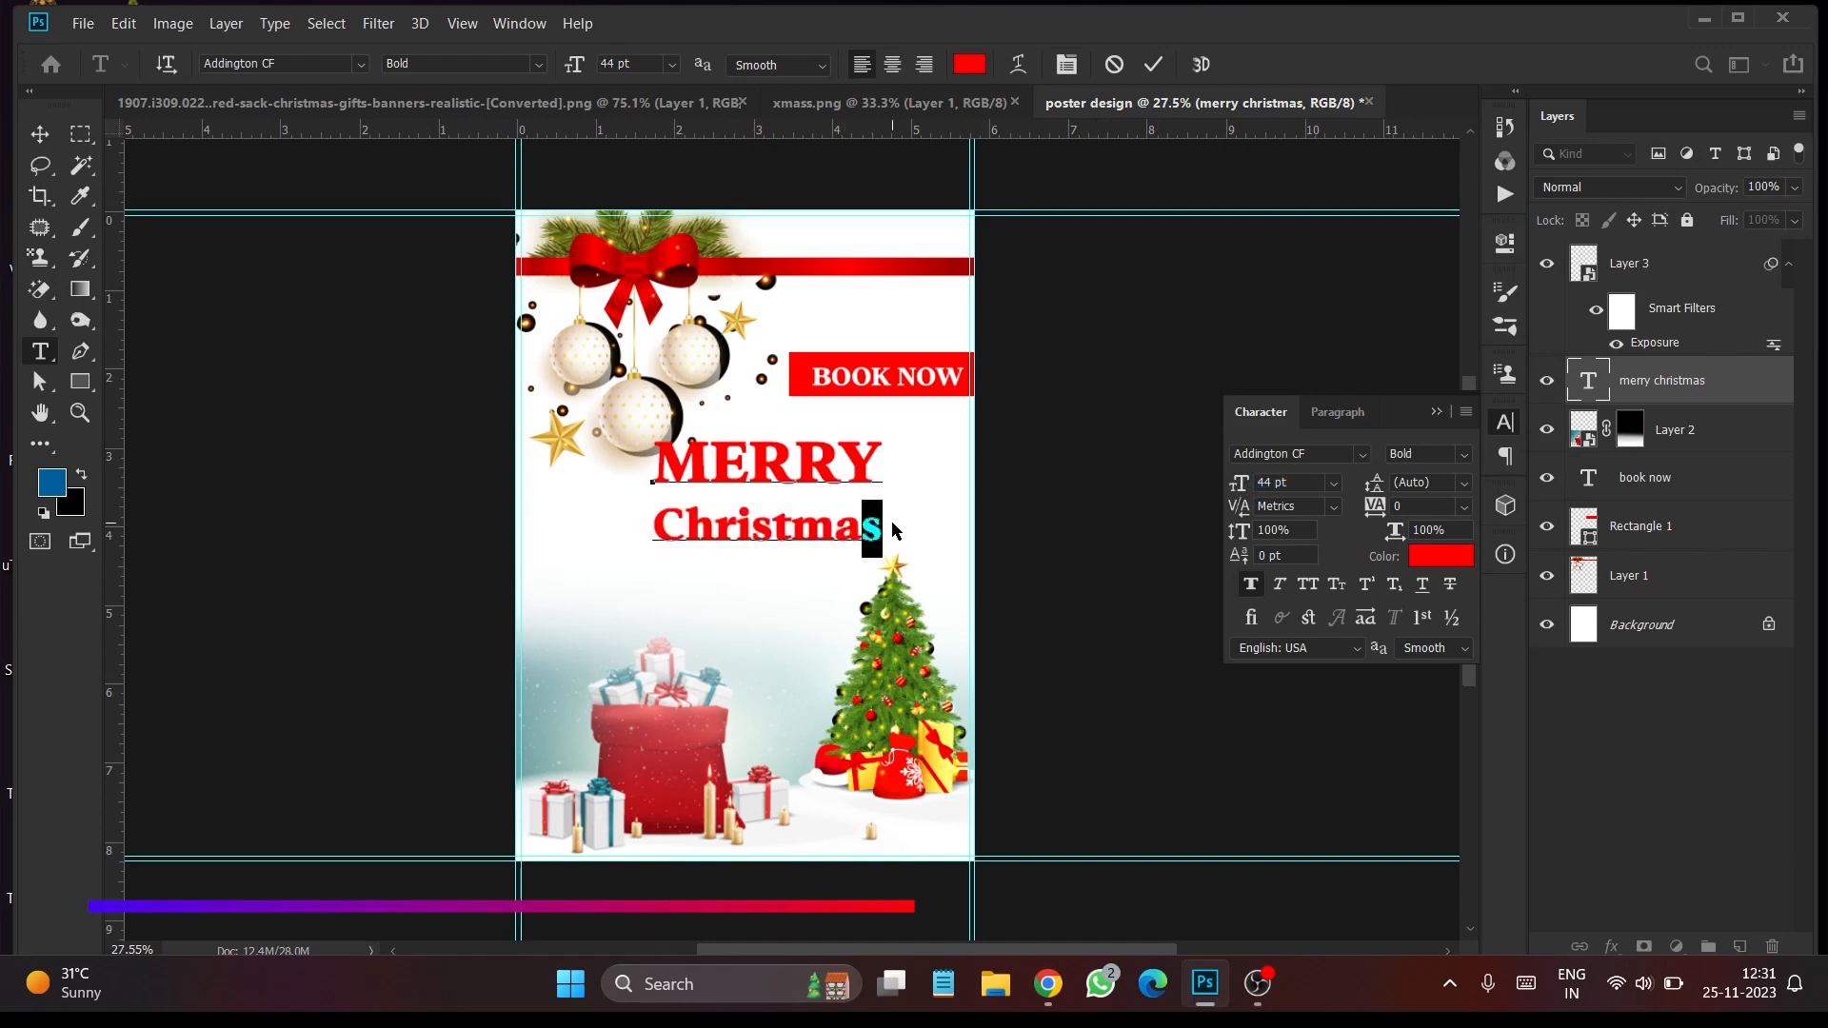
{"action": "type", "text": "S"}
{"action": "left_click", "coordinate": [1149, 68]}
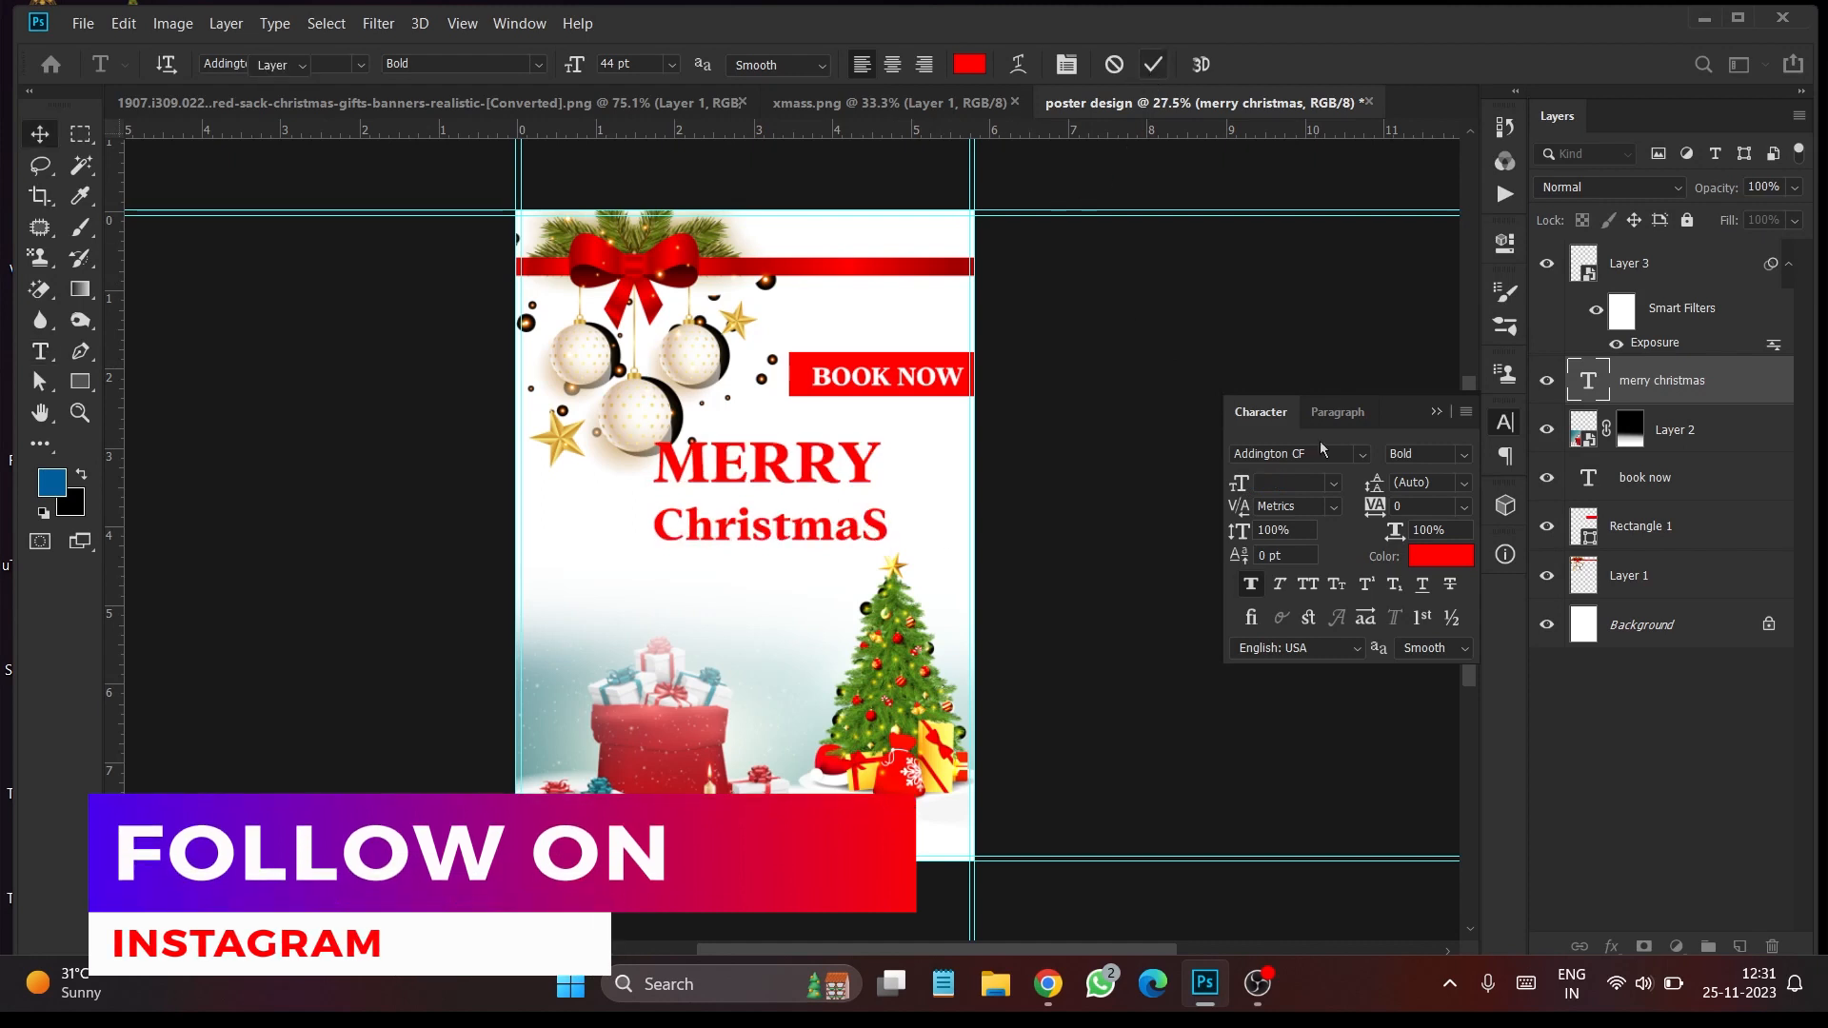
Tighten the heading's leading to 35 pt and move the text slightly down and left, clear of the ornaments
{"action": "left_click_drag", "start_coordinate": [1441, 481], "coordinate": [1350, 501]}
{"action": "type", "text": "20"}
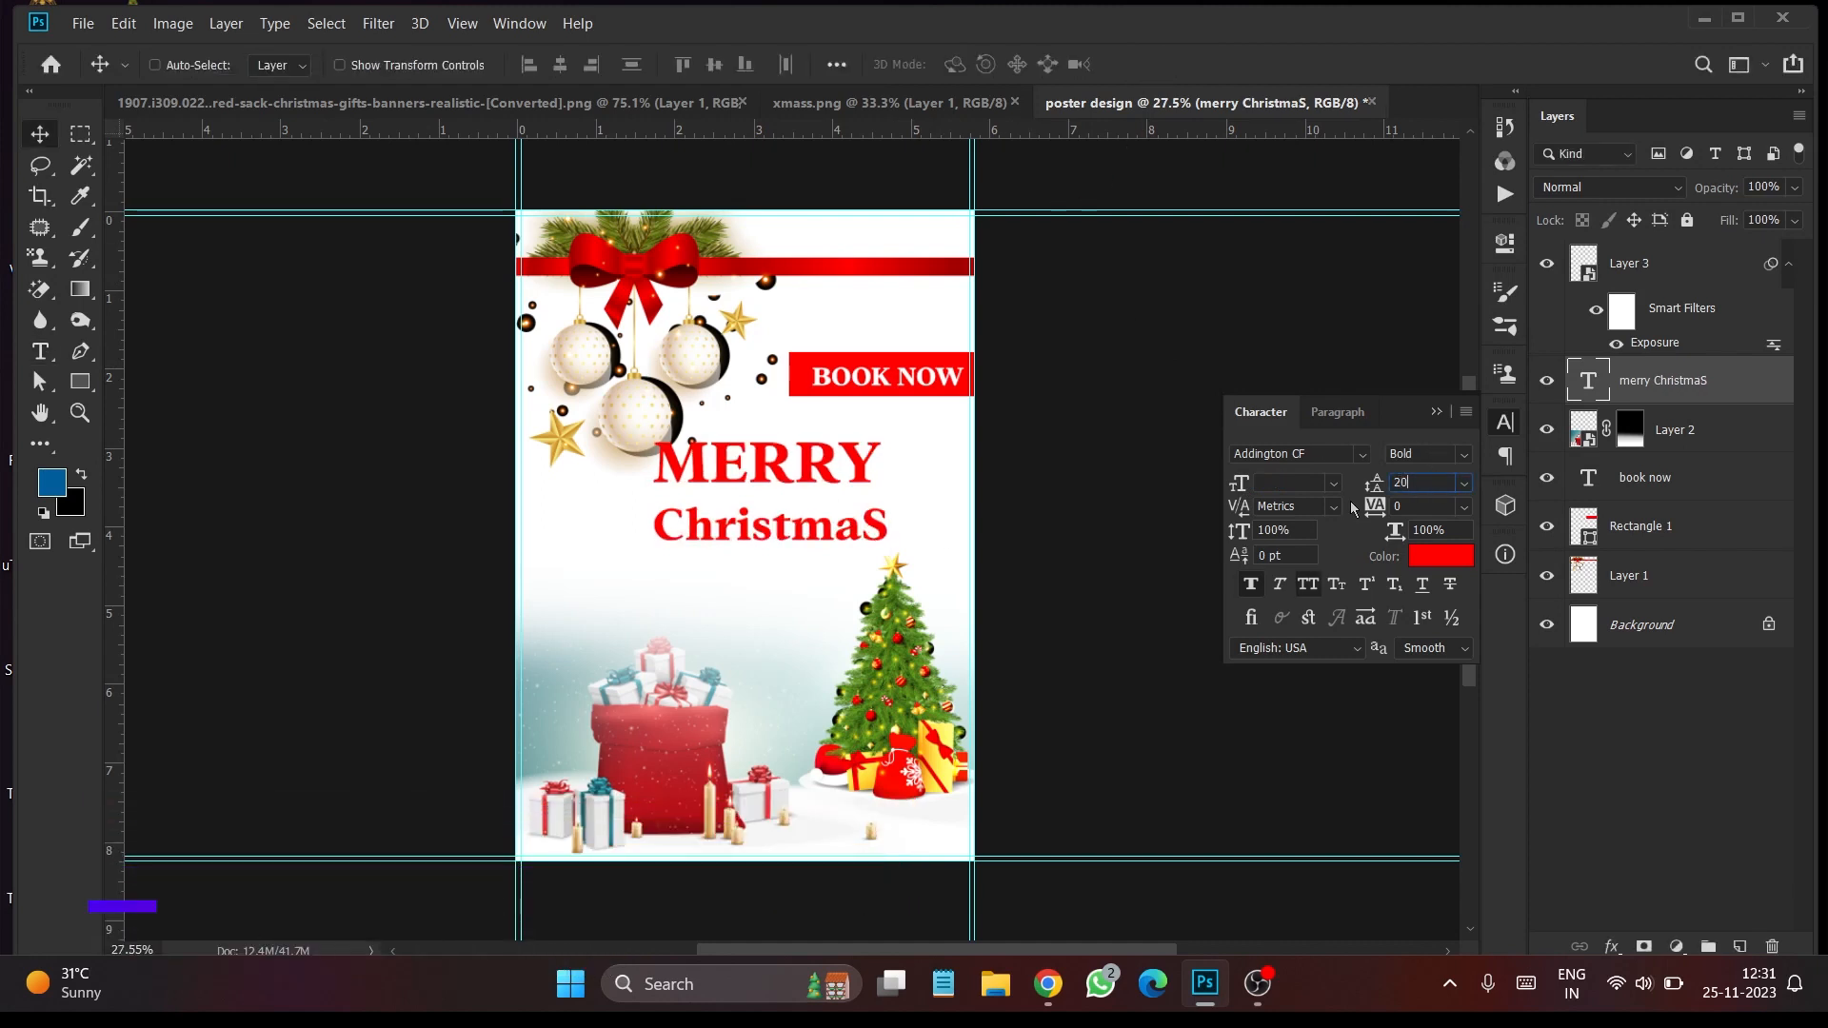
{"action": "key", "text": "Return"}
{"action": "left_click_drag", "start_coordinate": [1382, 484], "coordinate": [1375, 494]}
{"action": "left_click_drag", "start_coordinate": [790, 441], "coordinate": [780, 457]}
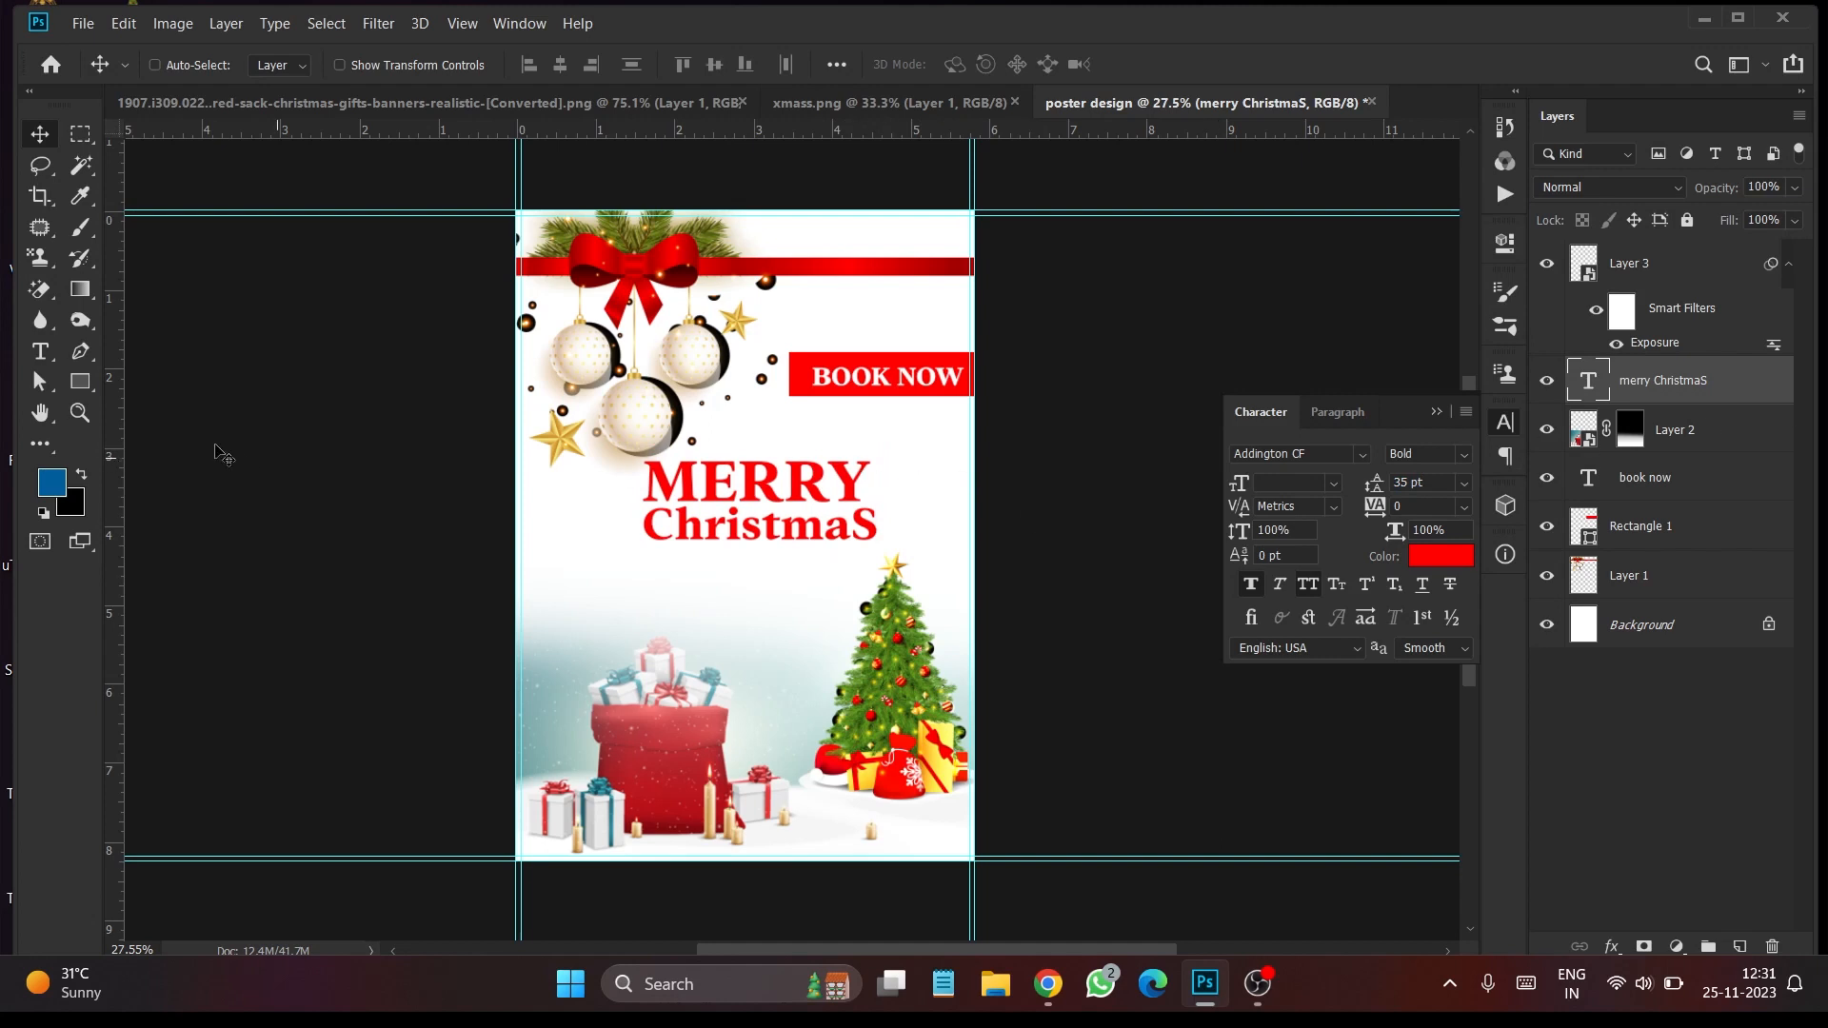
Add a separate text line reading Party and place it centred beneath the word ChristmaS in the heading
{"action": "key", "text": "t"}
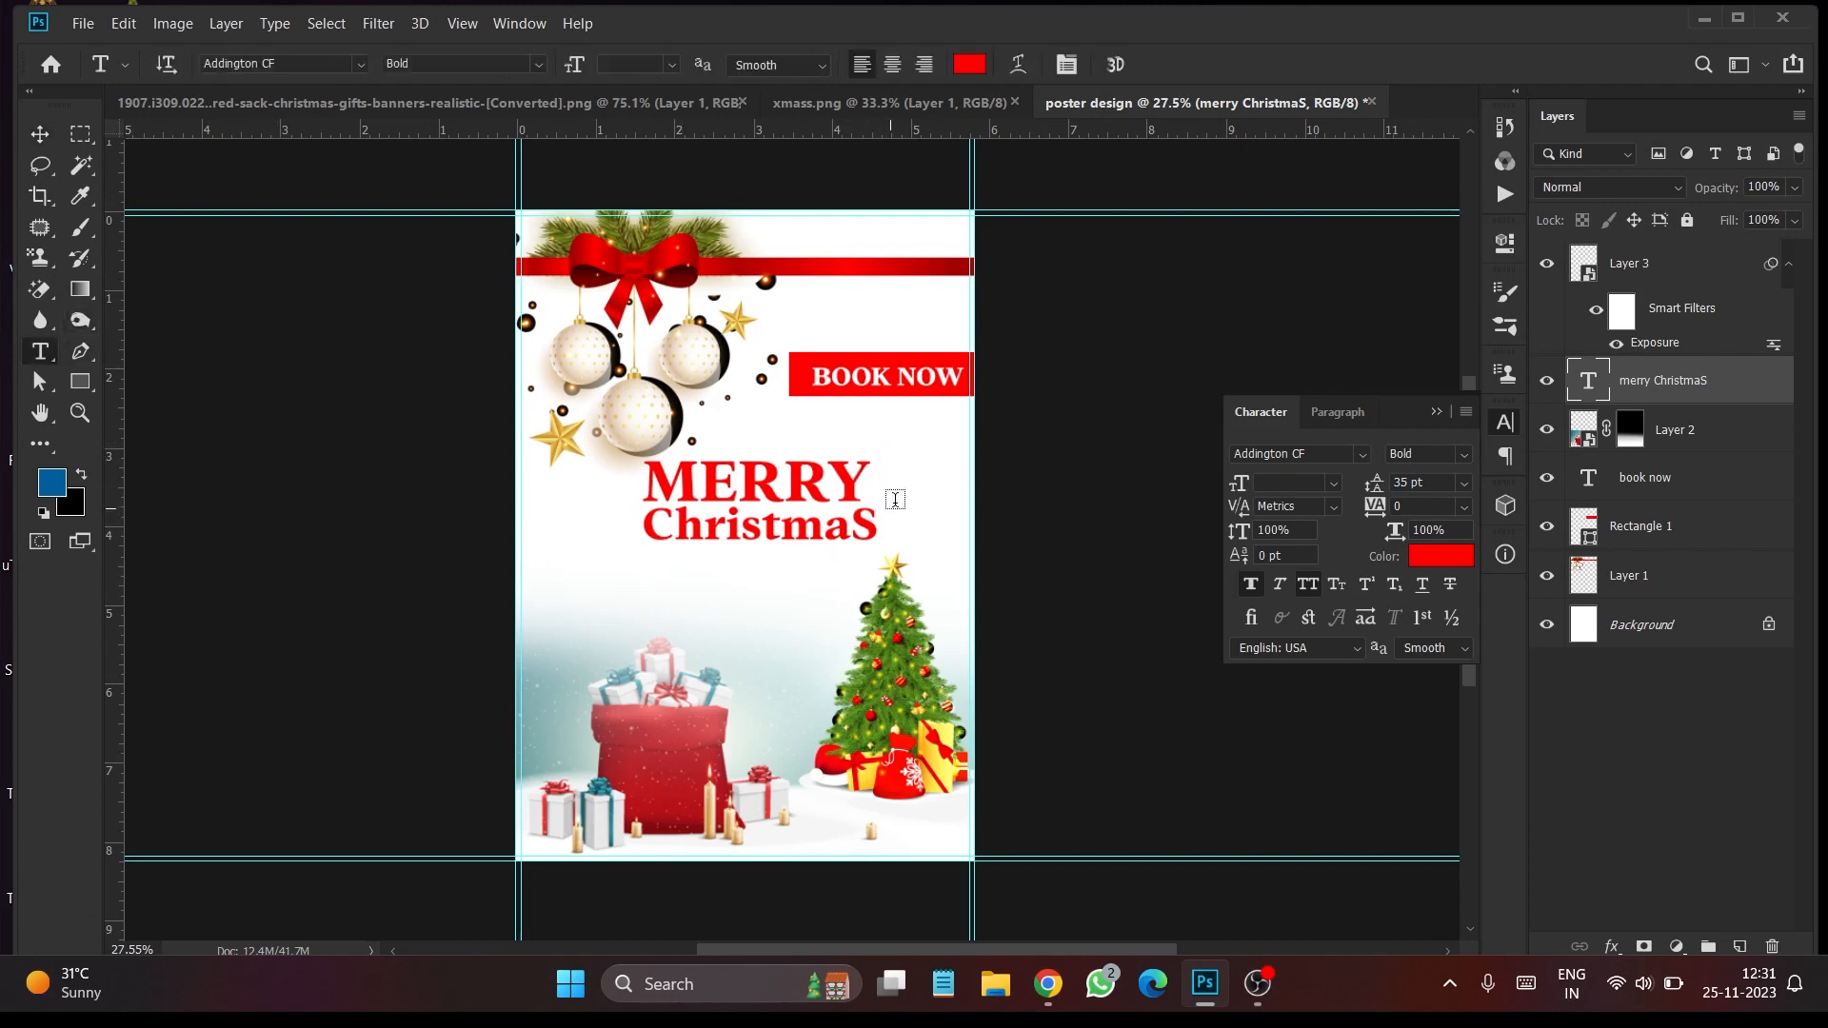
{"action": "left_click", "coordinate": [897, 496]}
{"action": "type", "text": "Pa"}
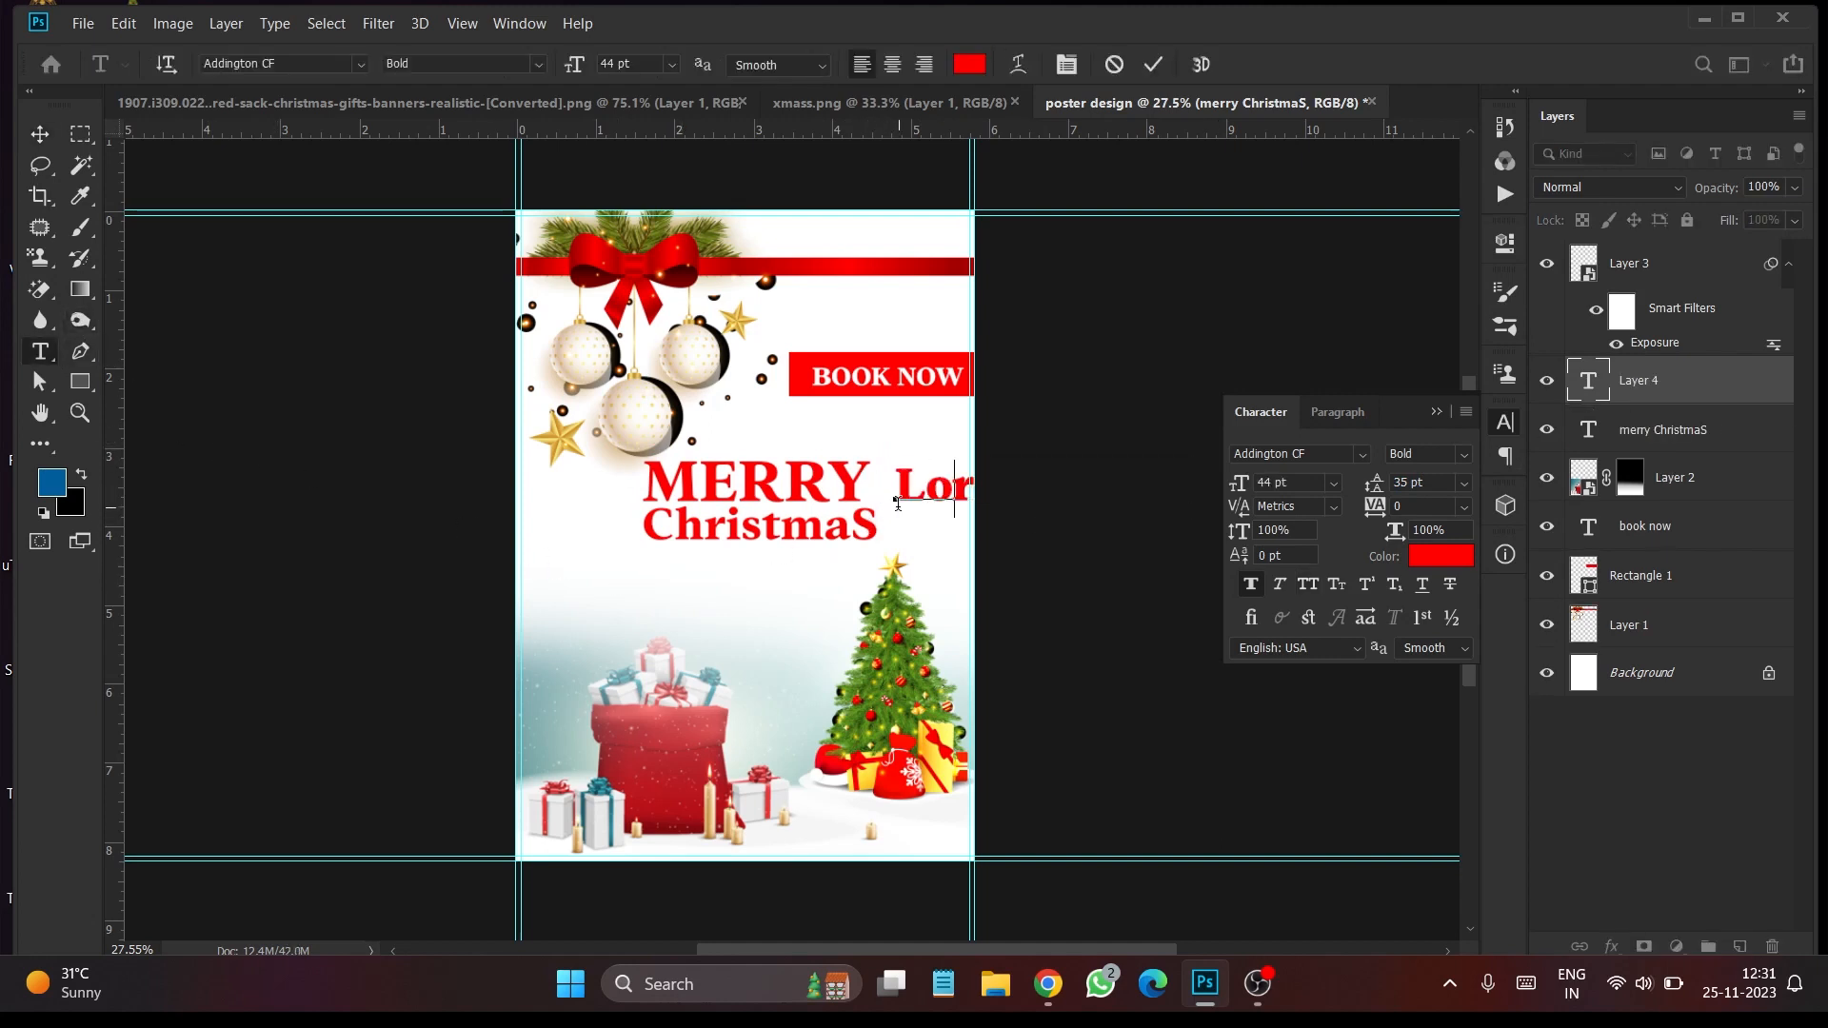
{"action": "type", "text": "rty"}
{"action": "left_click", "coordinate": [1154, 63]}
{"action": "key", "text": "v"}
{"action": "left_click_drag", "start_coordinate": [892, 498], "coordinate": [714, 566]}
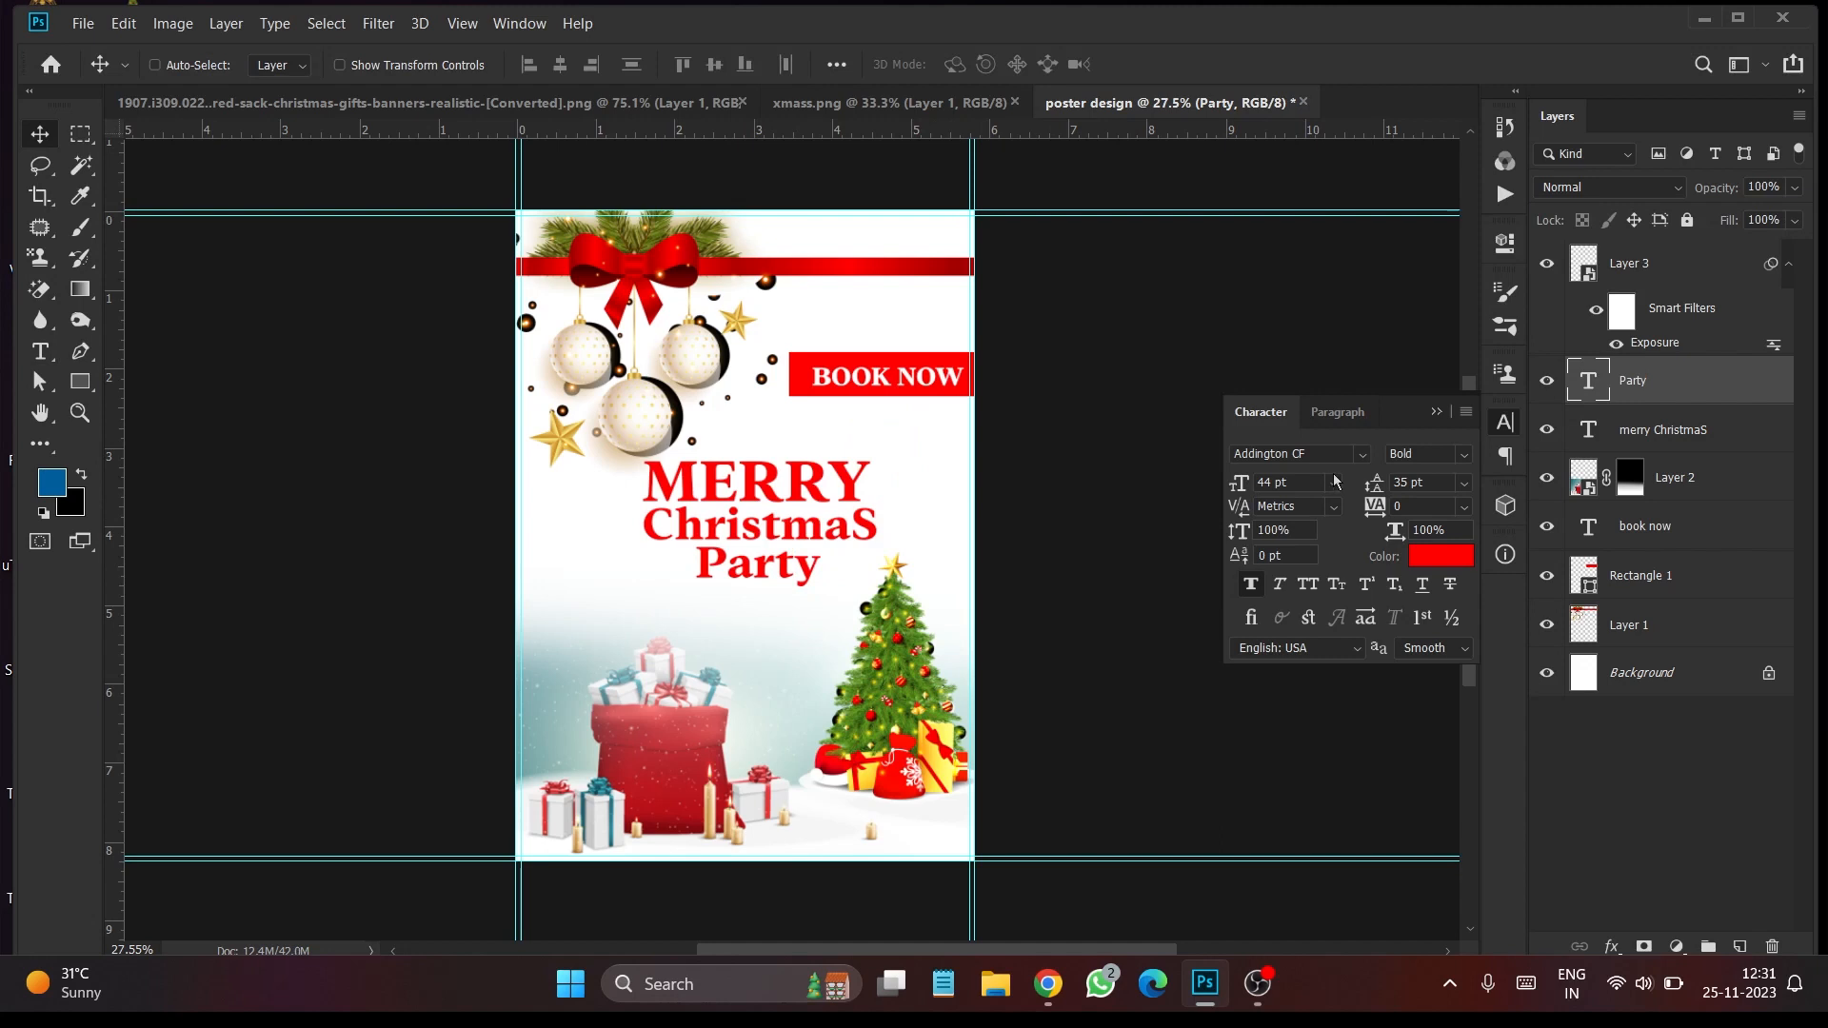
Try the Arizonia font on the word Party, settle on Autography, and nudge the text slightly right
{"action": "left_click", "coordinate": [1363, 461]}
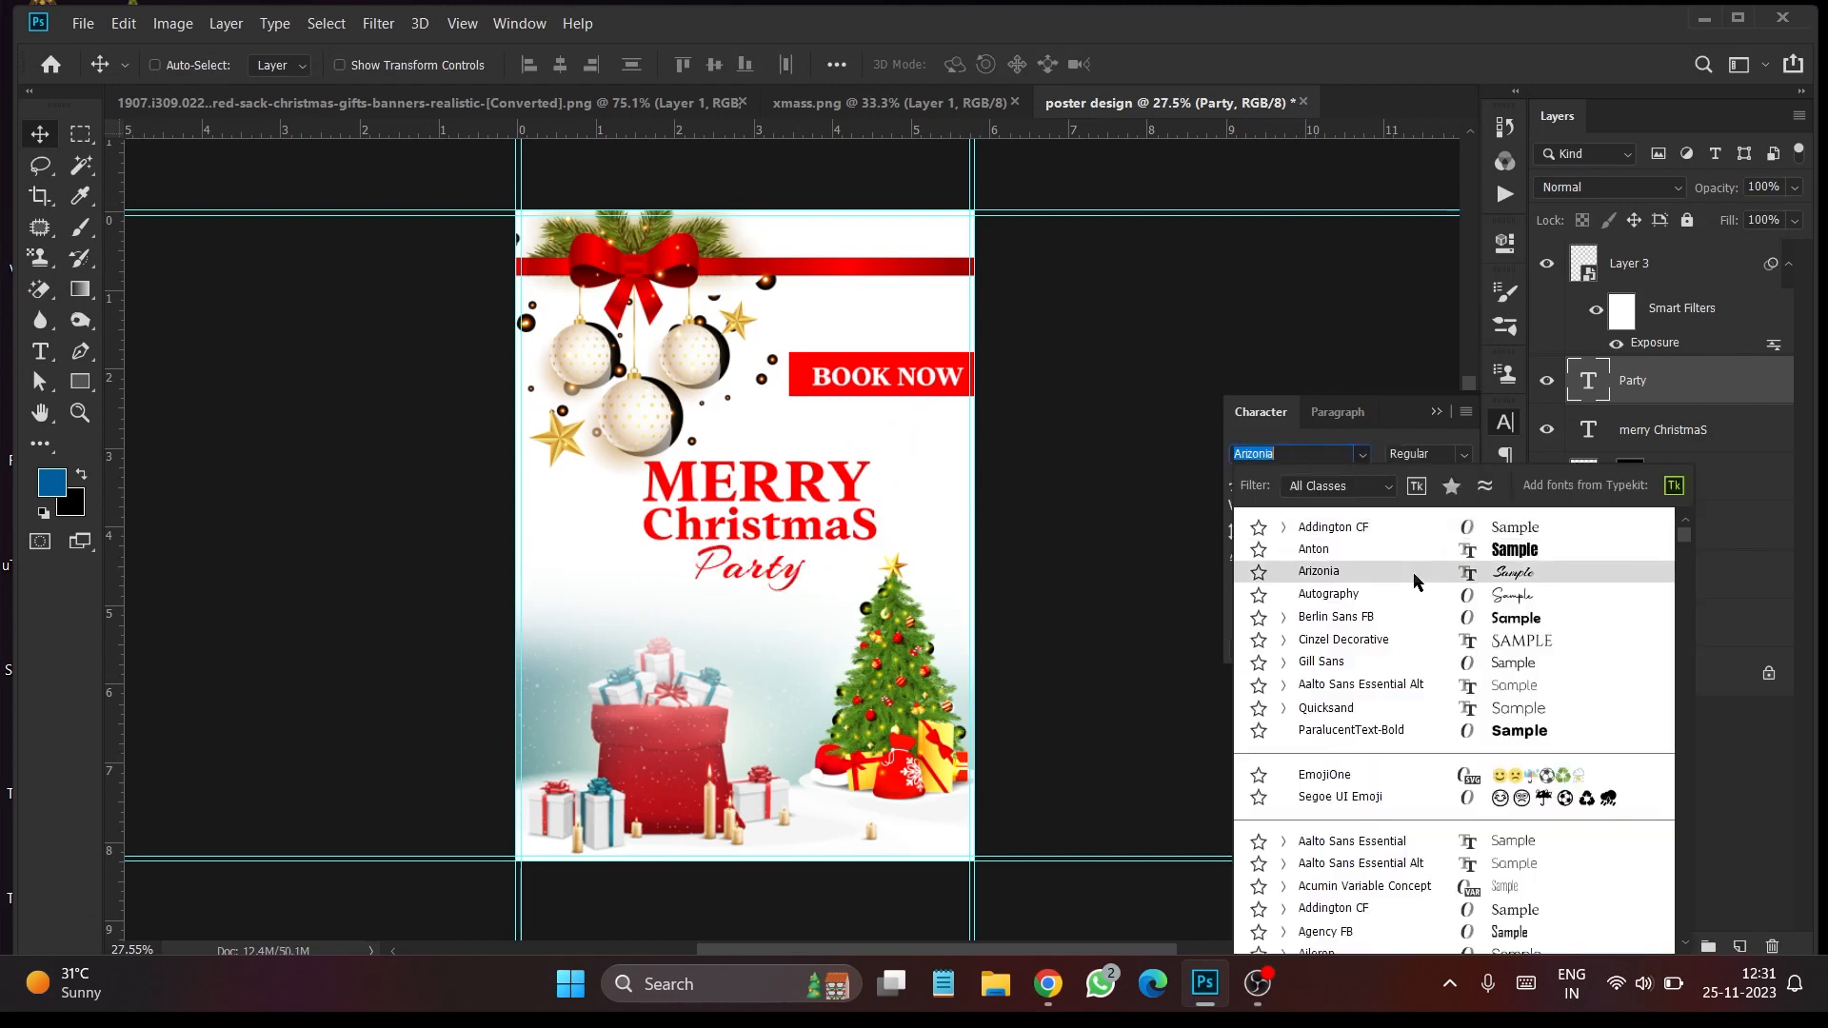
{"action": "left_click", "coordinate": [1413, 573]}
{"action": "left_click_drag", "start_coordinate": [779, 590], "coordinate": [791, 595]}
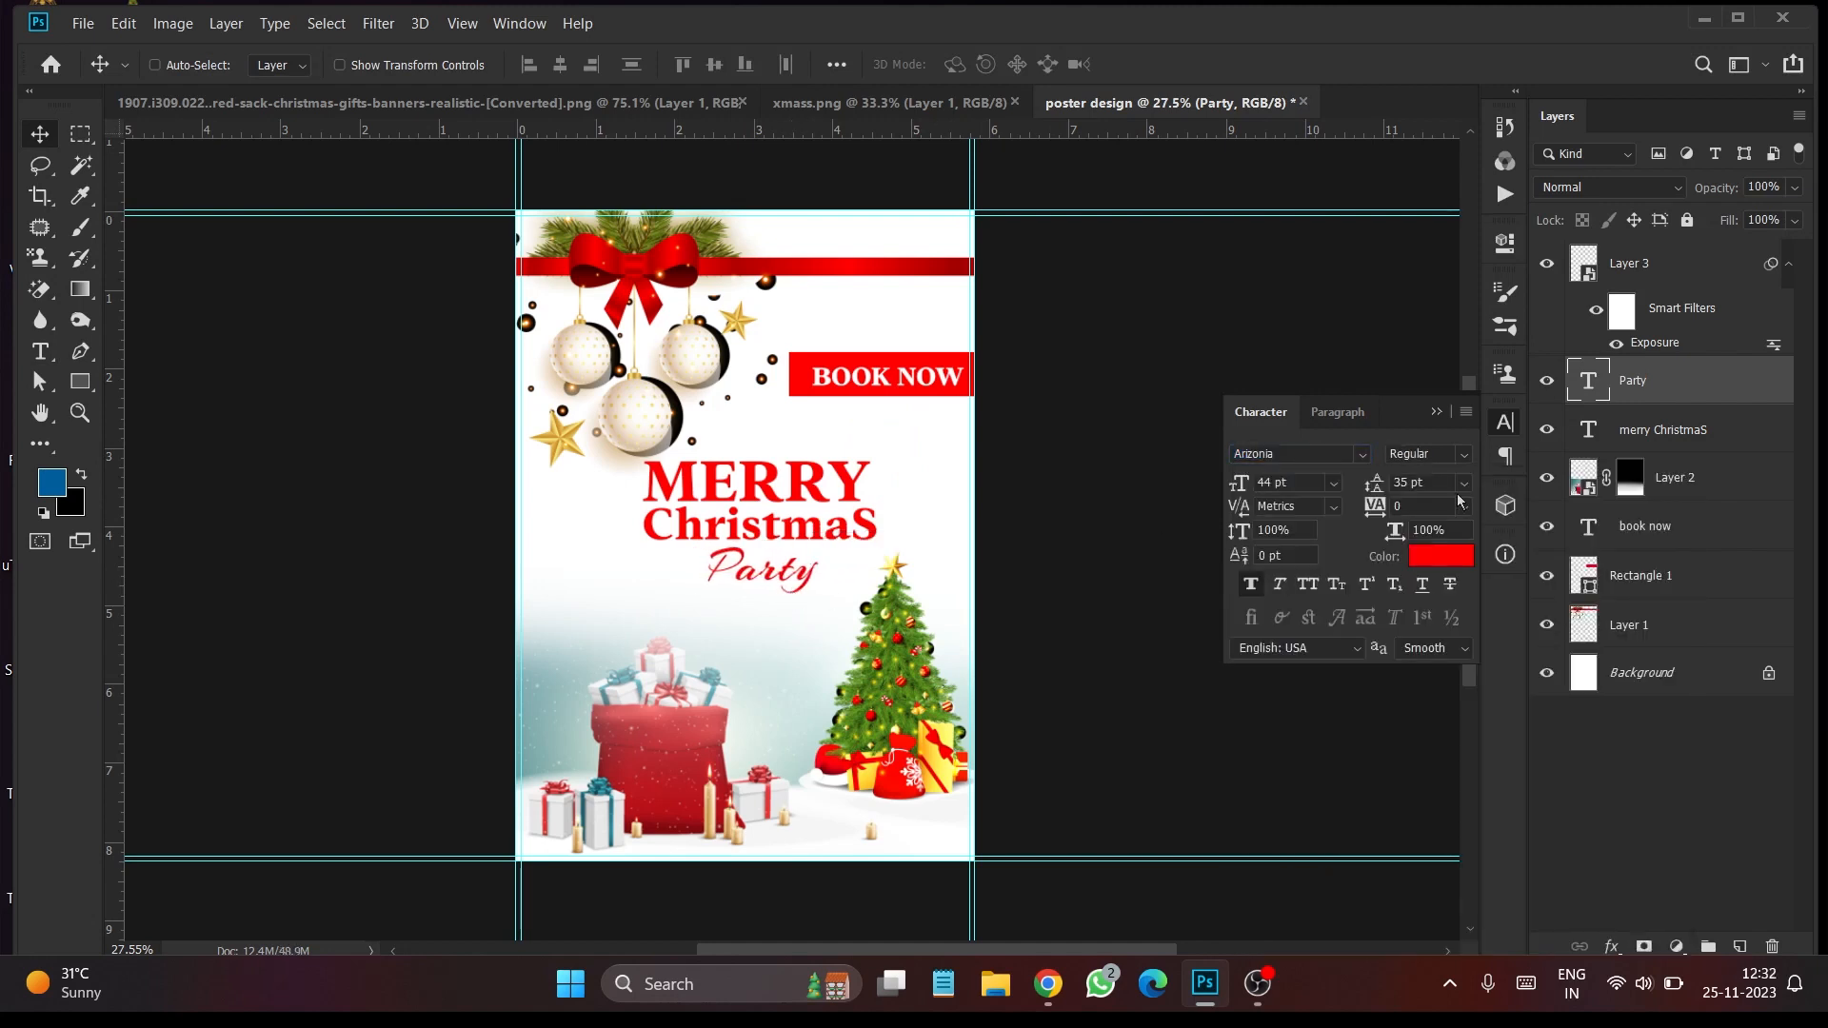
{"action": "left_click", "coordinate": [1363, 455]}
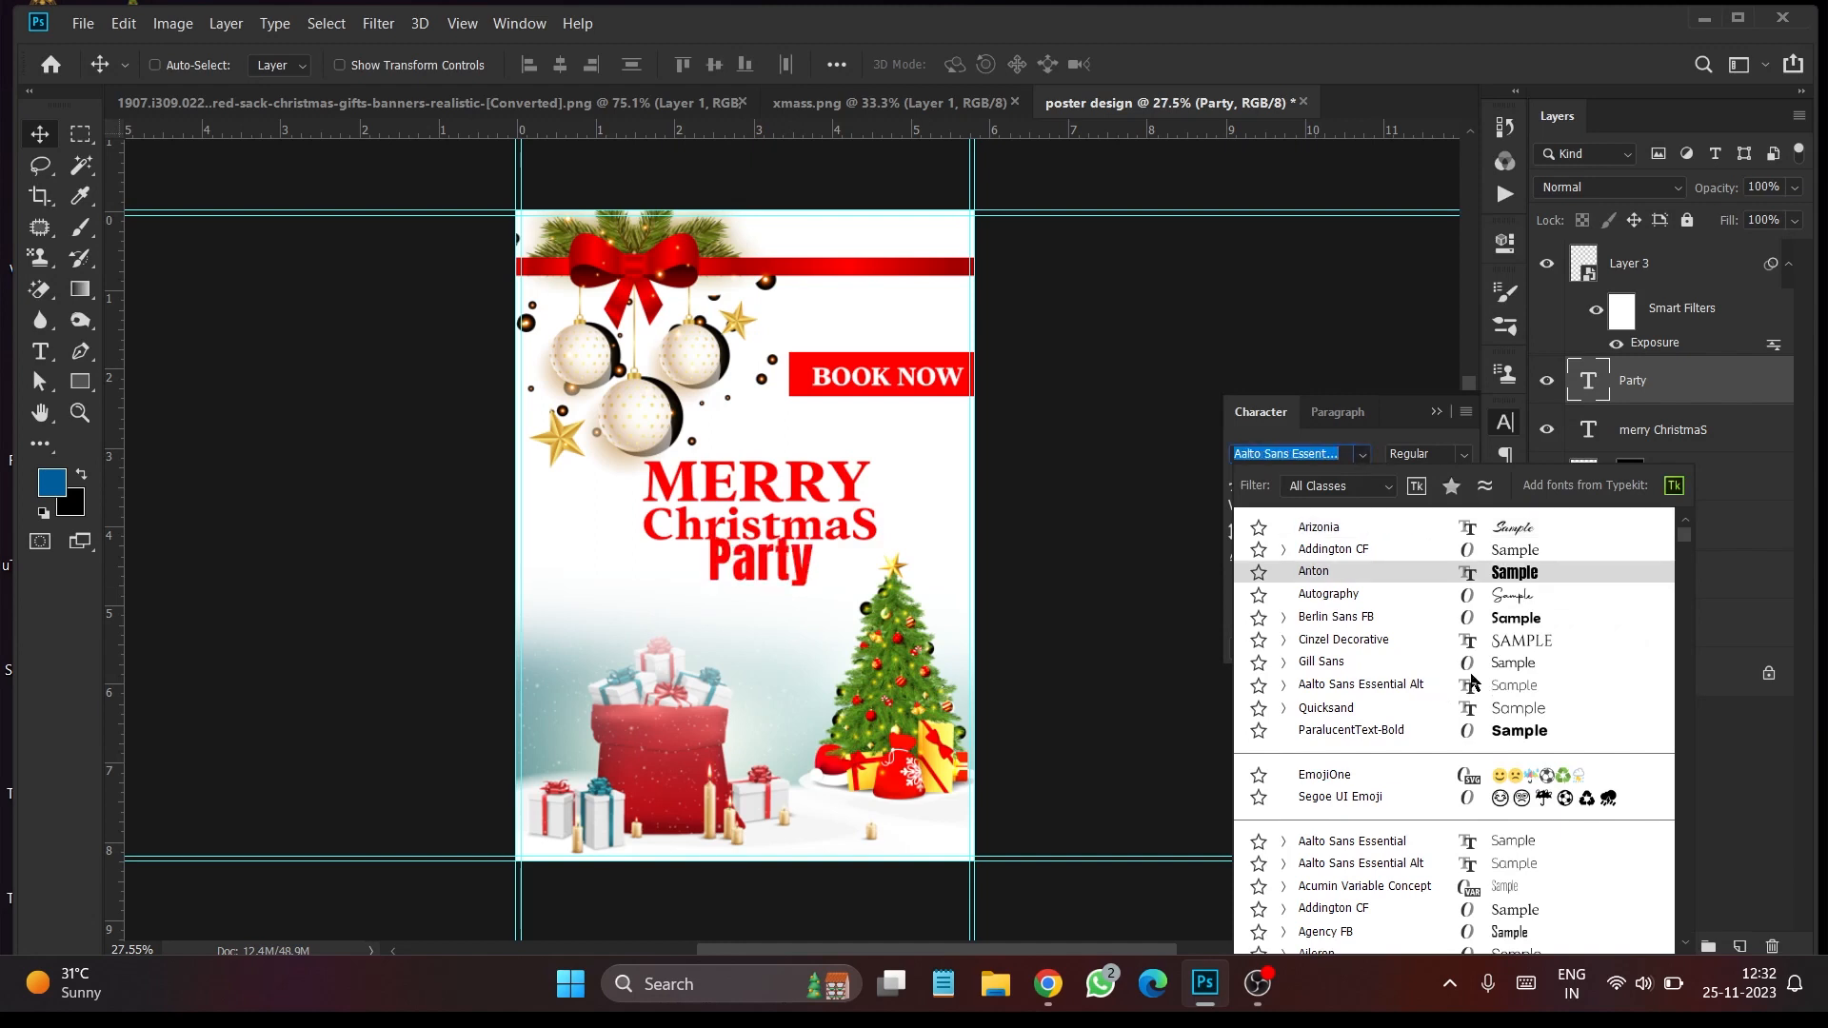
{"action": "left_click", "coordinate": [1475, 594]}
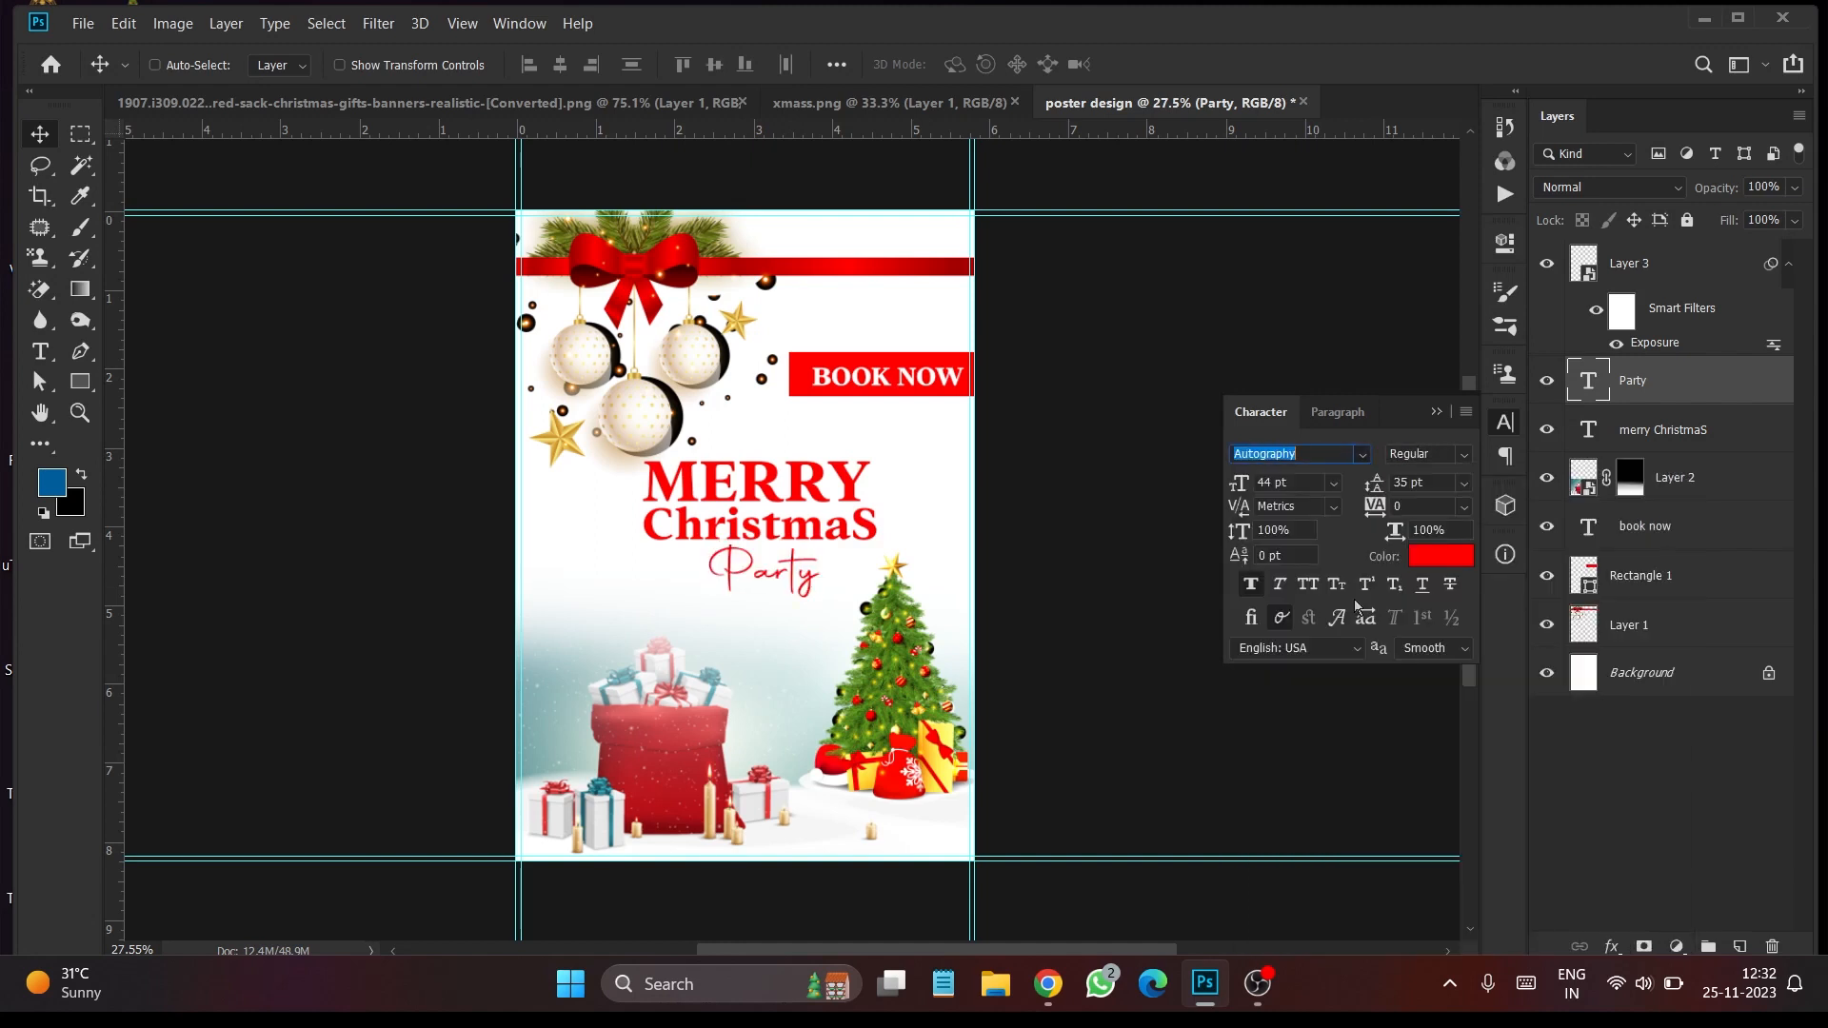
{"action": "left_click_drag", "start_coordinate": [773, 583], "coordinate": [780, 583]}
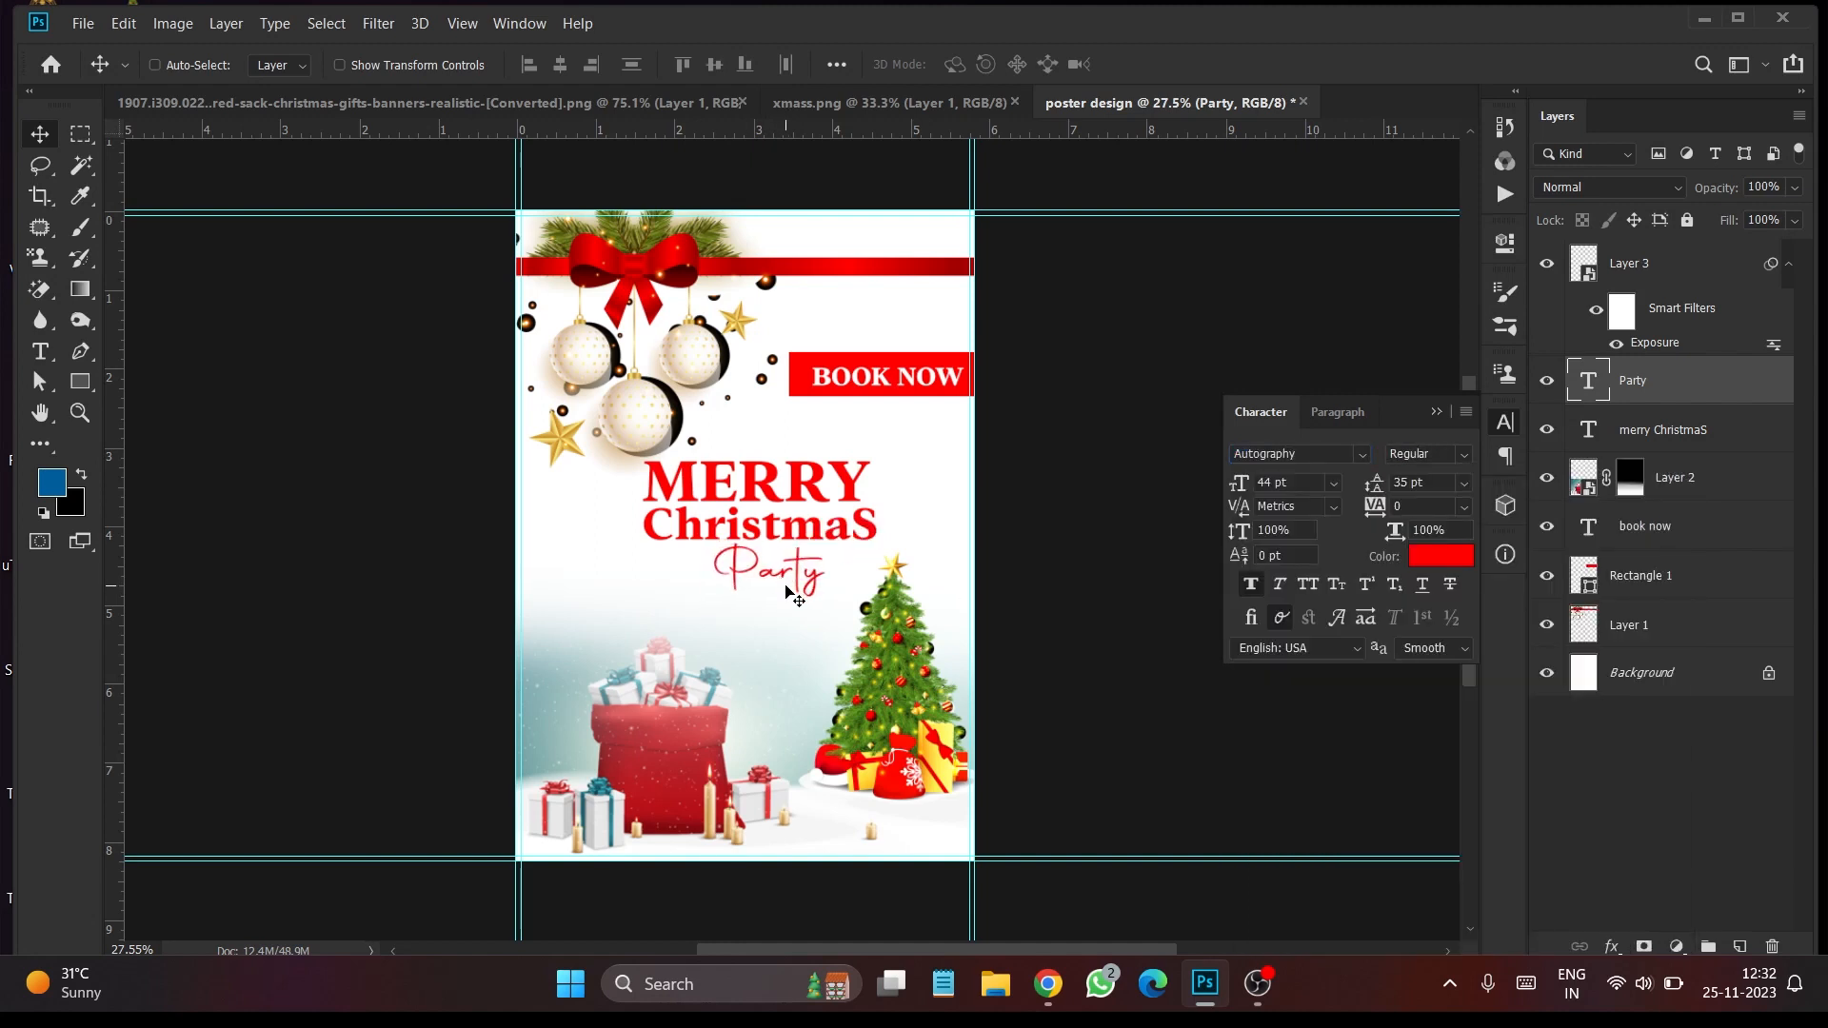
Recolour the word ChristmaS in the heading green (4e8619), sampled from the poster artwork
{"action": "right_click", "coordinate": [789, 539]}
{"action": "left_click", "coordinate": [830, 544]}
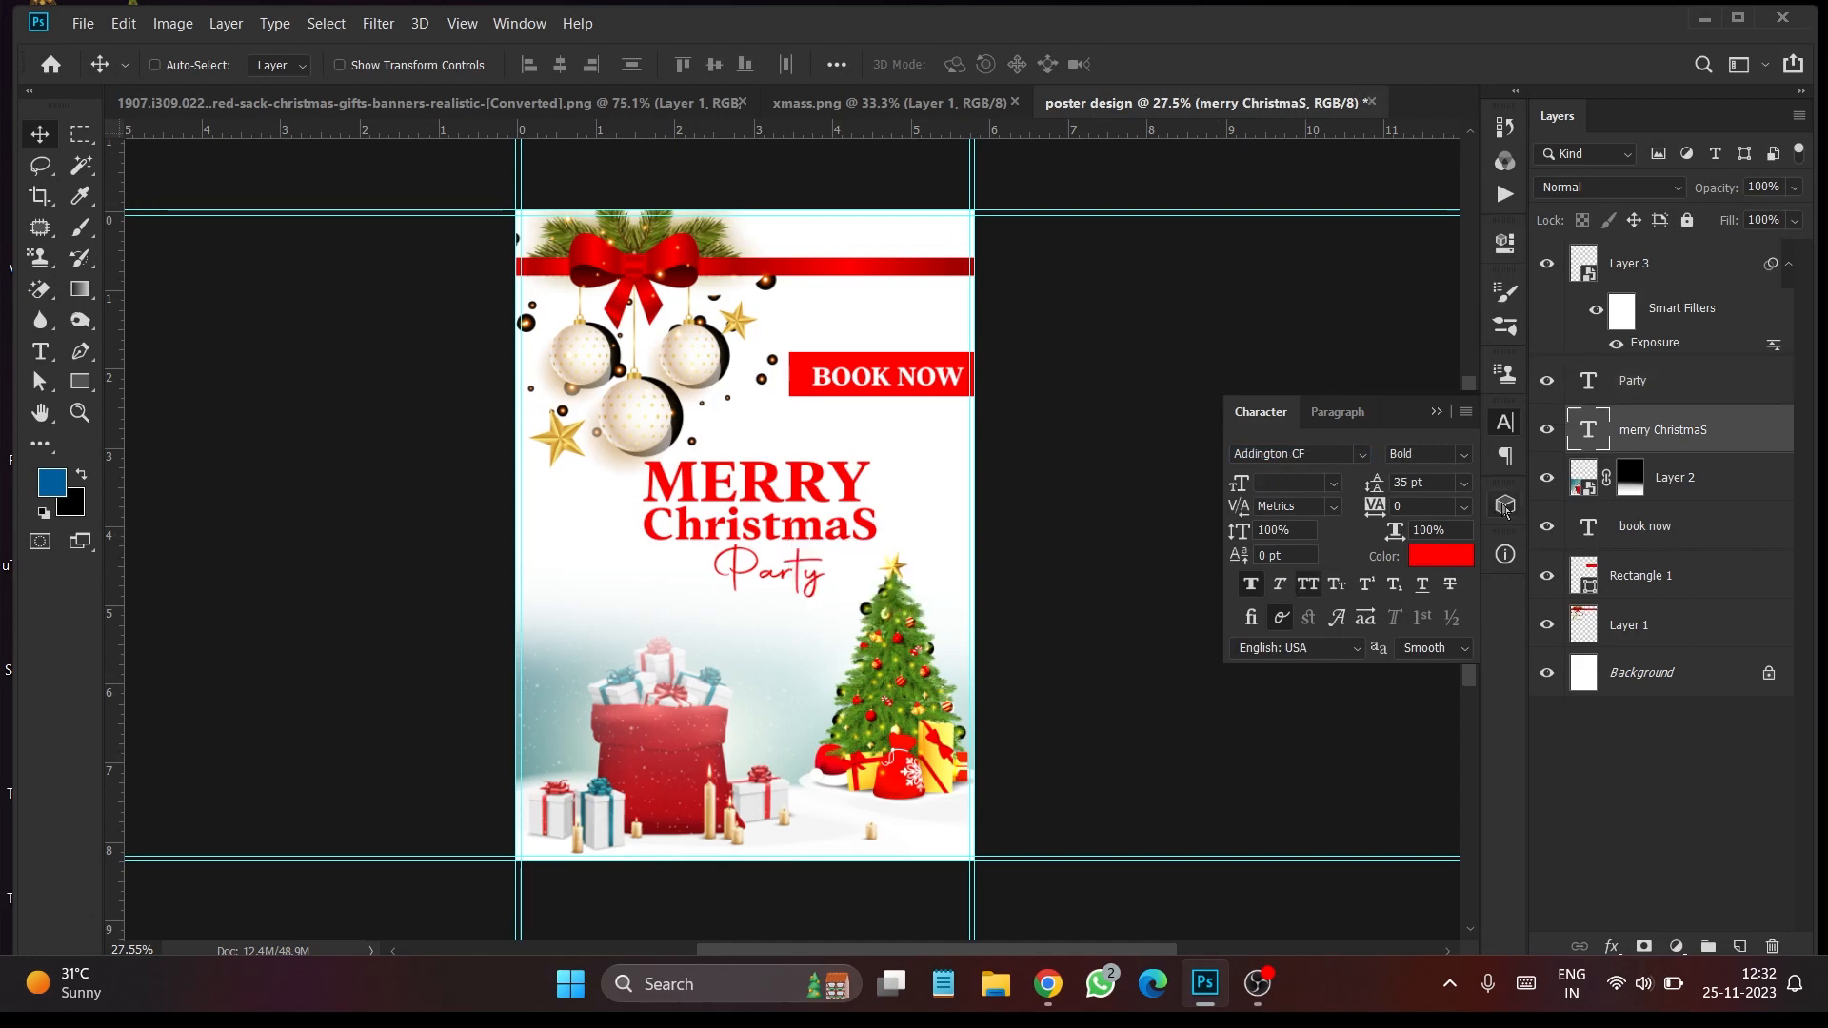
{"action": "double_click", "coordinate": [1665, 409]}
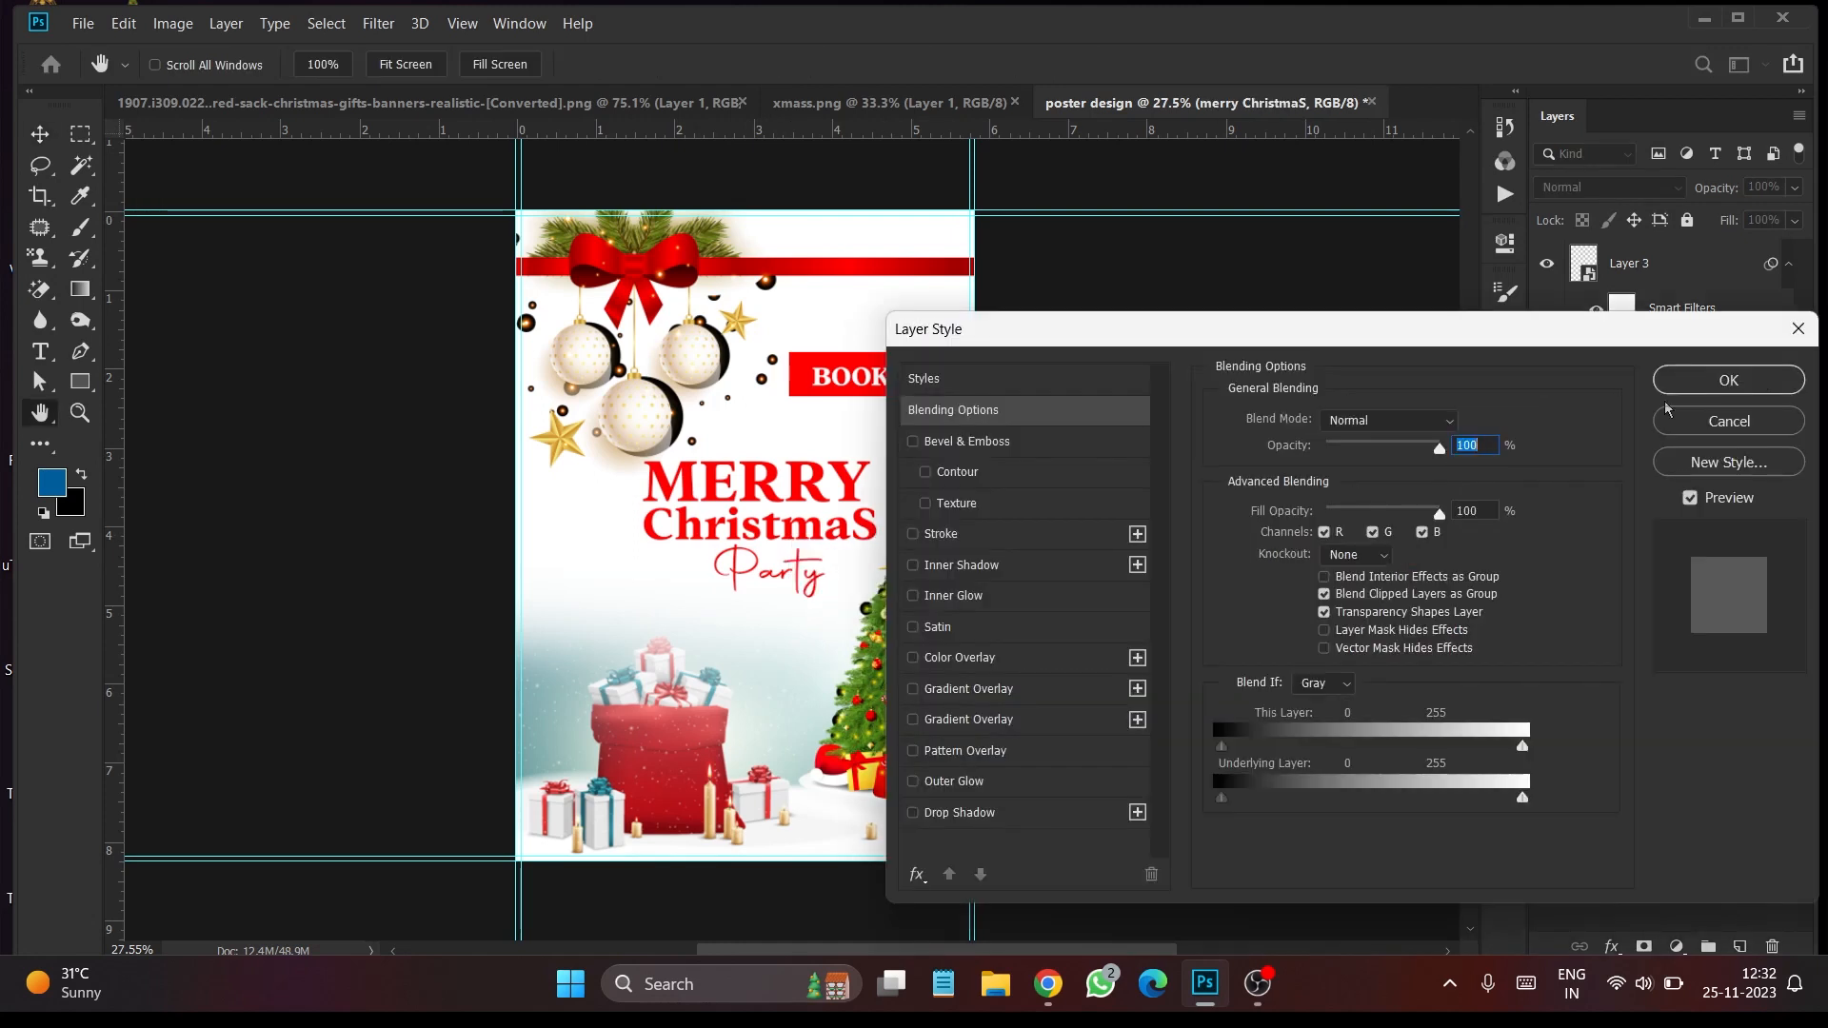
{"action": "left_click", "coordinate": [1748, 421]}
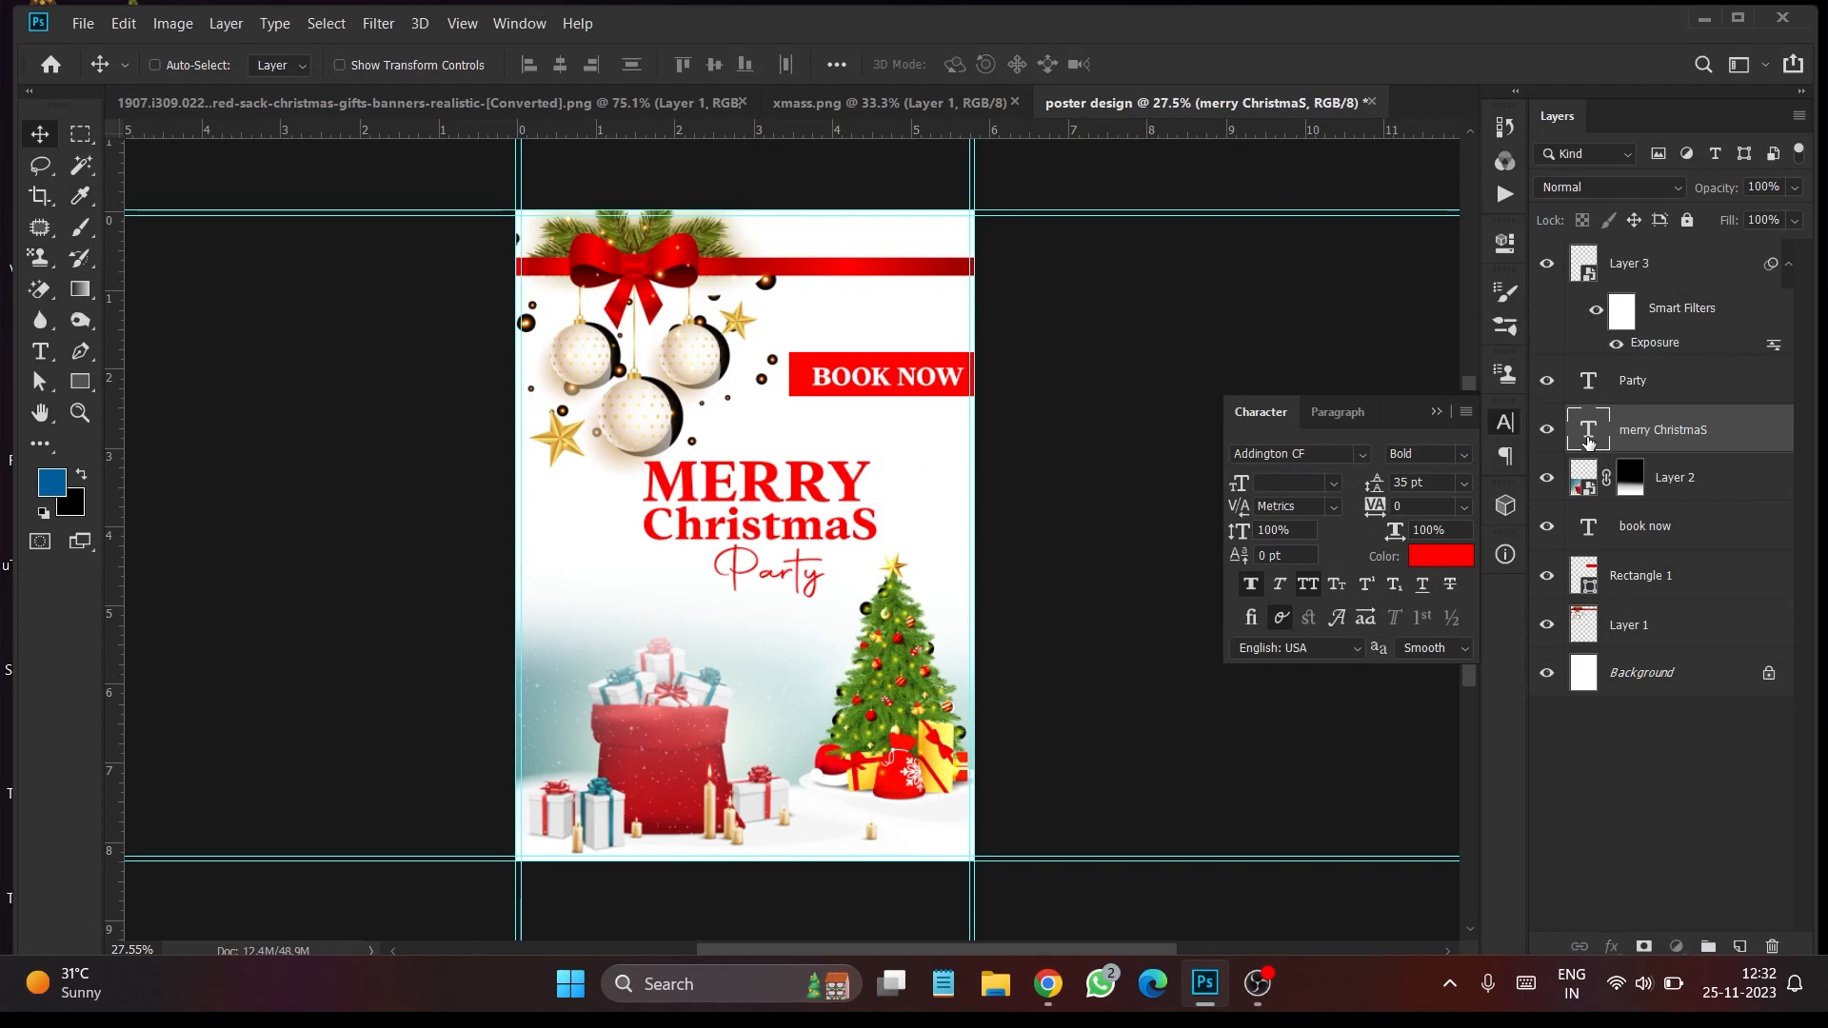
{"action": "double_click", "coordinate": [1588, 442]}
{"action": "left_click_drag", "start_coordinate": [878, 529], "coordinate": [618, 526]}
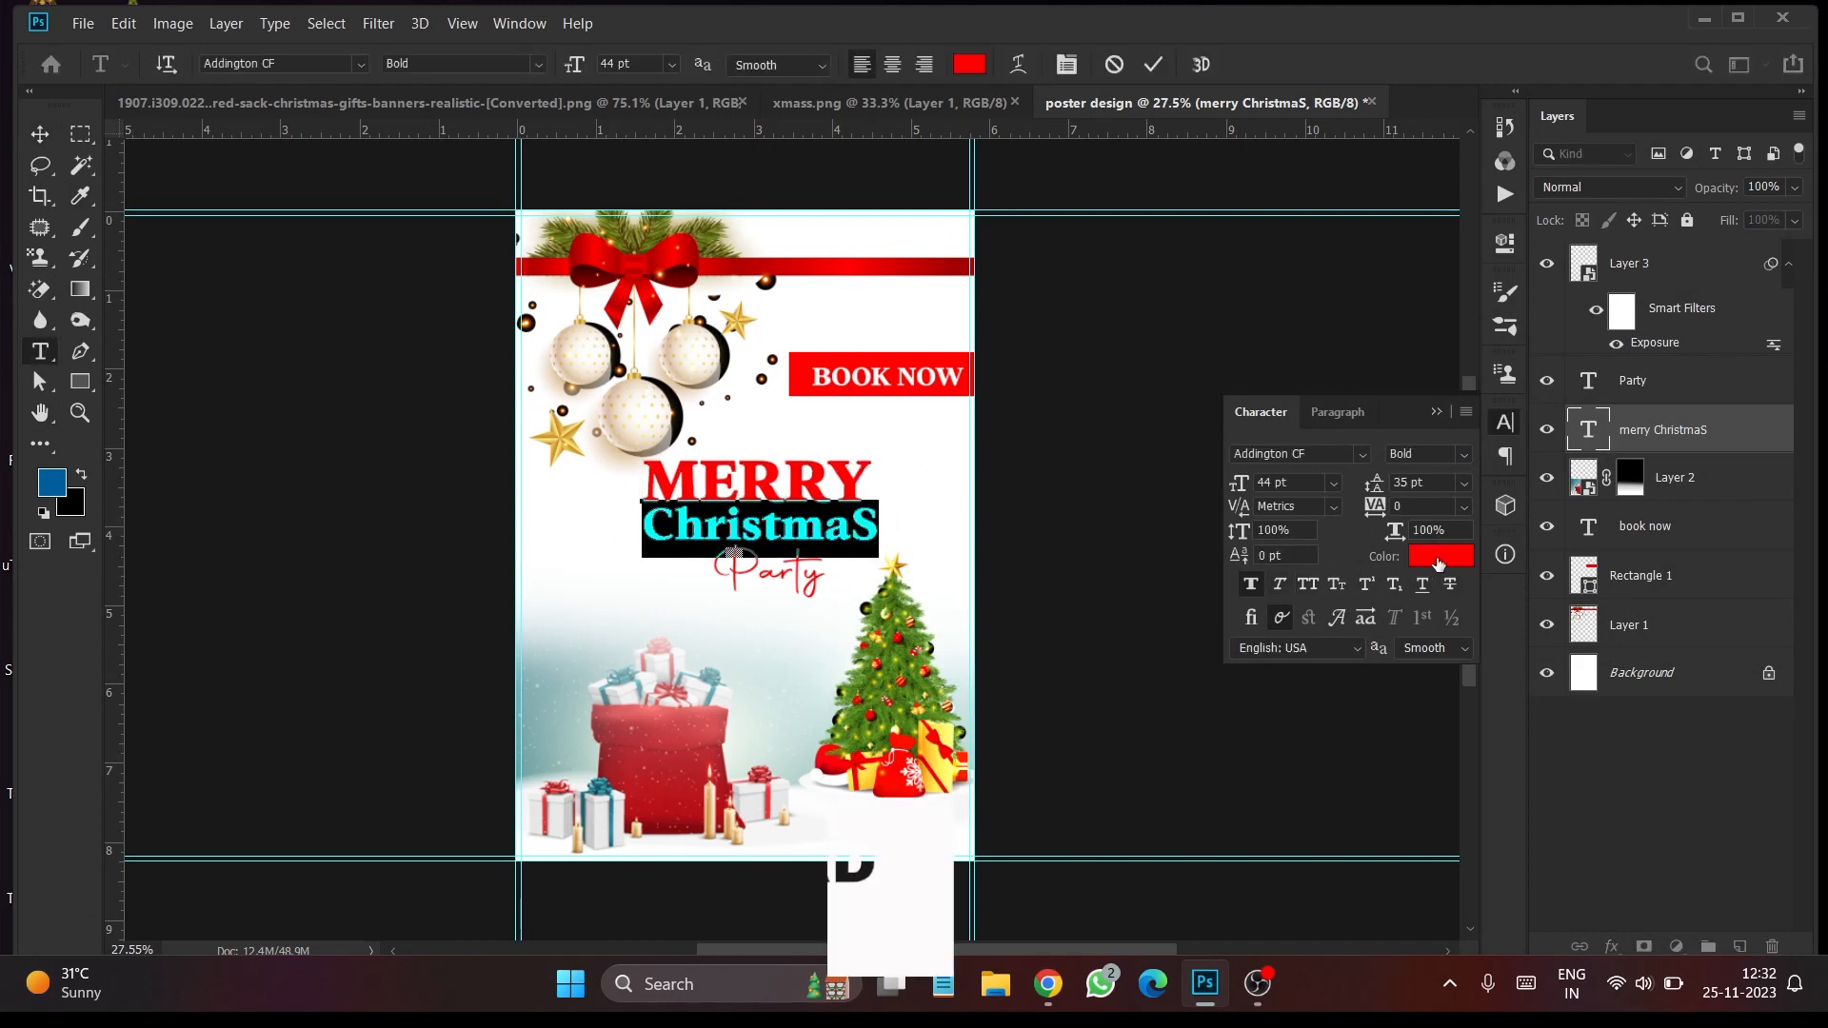
{"action": "left_click", "coordinate": [1438, 563]}
{"action": "left_click", "coordinate": [902, 619]}
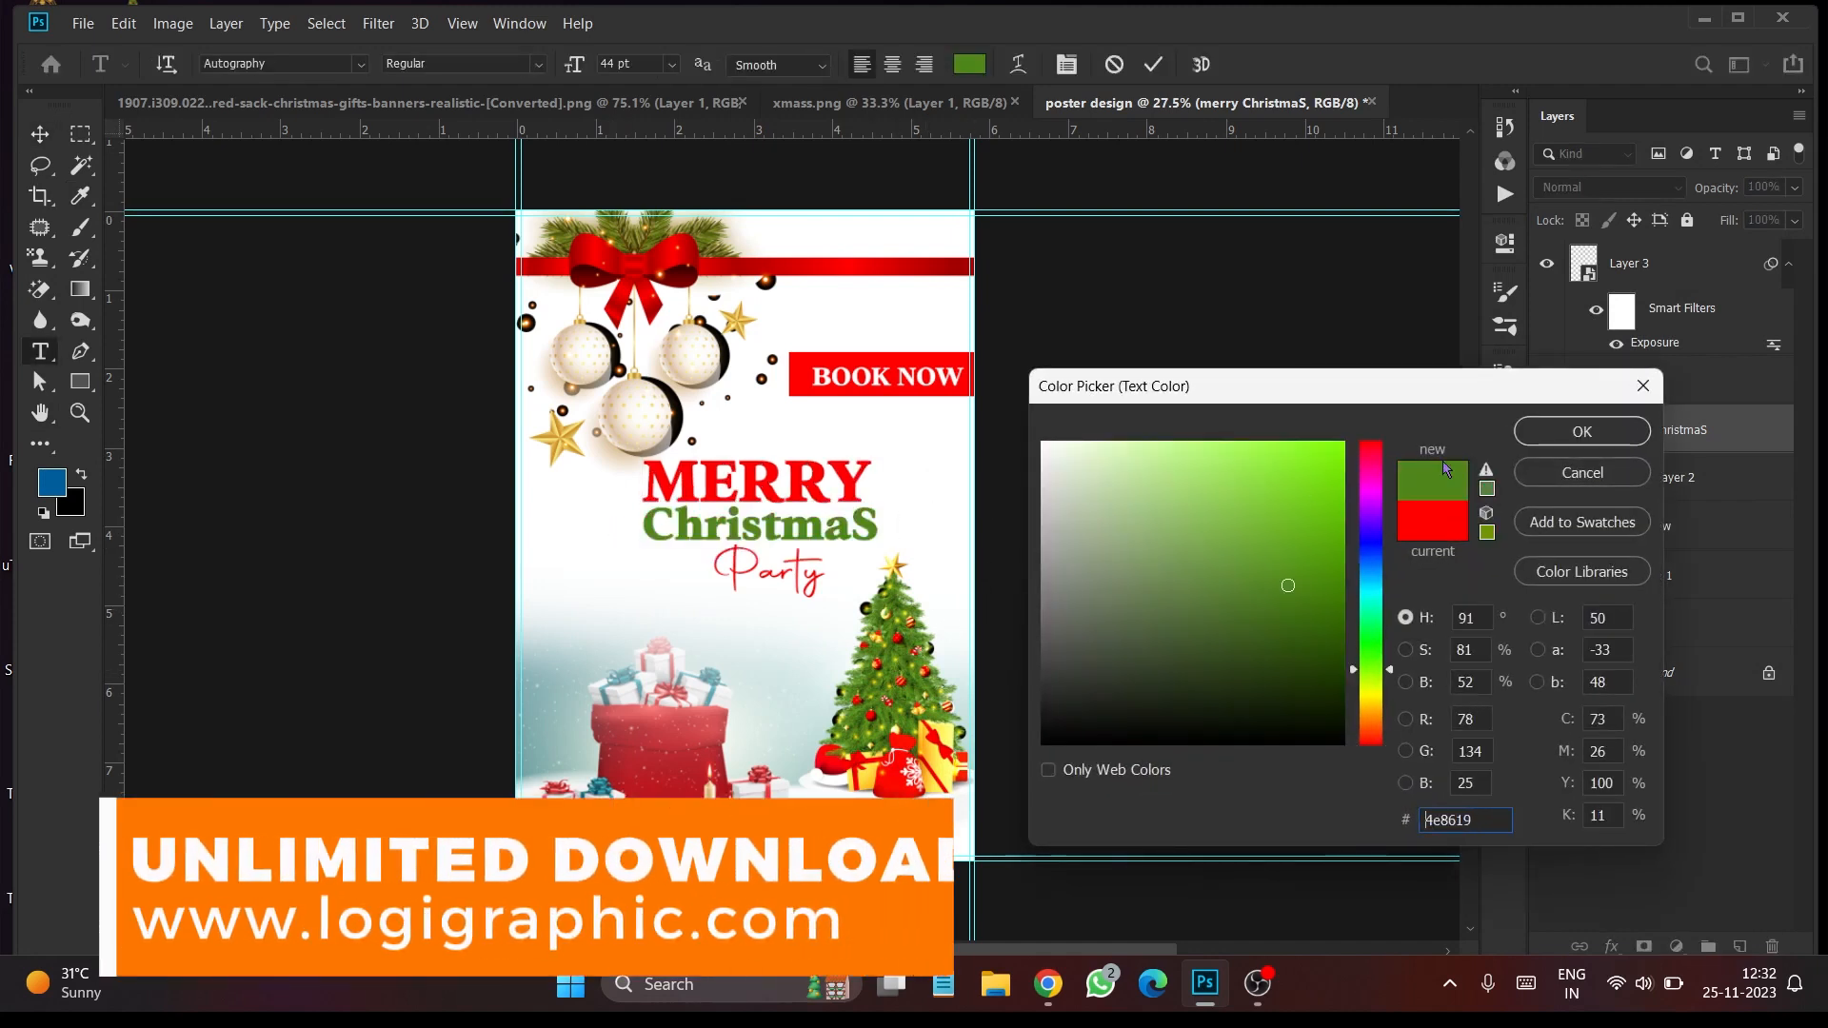
{"action": "key", "text": "Return"}
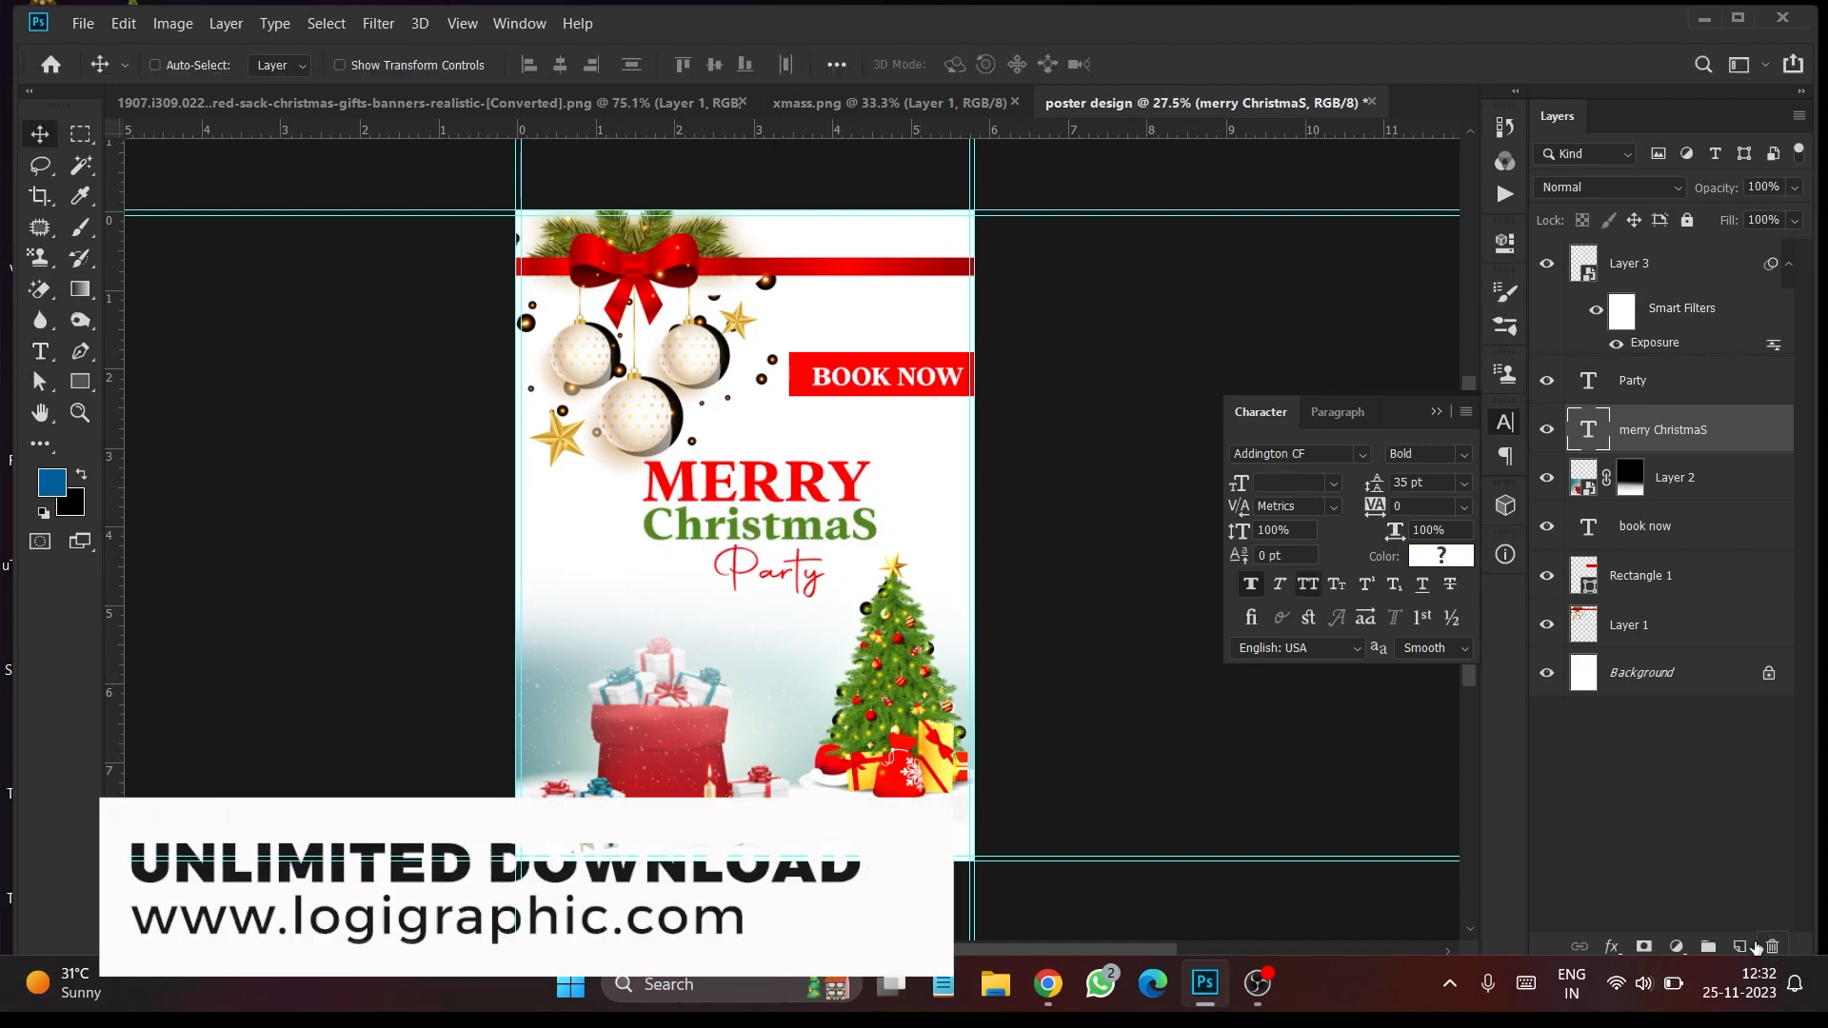
On a new layer, draw a label-like custom shape about 796 × 150 px beneath the word Party
{"action": "left_click", "coordinate": [1739, 947]}
{"action": "left_click", "coordinate": [80, 380]}
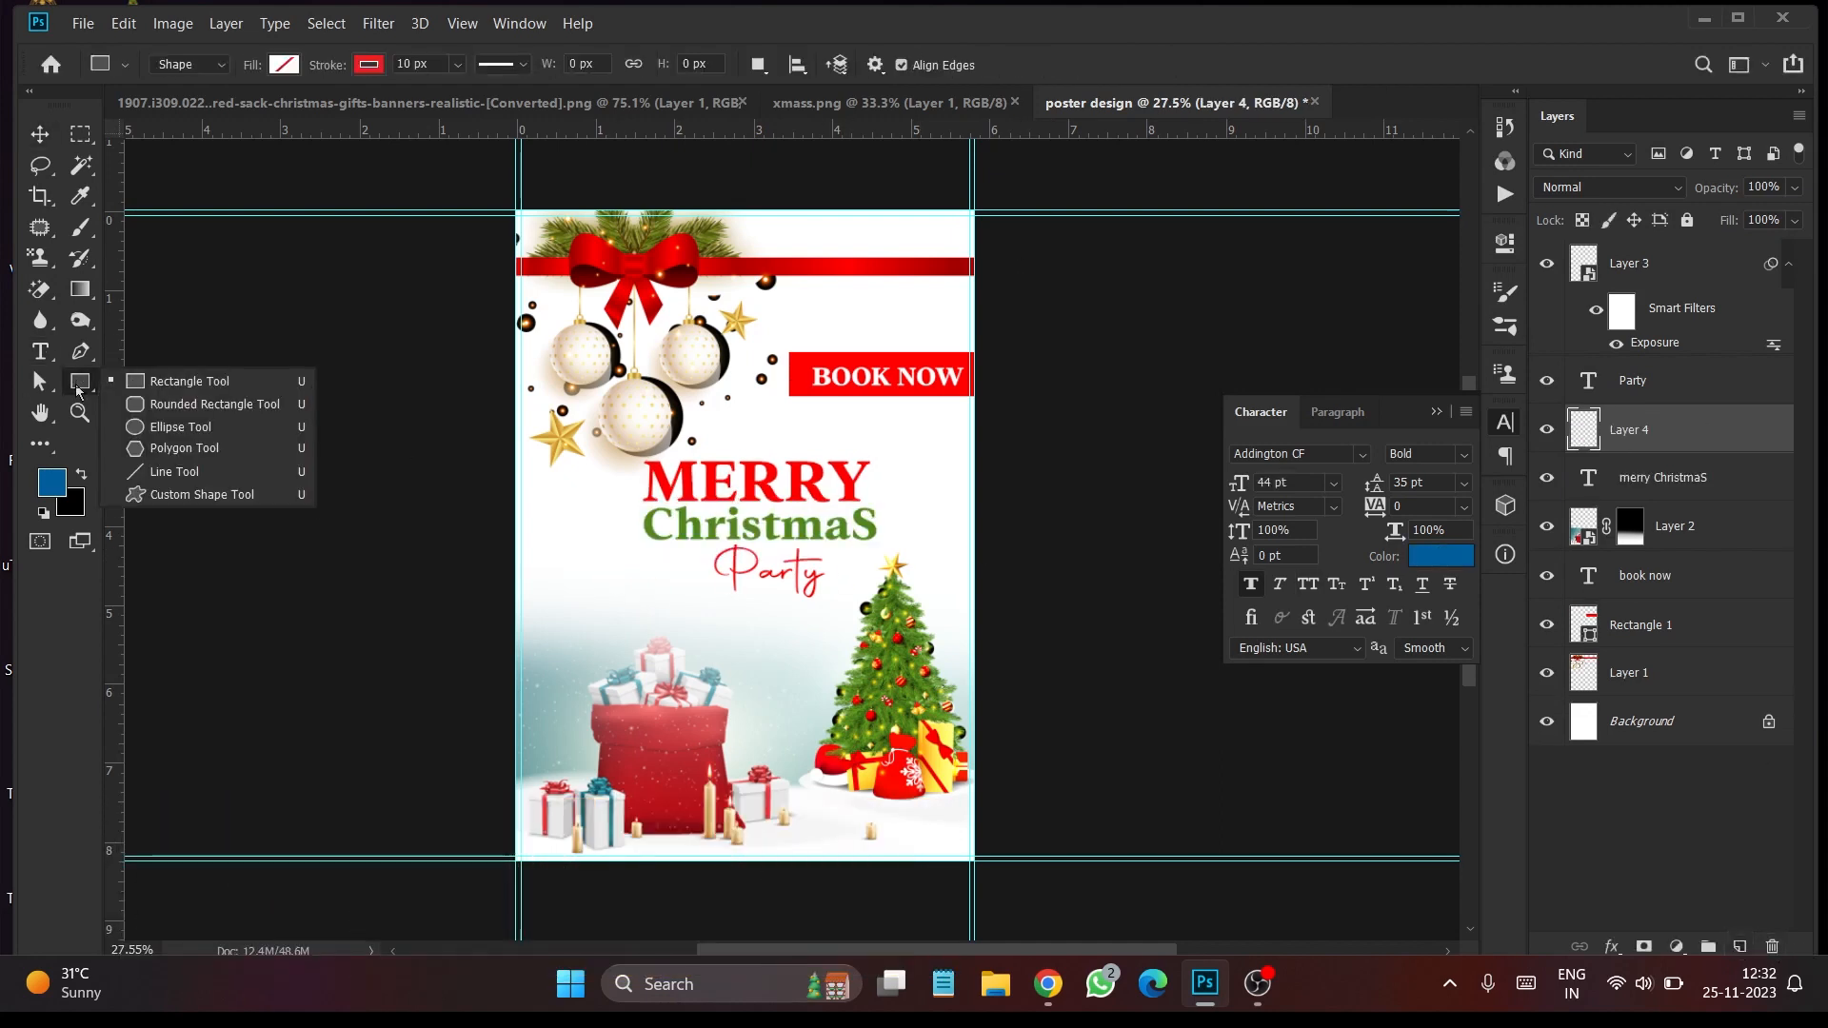
{"action": "left_click", "coordinate": [161, 497]}
{"action": "left_click", "coordinate": [963, 75]}
{"action": "scroll", "coordinate": [971, 481], "scroll_direction": "down", "scroll_amount": 5}
{"action": "scroll", "coordinate": [977, 505], "scroll_direction": "down", "scroll_amount": 3}
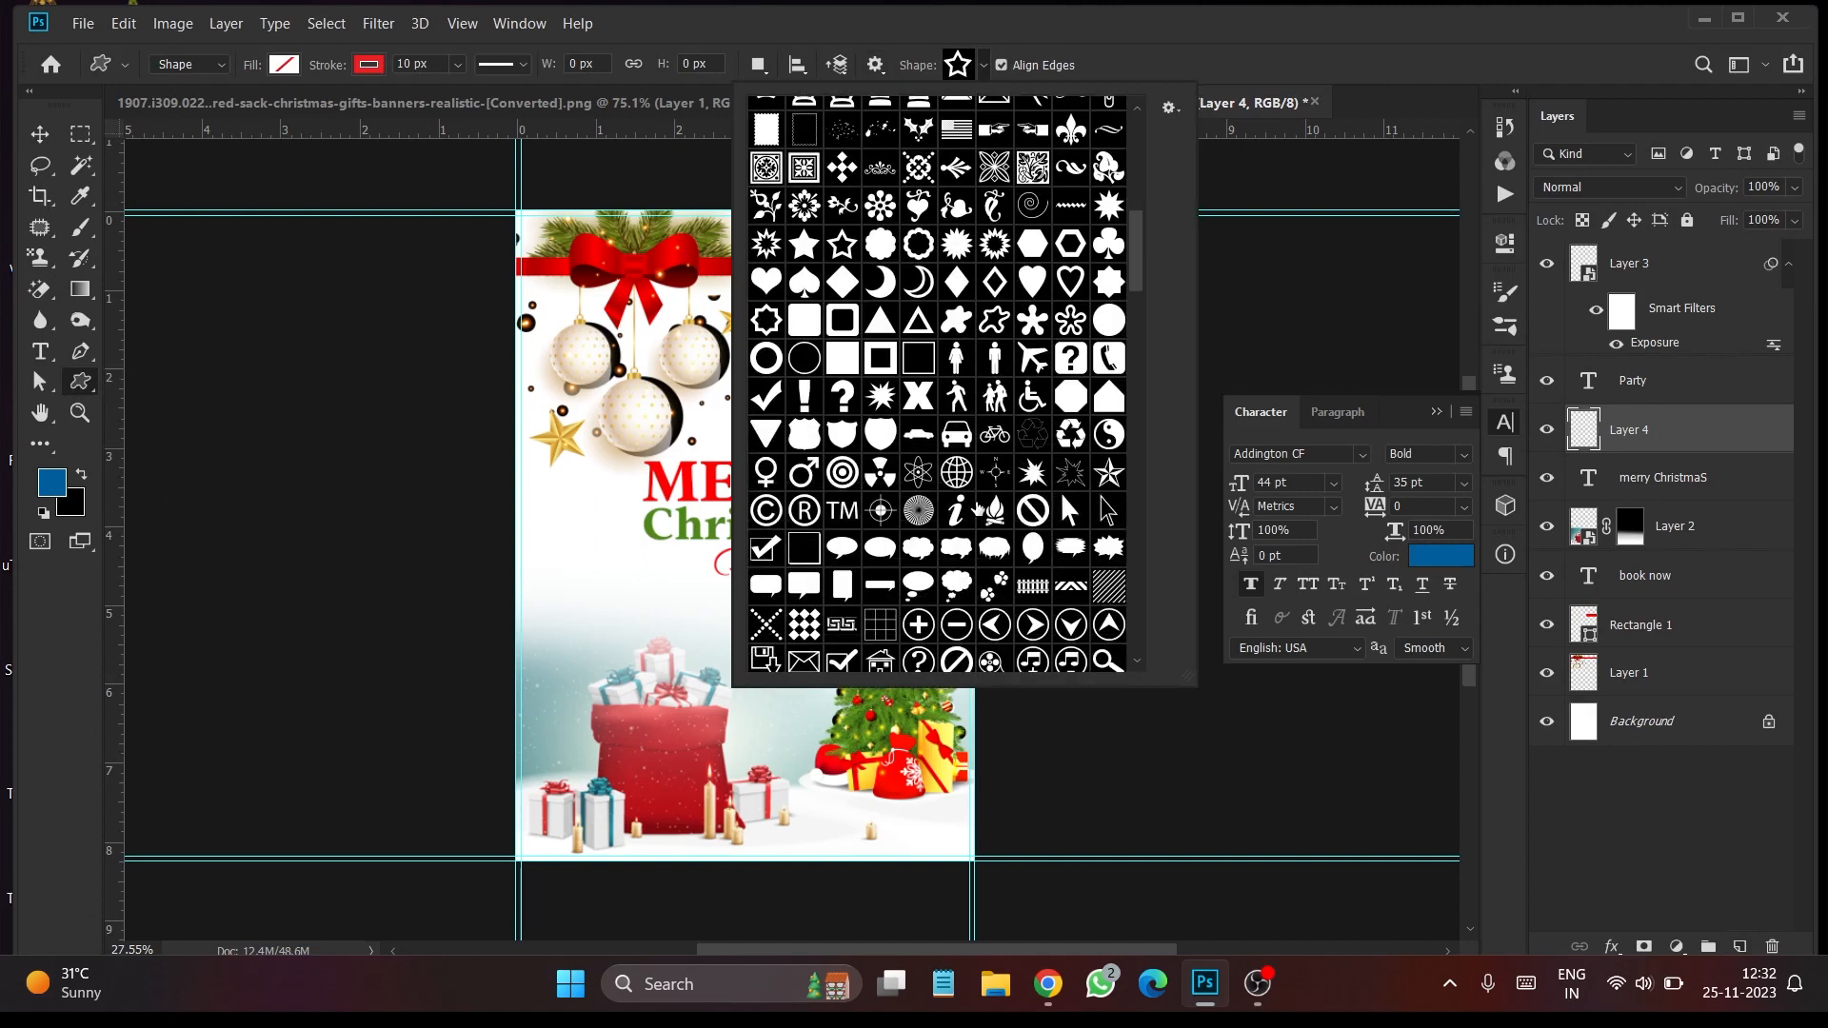
{"action": "left_click_drag", "start_coordinate": [1140, 290], "coordinate": [1155, 512]}
{"action": "left_click", "coordinate": [994, 400]}
{"action": "left_click", "coordinate": [833, 592]}
{"action": "left_click", "coordinate": [961, 388]}
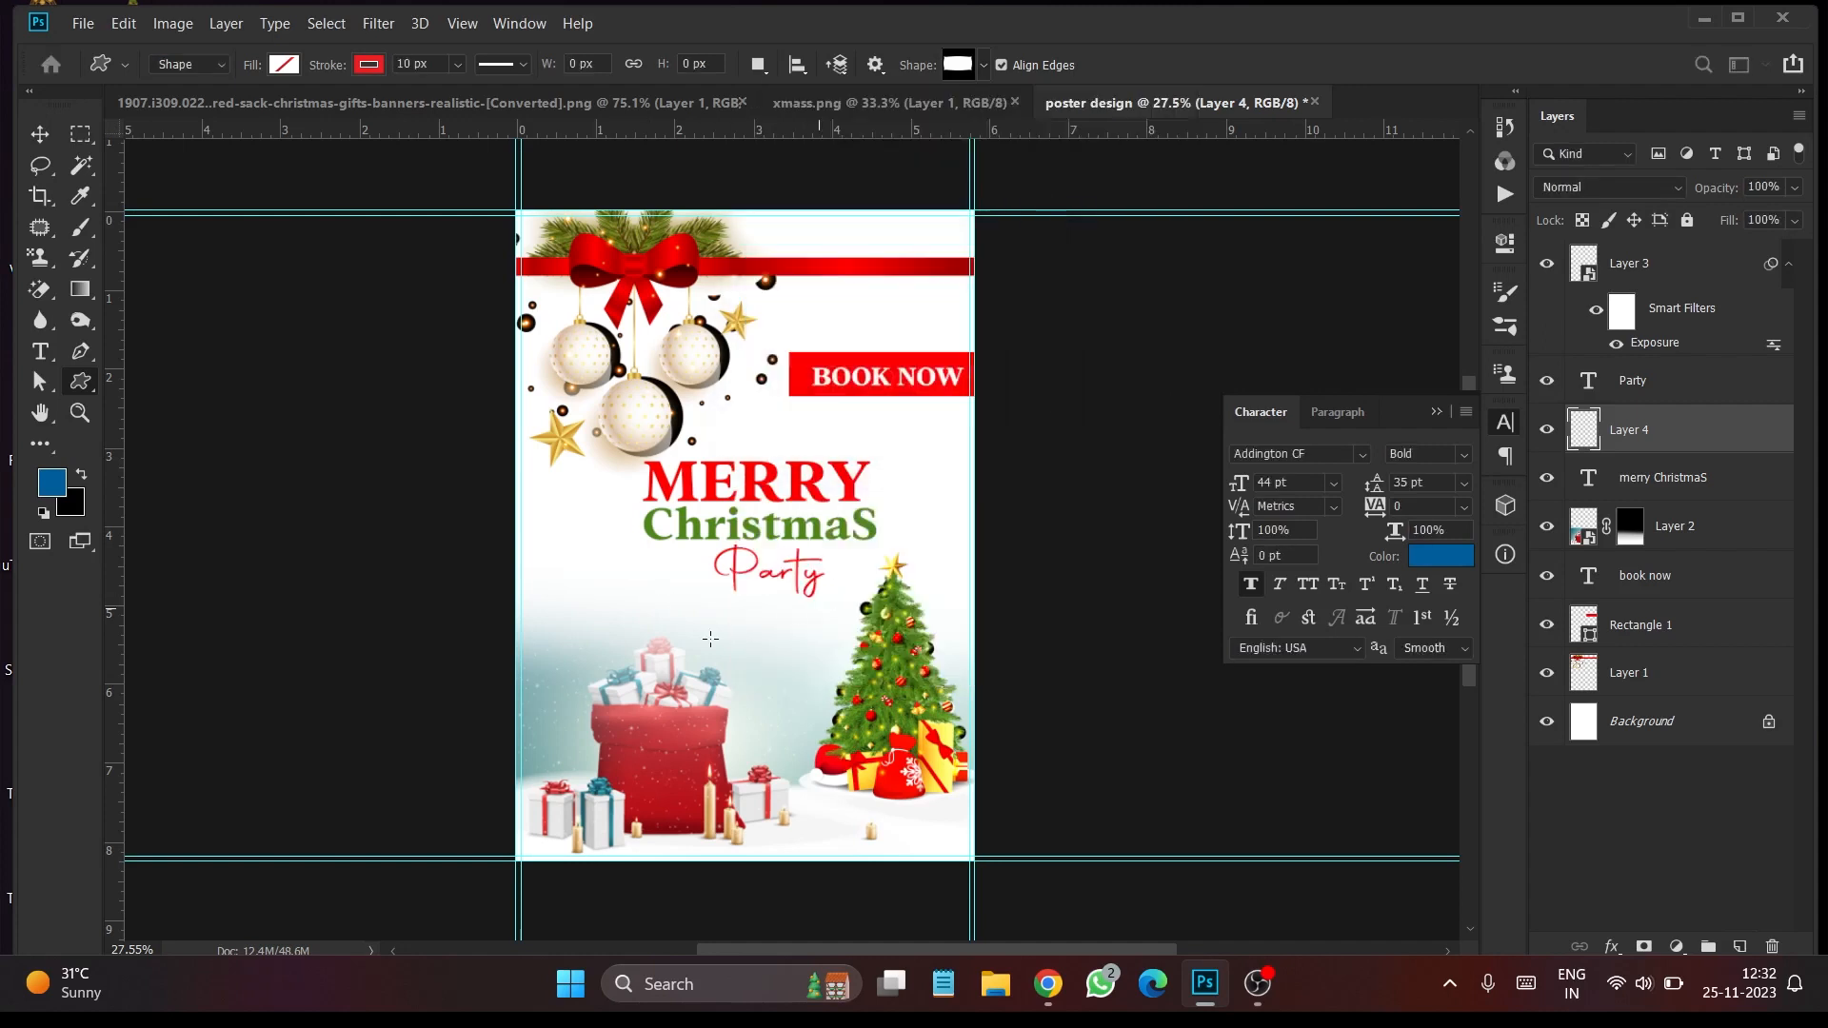
{"action": "left_click_drag", "start_coordinate": [640, 600], "coordinate": [845, 638]}
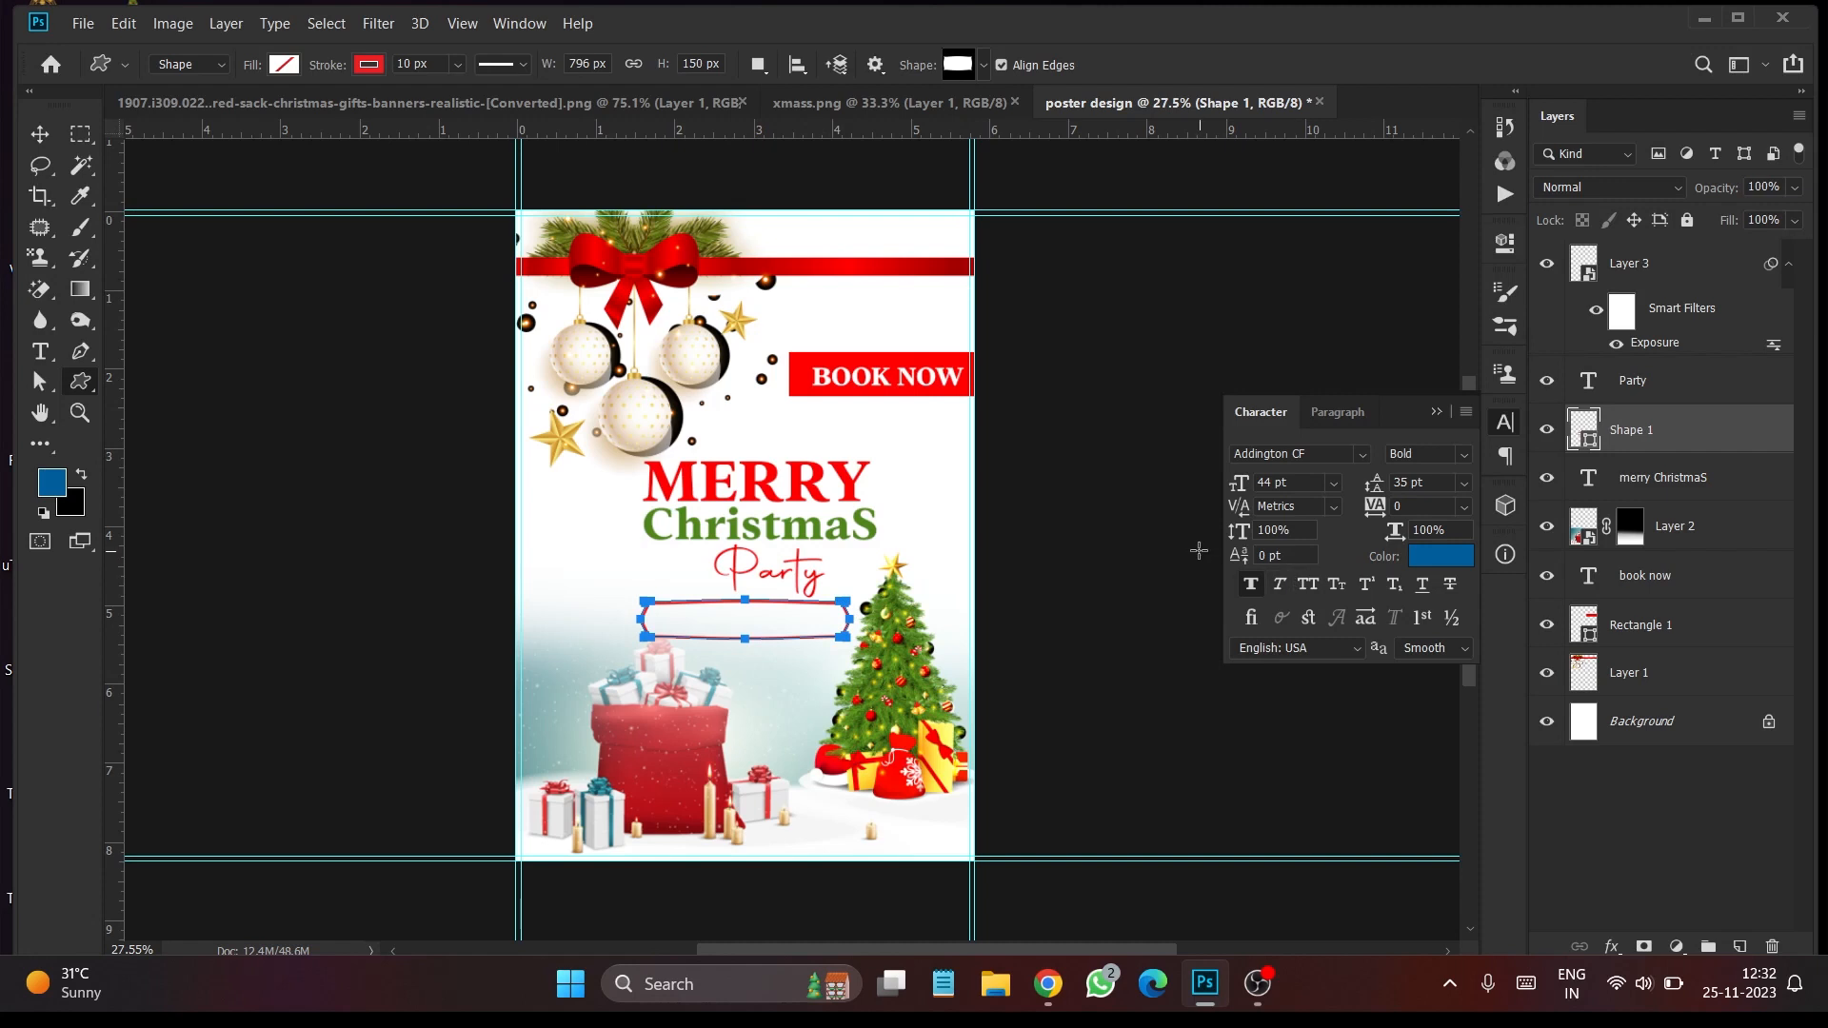
Fill the label shape with dark blue and remove its outline
{"action": "left_click", "coordinate": [283, 64]}
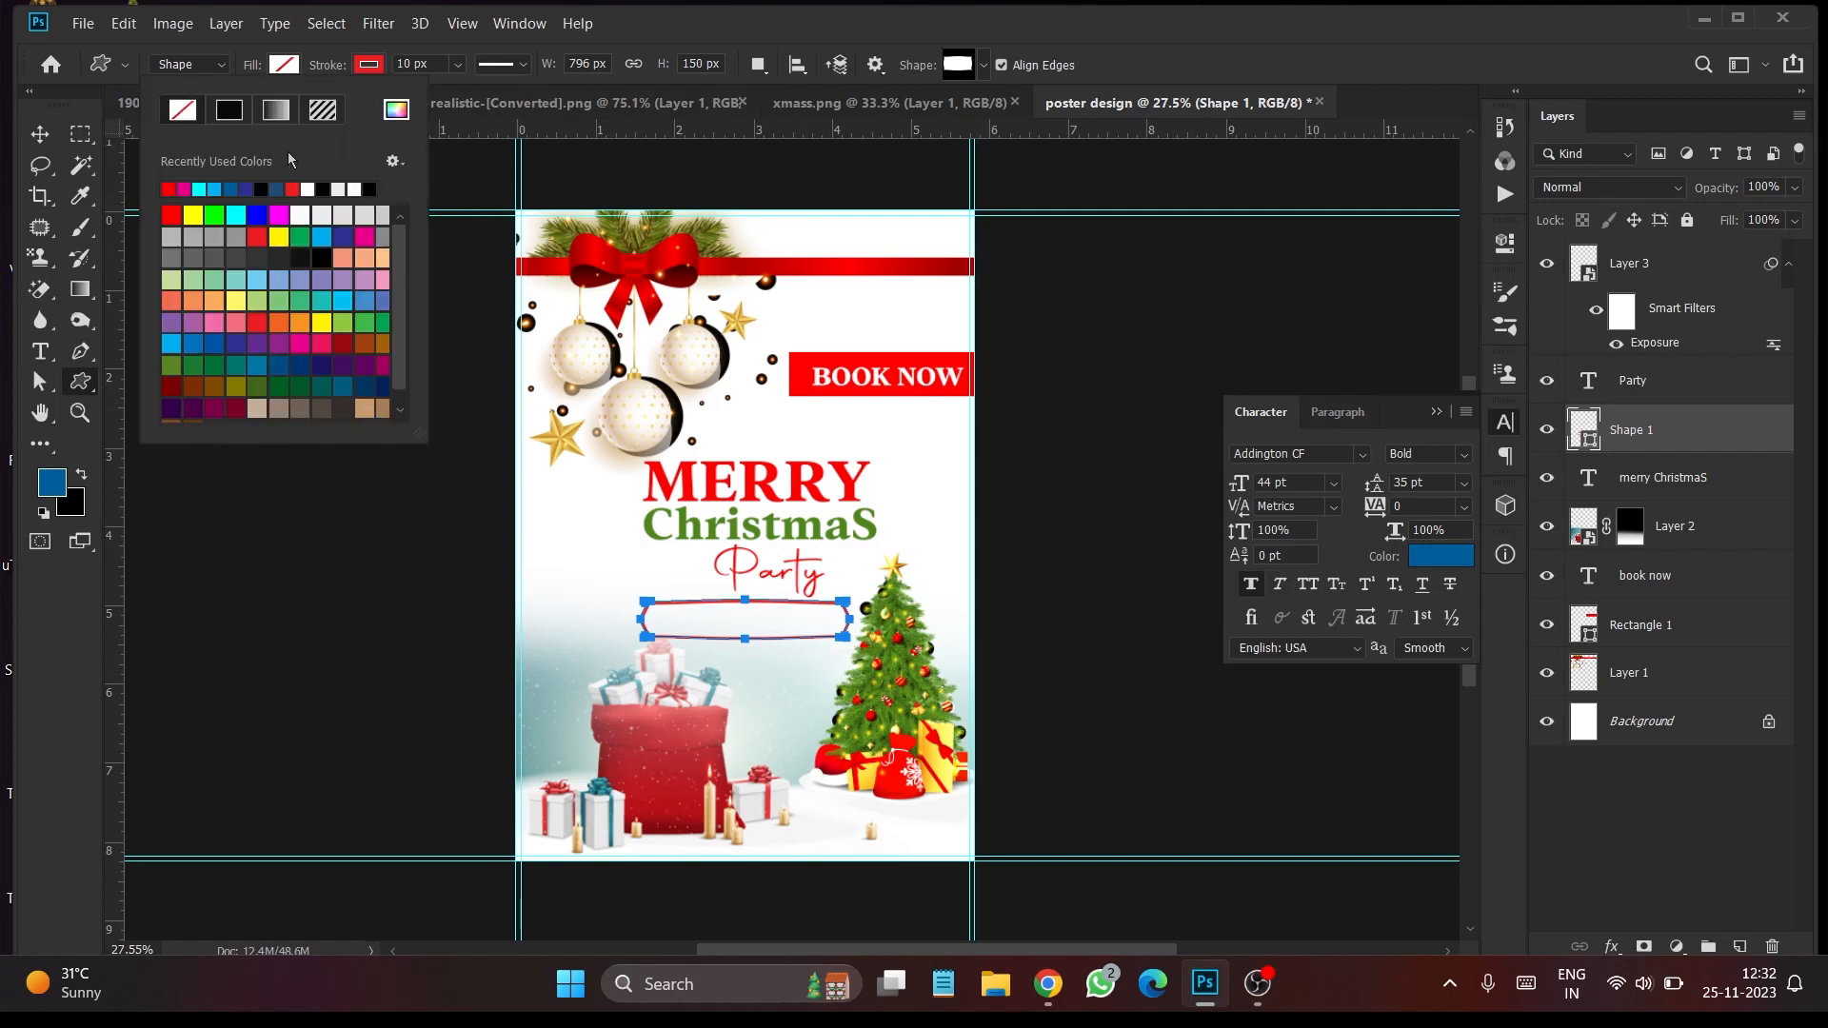
{"action": "left_click", "coordinate": [280, 188]}
{"action": "left_click", "coordinate": [372, 65]}
{"action": "left_click", "coordinate": [372, 66]}
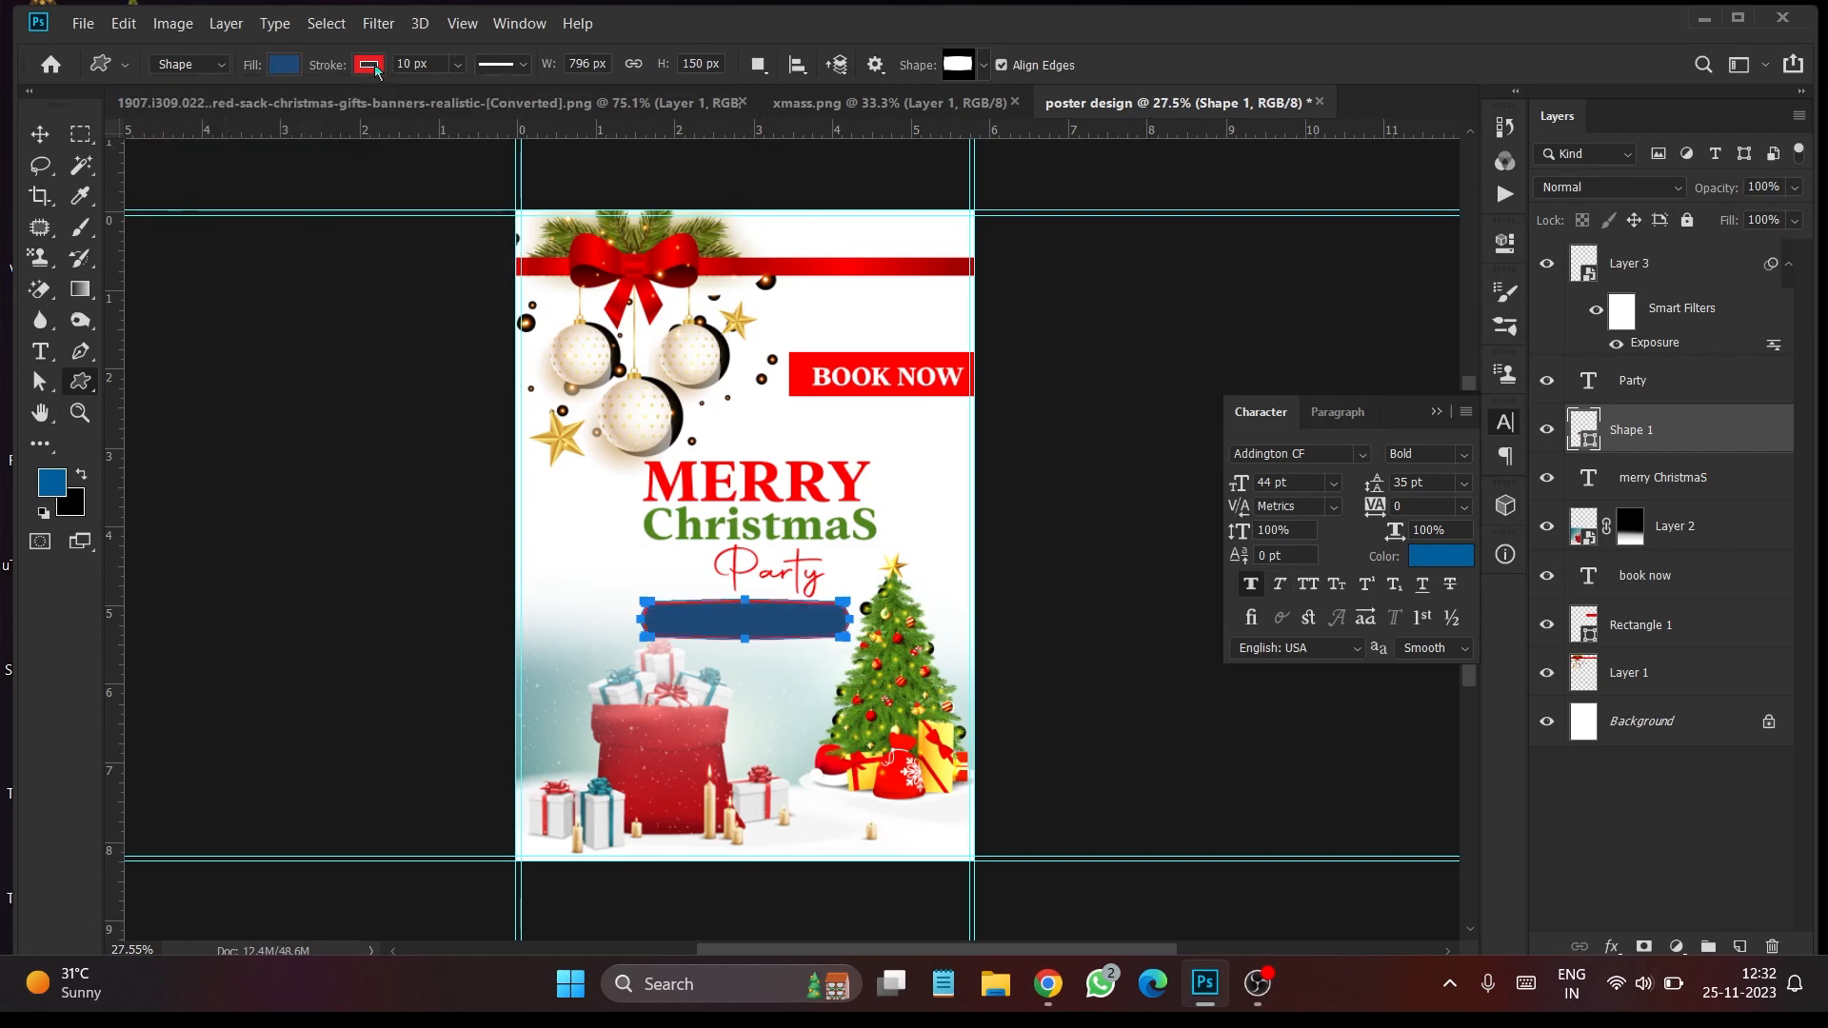
{"action": "left_click", "coordinate": [370, 65]}
{"action": "left_click", "coordinate": [267, 113]}
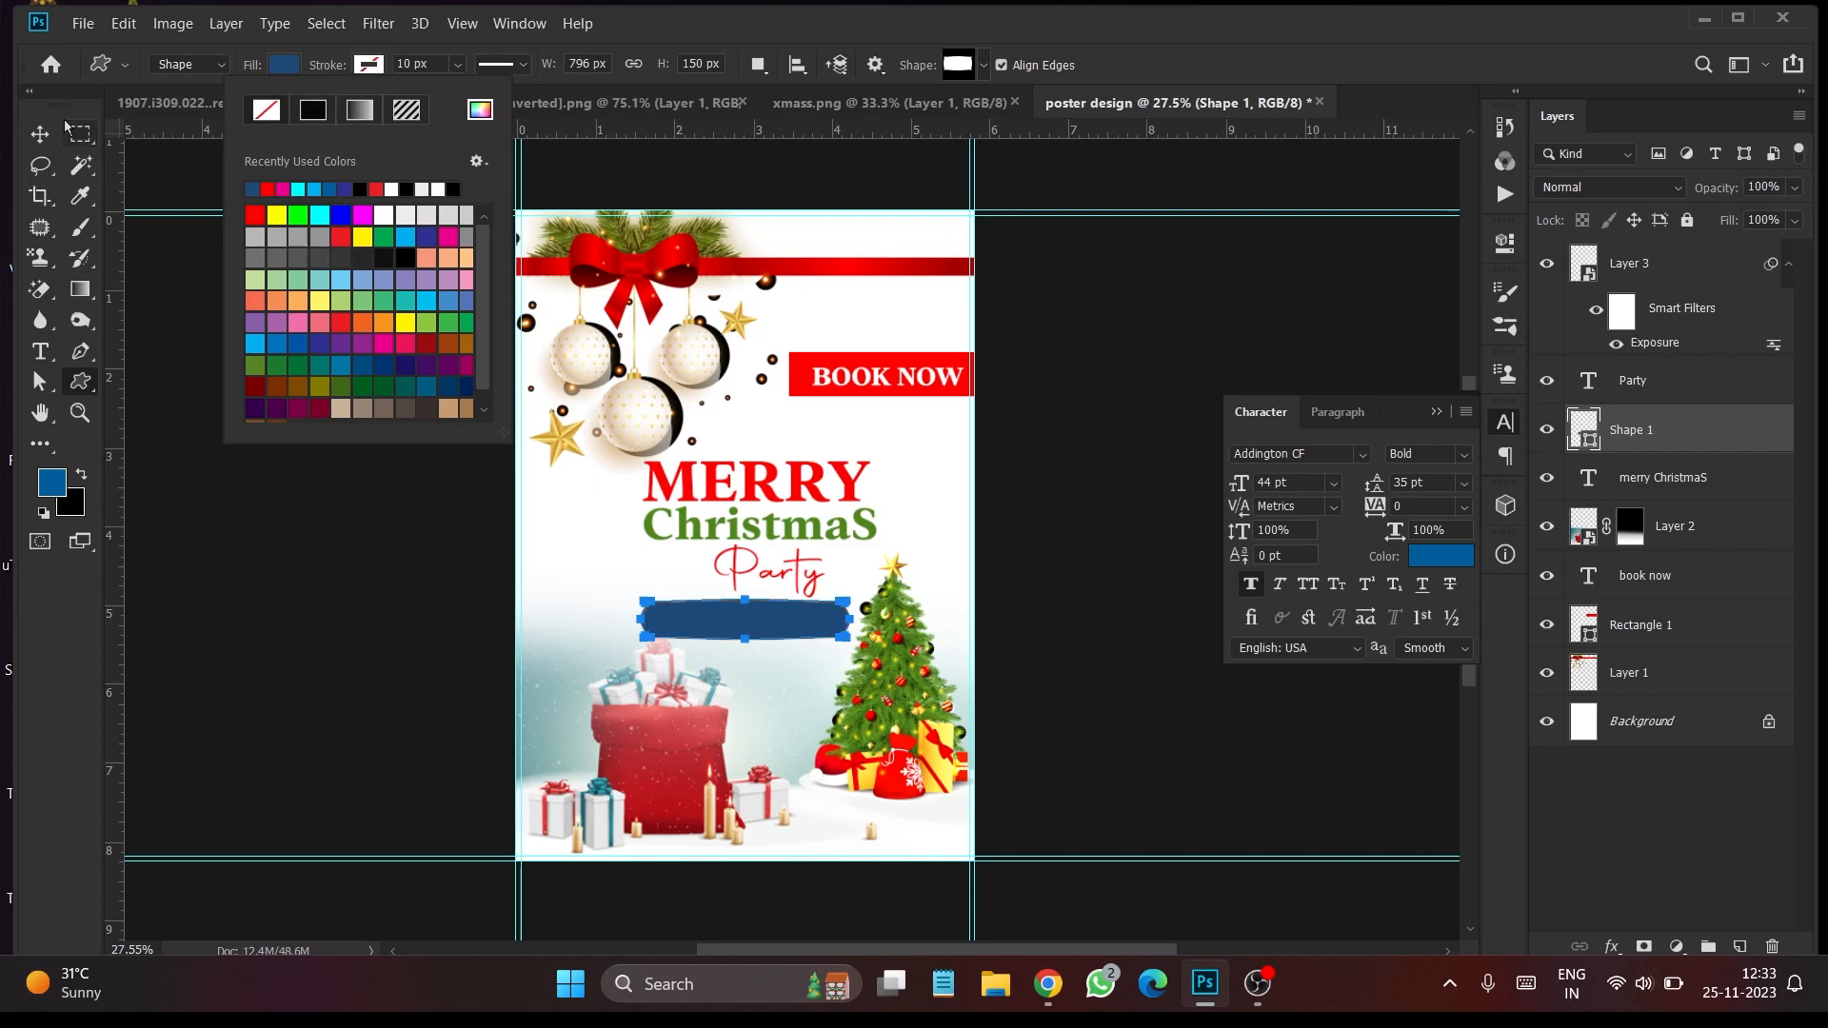
Change the label shape's fill to red (ff0000), sampled from the word MERRY
{"action": "left_click", "coordinate": [40, 134]}
{"action": "double_click", "coordinate": [1589, 446]}
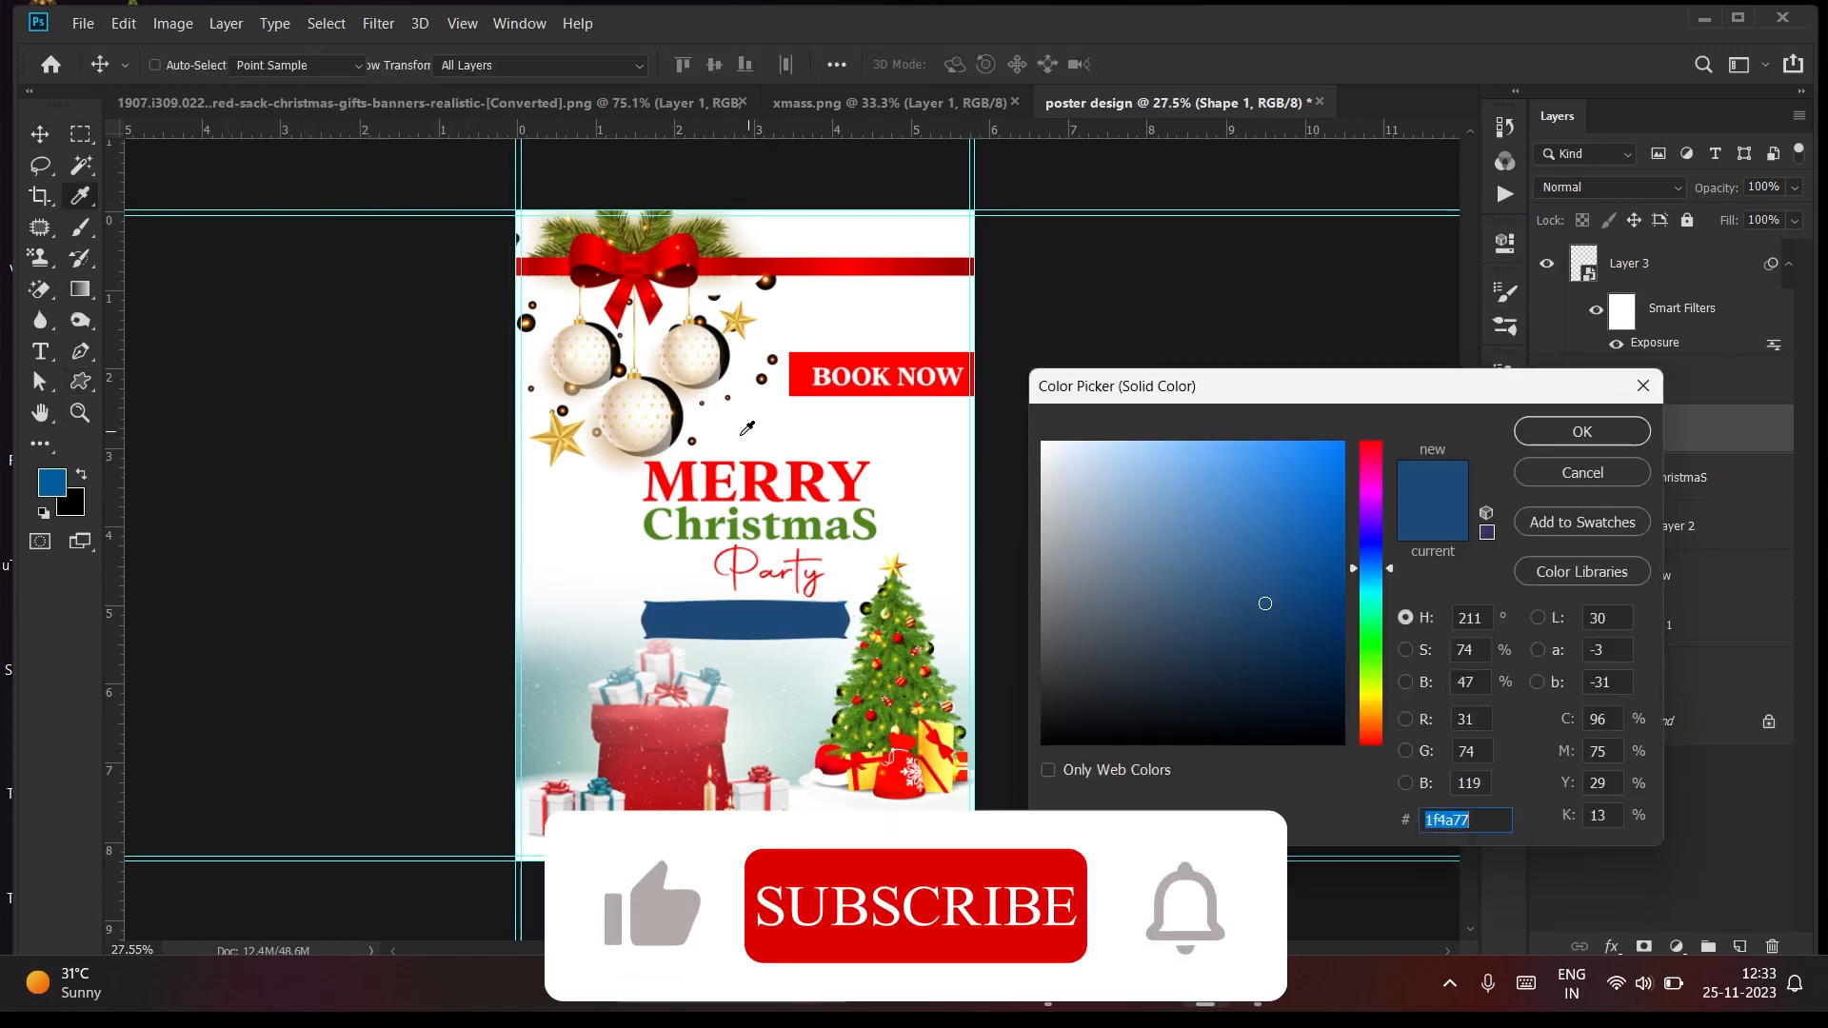
{"action": "left_click", "coordinate": [766, 478]}
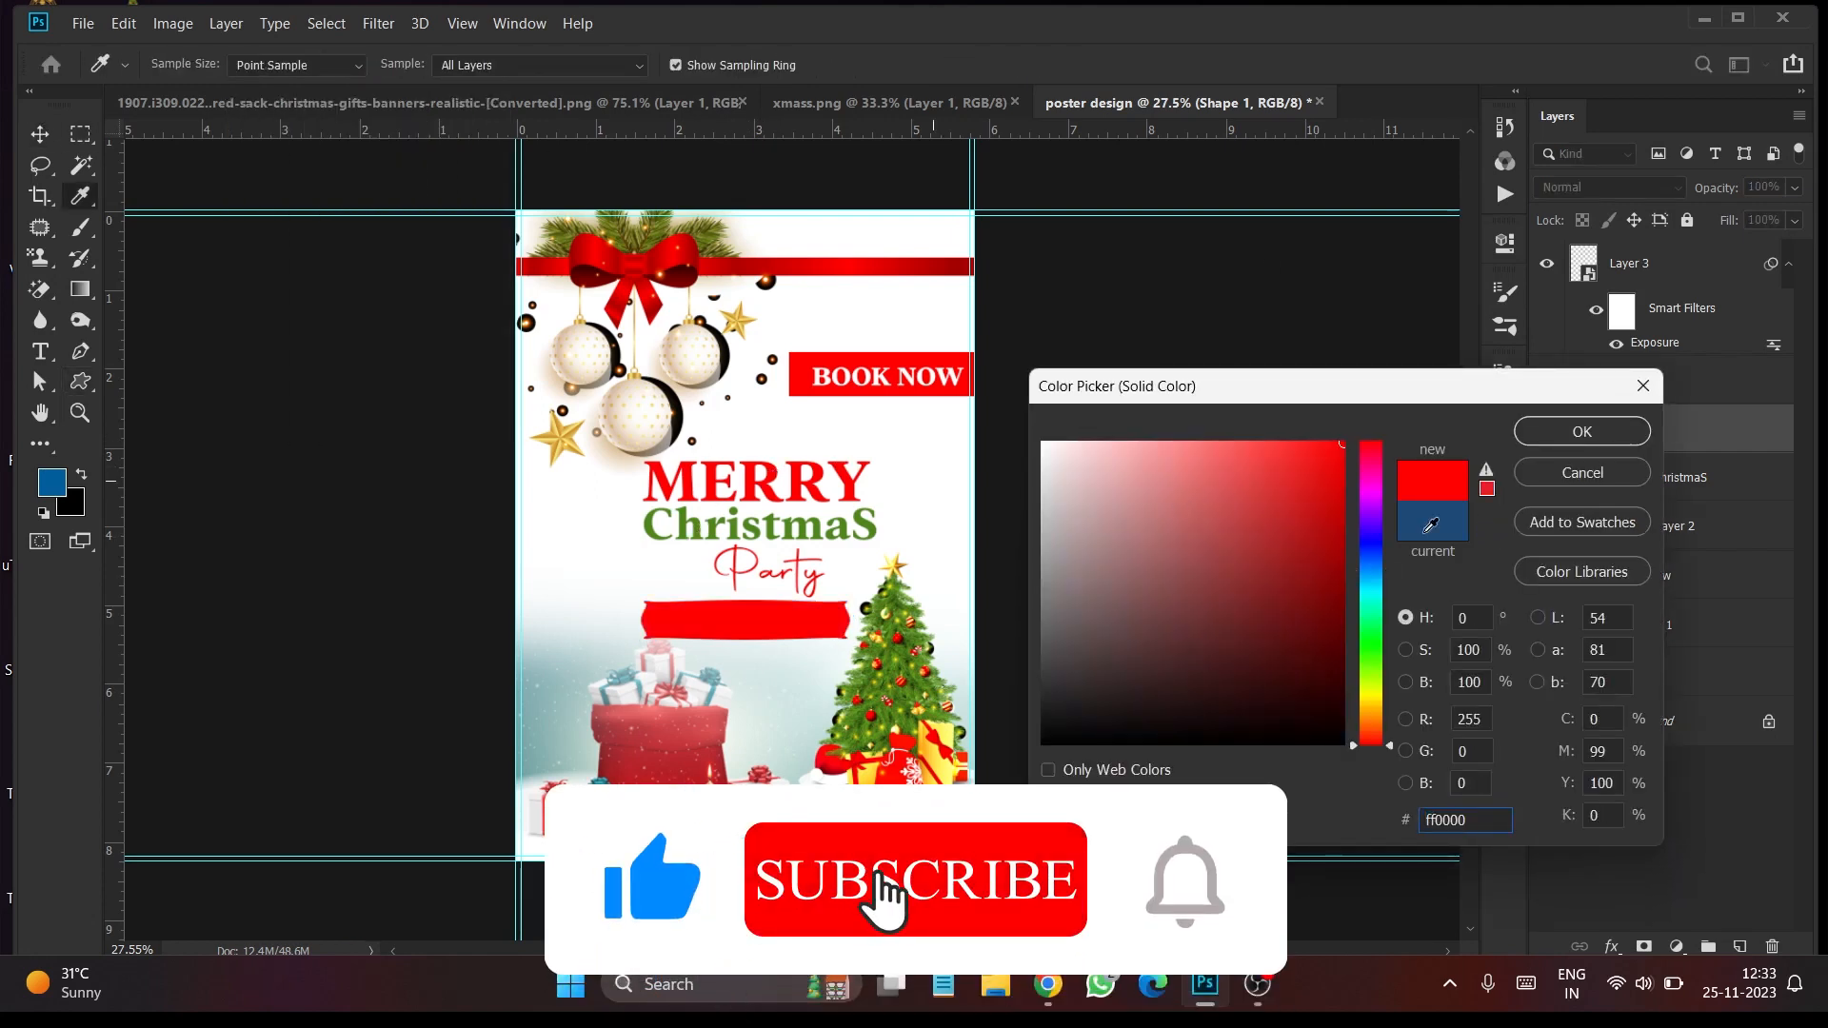
{"action": "left_click", "coordinate": [1581, 431]}
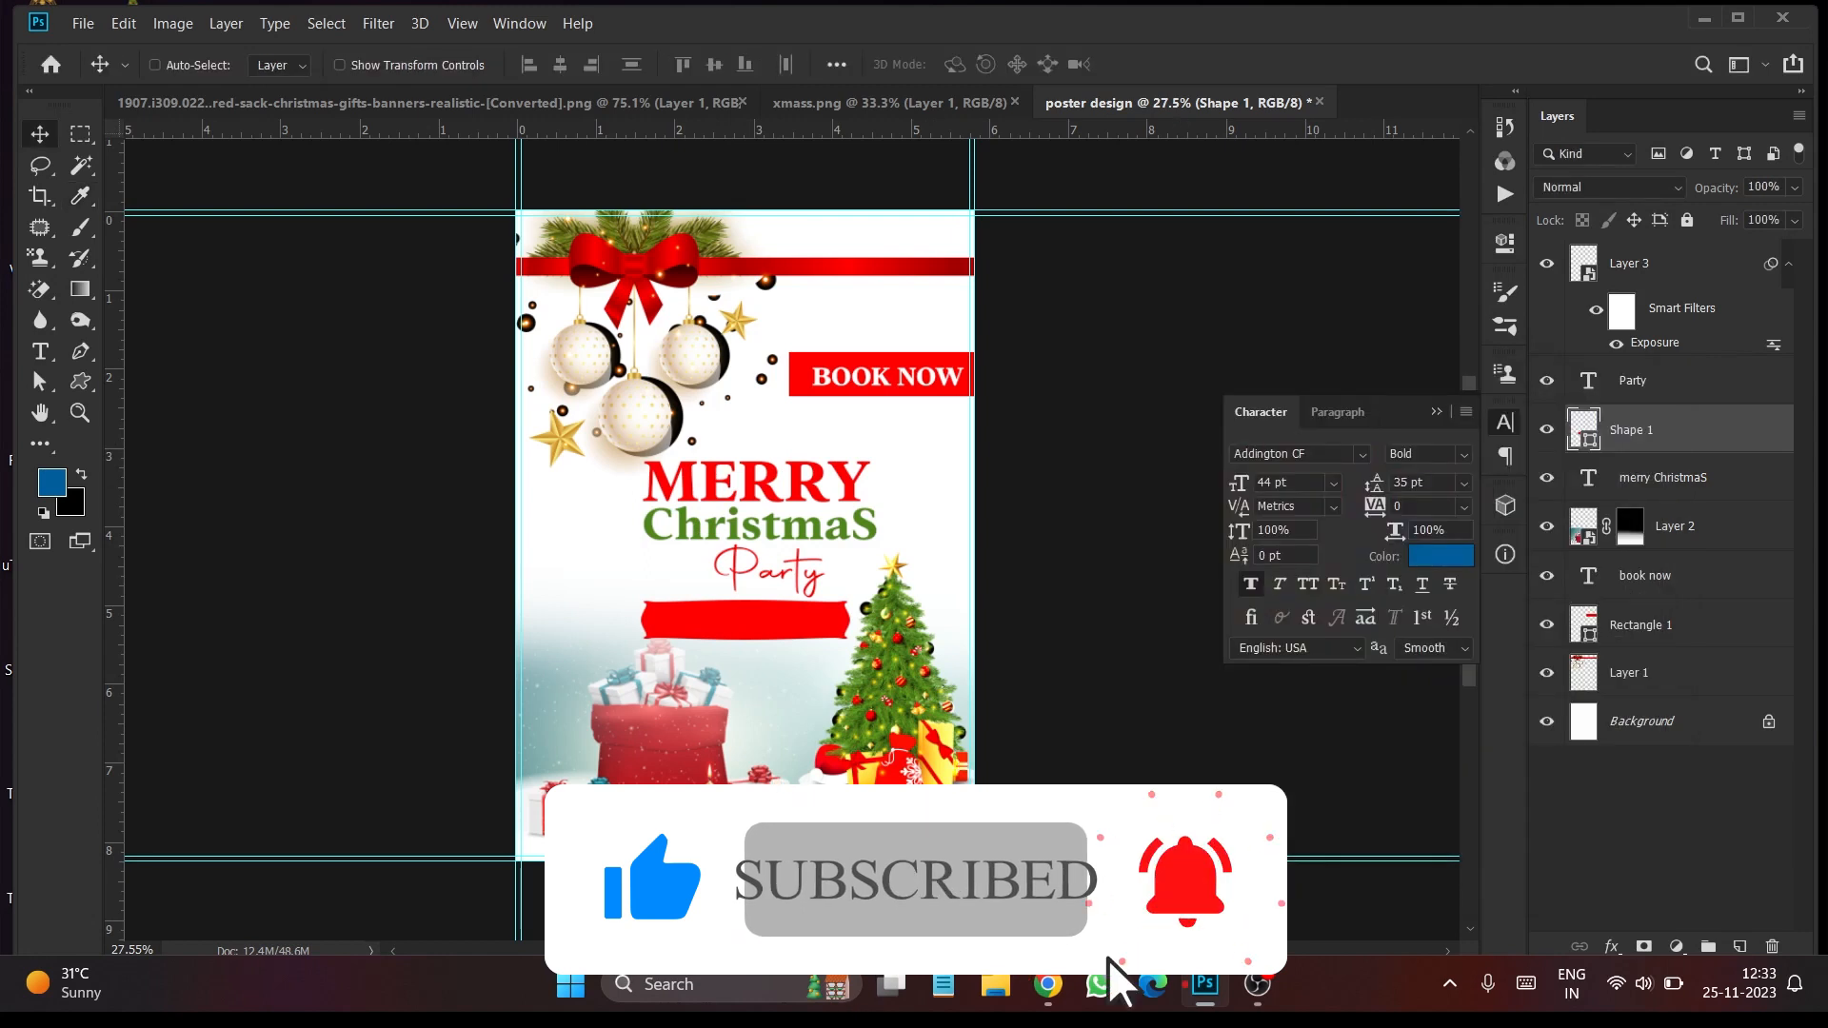
Add a Gradient Overlay effect to the label shape
{"action": "left_click", "coordinate": [1676, 947]}
{"action": "left_click", "coordinate": [1618, 950]}
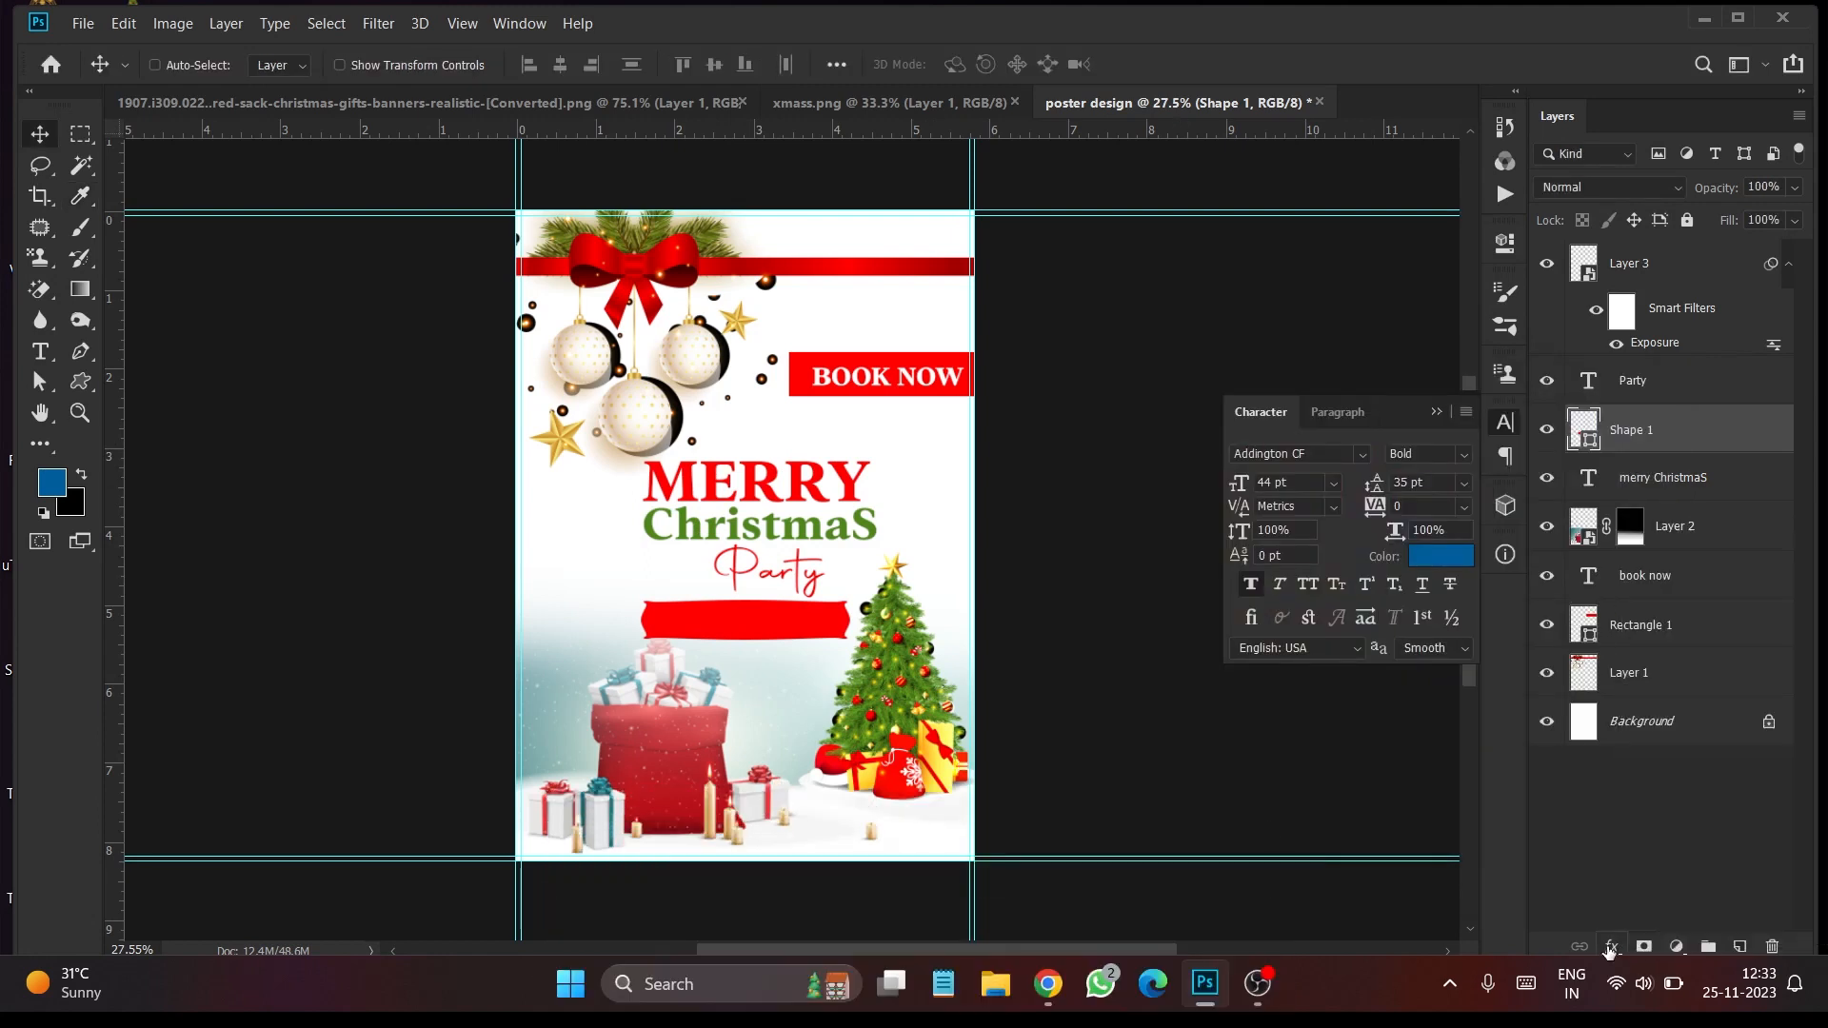
{"action": "left_click", "coordinate": [1610, 948]}
{"action": "left_click", "coordinate": [1681, 872]}
Change the gradient's red colour stop at location 0 to a softer dark red (b01f1f), keeping the orange end
{"action": "left_click", "coordinate": [1342, 478]}
{"action": "left_click", "coordinate": [1129, 527]}
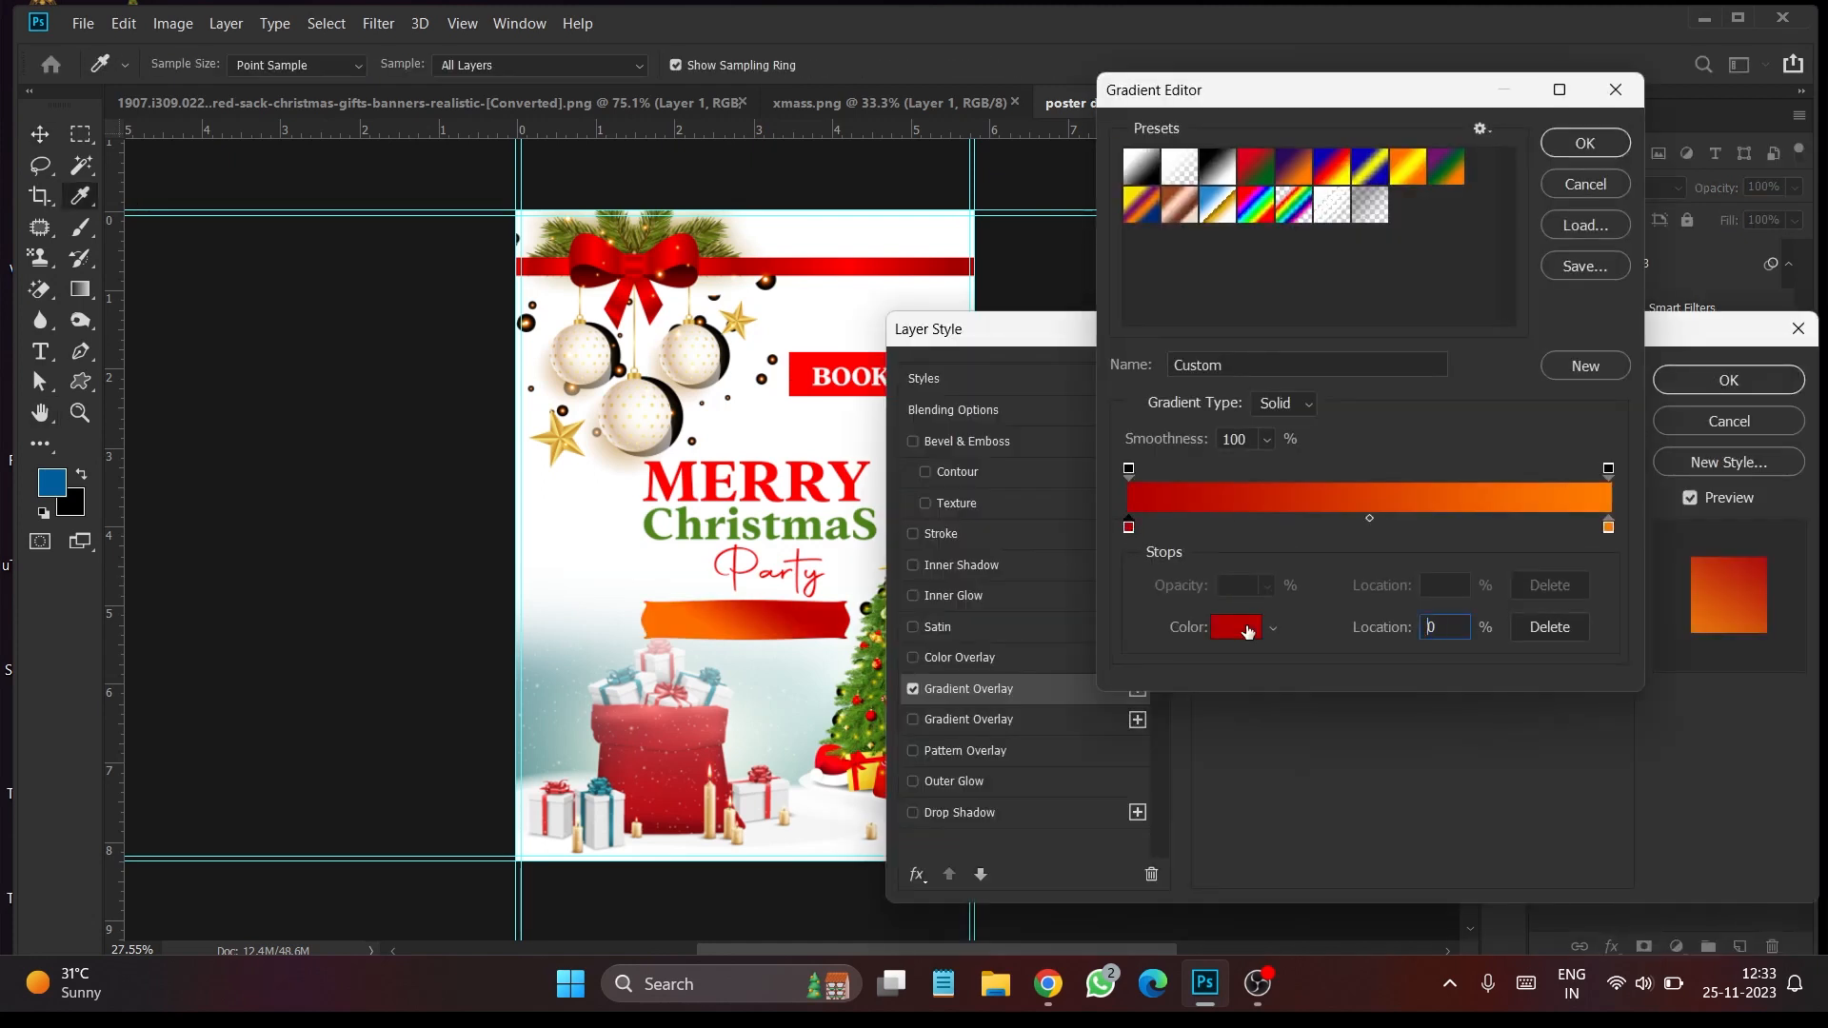
{"action": "left_click", "coordinate": [1246, 627]}
{"action": "left_click", "coordinate": [796, 526]}
{"action": "left_click", "coordinate": [797, 519]}
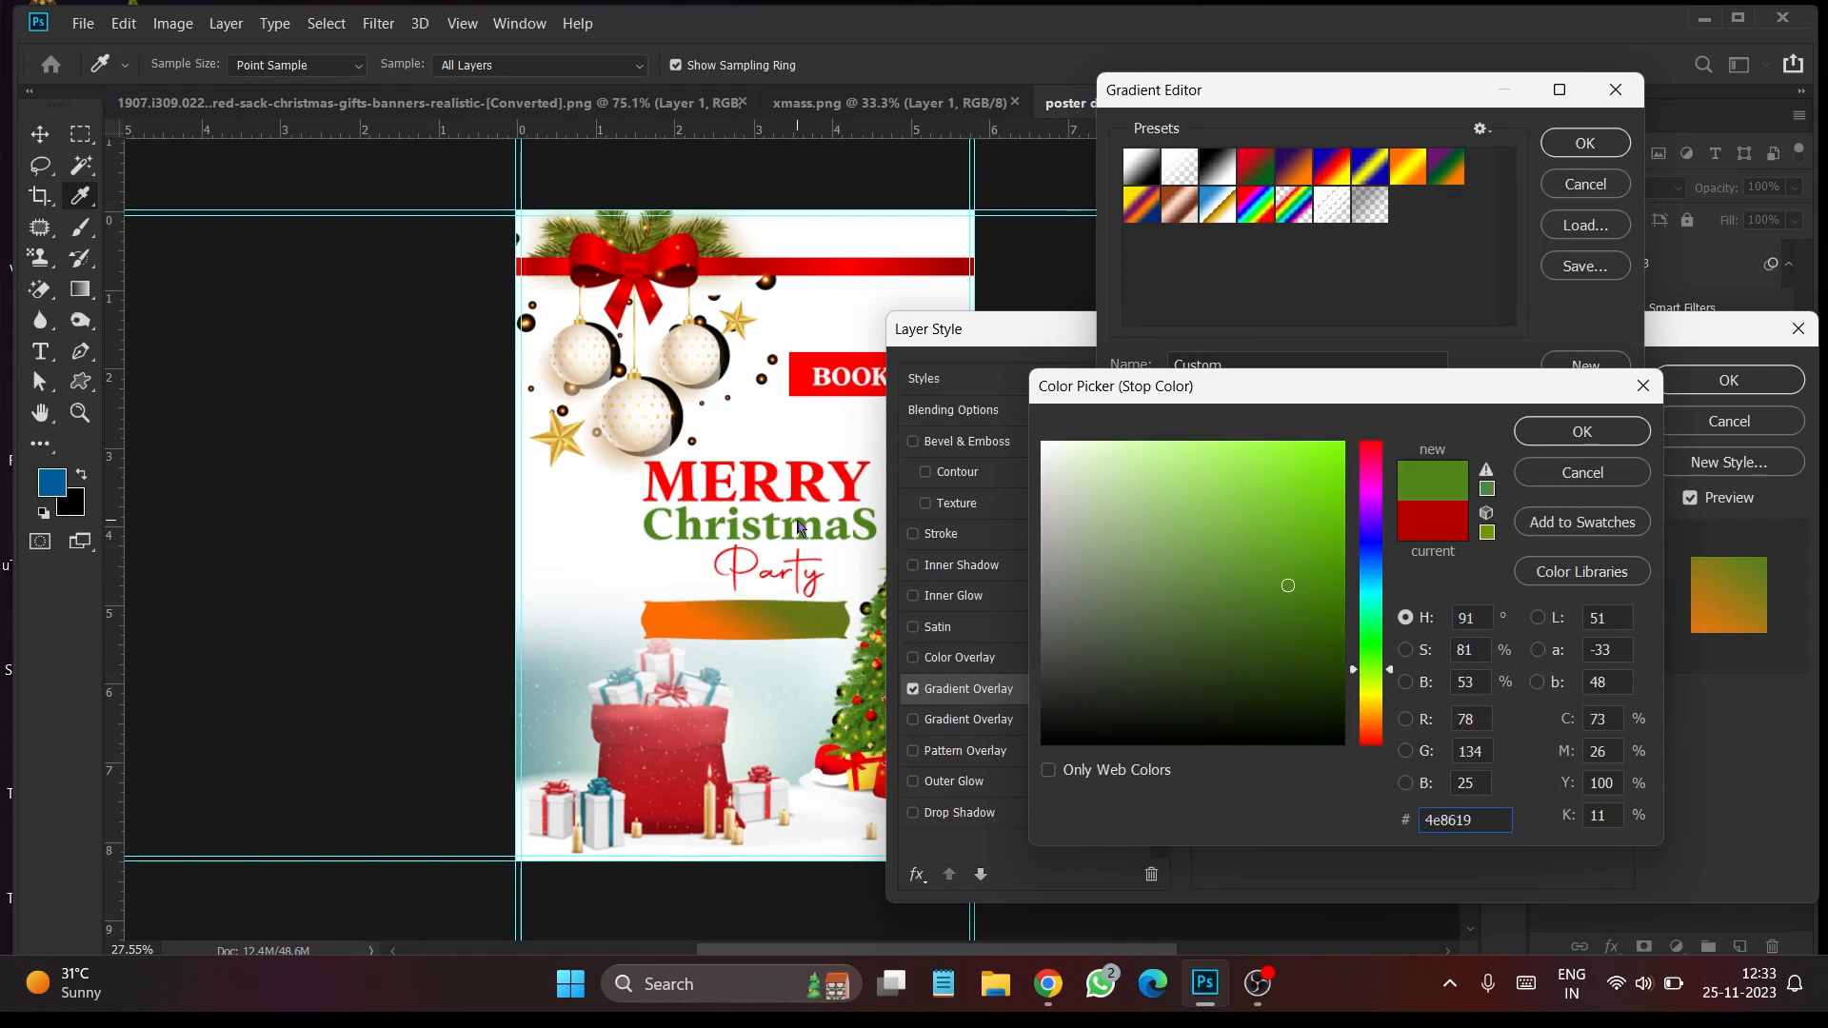
{"action": "left_click", "coordinate": [794, 483]}
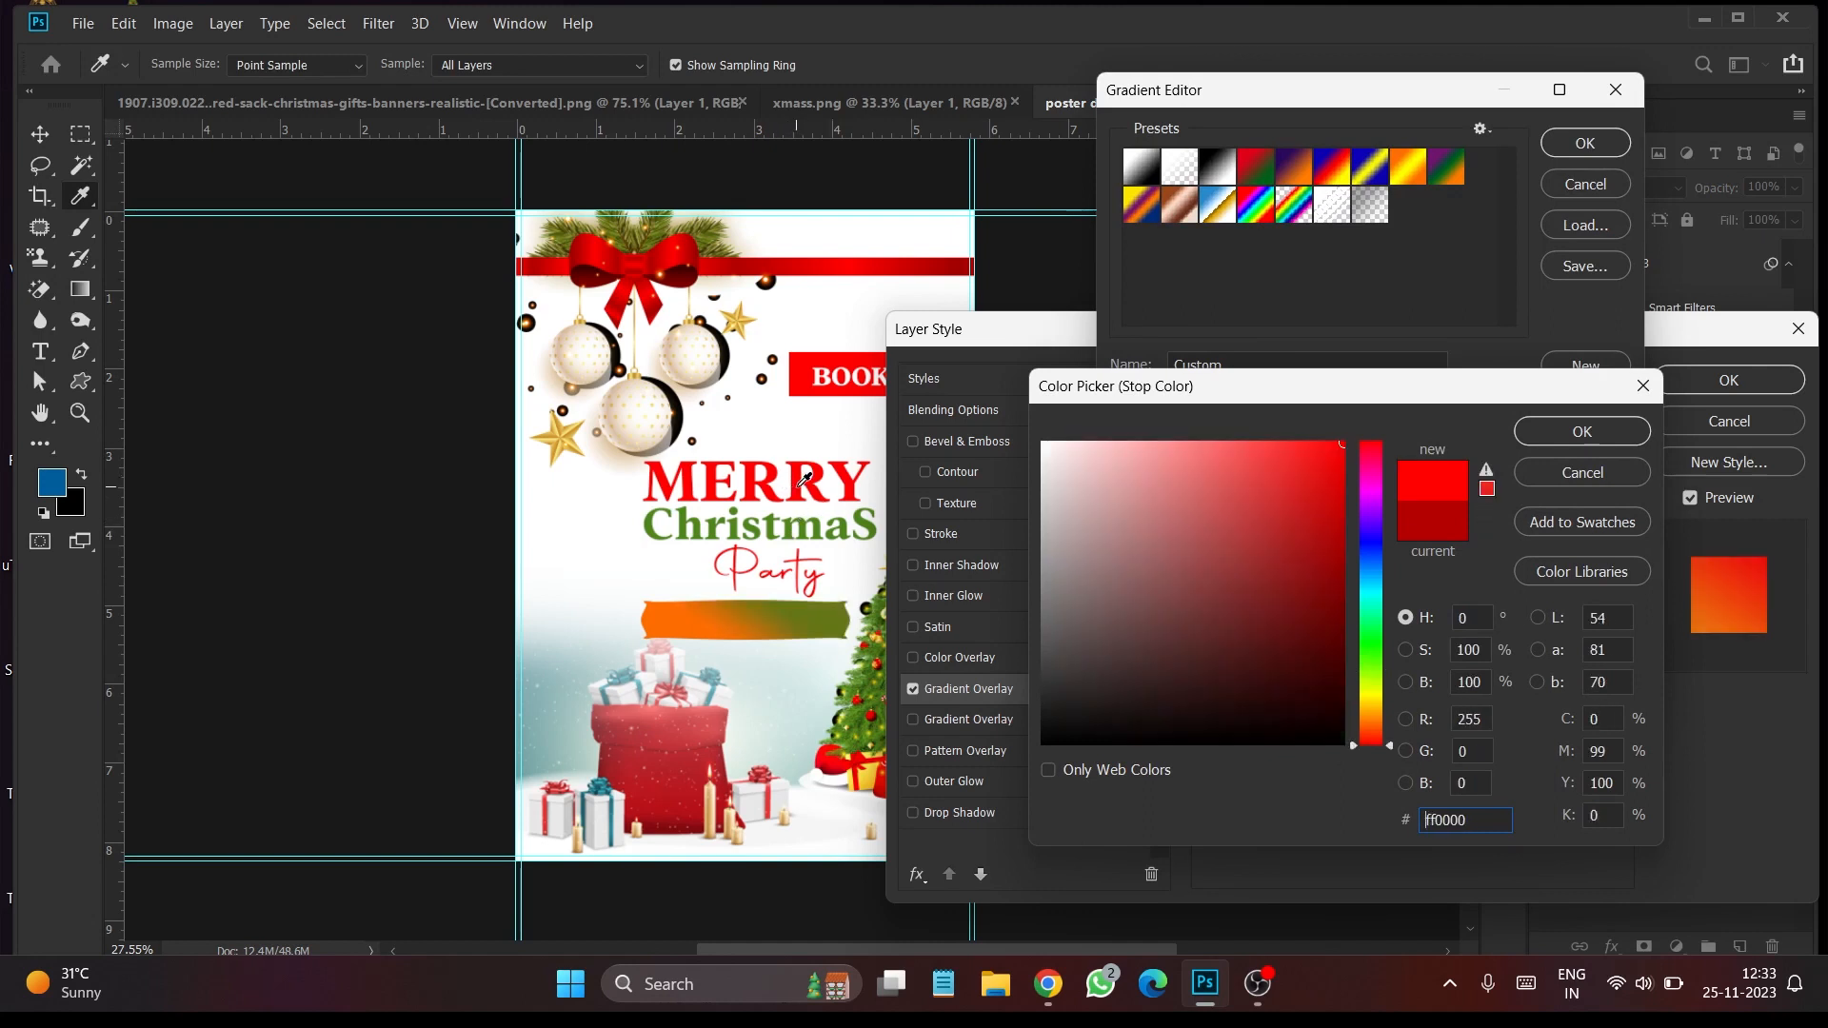
{"action": "left_click", "coordinate": [1289, 535]}
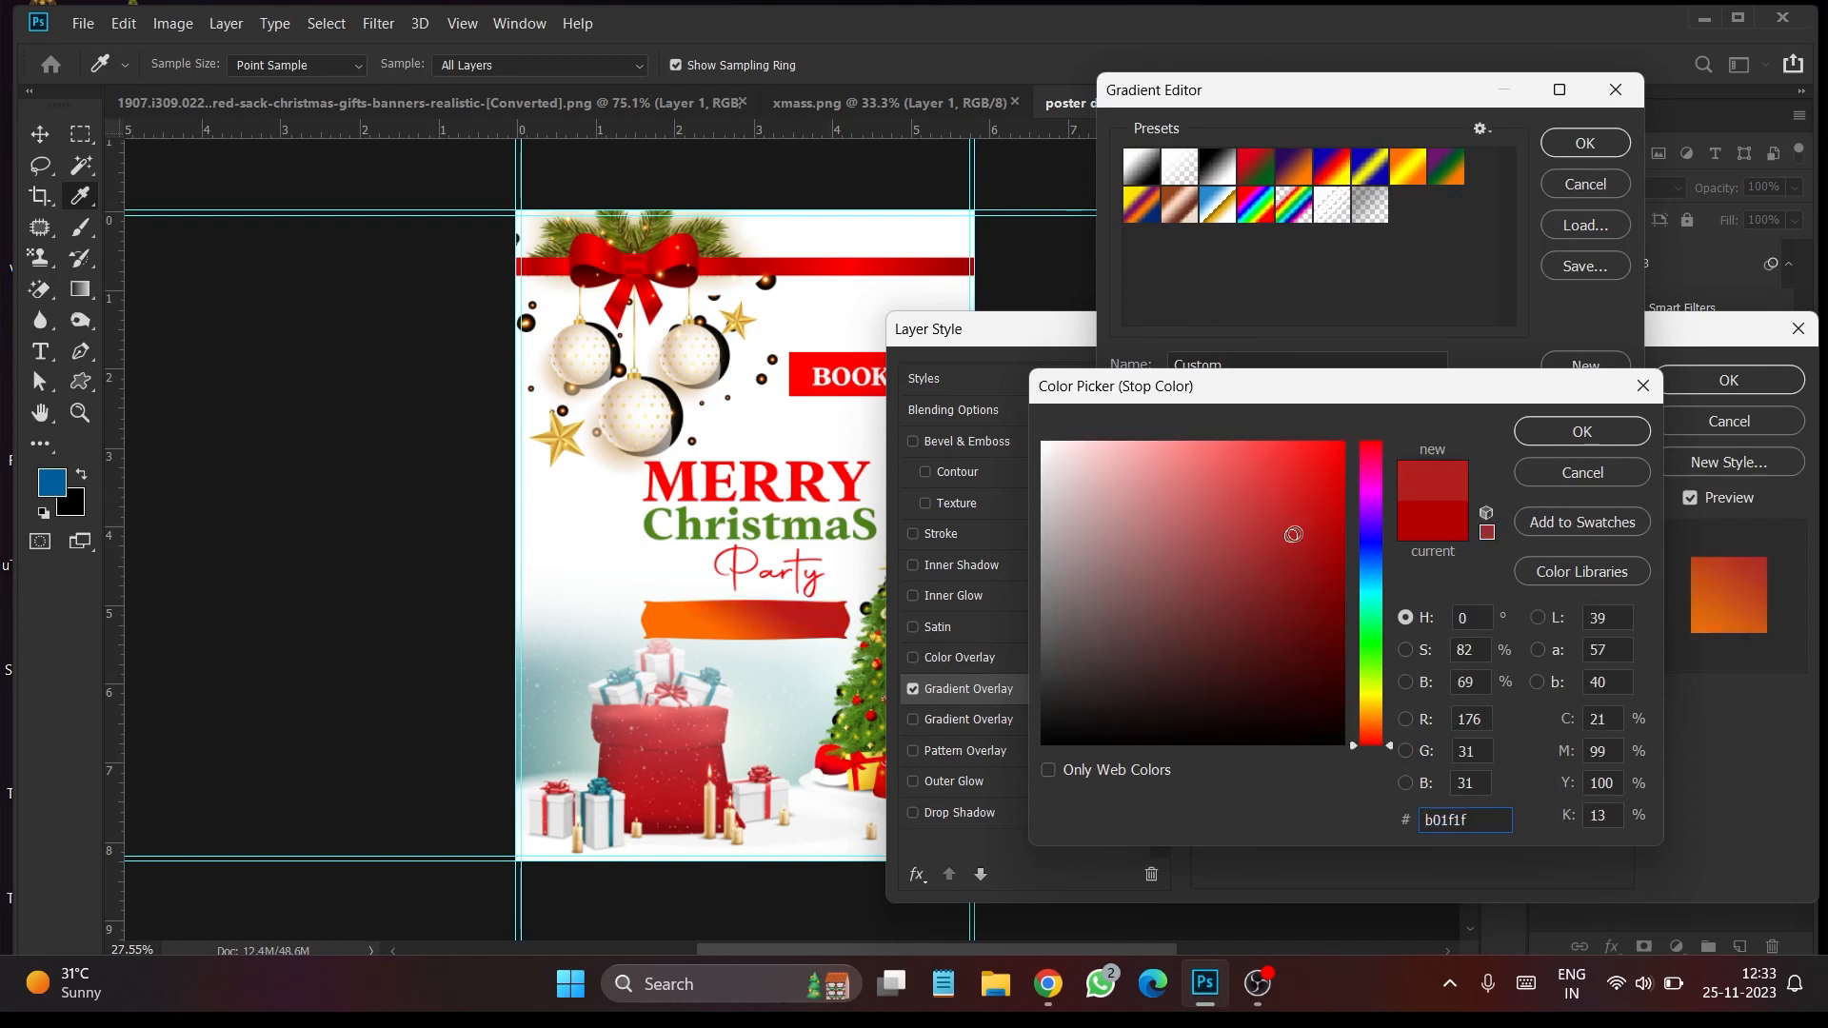
{"action": "left_click", "coordinate": [1577, 438]}
{"action": "left_click", "coordinate": [1585, 143]}
Add a Stroke effect to the label shape, coloured red (ff0000) sampled from the heading text, and apply the layer style
{"action": "left_click", "coordinate": [914, 534]}
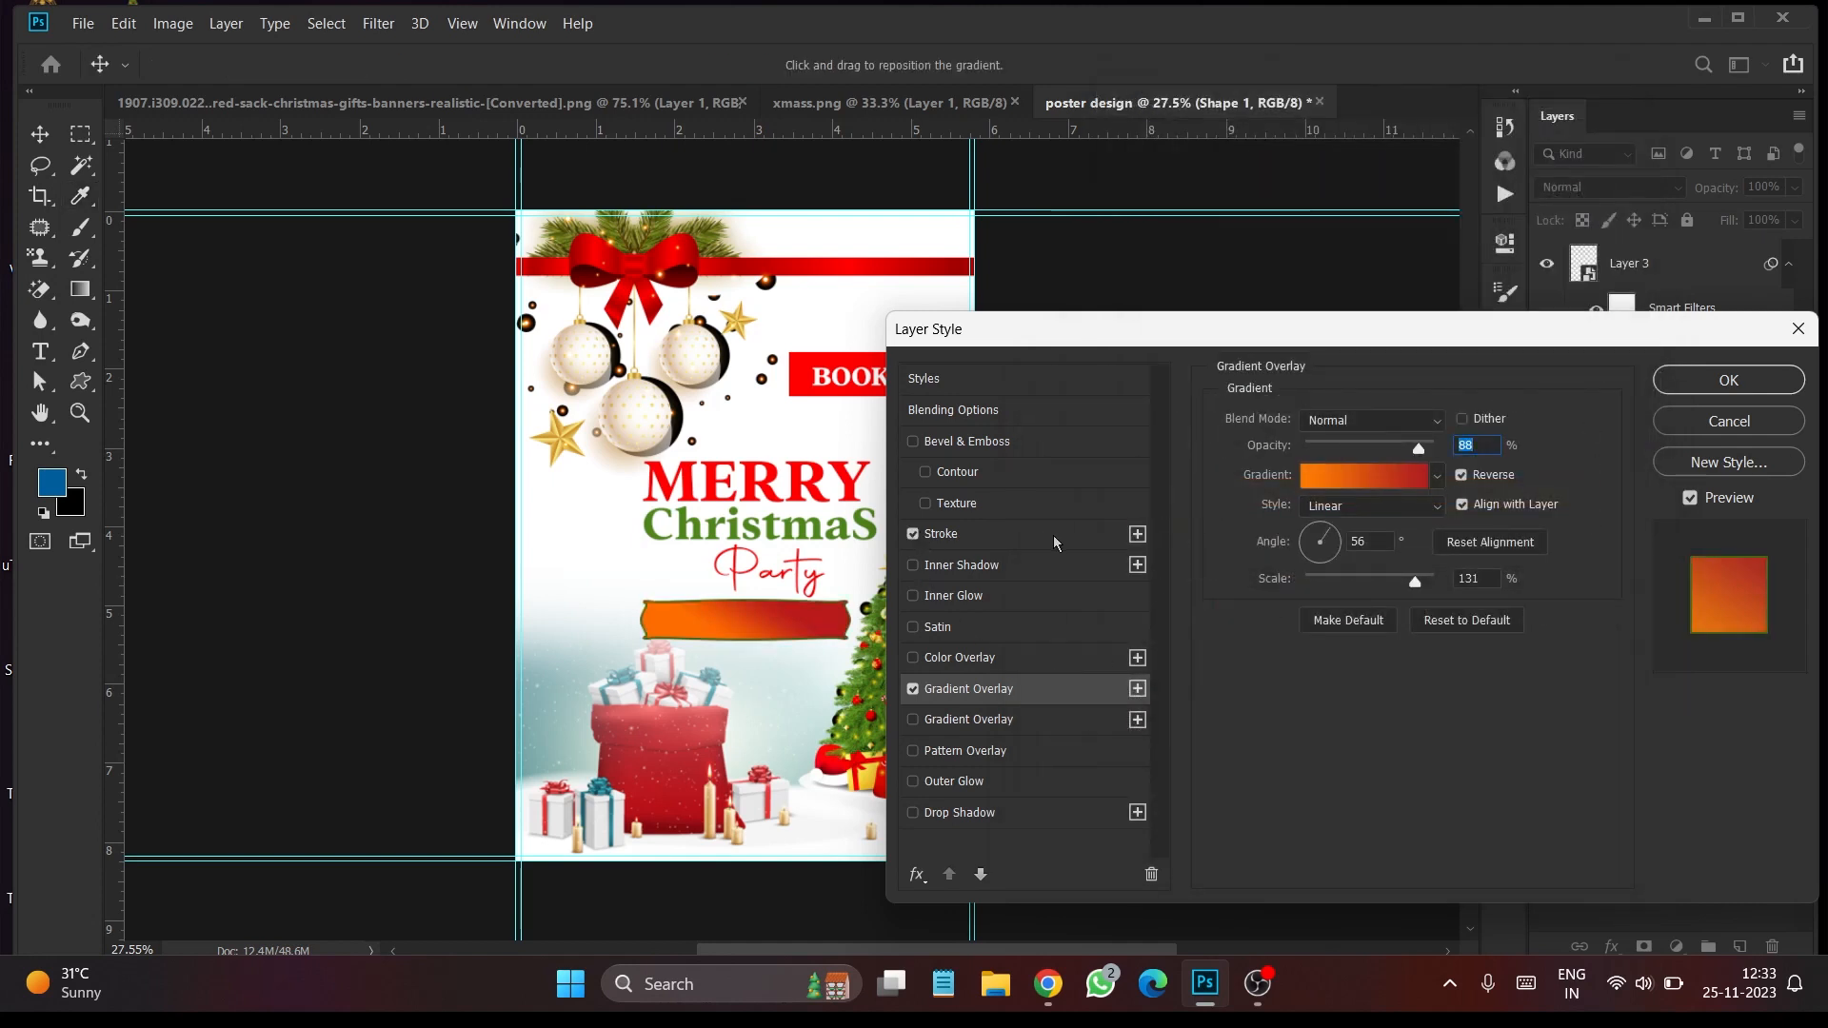
{"action": "left_click", "coordinate": [1016, 539]}
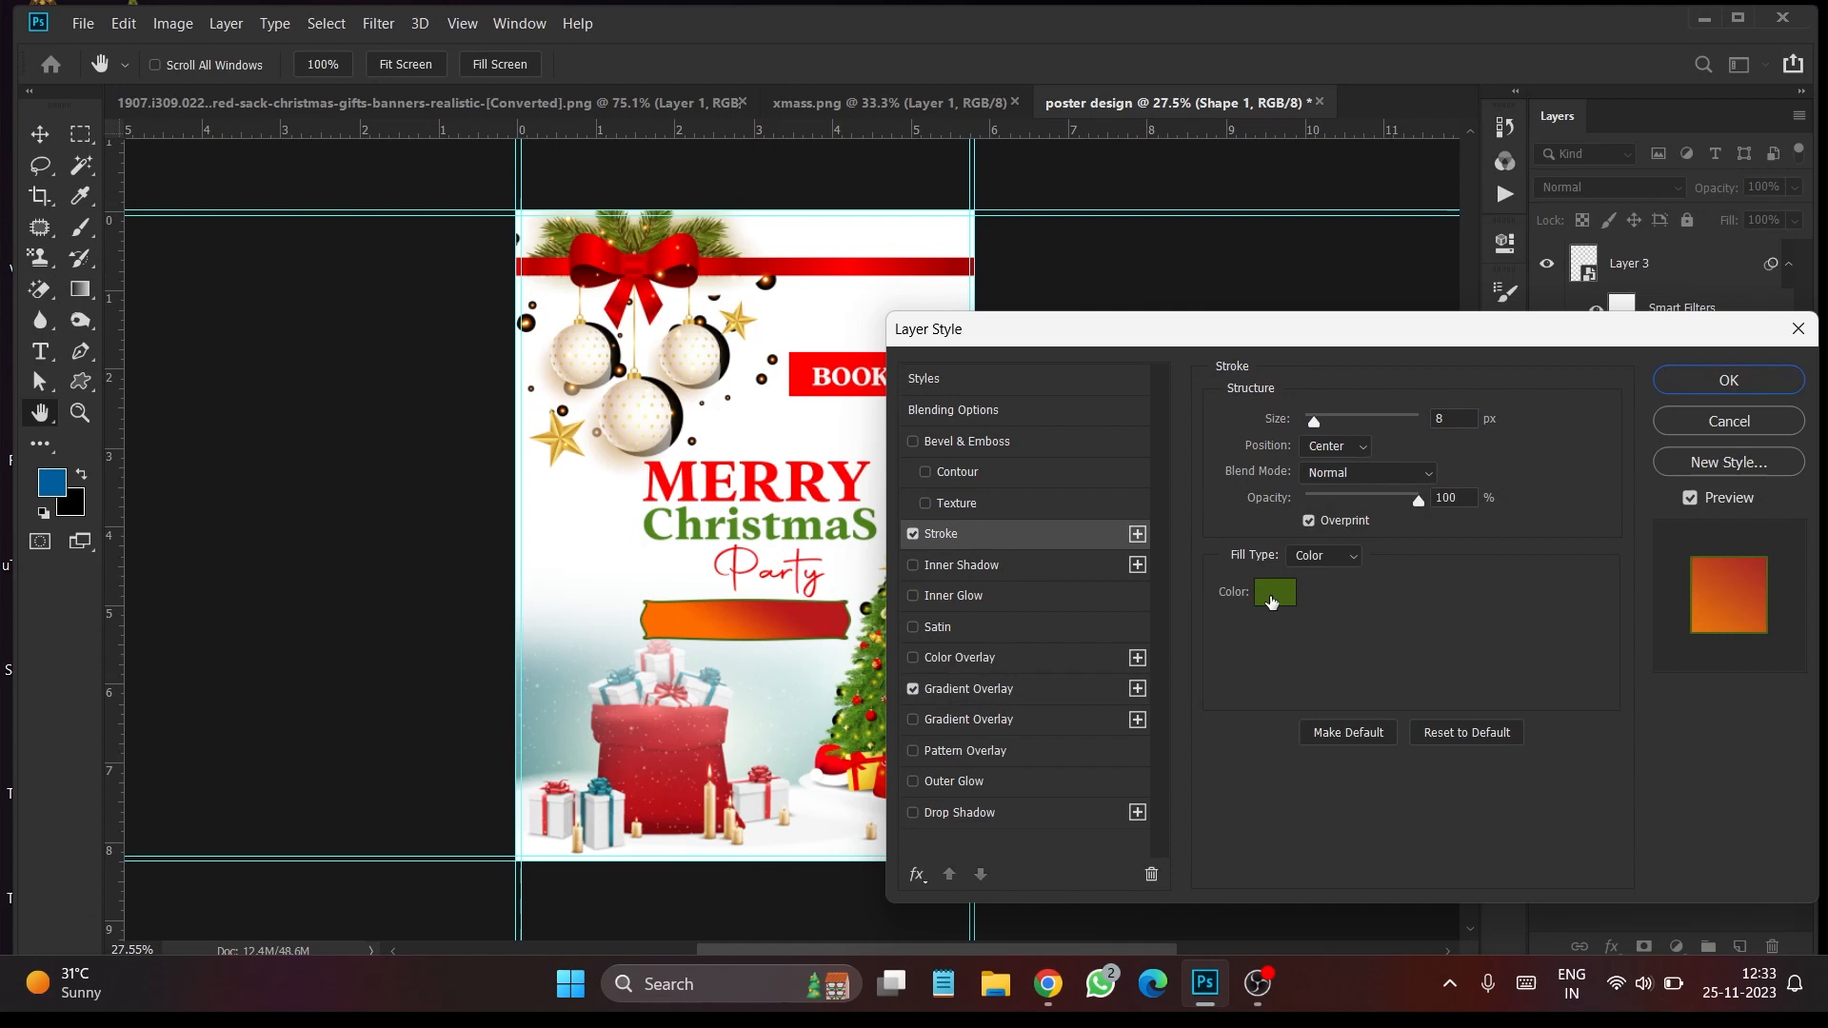
{"action": "left_click", "coordinate": [1265, 603]}
{"action": "left_click_drag", "start_coordinate": [1114, 620], "coordinate": [1094, 669]}
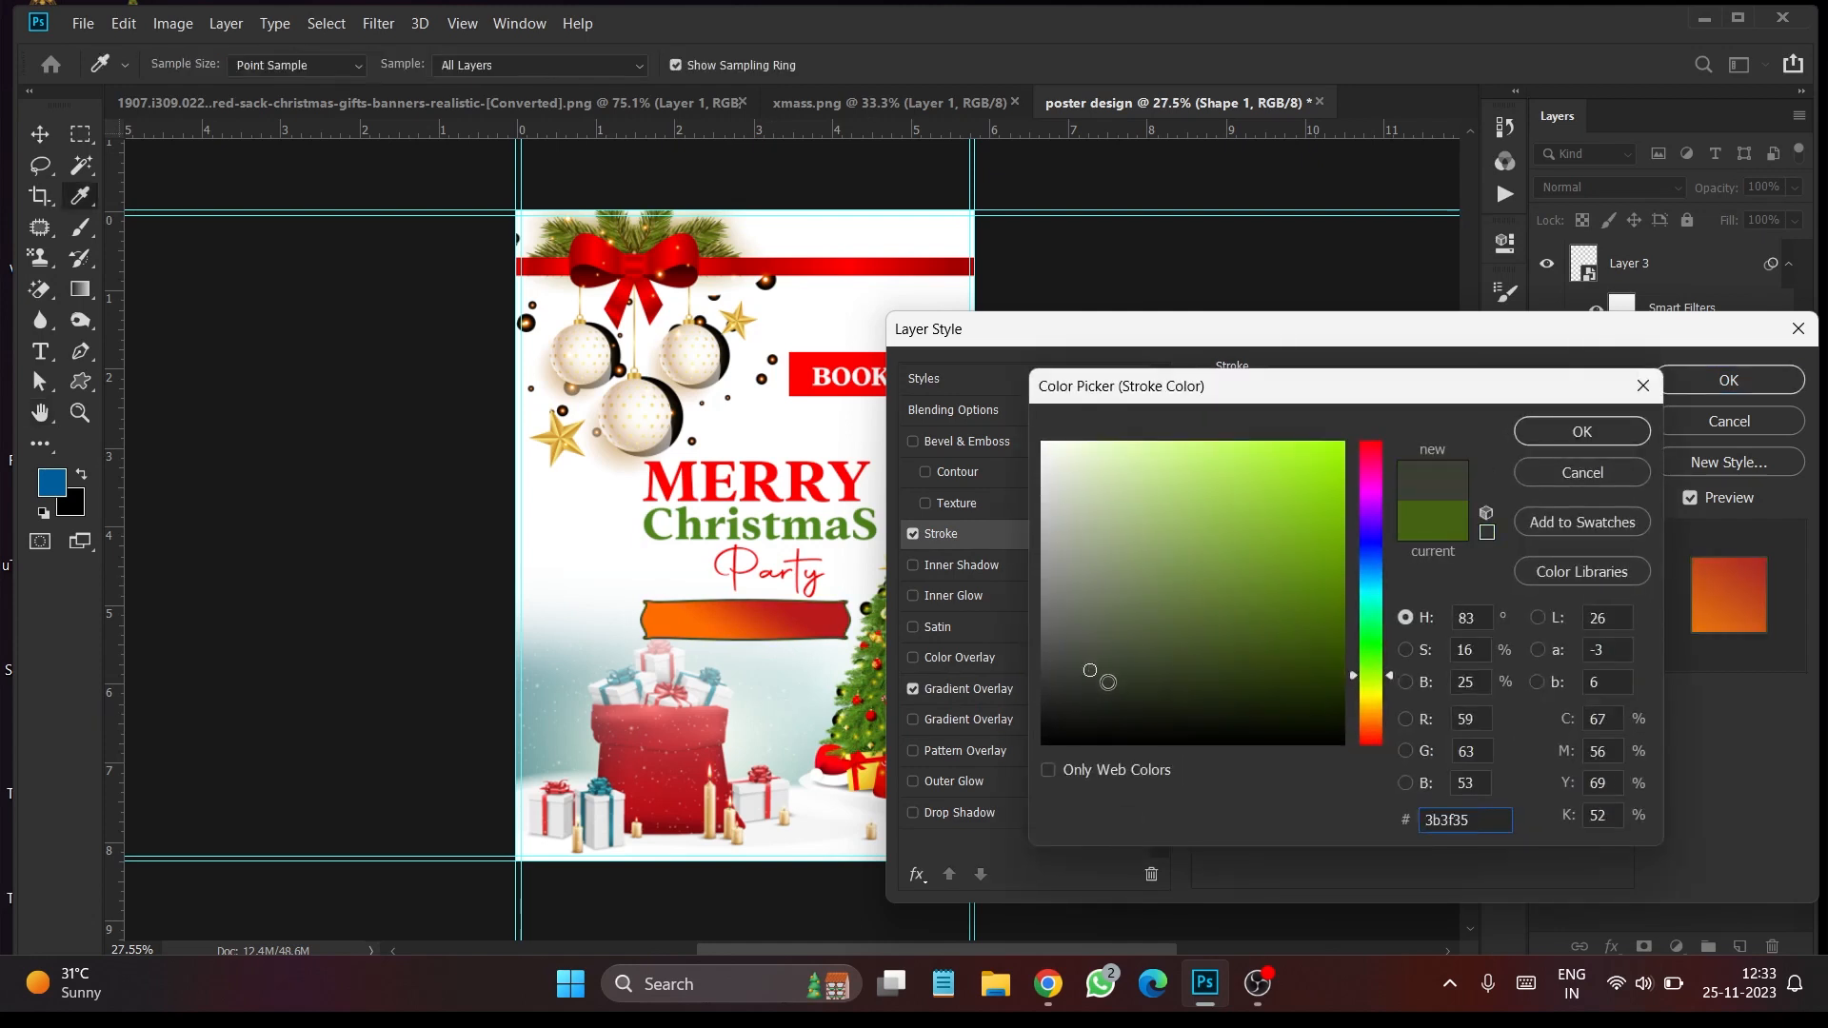
{"action": "left_click", "coordinate": [728, 328]}
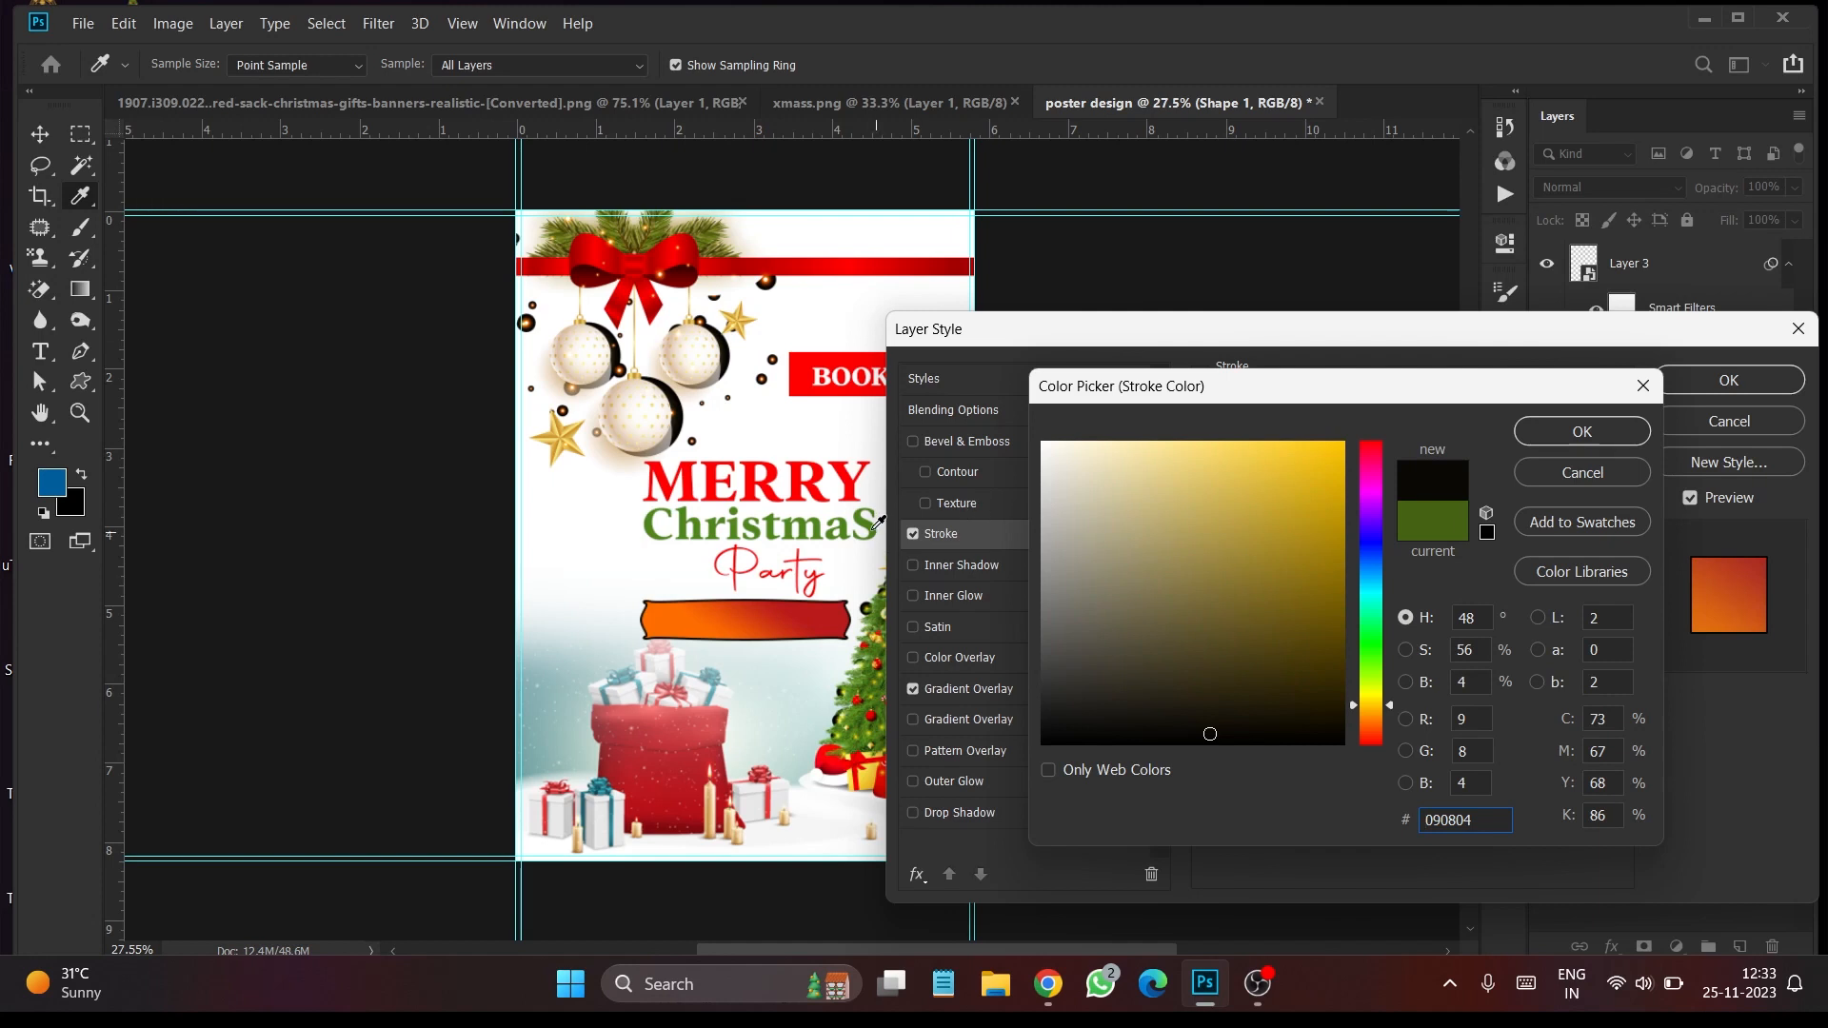
{"action": "left_click", "coordinate": [815, 571]}
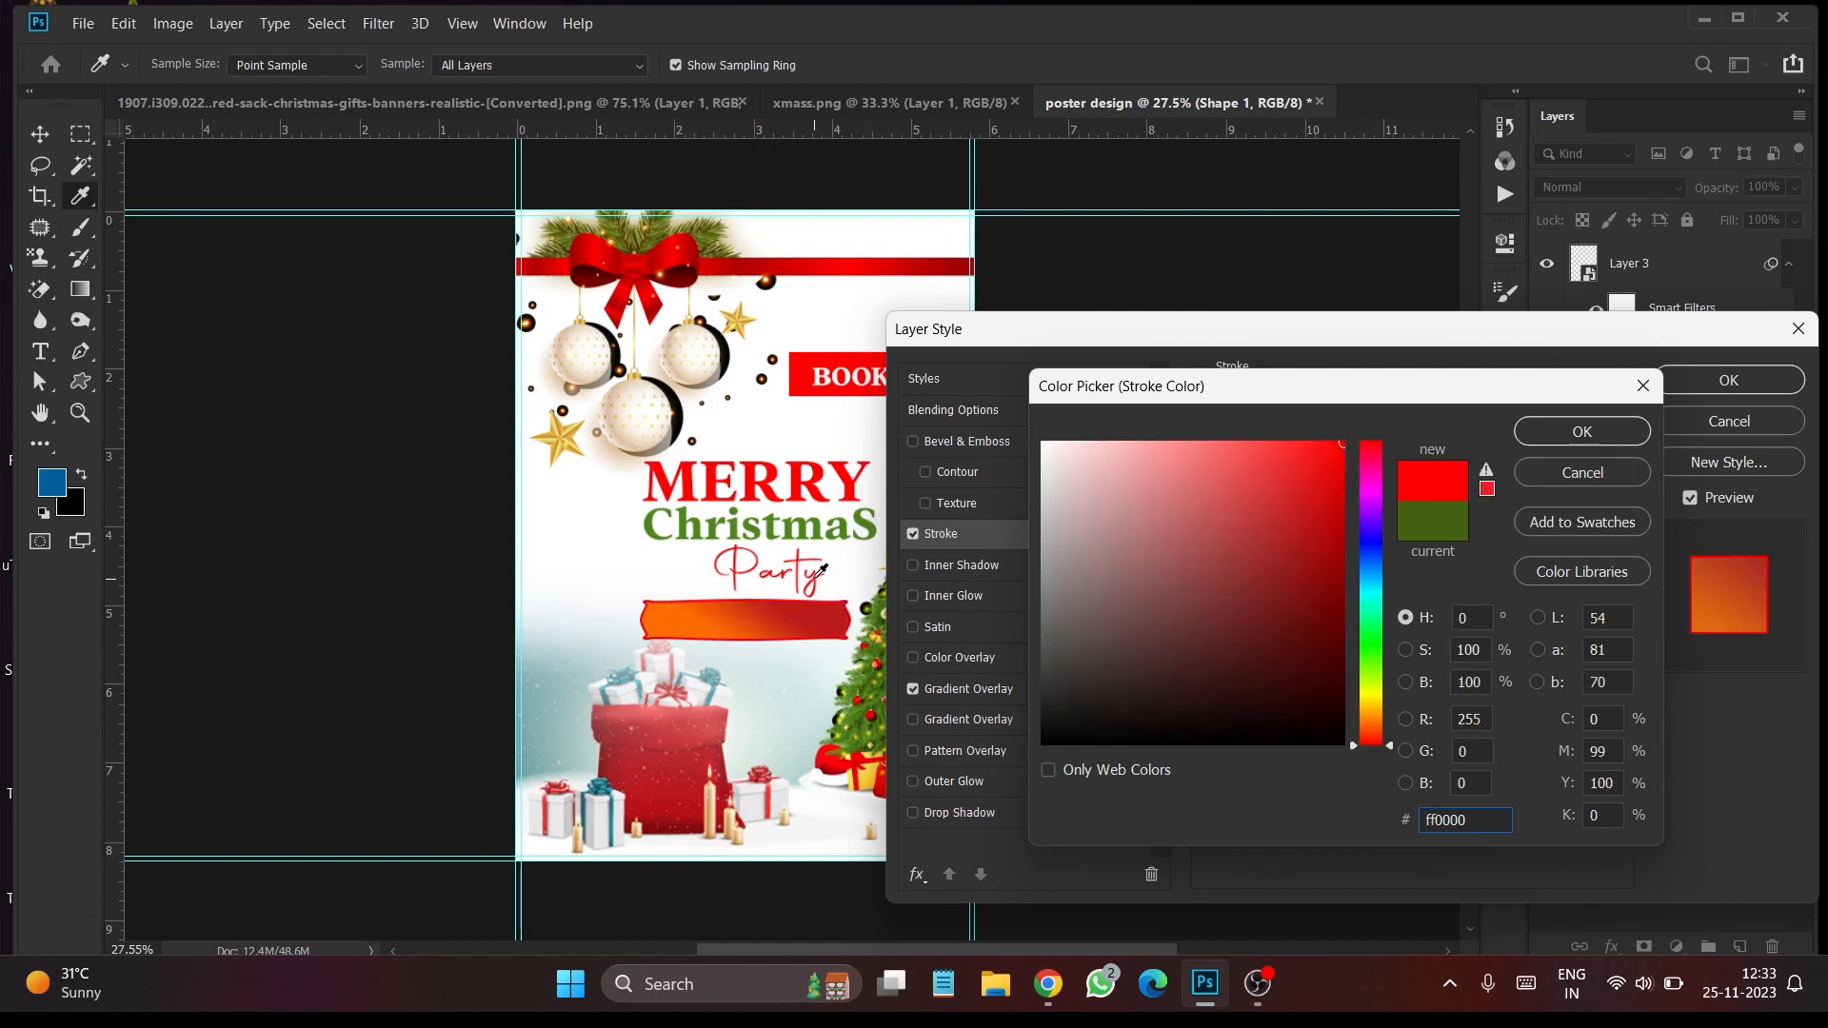
{"action": "left_click", "coordinate": [1580, 432]}
{"action": "left_click", "coordinate": [1728, 380]}
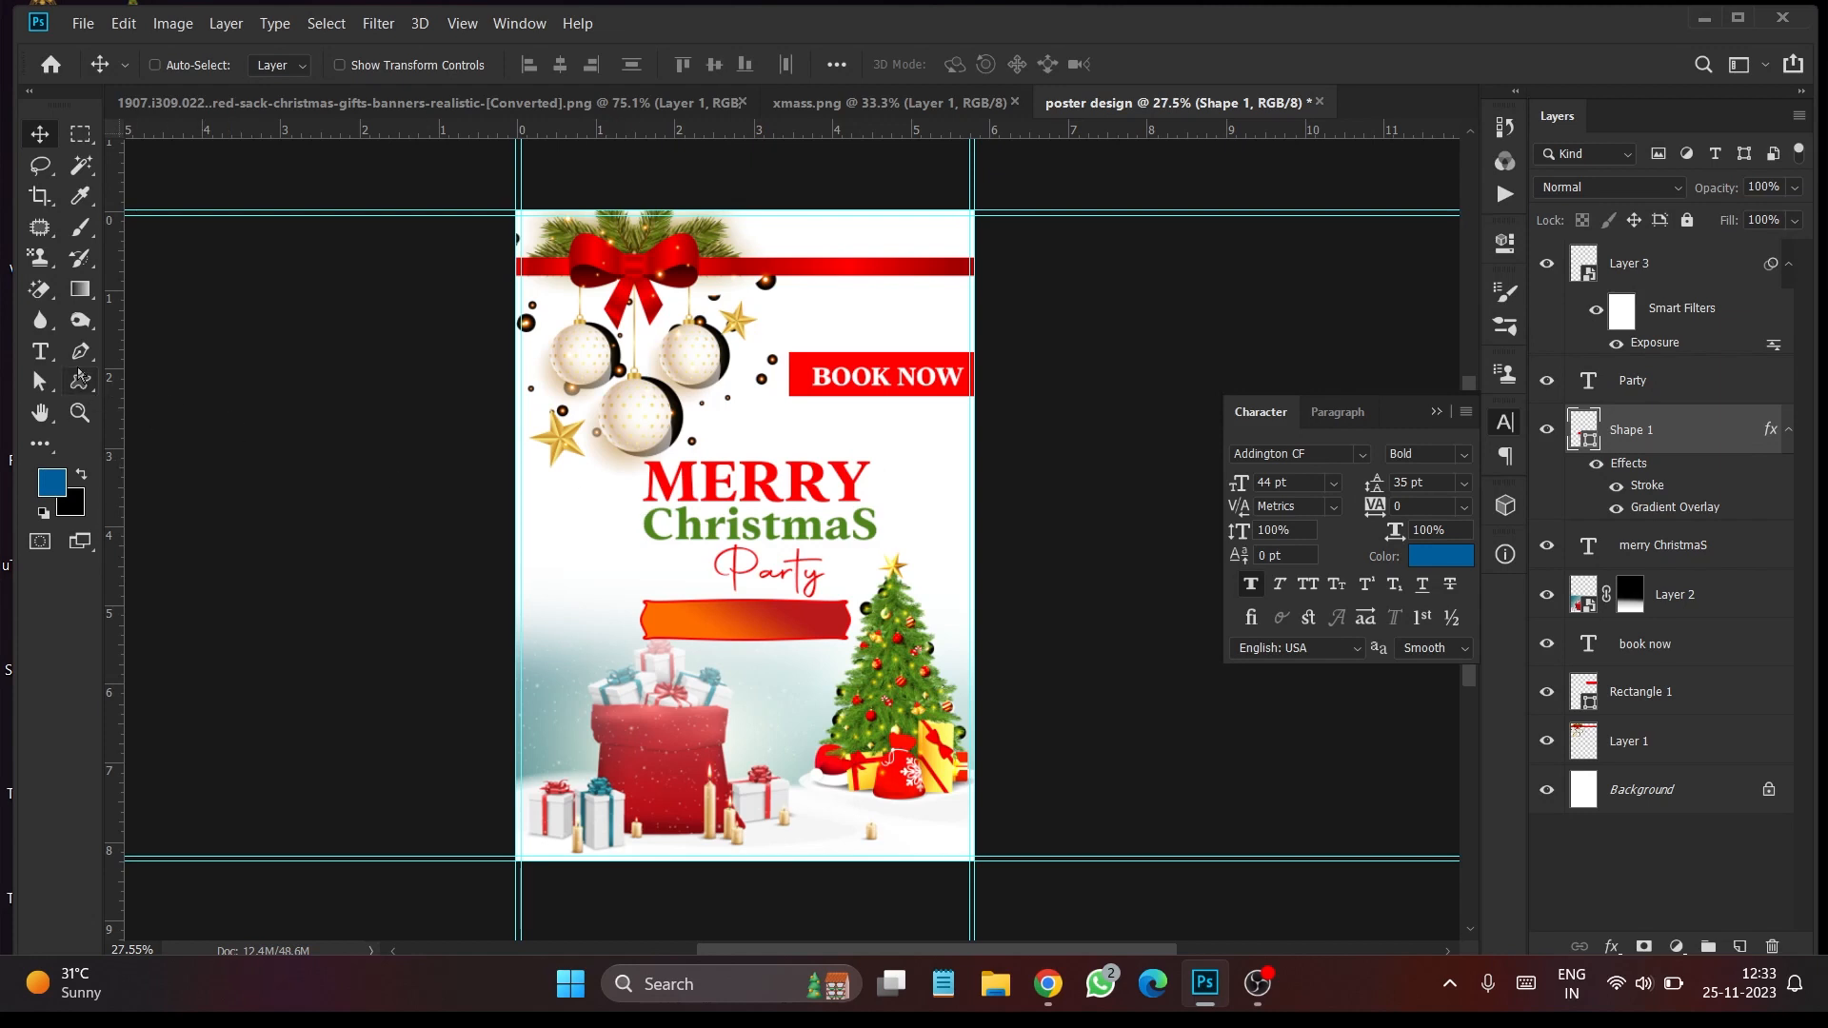
Add the text 10-12PM in all caps and place it over the gradient label
{"action": "left_click", "coordinate": [53, 352]}
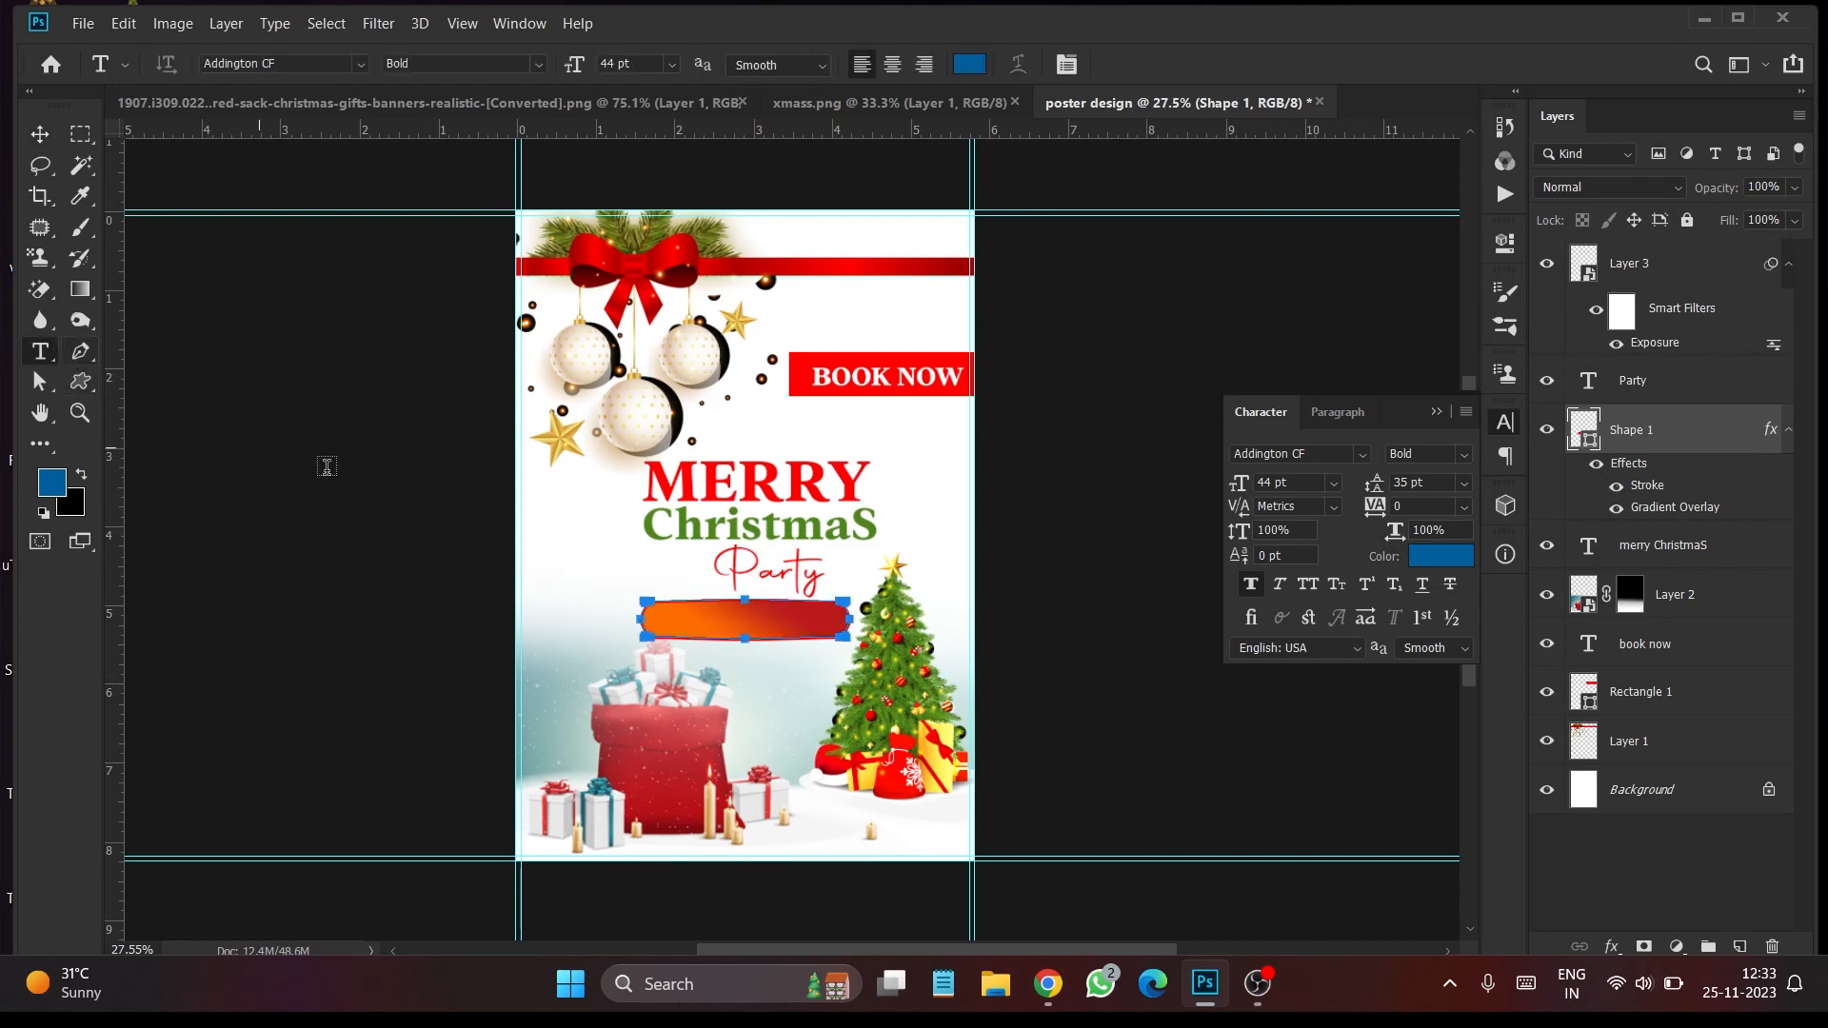
{"action": "left_click", "coordinate": [535, 576]}
{"action": "type", "text": "IO"}
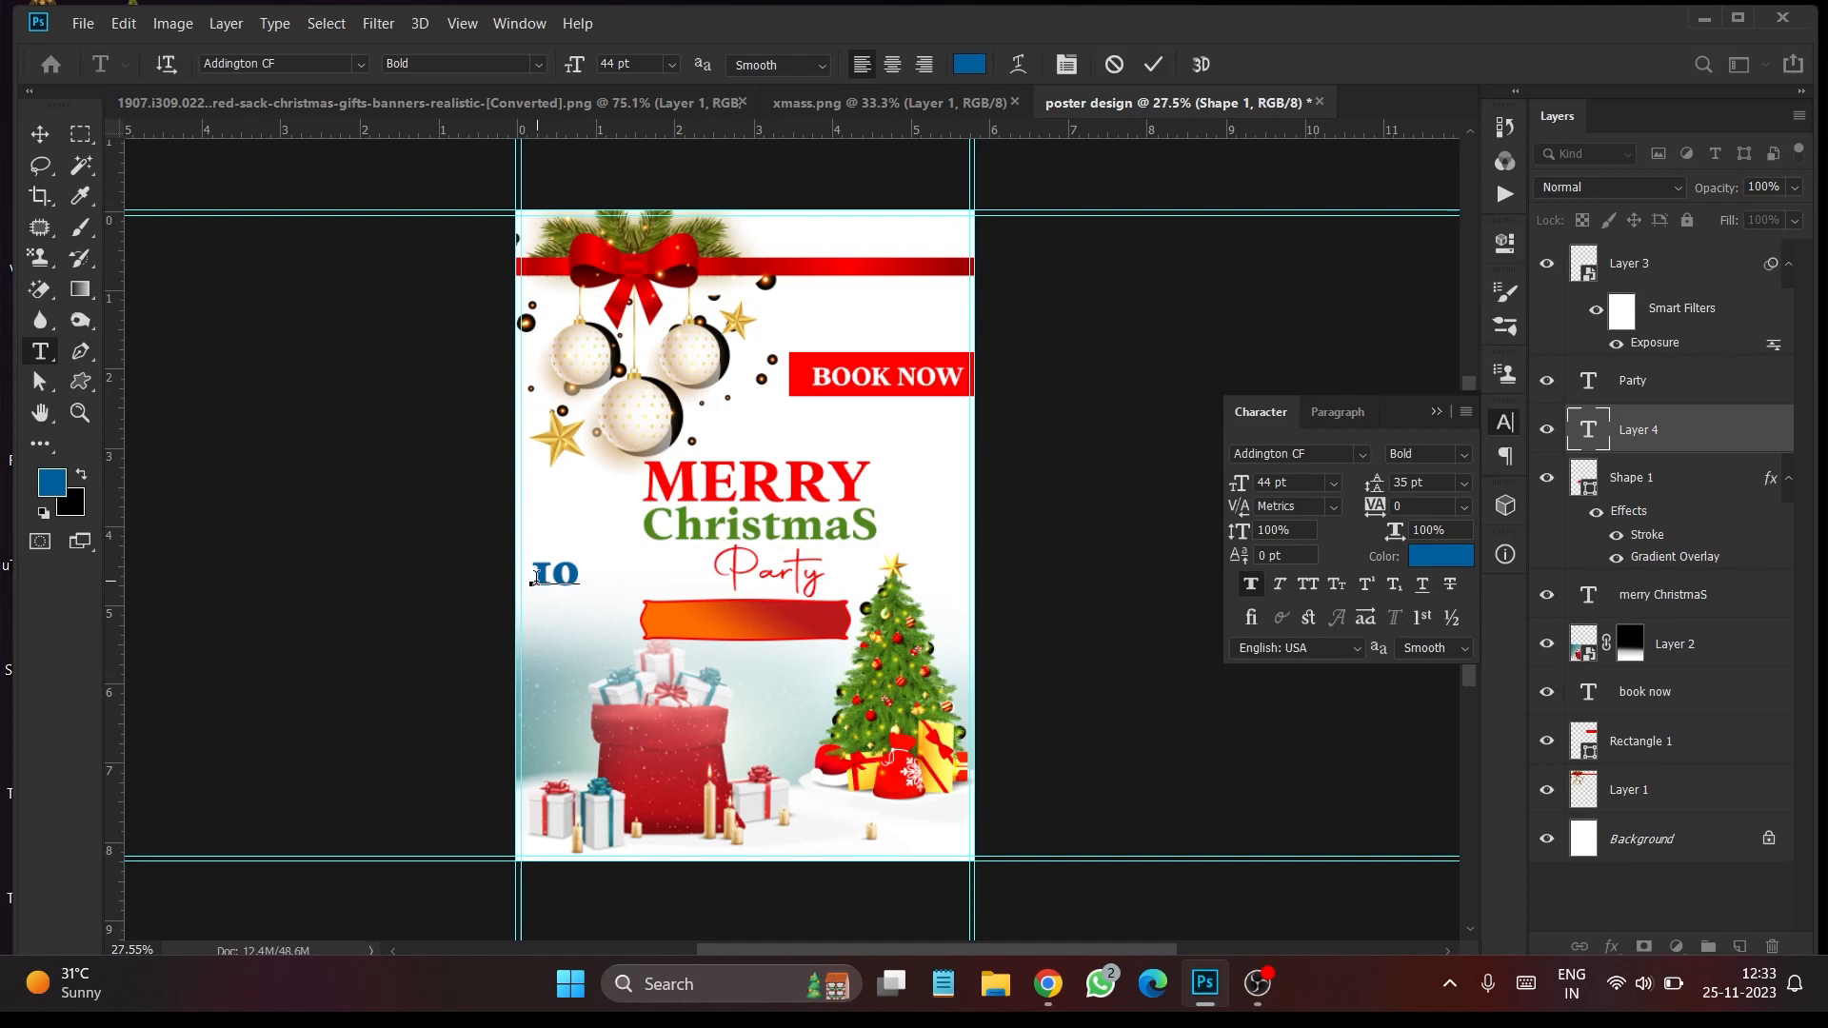
{"action": "type", "text": "-12PM"}
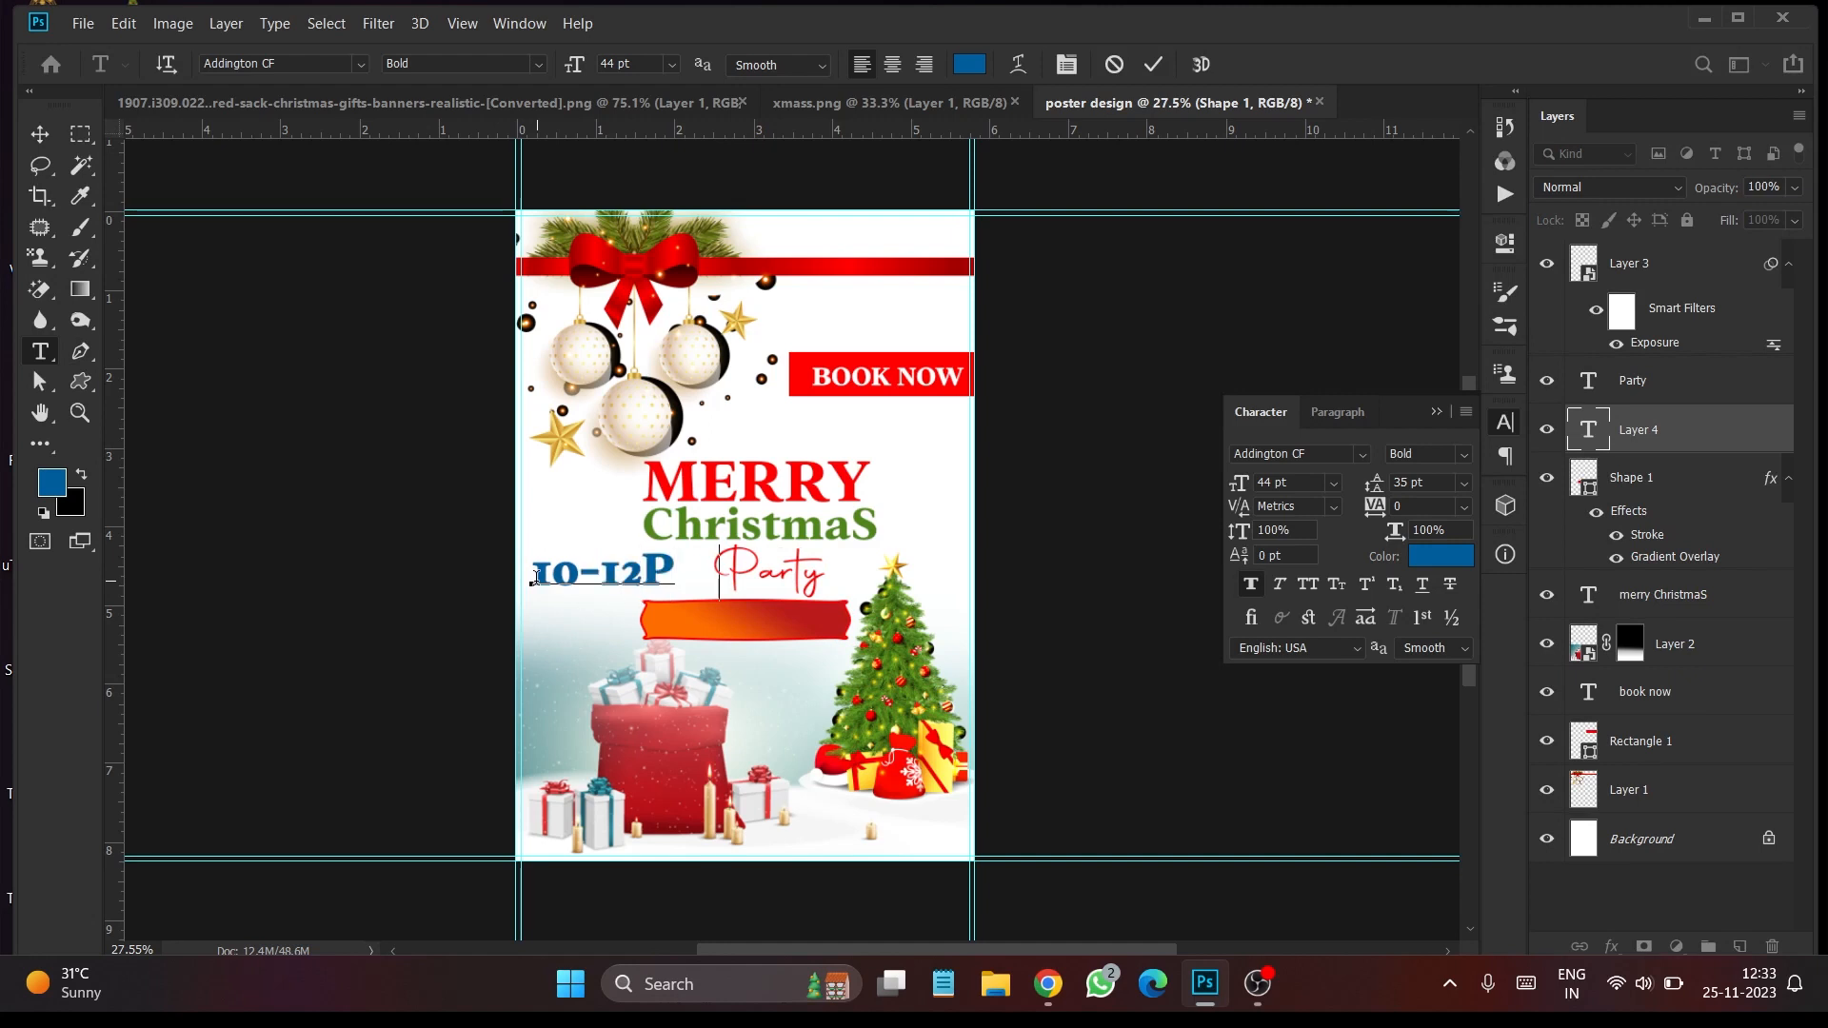
{"action": "left_click", "coordinate": [1151, 63]}
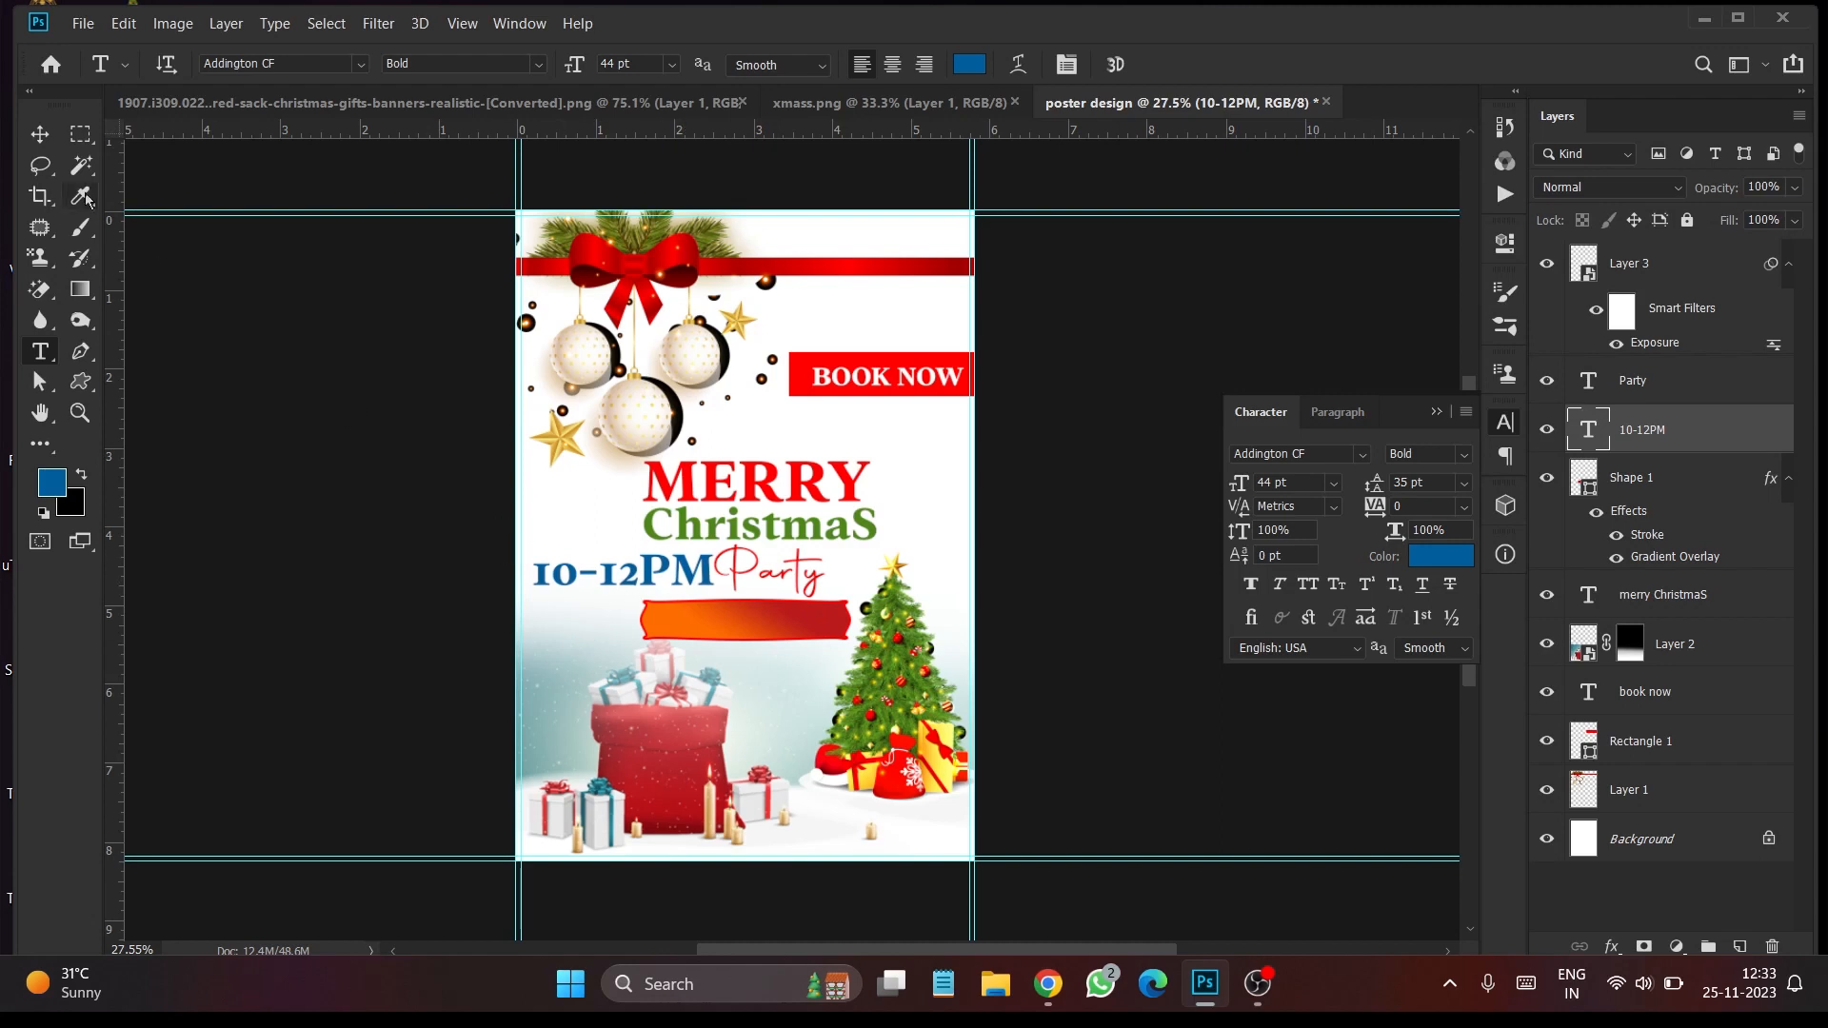
{"action": "left_click", "coordinate": [40, 134]}
{"action": "left_click", "coordinate": [1307, 586]}
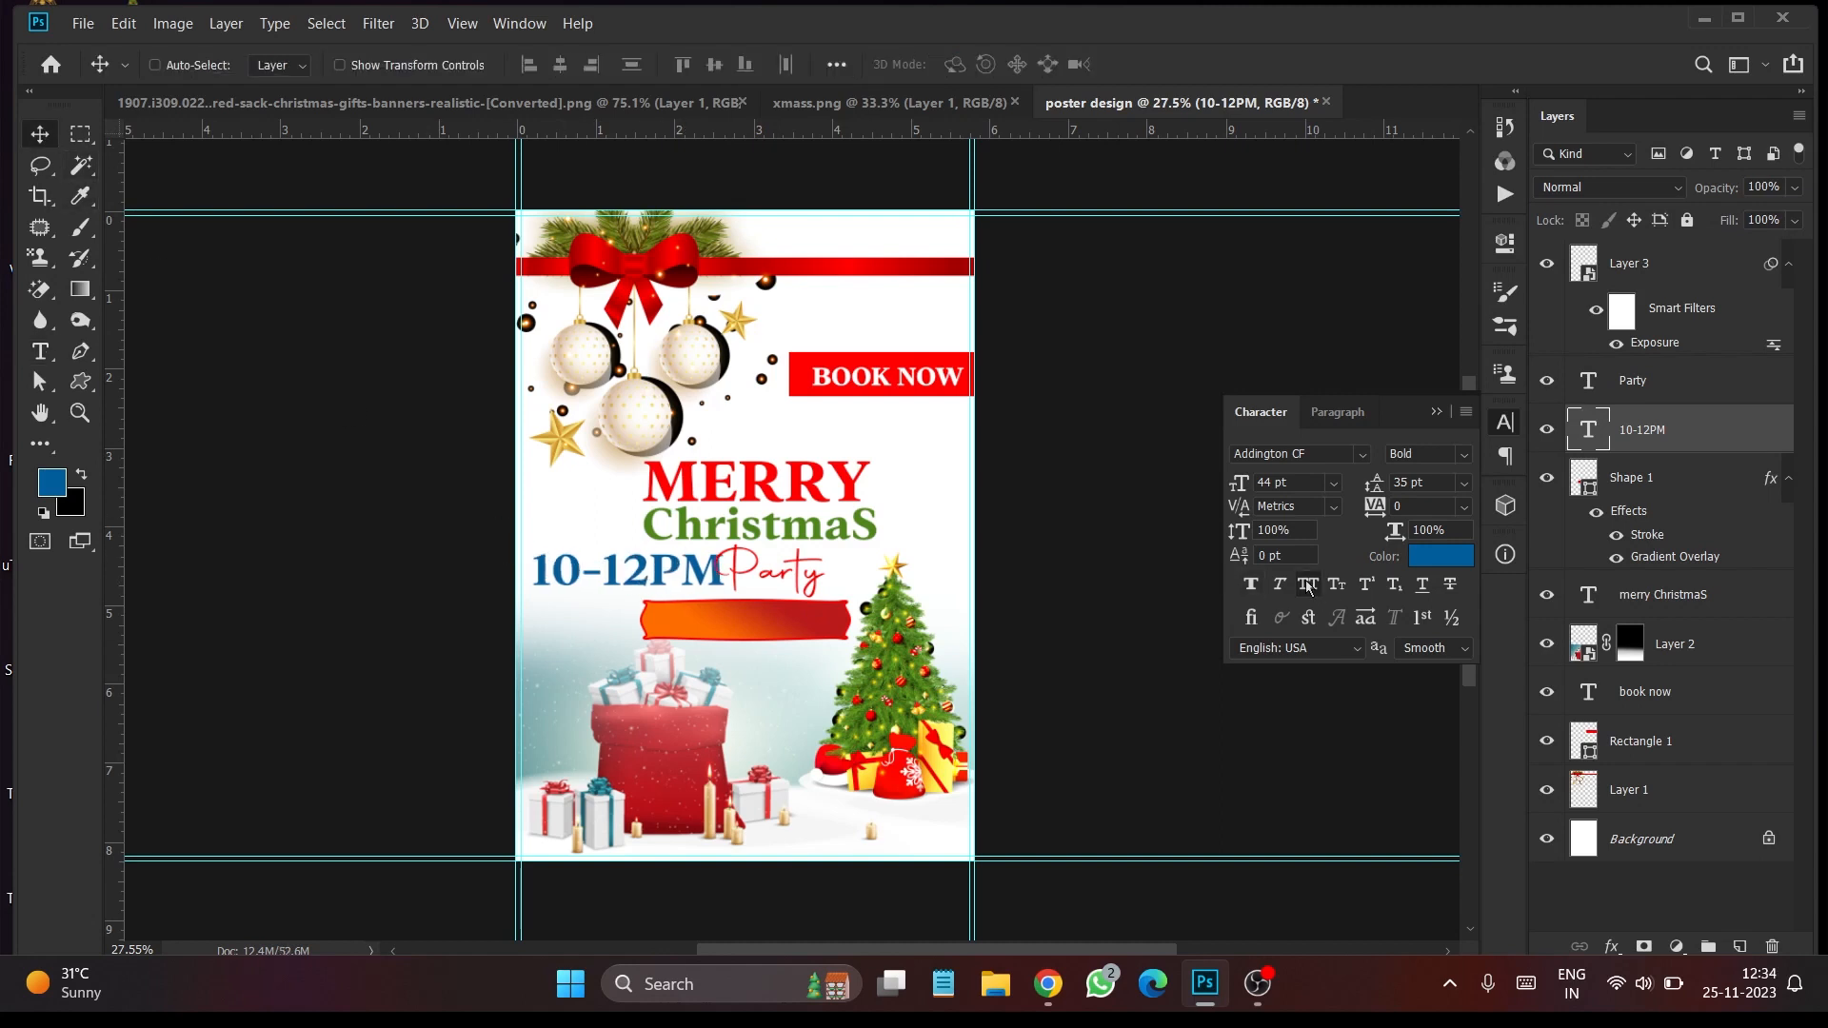
{"action": "left_click_drag", "start_coordinate": [664, 595], "coordinate": [787, 644]}
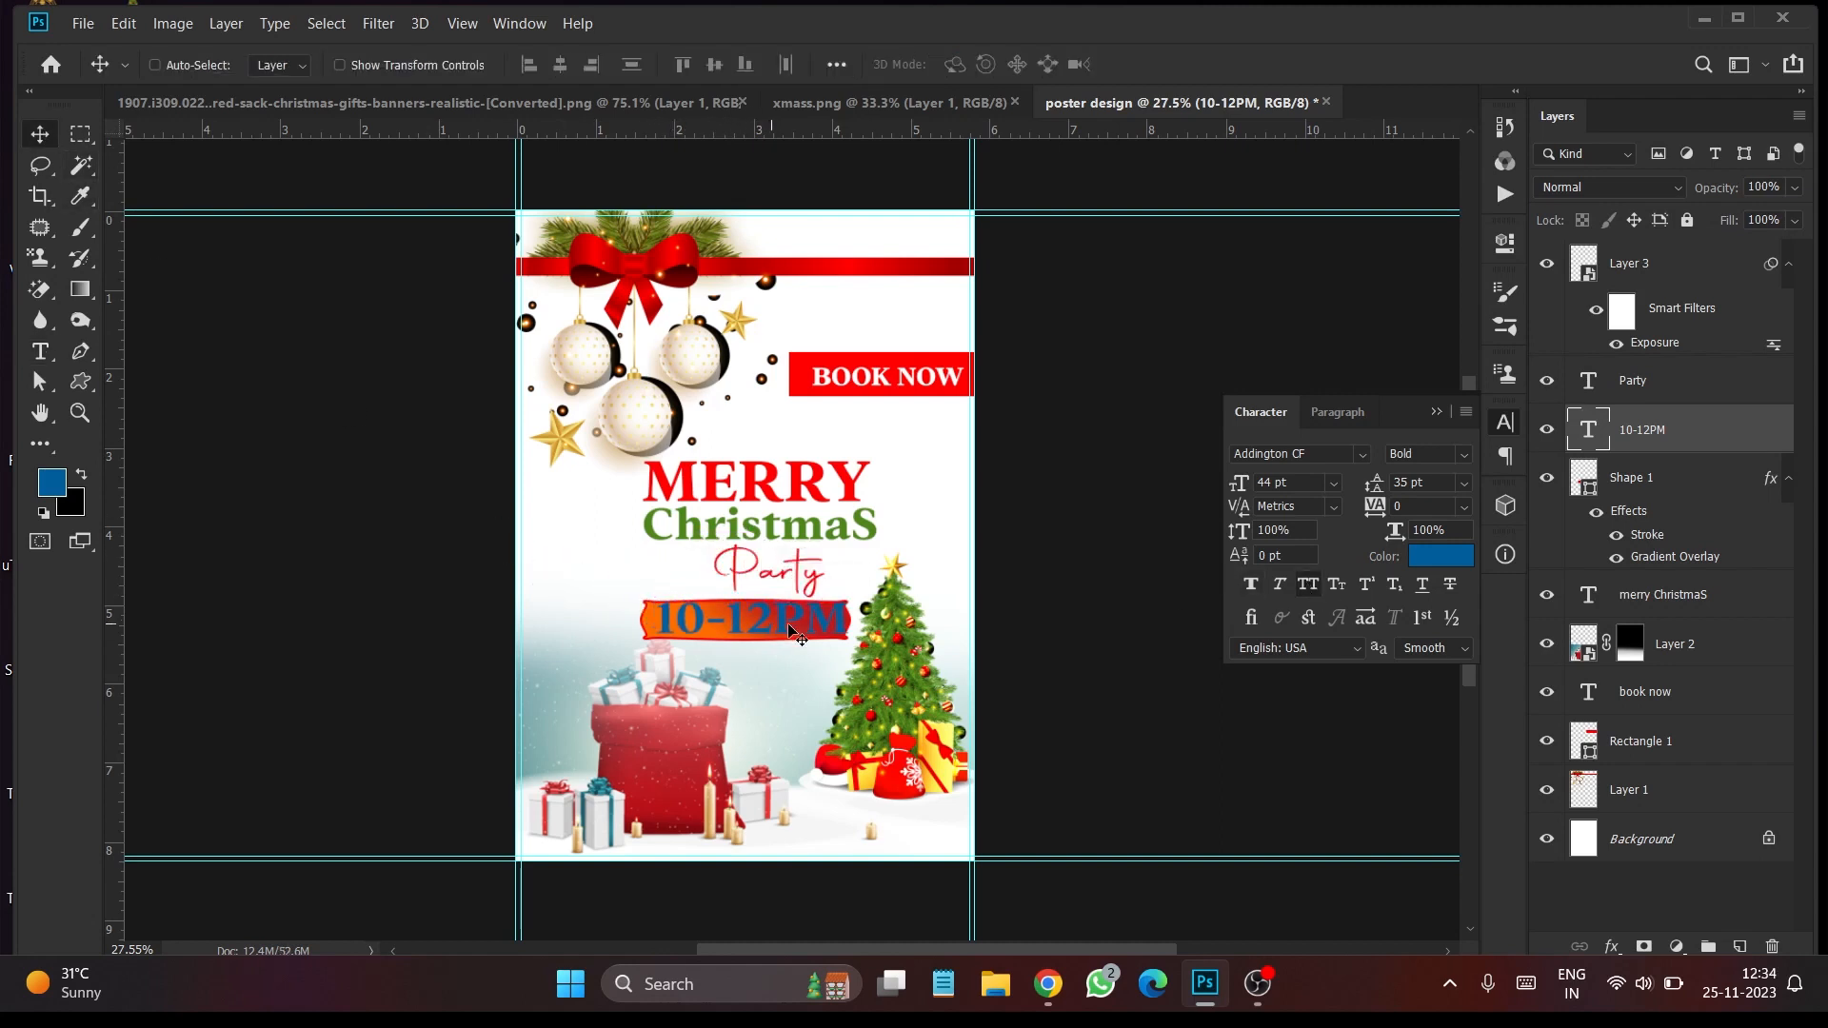
Change the 10-12PM text colour to white
{"action": "left_click", "coordinate": [1437, 560]}
{"action": "left_click_drag", "start_coordinate": [1150, 571], "coordinate": [965, 424]}
{"action": "left_click", "coordinate": [1550, 435]}
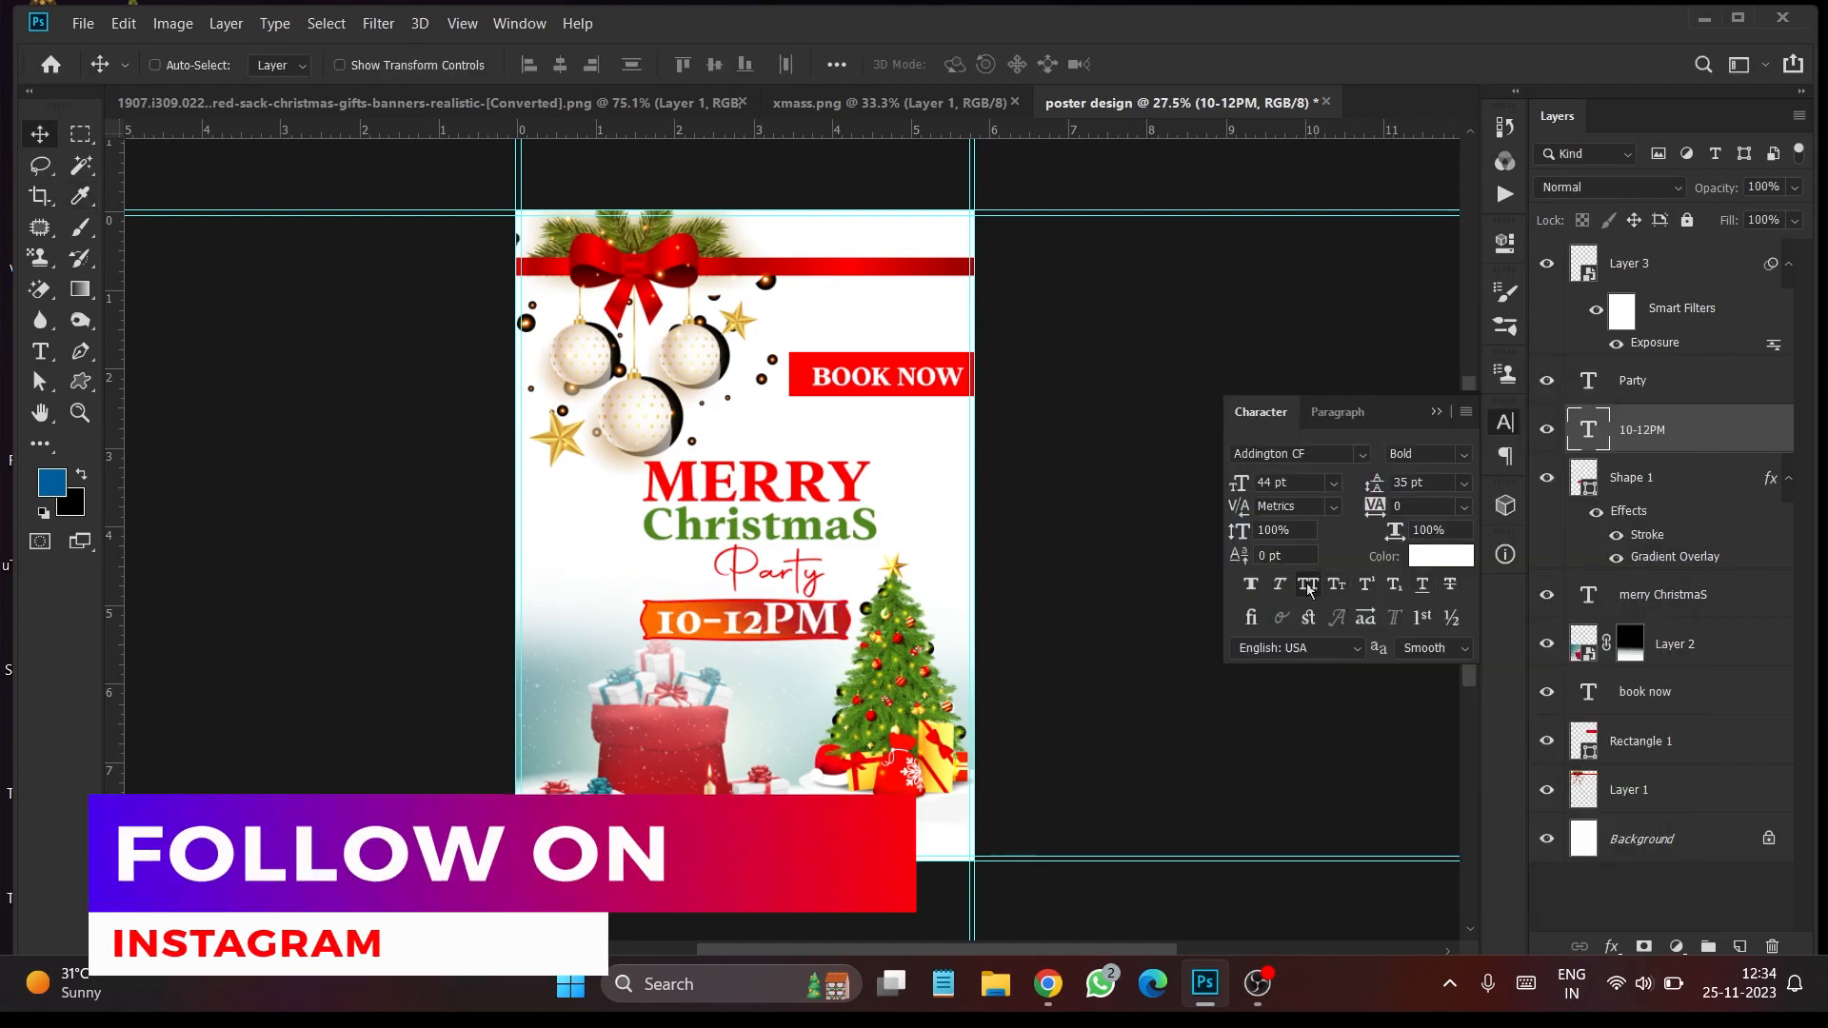
Set the 10-12PM text size to 35 pt and centre it on the gradient label
{"action": "left_click", "coordinate": [1280, 483]}
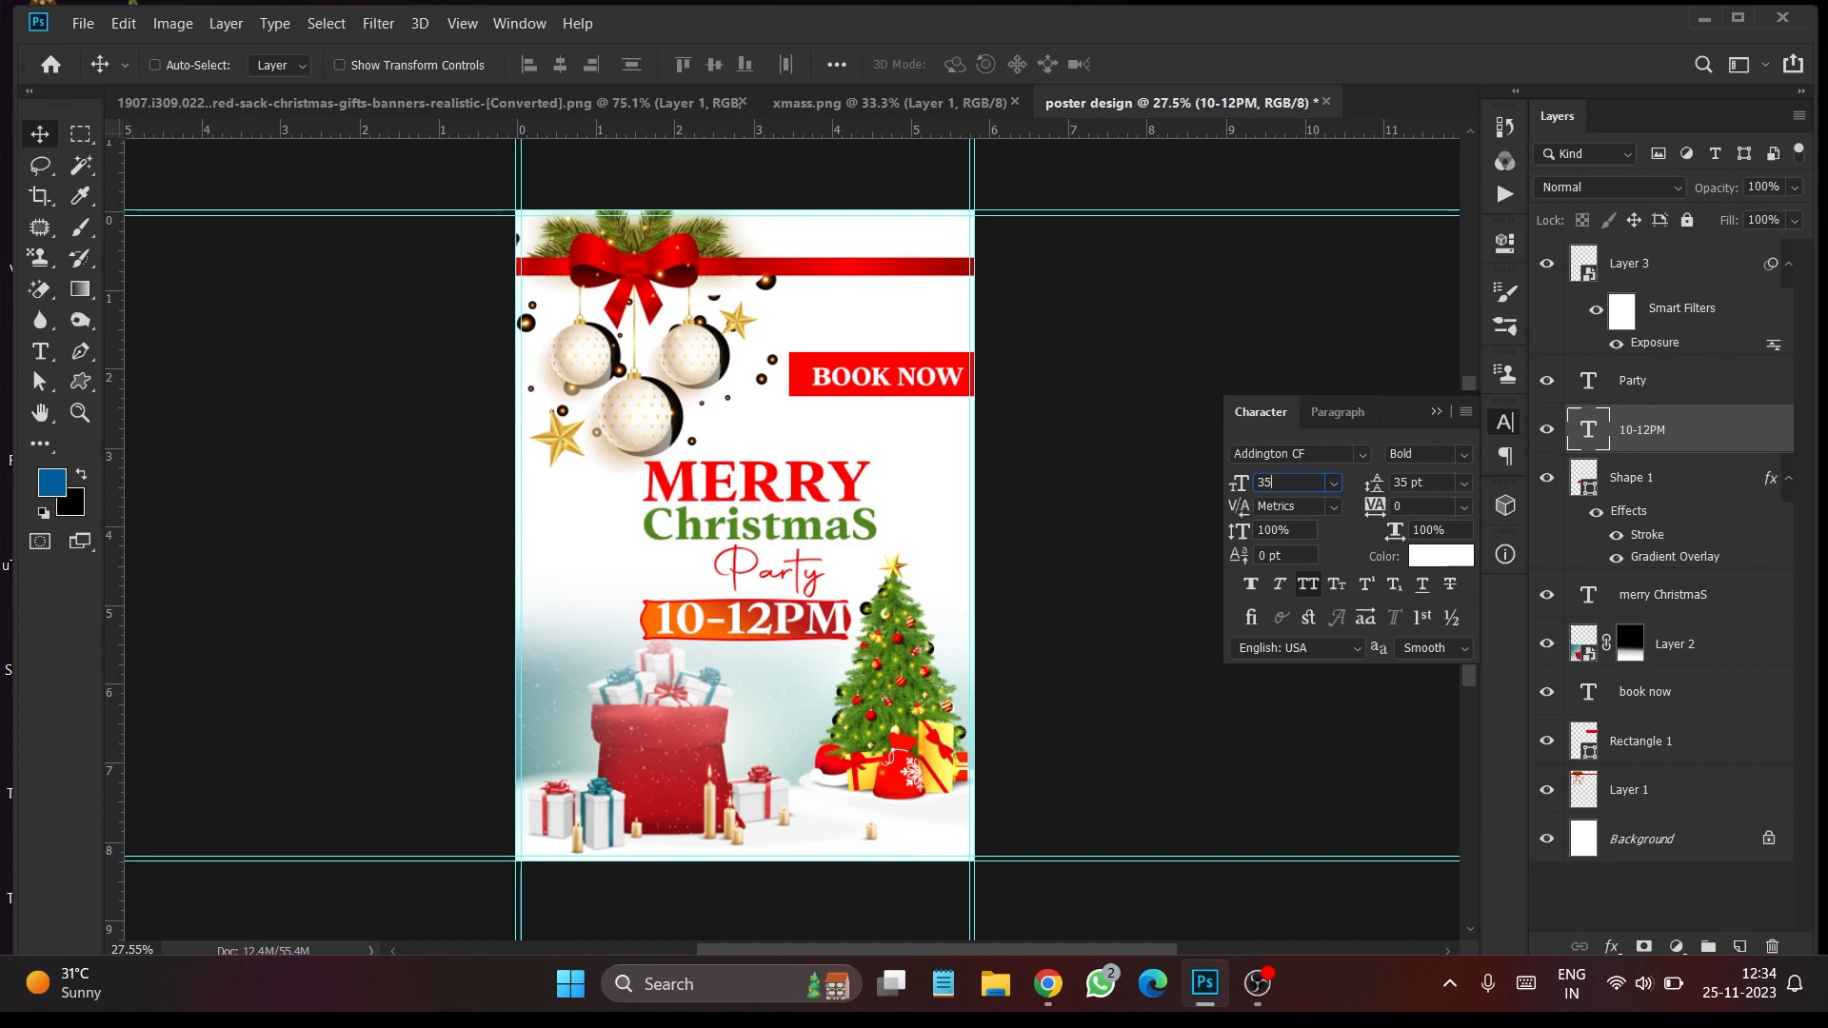
{"action": "type", "text": "35"}
{"action": "key", "text": "Return"}
{"action": "left_click_drag", "start_coordinate": [759, 631], "coordinate": [770, 631]}
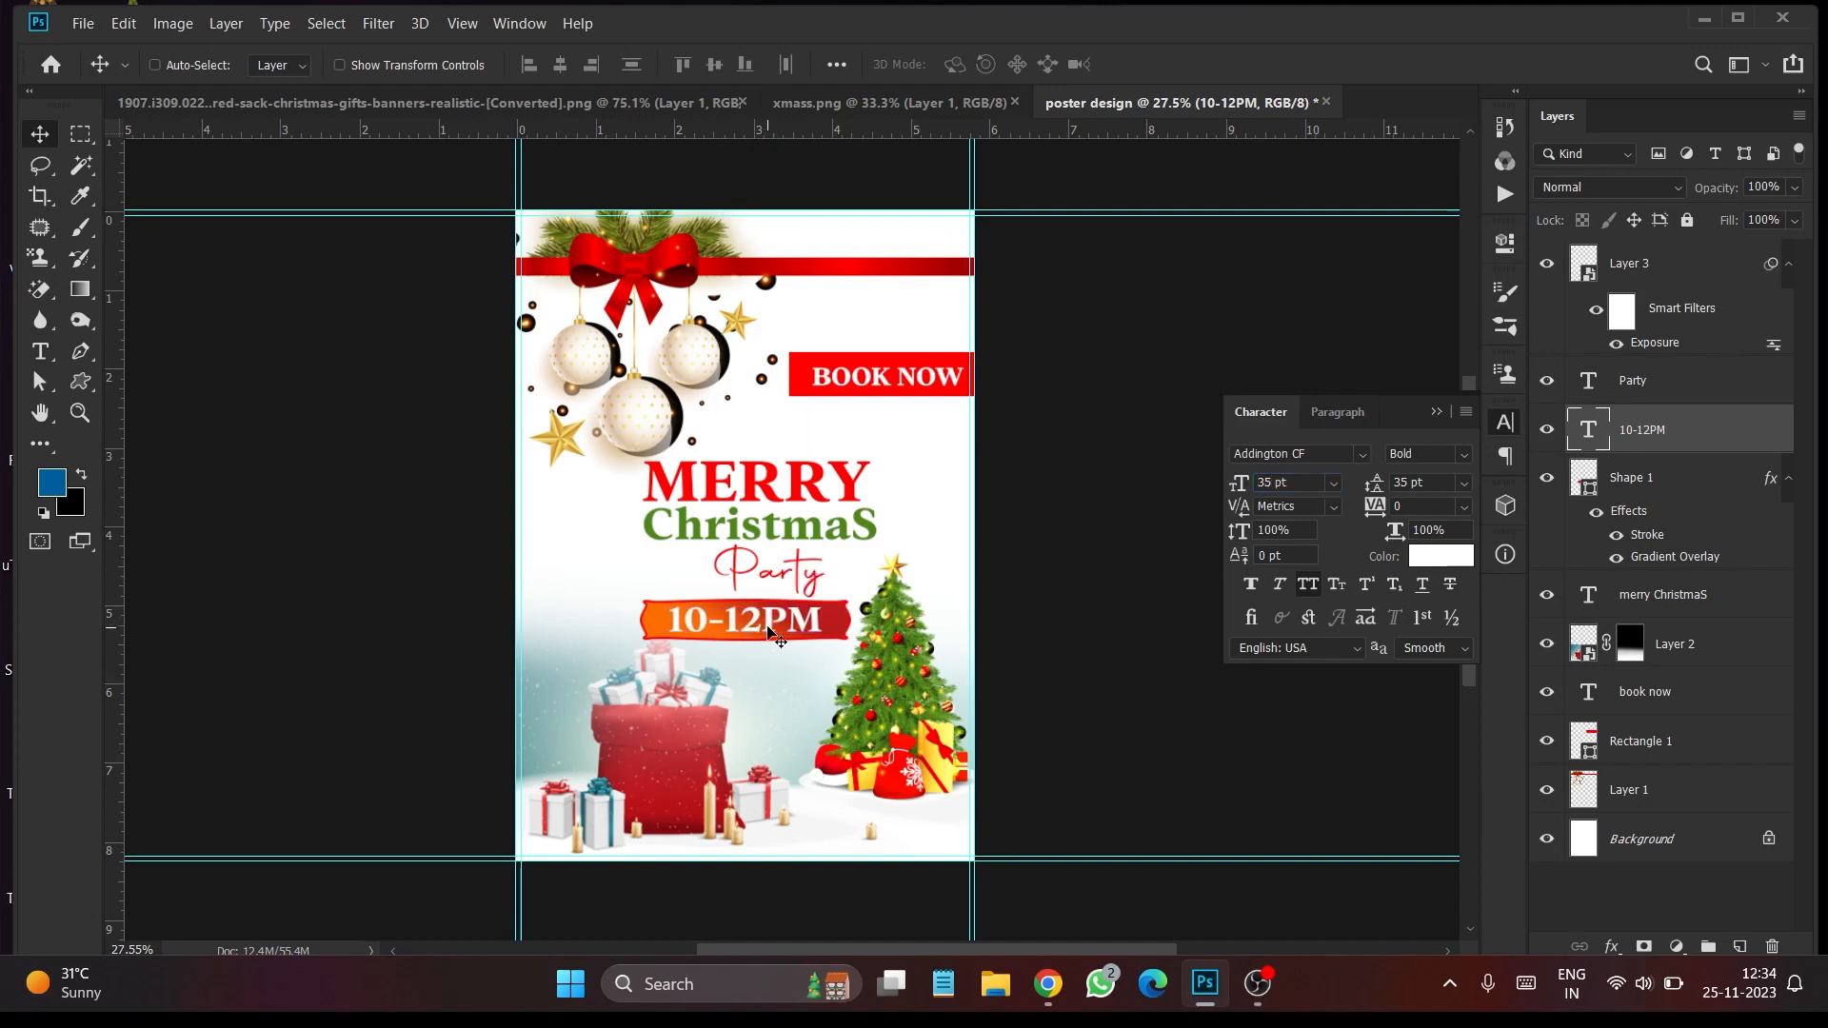
Duplicate the 10-12PM text above the label and colour the copy red (ff0000), sampled from the word MERRY
{"action": "left_click_drag", "start_coordinate": [776, 628], "coordinate": [636, 549], "text": "alt"}
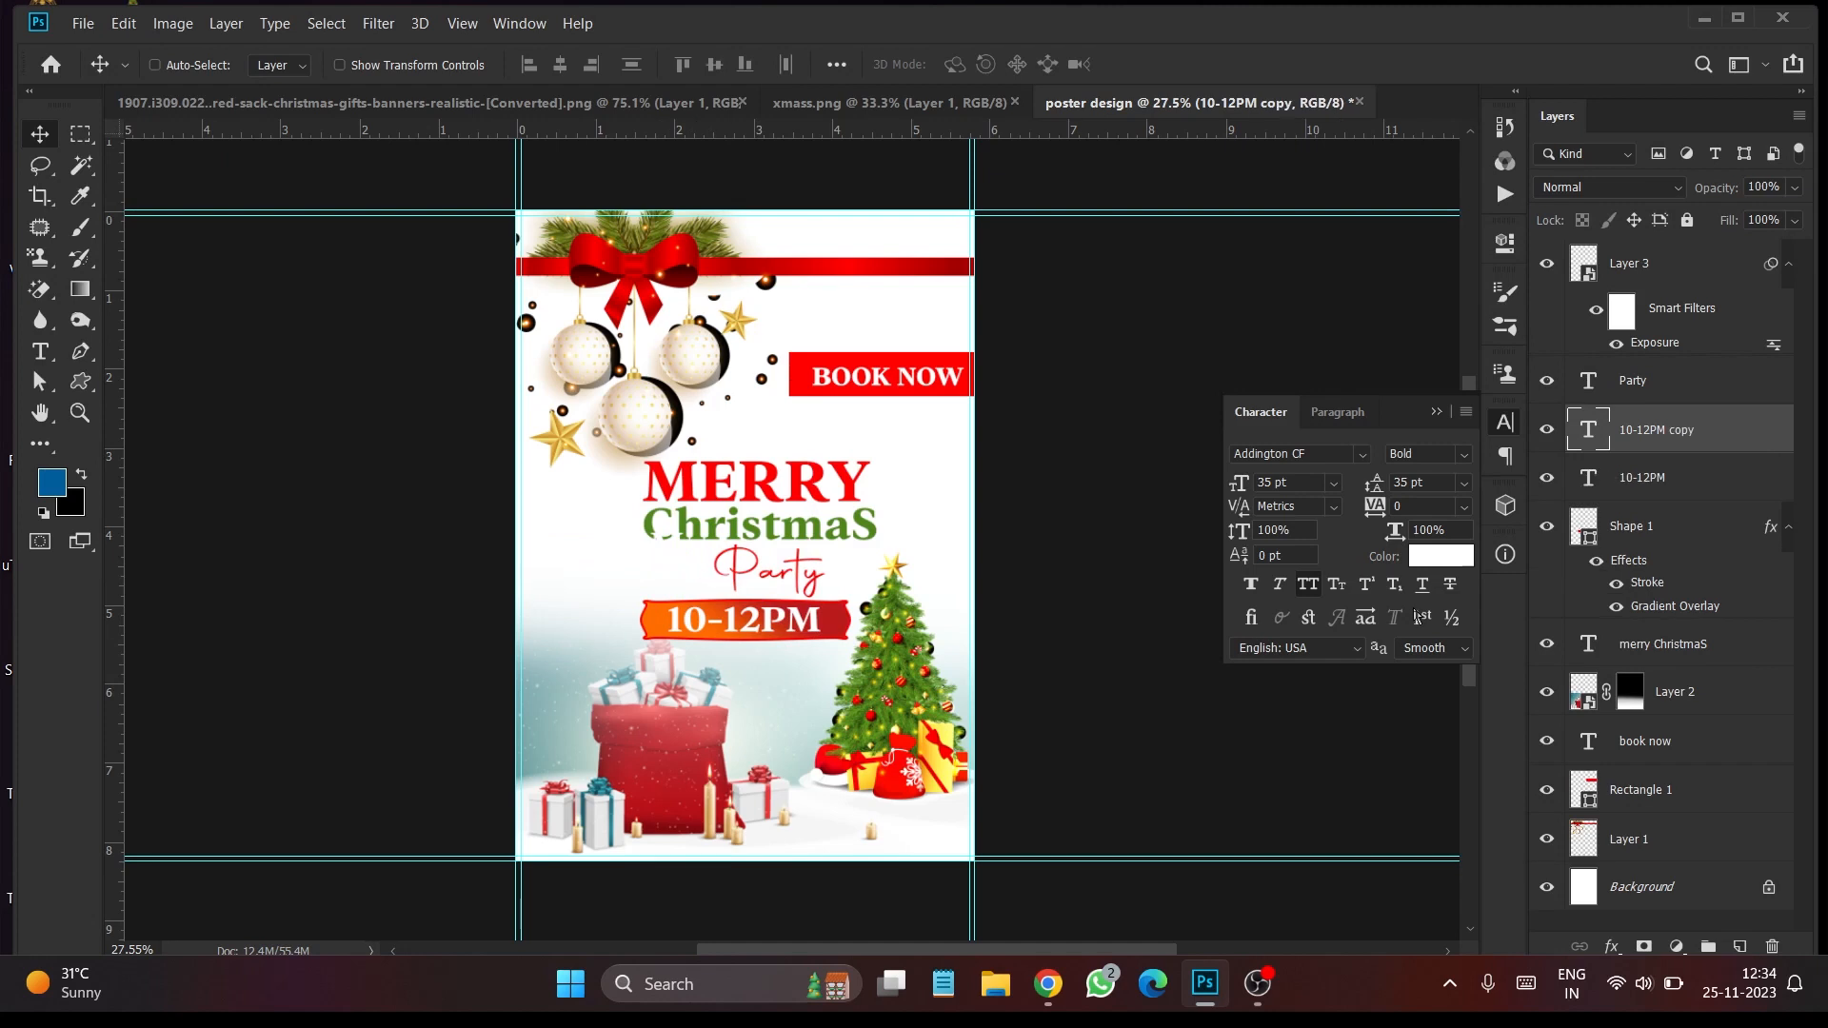
{"action": "left_click", "coordinate": [1421, 556]}
{"action": "left_click", "coordinate": [759, 481]}
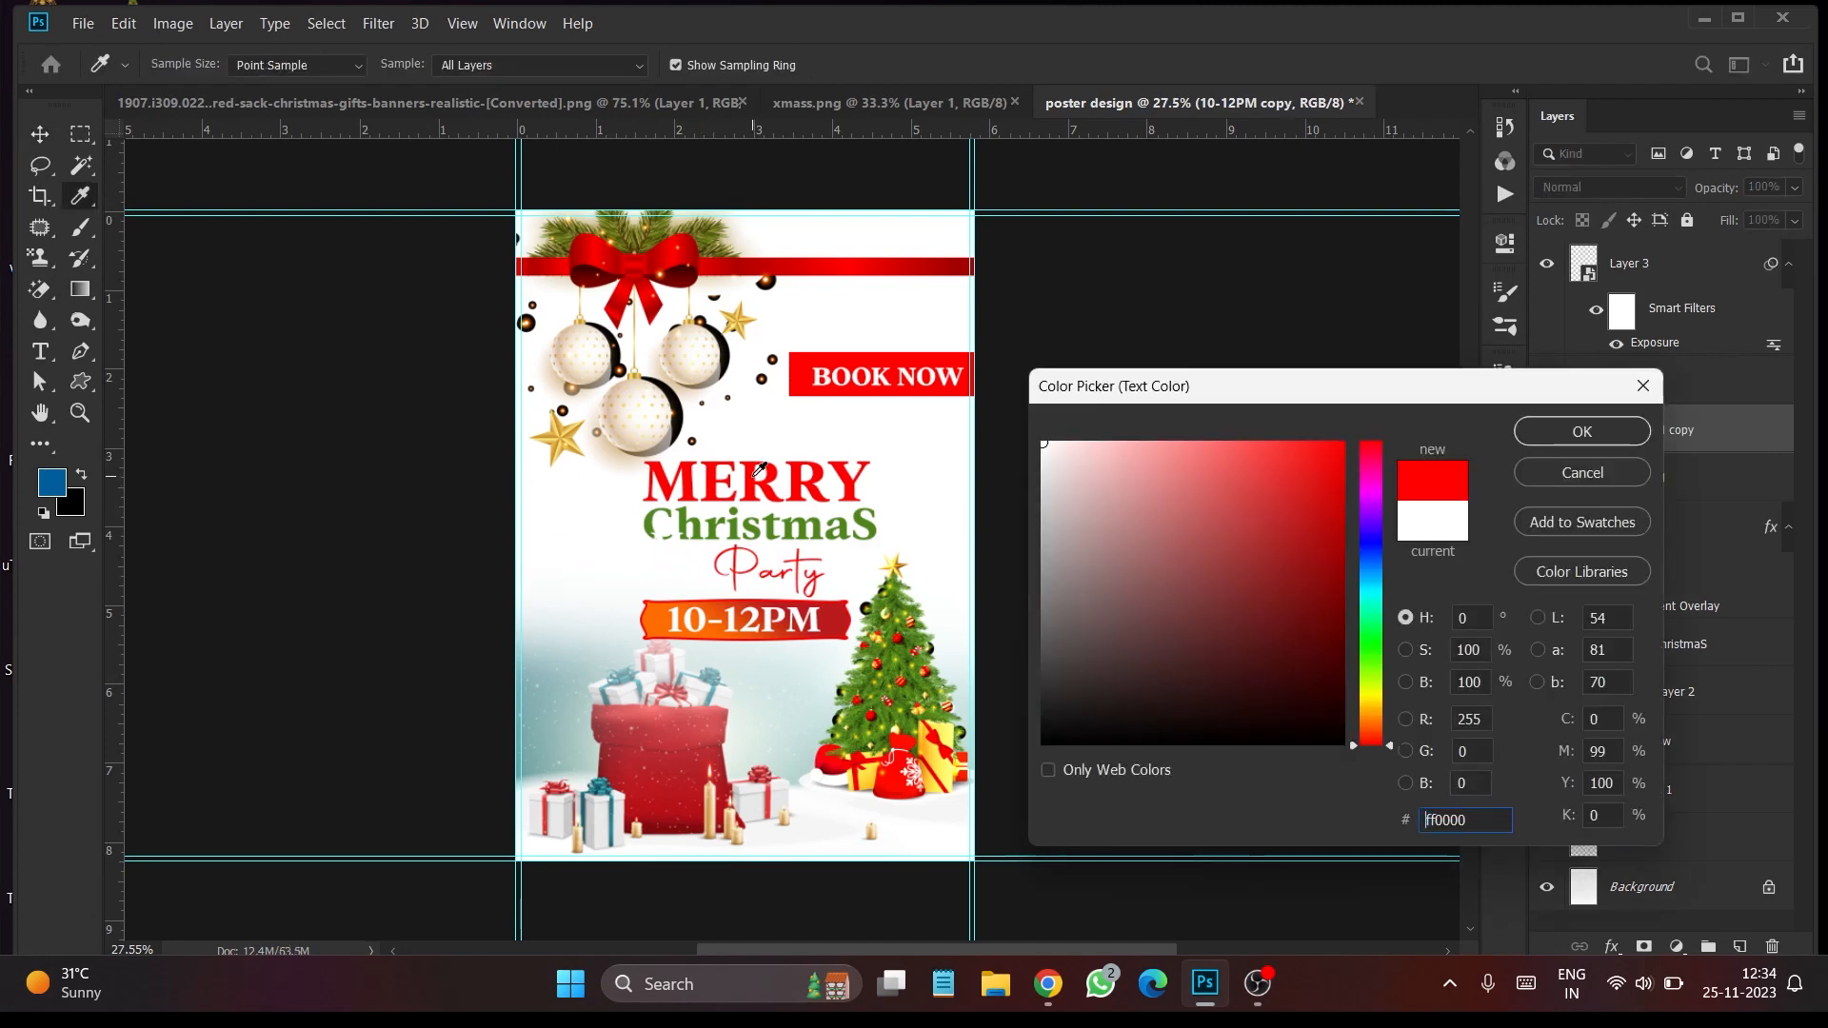
{"action": "key", "text": "Return"}
Rotate the red 10-12PM copy by -90 degrees and place it vertically beside the heading, near the poster's left edge
{"action": "key", "text": "ctrl+t"}
{"action": "left_click_drag", "start_coordinate": [744, 522], "coordinate": [584, 412]}
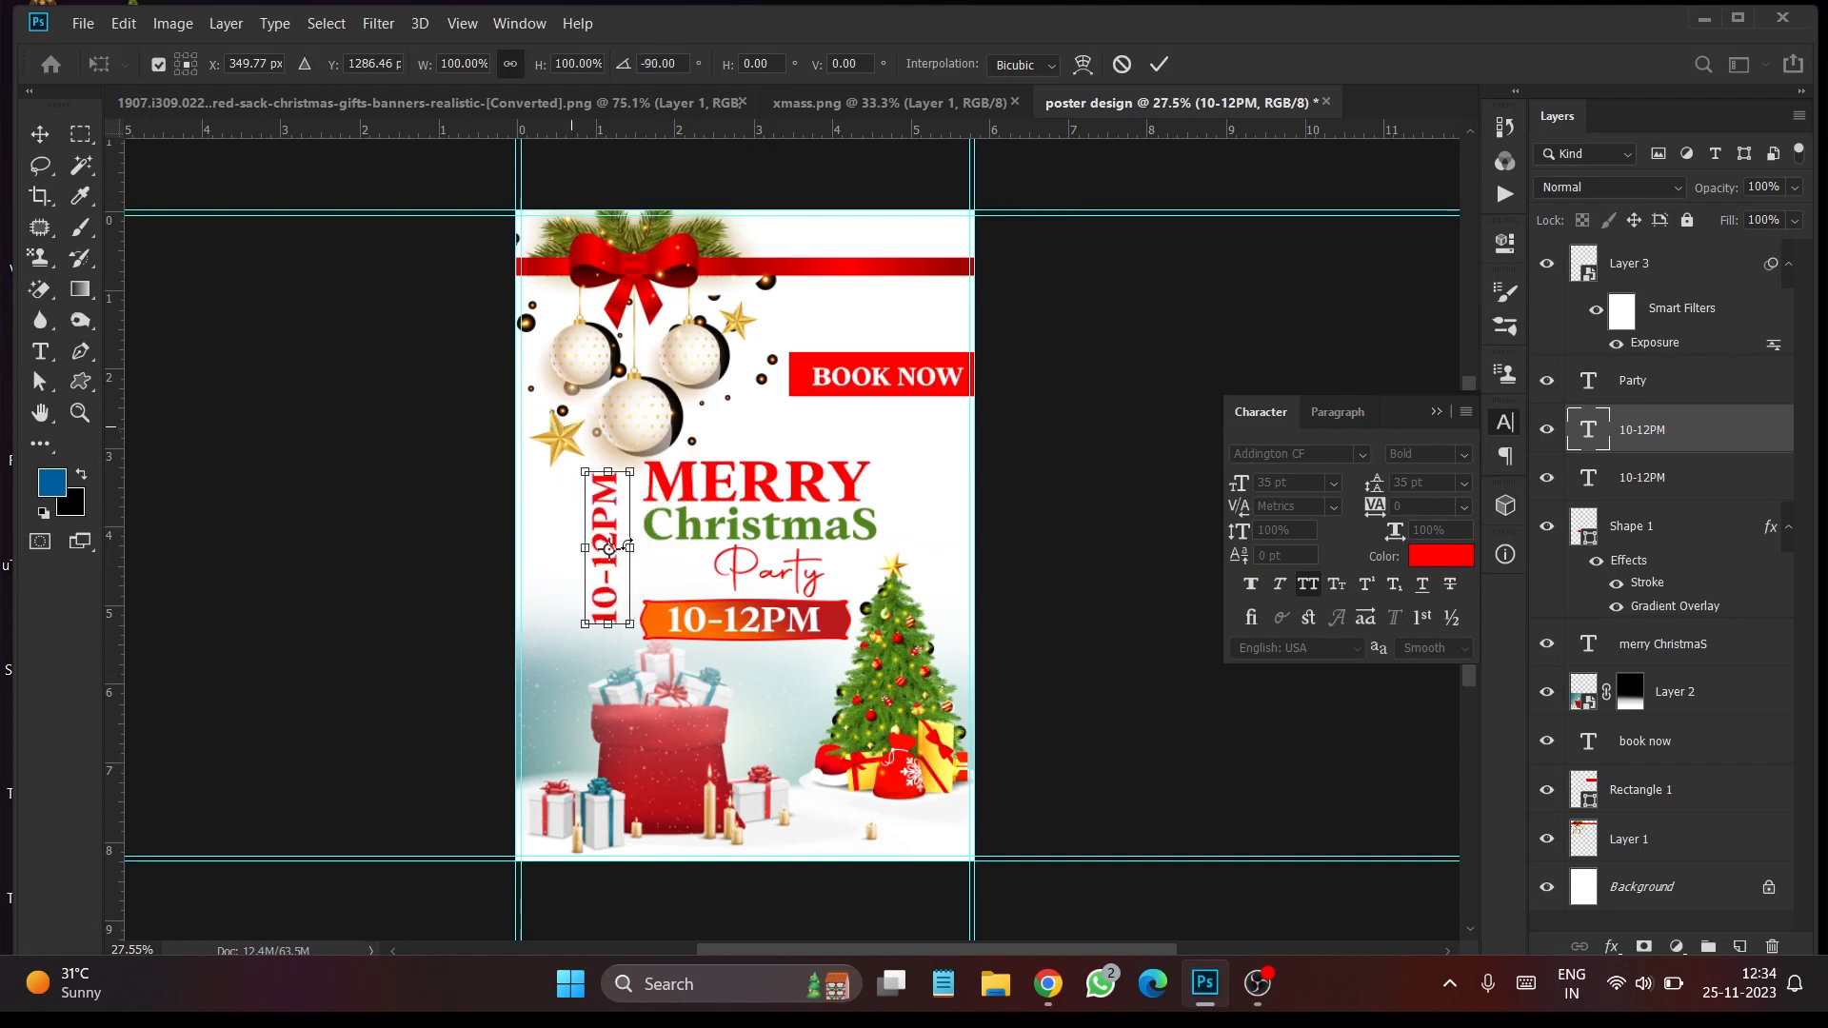
{"action": "left_click_drag", "start_coordinate": [576, 543], "coordinate": [544, 545]}
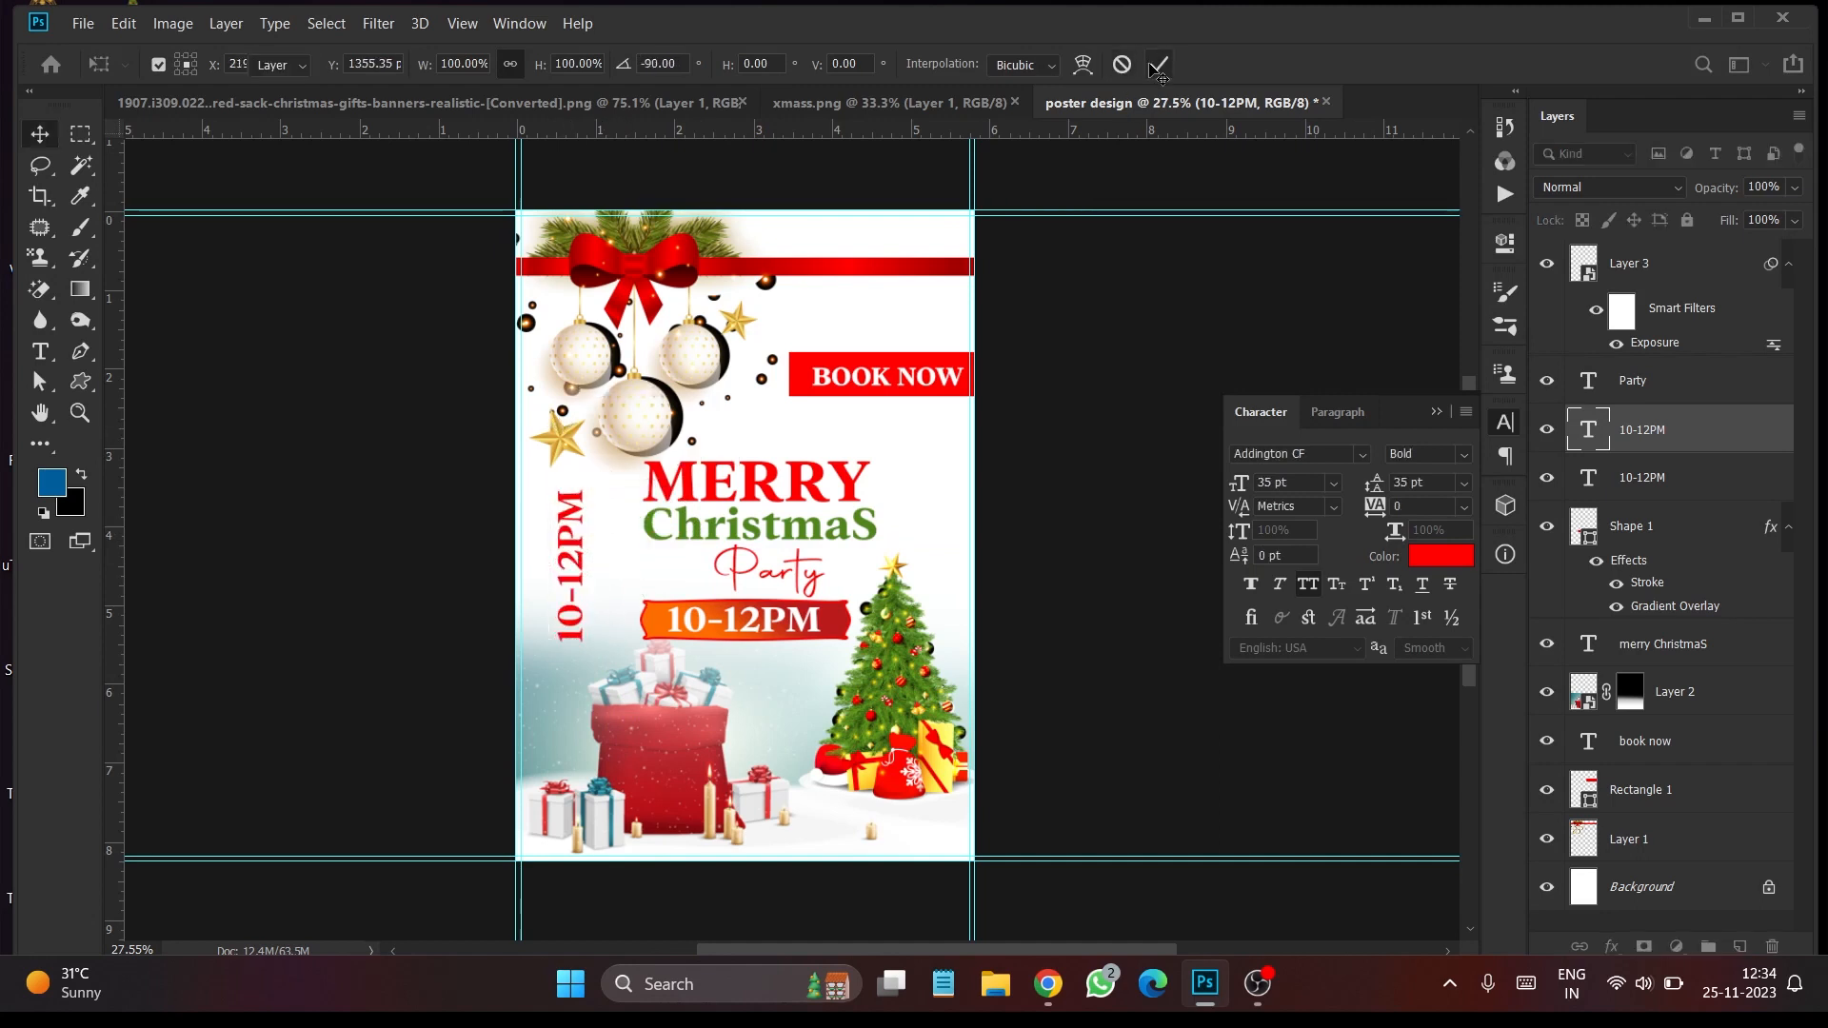
{"action": "left_click", "coordinate": [1159, 63]}
Replace the vertical text with DECEMBER and shift it down toward the poster's left margin
{"action": "double_click", "coordinate": [1577, 435]}
{"action": "type", "text": "DECEMBER"}
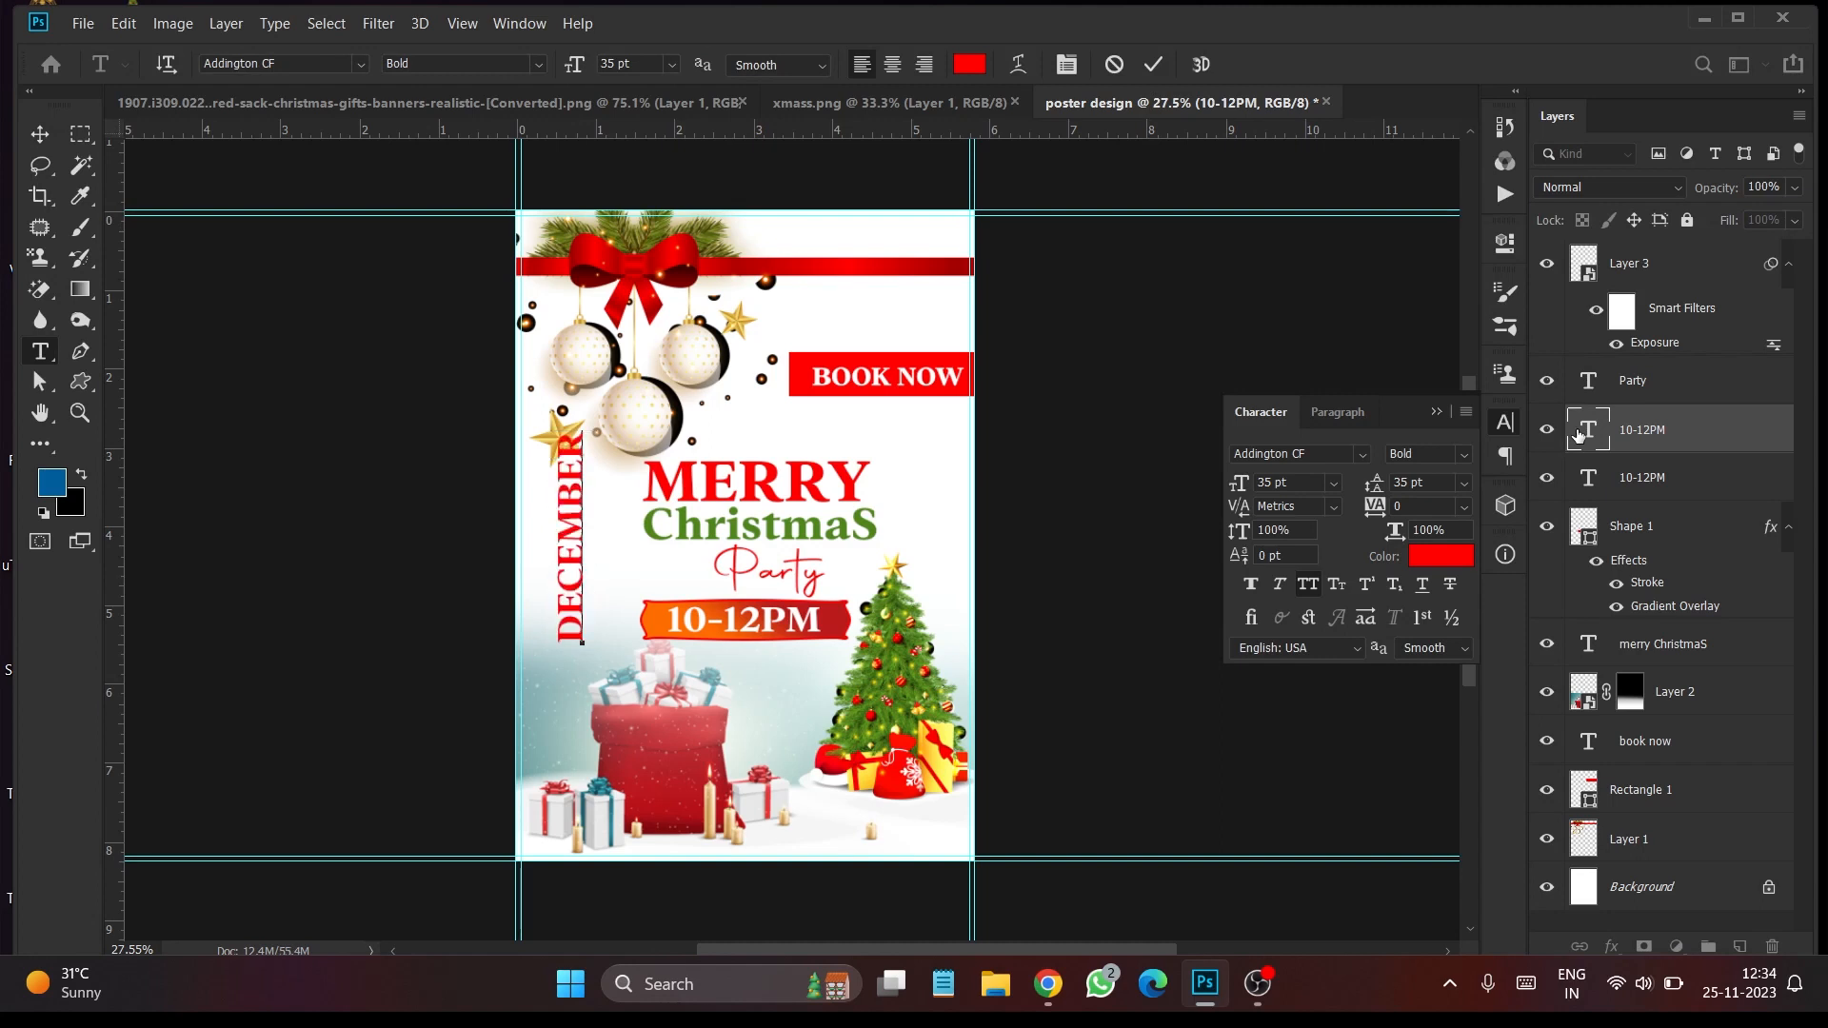
{"action": "left_click", "coordinate": [1153, 64]}
{"action": "left_click_drag", "start_coordinate": [571, 578], "coordinate": [554, 614]}
Set the DECEMBER text to Anton at 40 pt and reposition it beside the heading
{"action": "left_click", "coordinate": [1361, 456]}
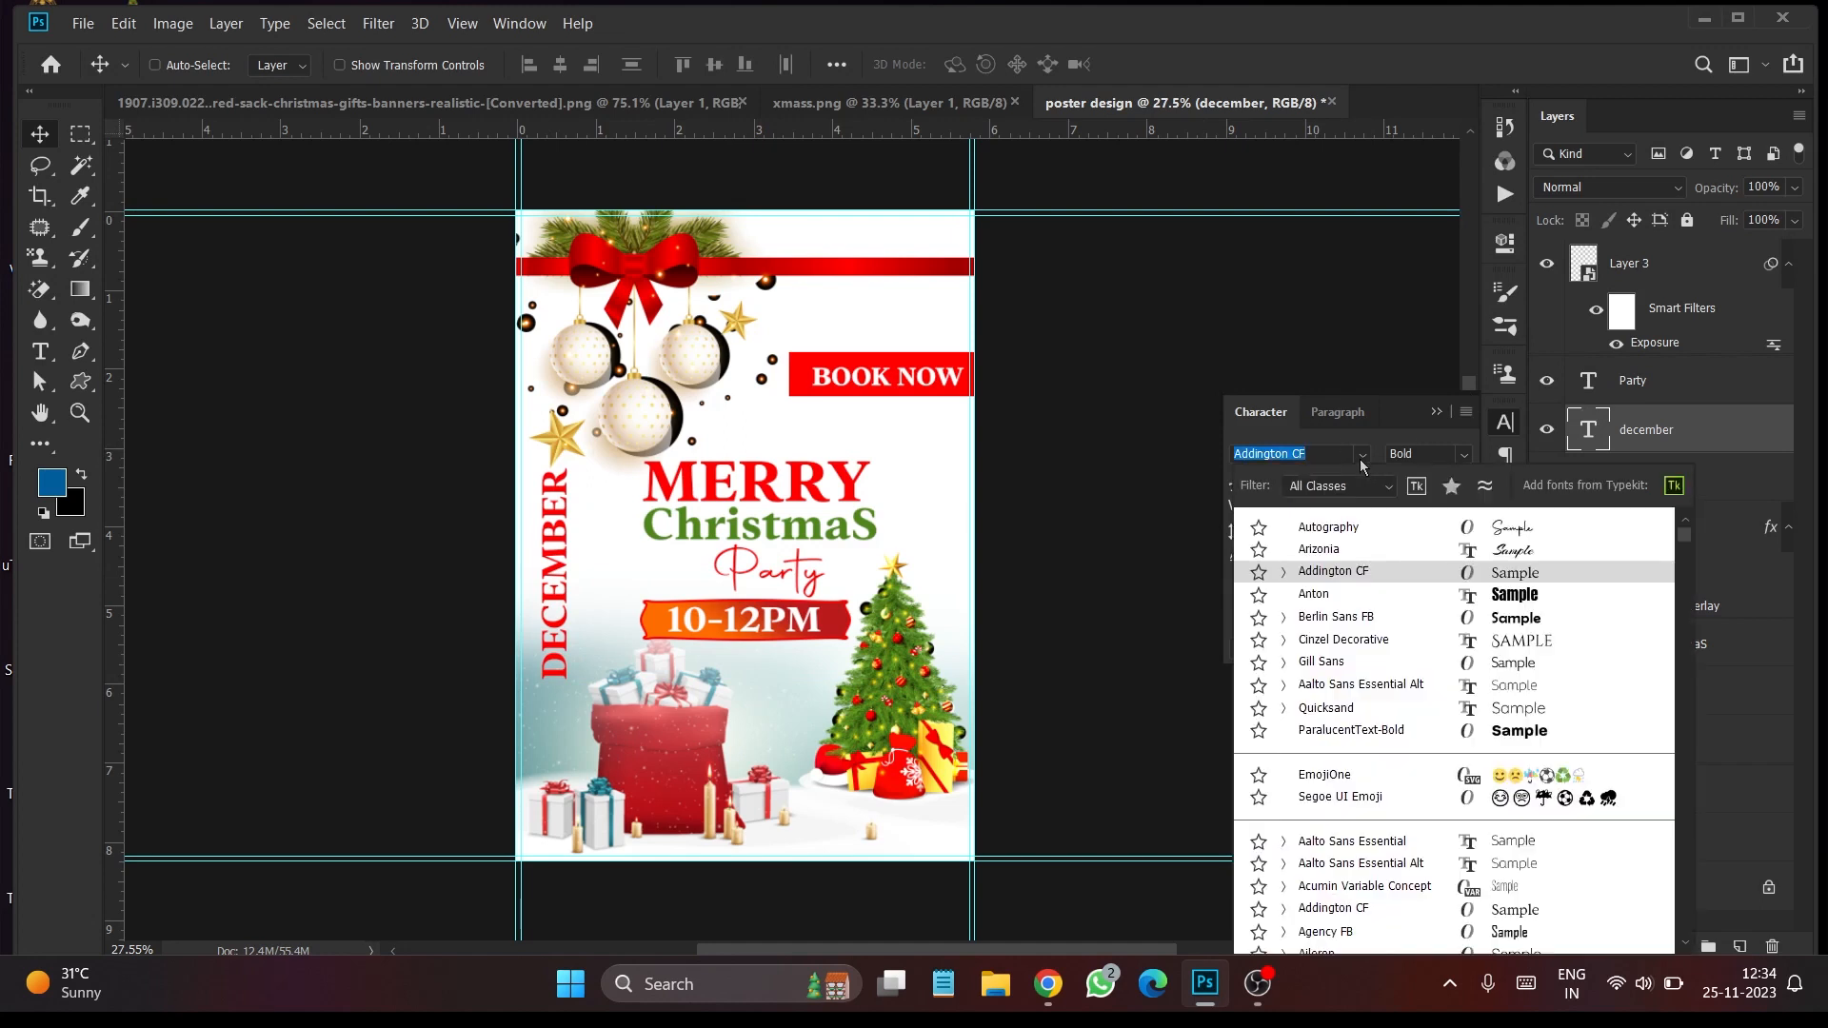
{"action": "left_click", "coordinate": [1428, 594]}
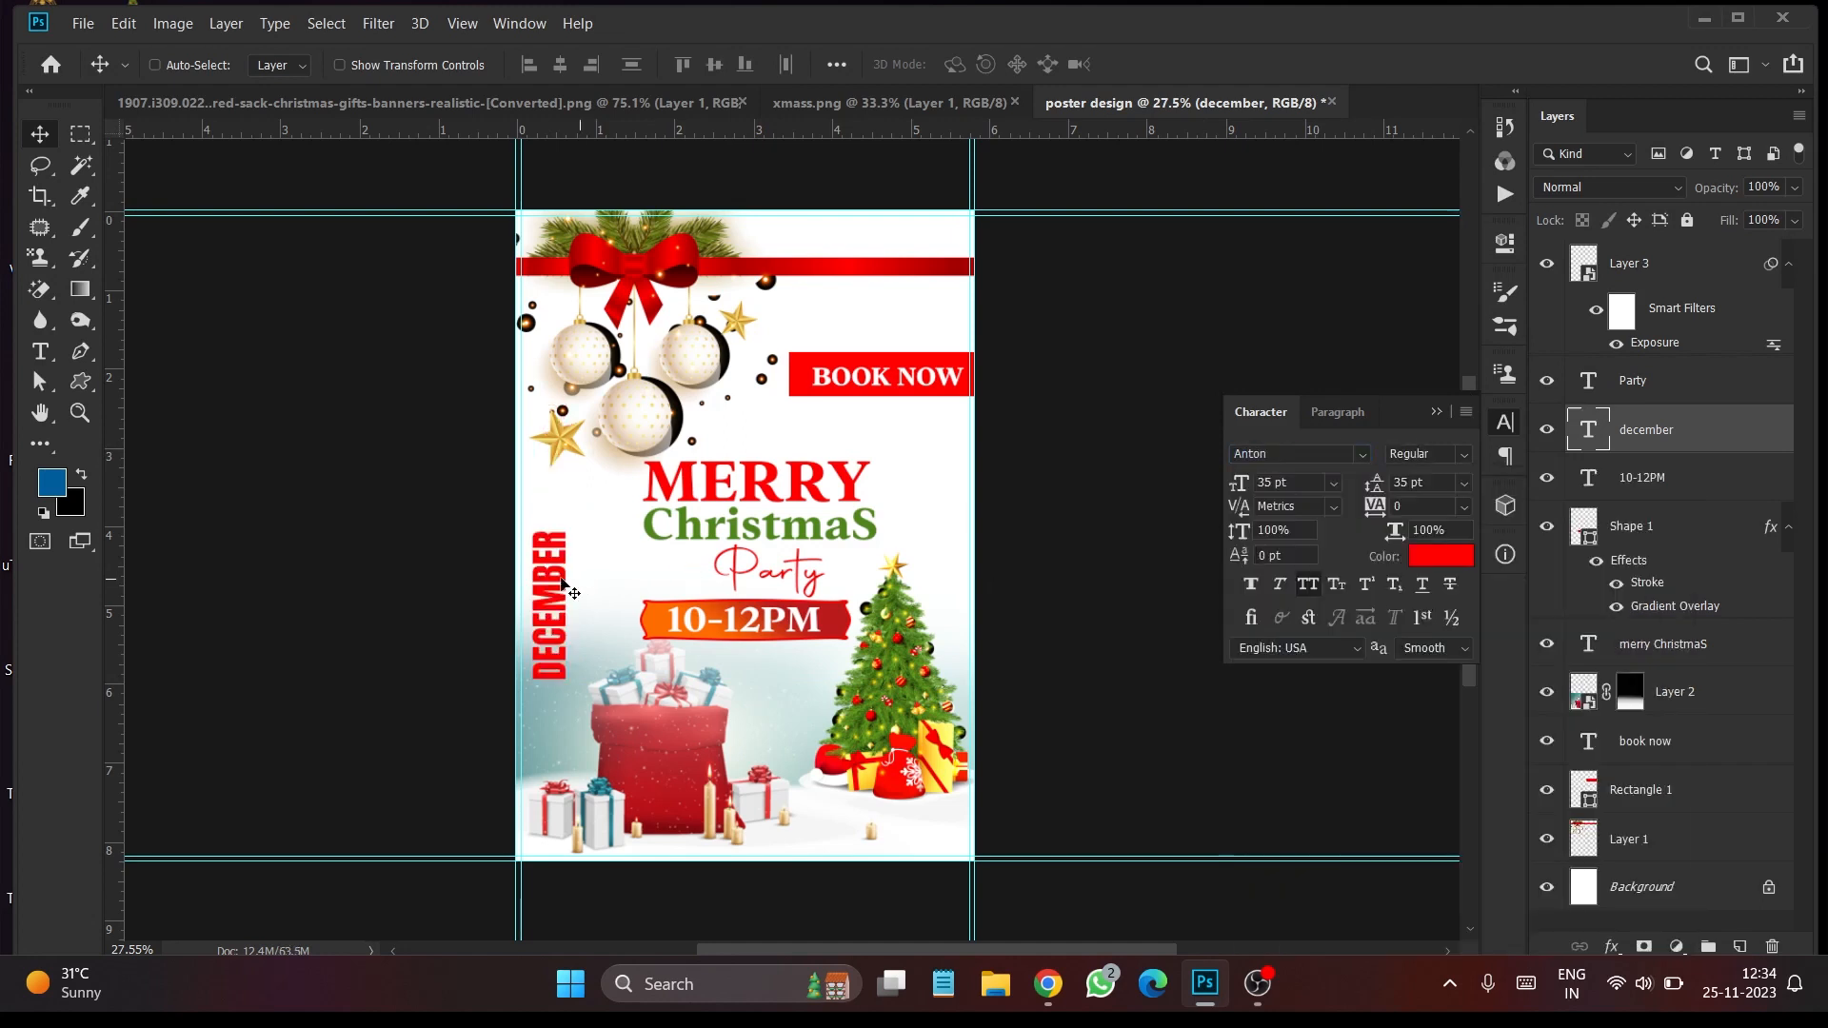
{"action": "left_click_drag", "start_coordinate": [549, 568], "coordinate": [556, 537]}
{"action": "type", "text": "40"}
{"action": "key", "text": "Return"}
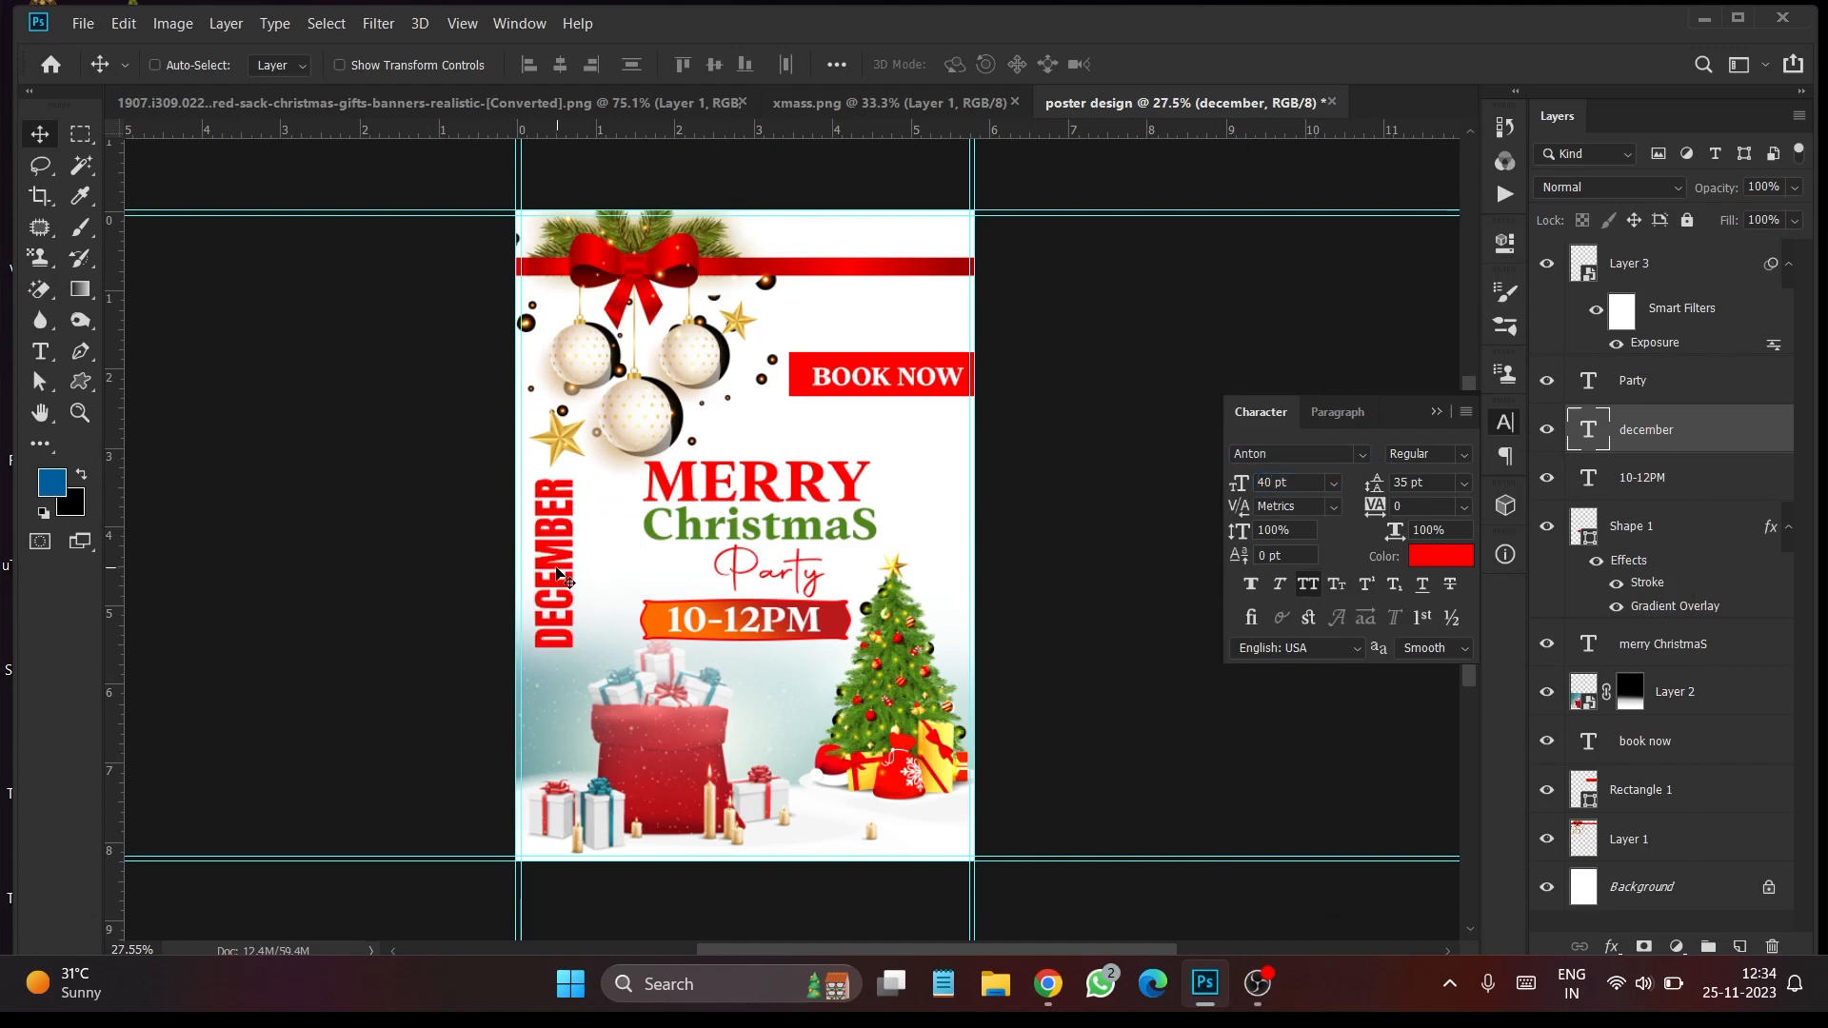
{"action": "left_click_drag", "start_coordinate": [561, 571], "coordinate": [565, 578]}
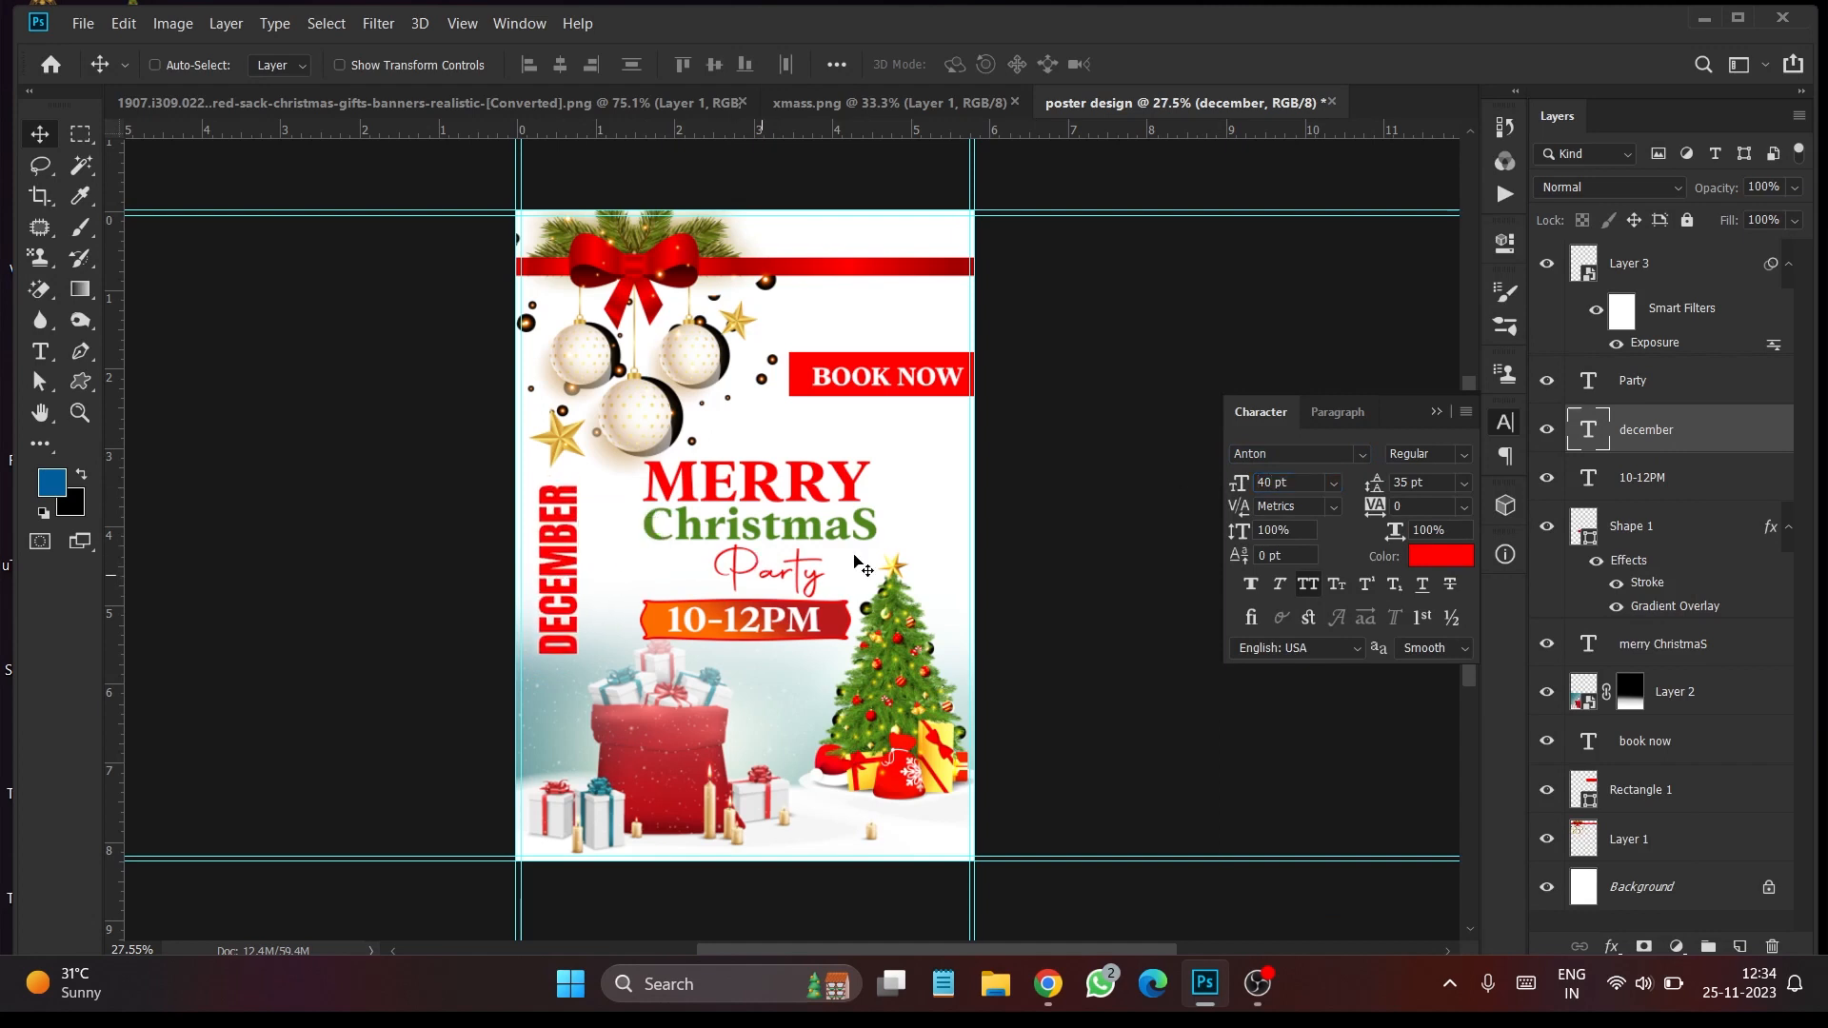
{"action": "left_click", "coordinate": [40, 351]}
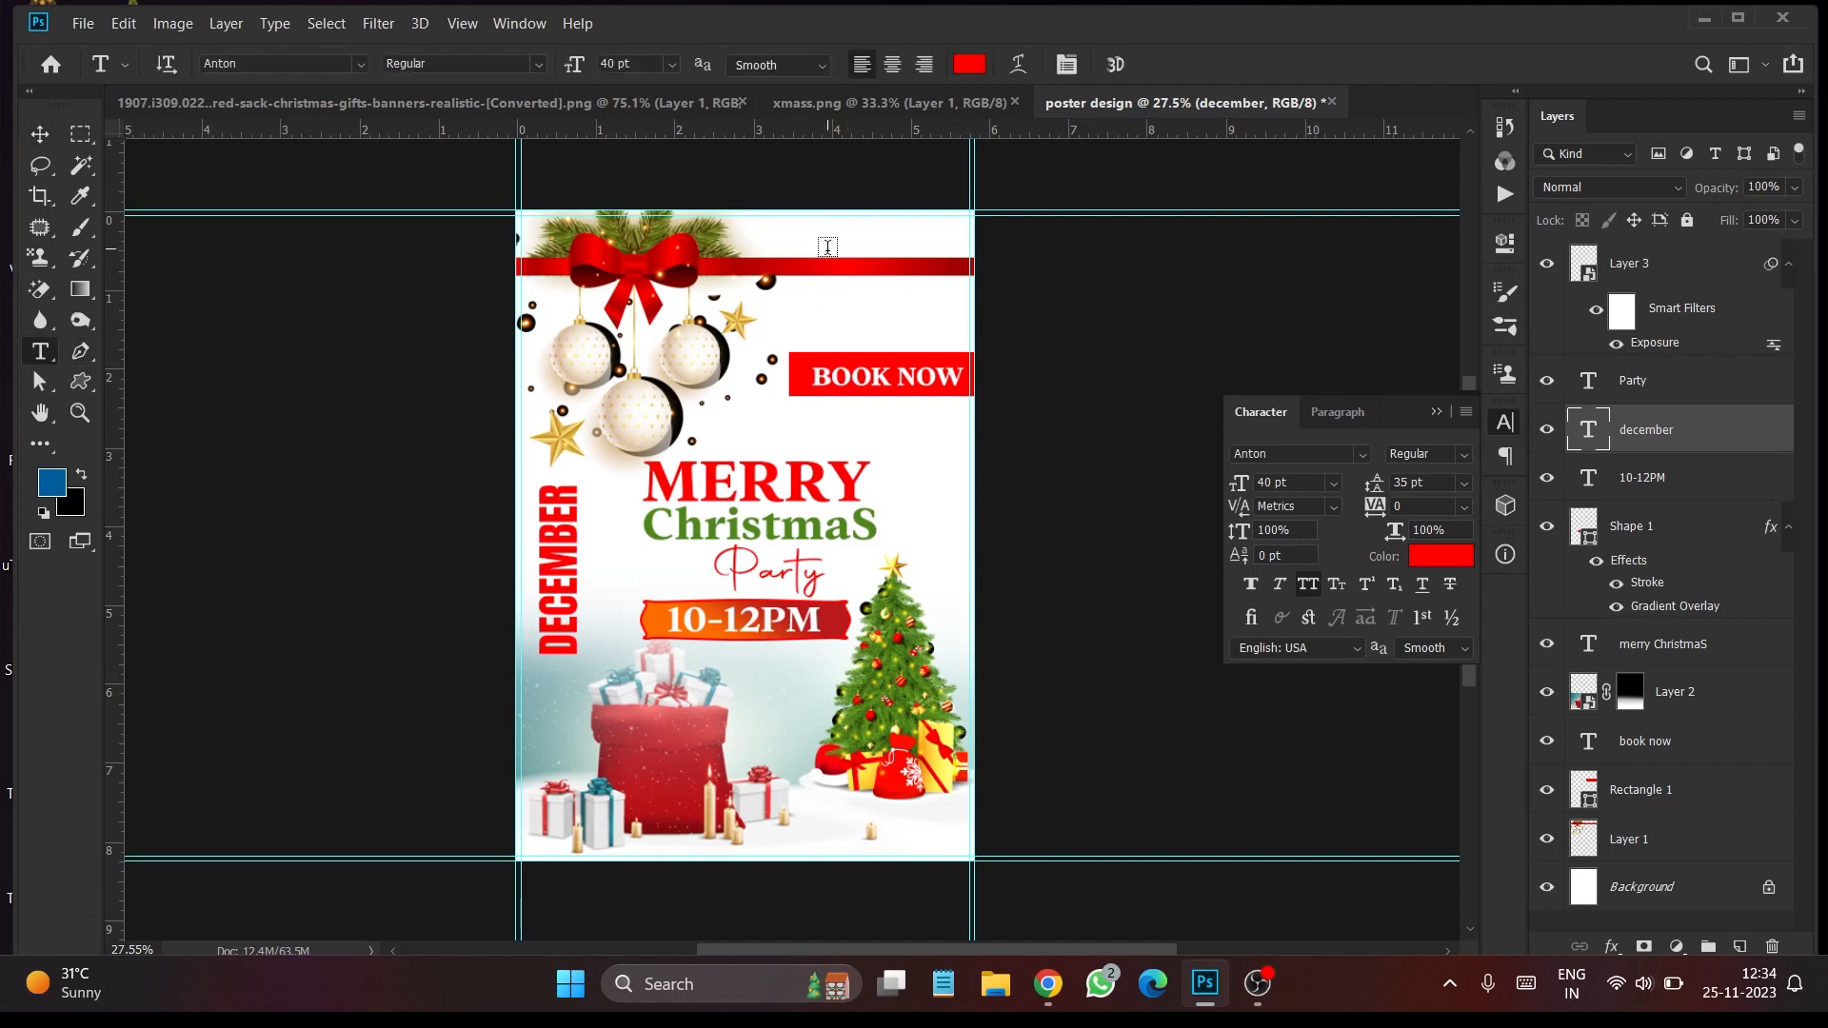
{"action": "left_click", "coordinate": [827, 246]}
{"action": "type", "text": "www.we"}
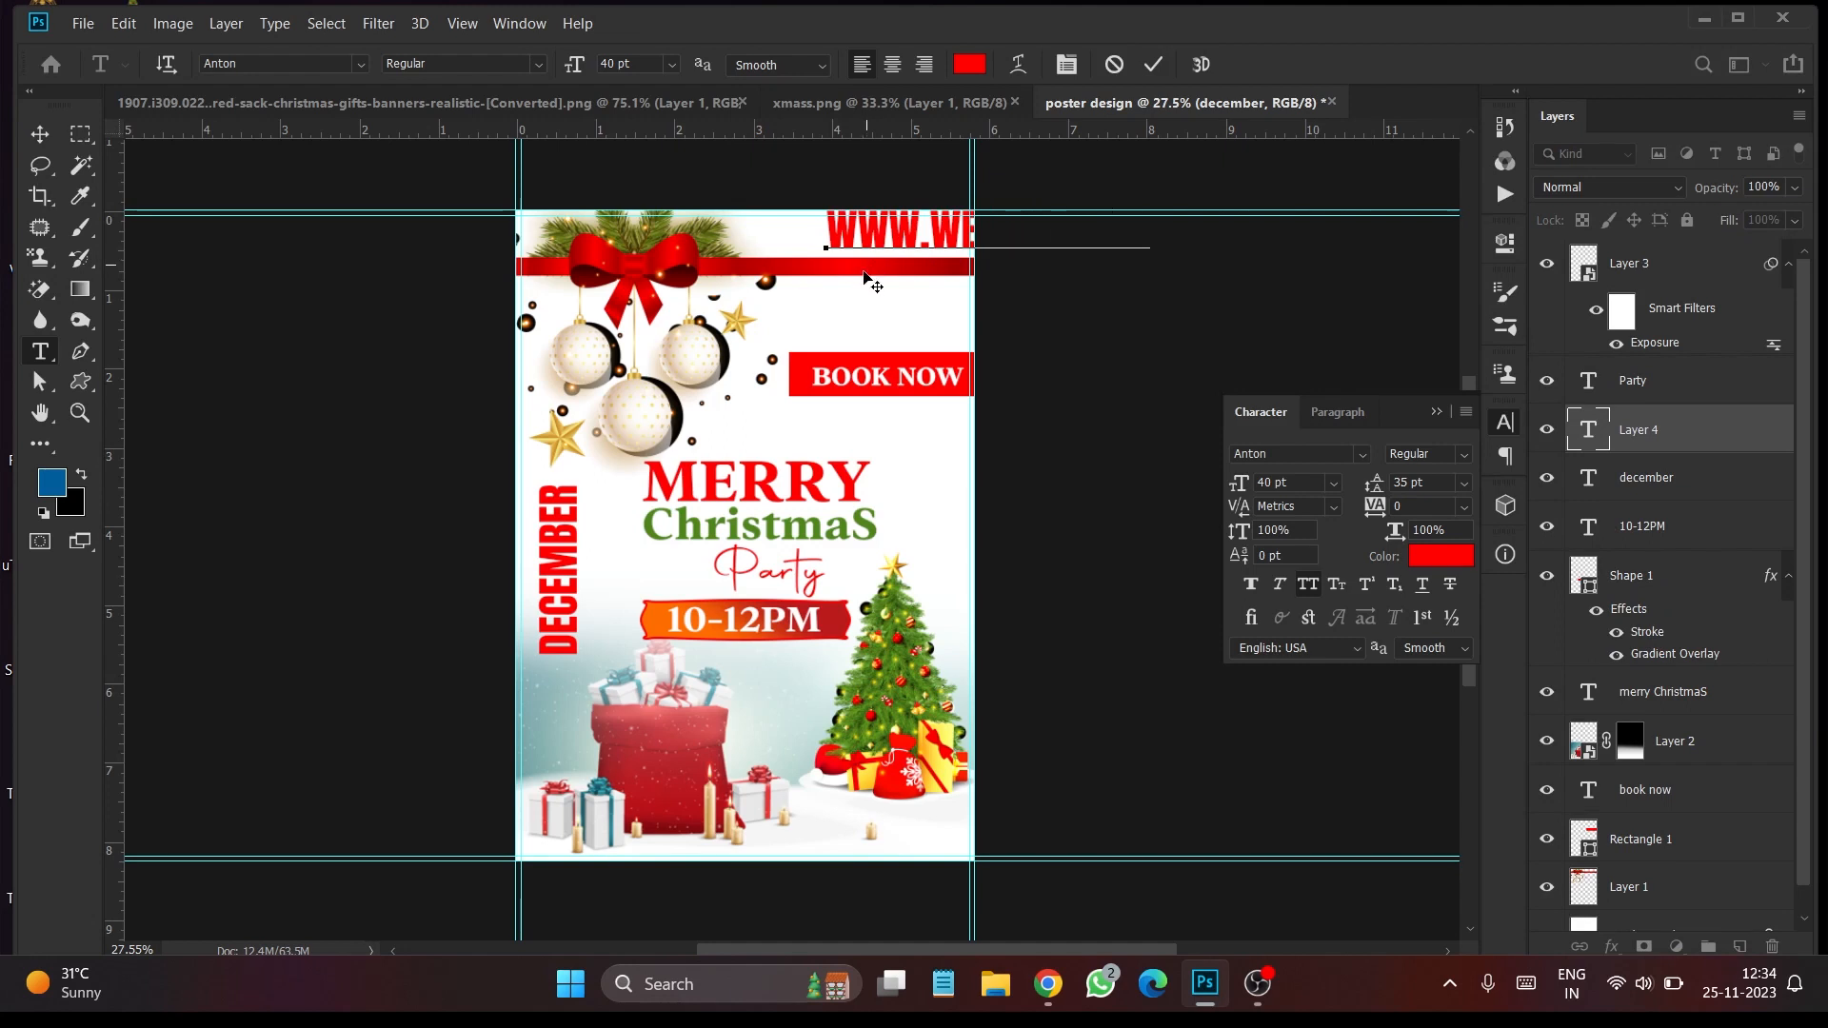
{"action": "left_click", "coordinate": [1153, 65]}
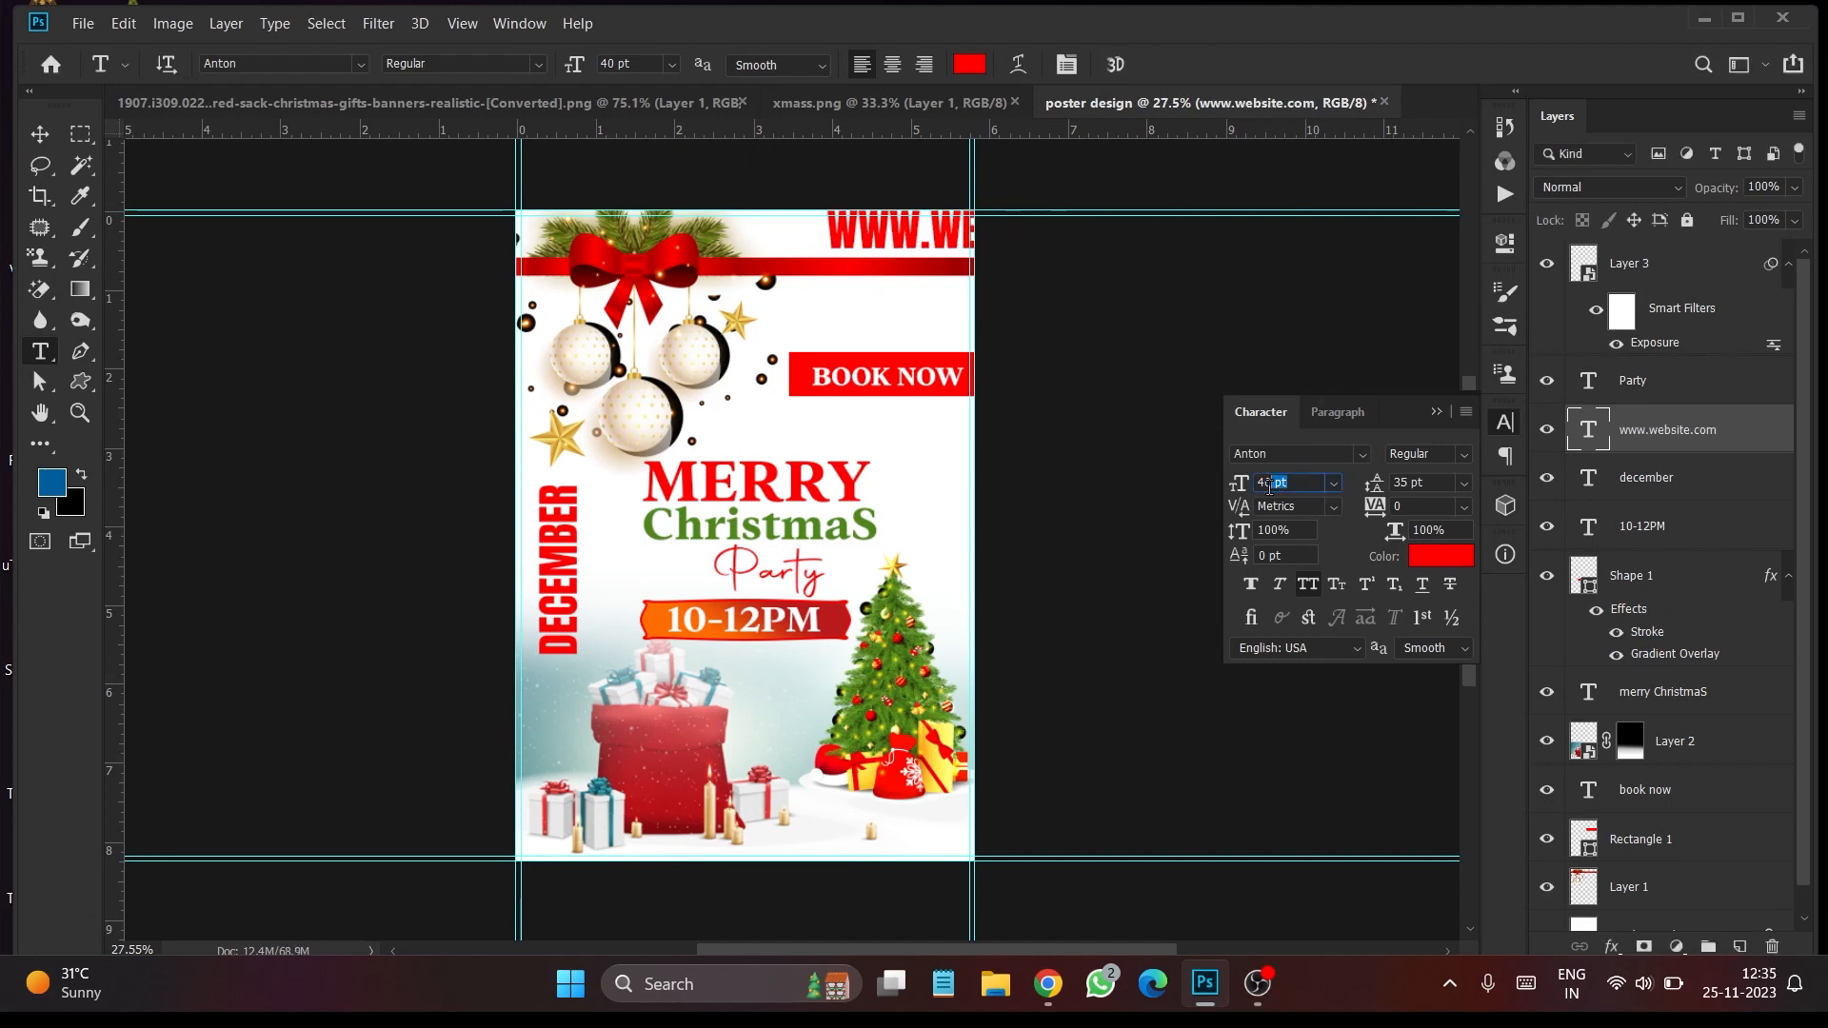
{"action": "type", "text": "16"}
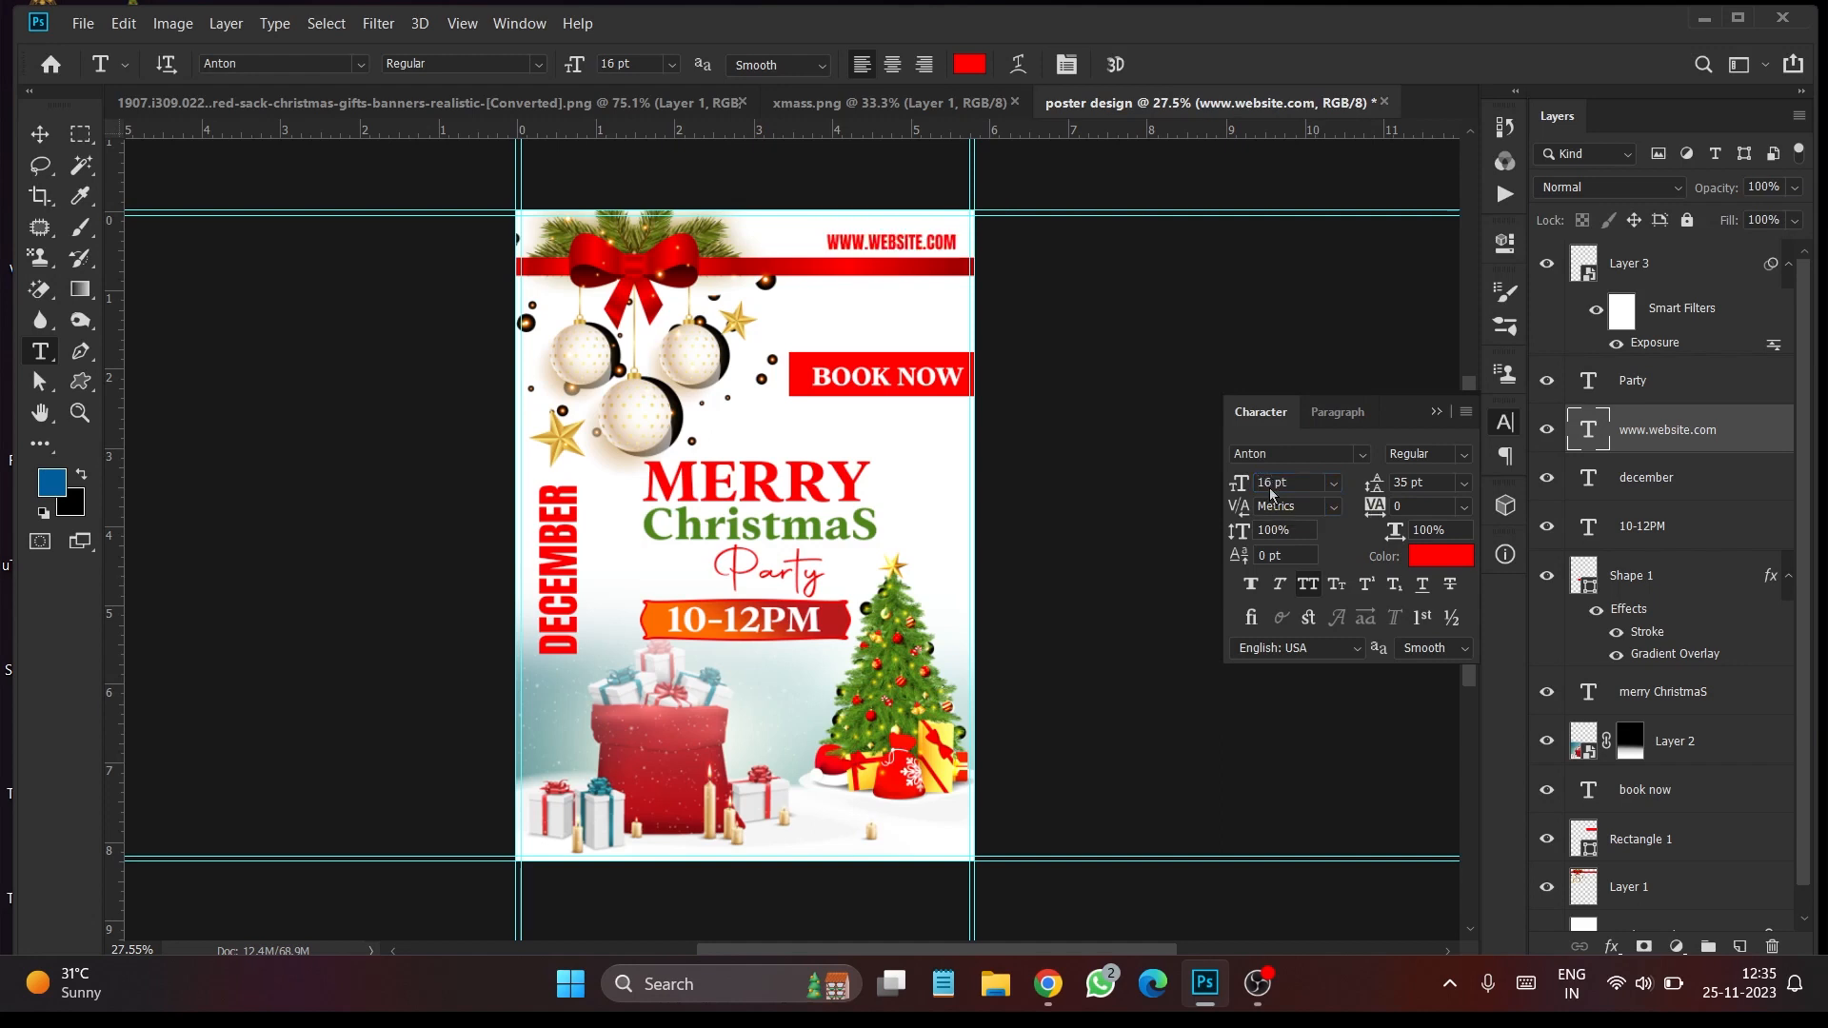
{"action": "left_click", "coordinate": [1304, 593]}
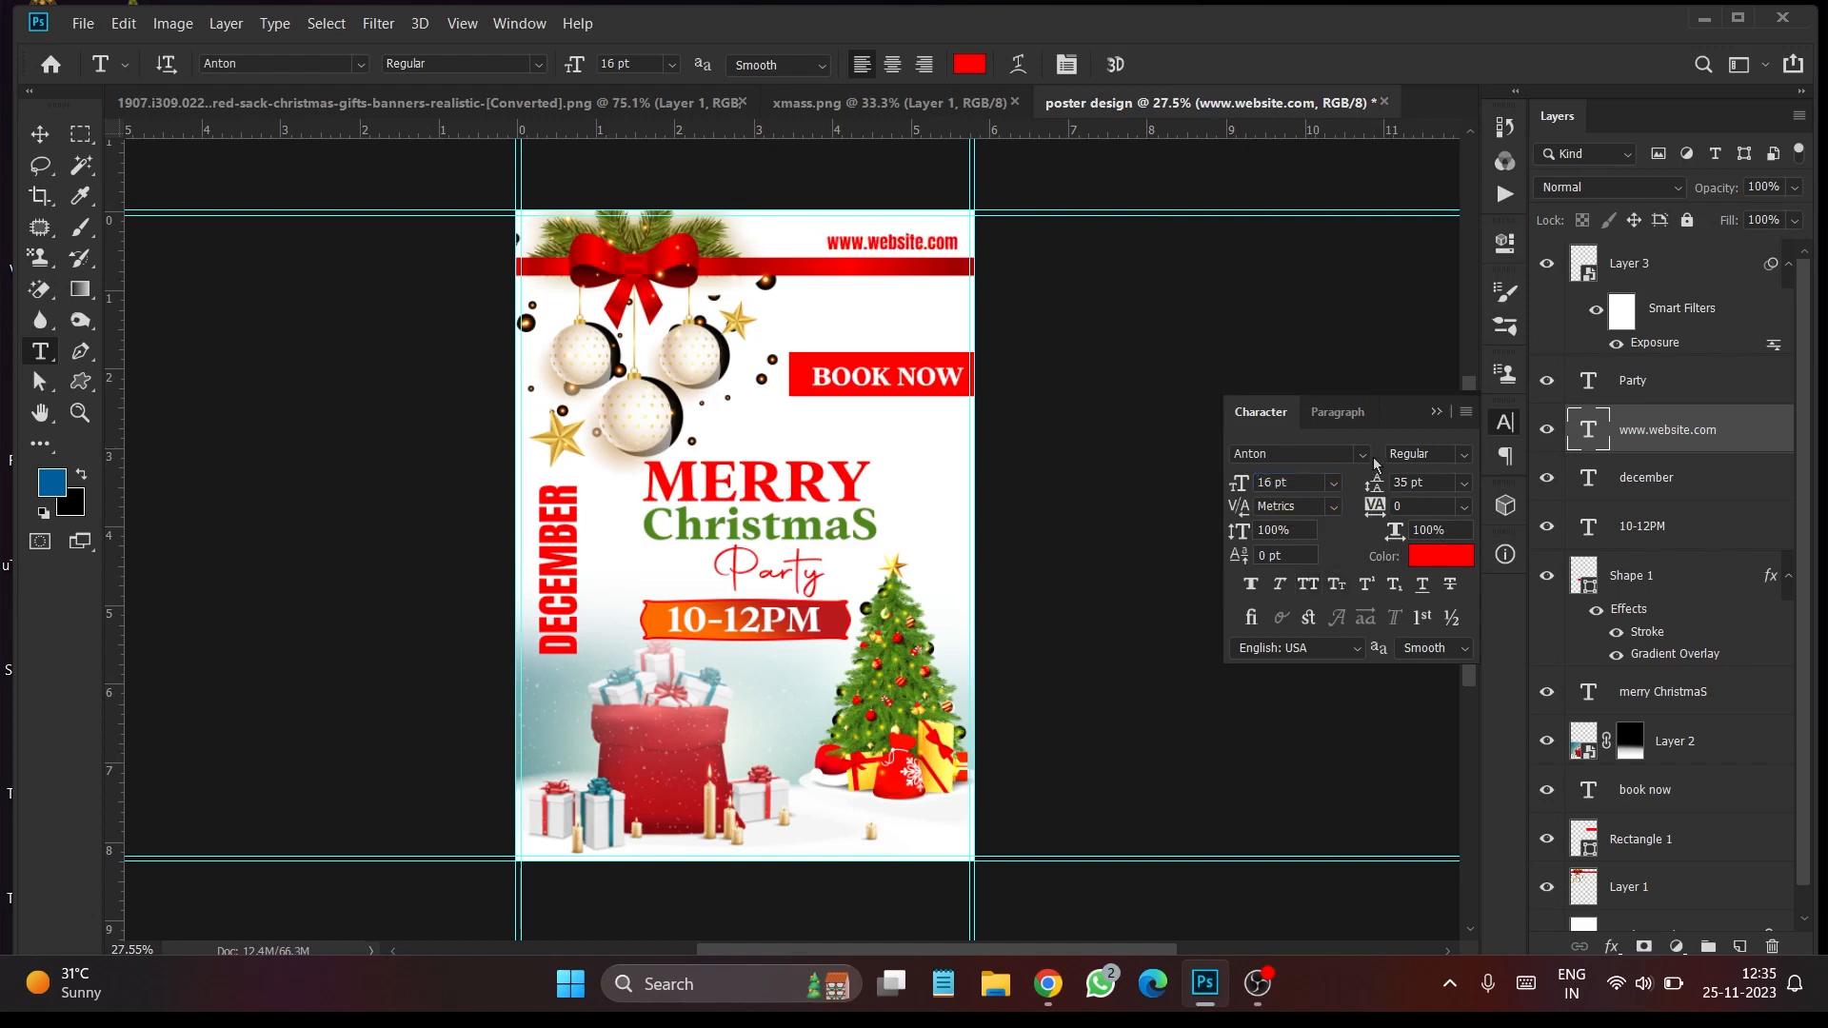
Set the website text to Quicksand Medium and move it inside the poster's right margin guide, above the ribbon
{"action": "left_click", "coordinate": [1361, 454]}
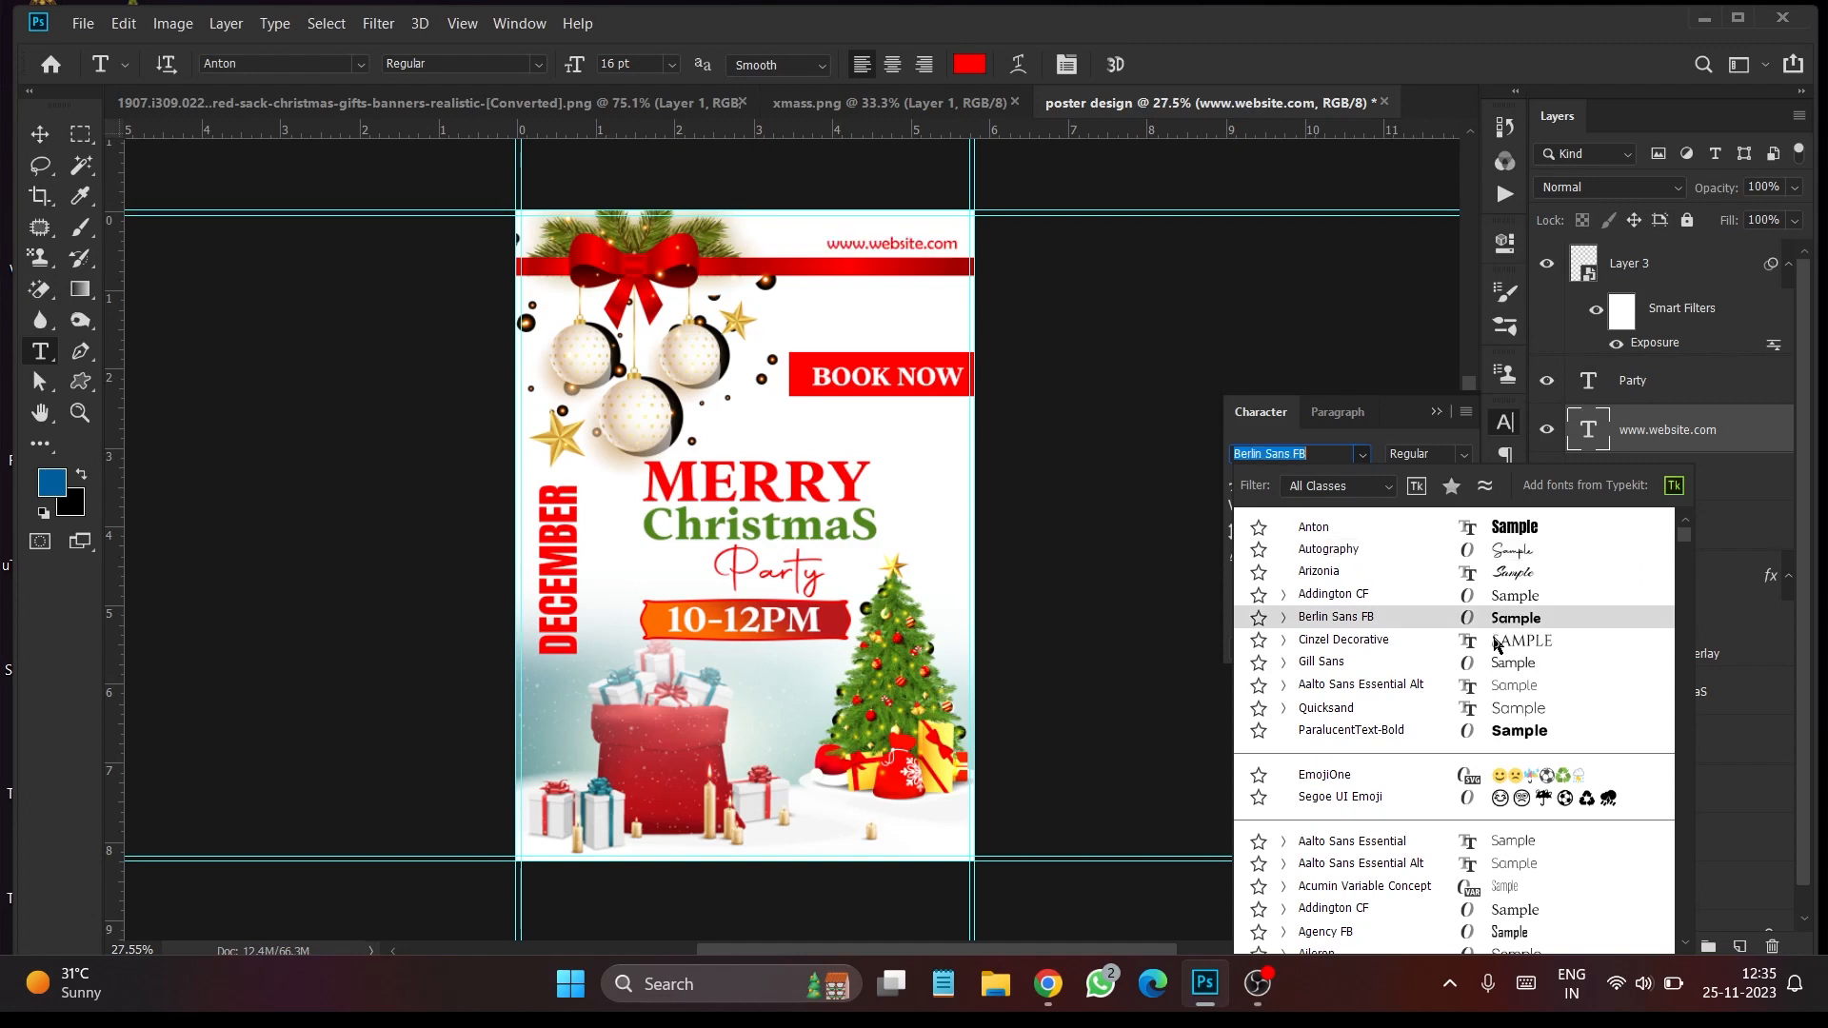
{"action": "left_click", "coordinate": [1432, 712]}
{"action": "left_click", "coordinate": [1428, 454]}
{"action": "left_click", "coordinate": [1446, 523]}
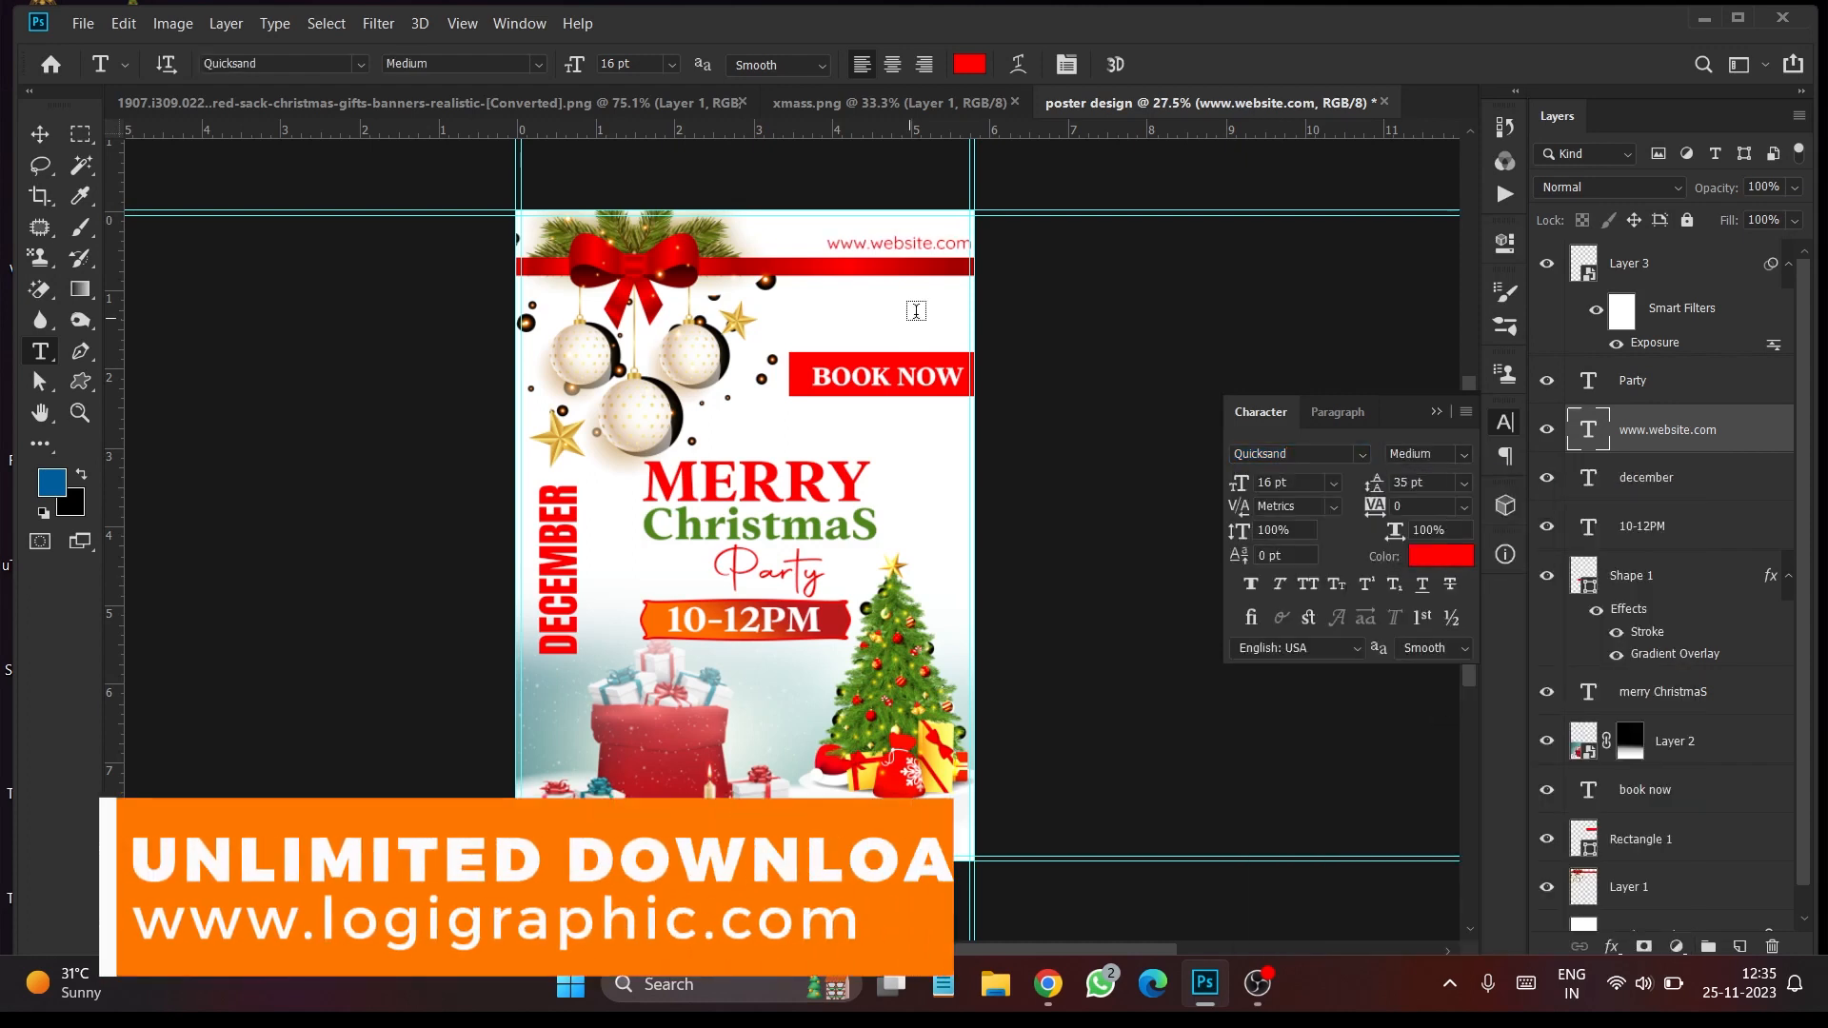
{"action": "key", "text": "v"}
{"action": "left_click_drag", "start_coordinate": [920, 267], "coordinate": [908, 261]}
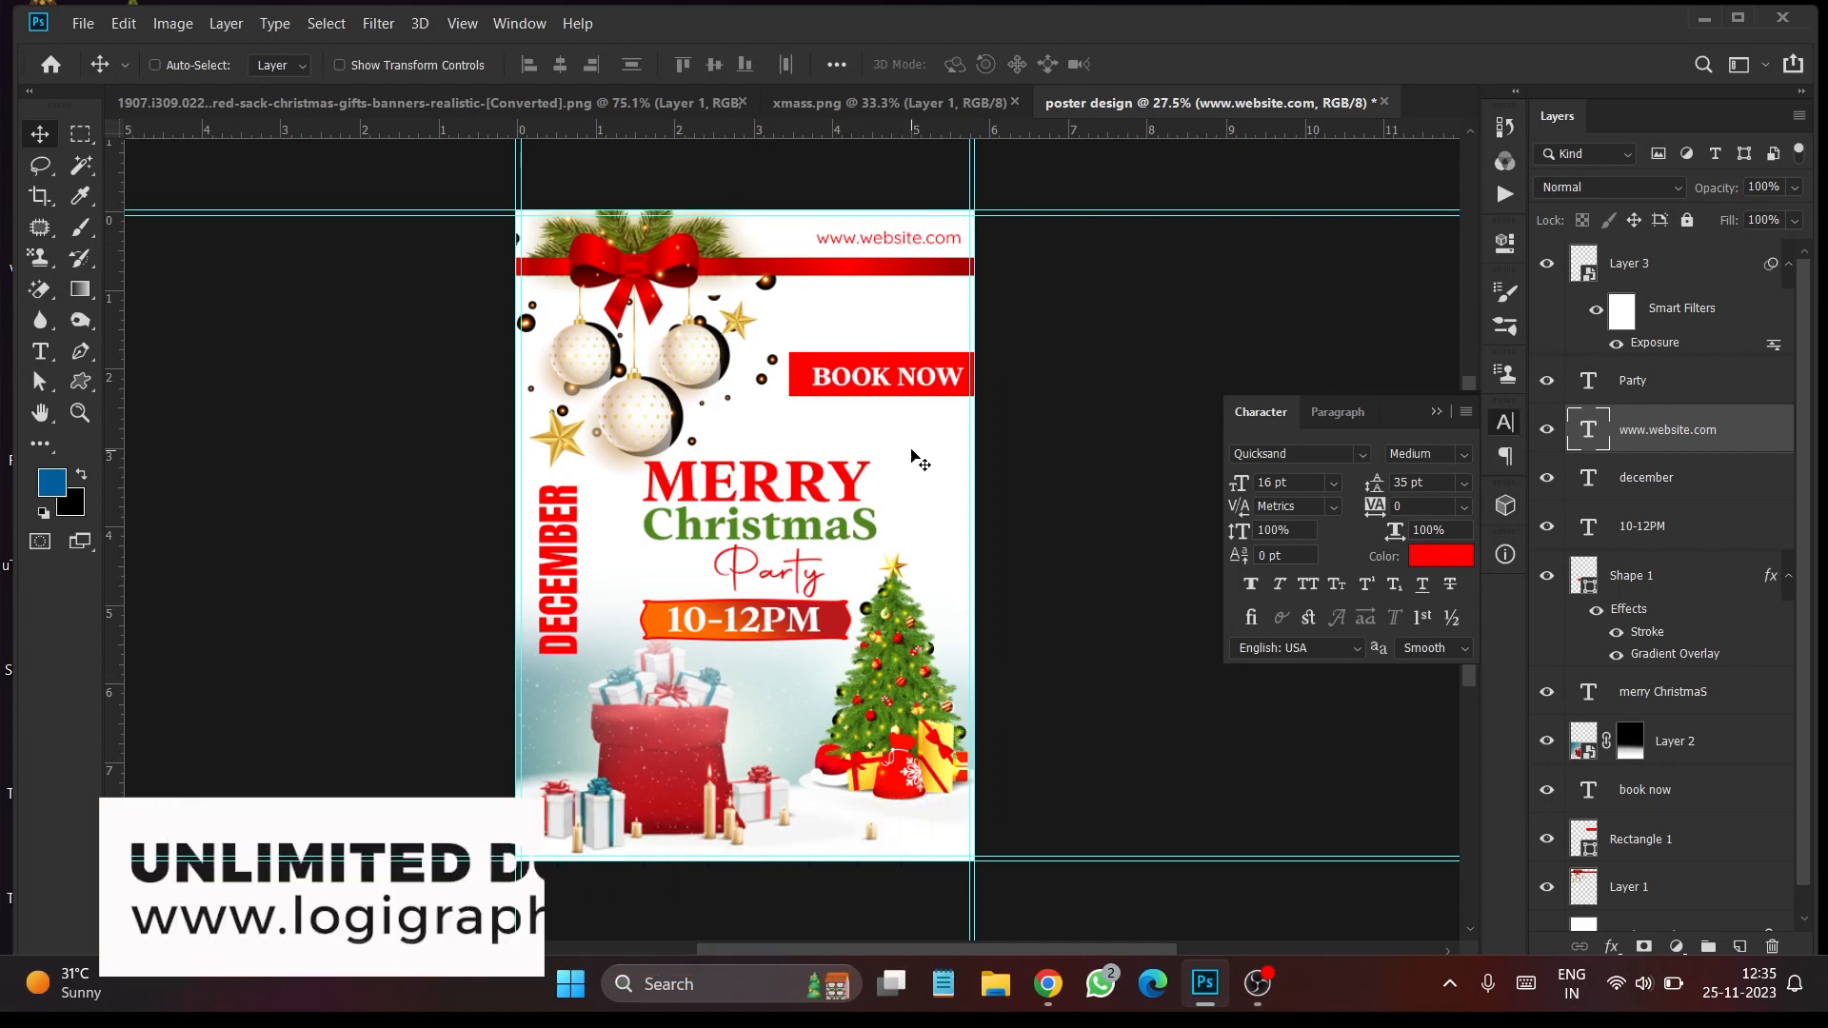
Collapse the Character panel and review the whole poster
{"action": "scroll", "coordinate": [934, 588], "scroll_direction": "down", "scroll_amount": 1}
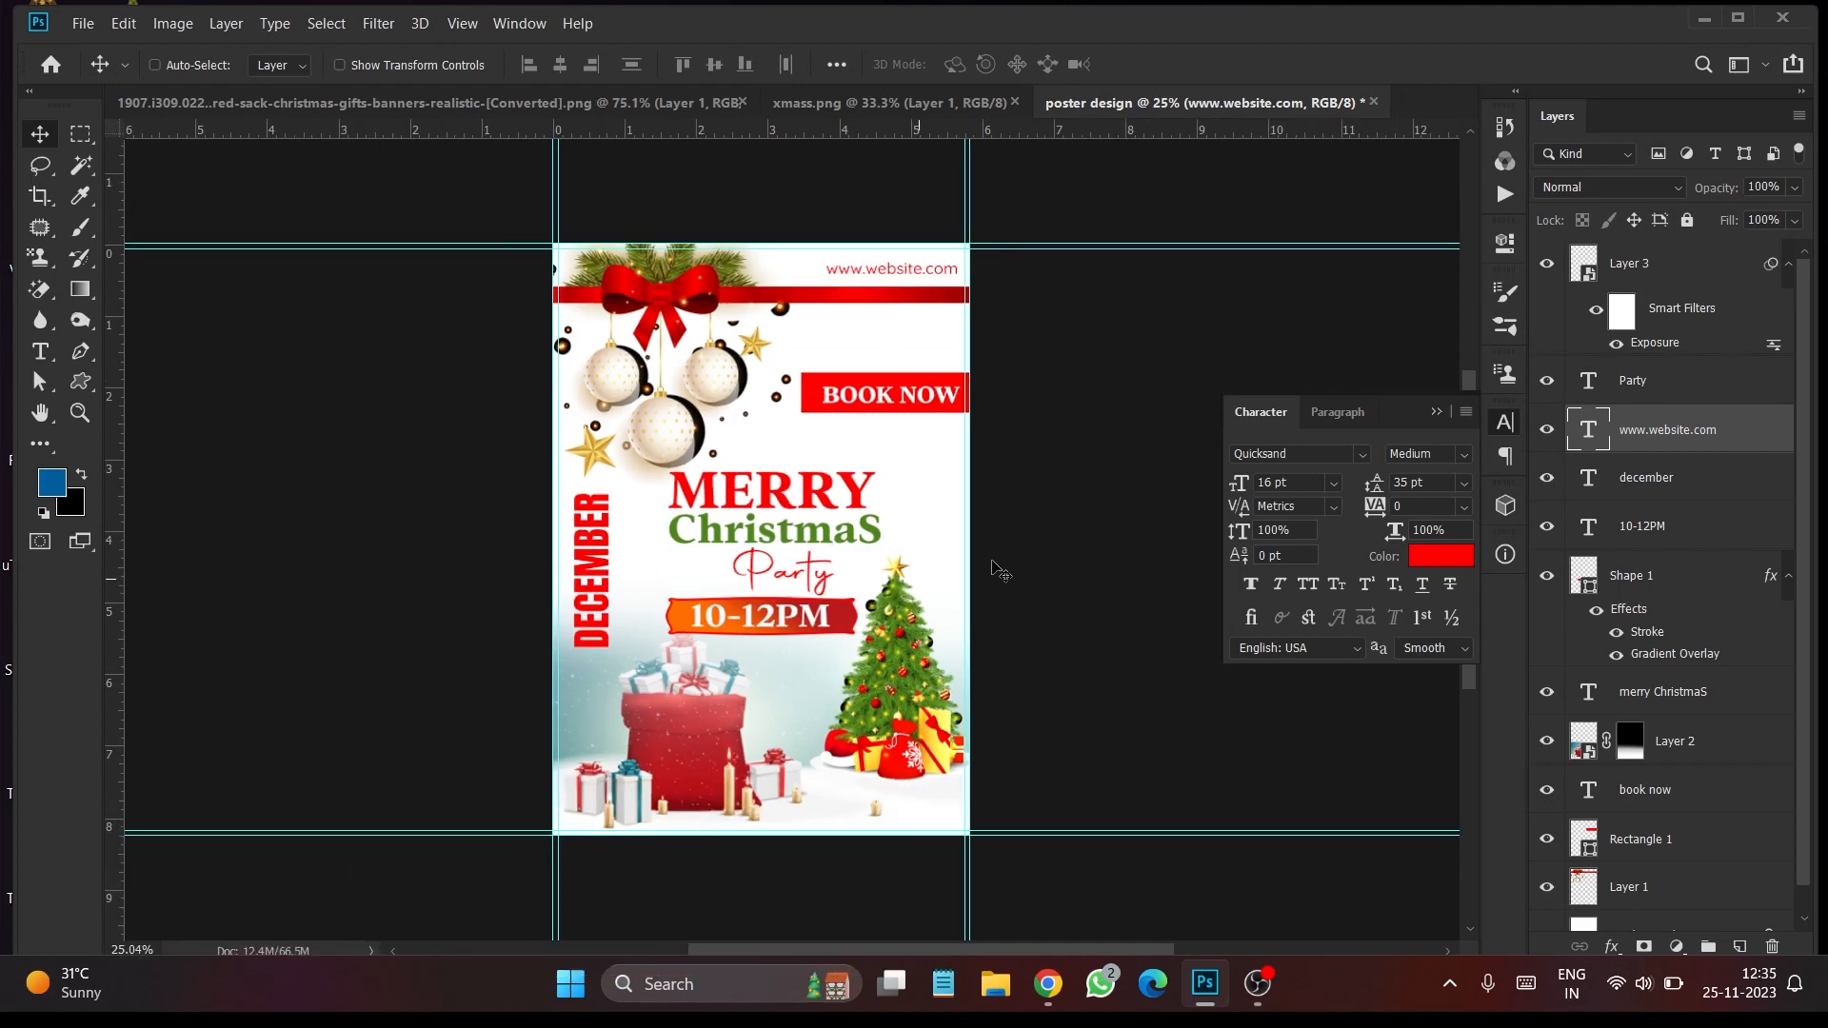
{"action": "left_click", "coordinate": [1436, 411]}
{"action": "scroll", "coordinate": [742, 572], "scroll_direction": "up", "scroll_amount": 1}
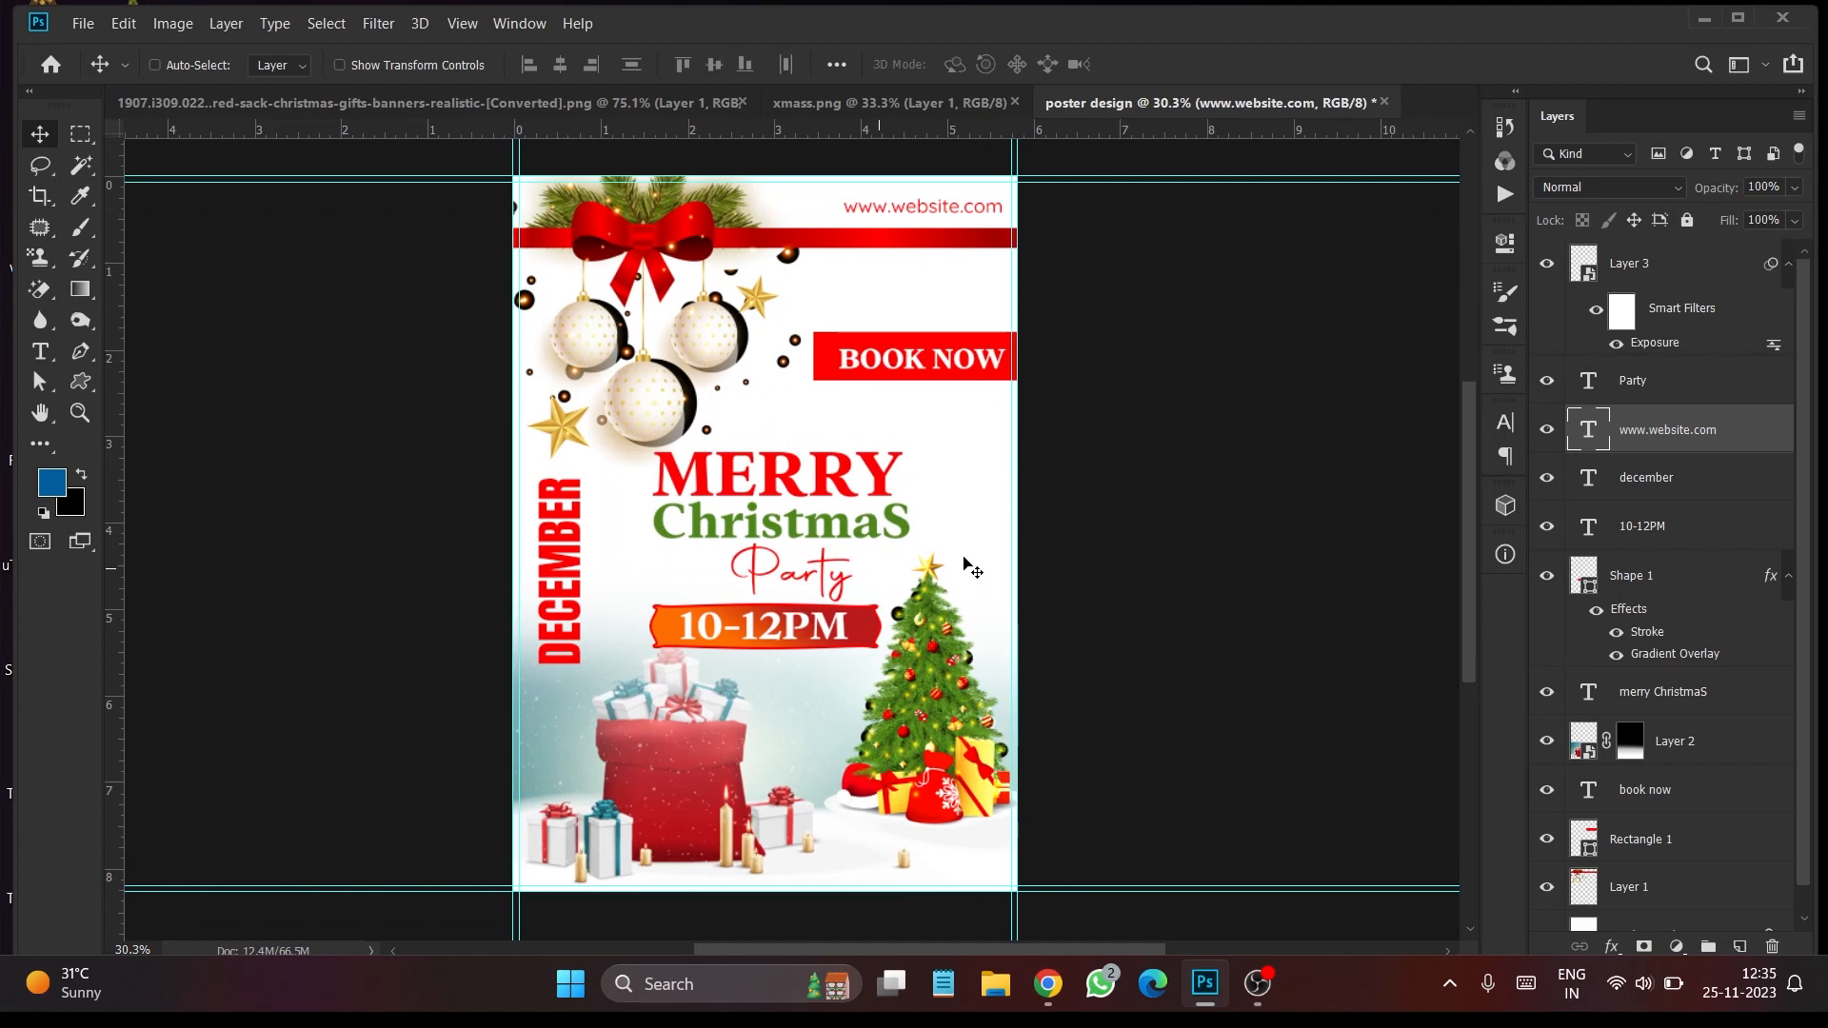
{"action": "left_click_drag", "start_coordinate": [1044, 547], "coordinate": [1045, 550]}
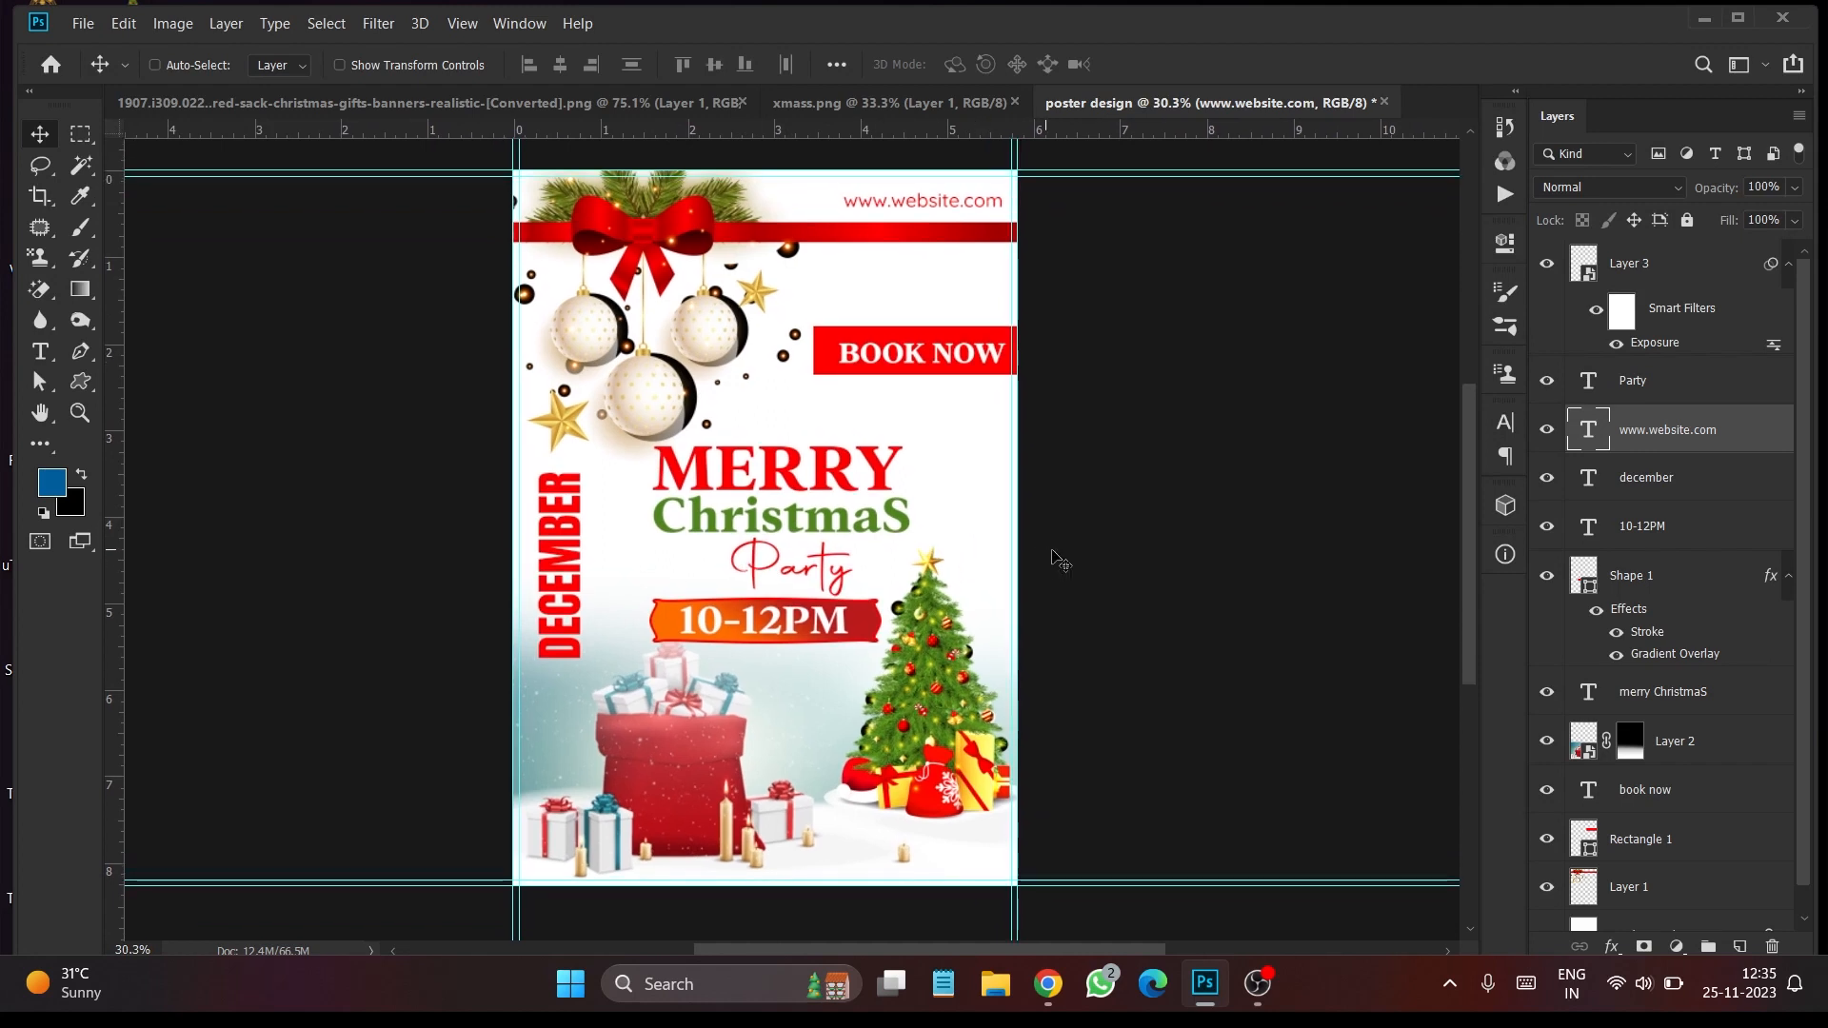
Open the poster in Save for Web and fit the whole image in the preview
{"action": "left_click", "coordinate": [83, 26]}
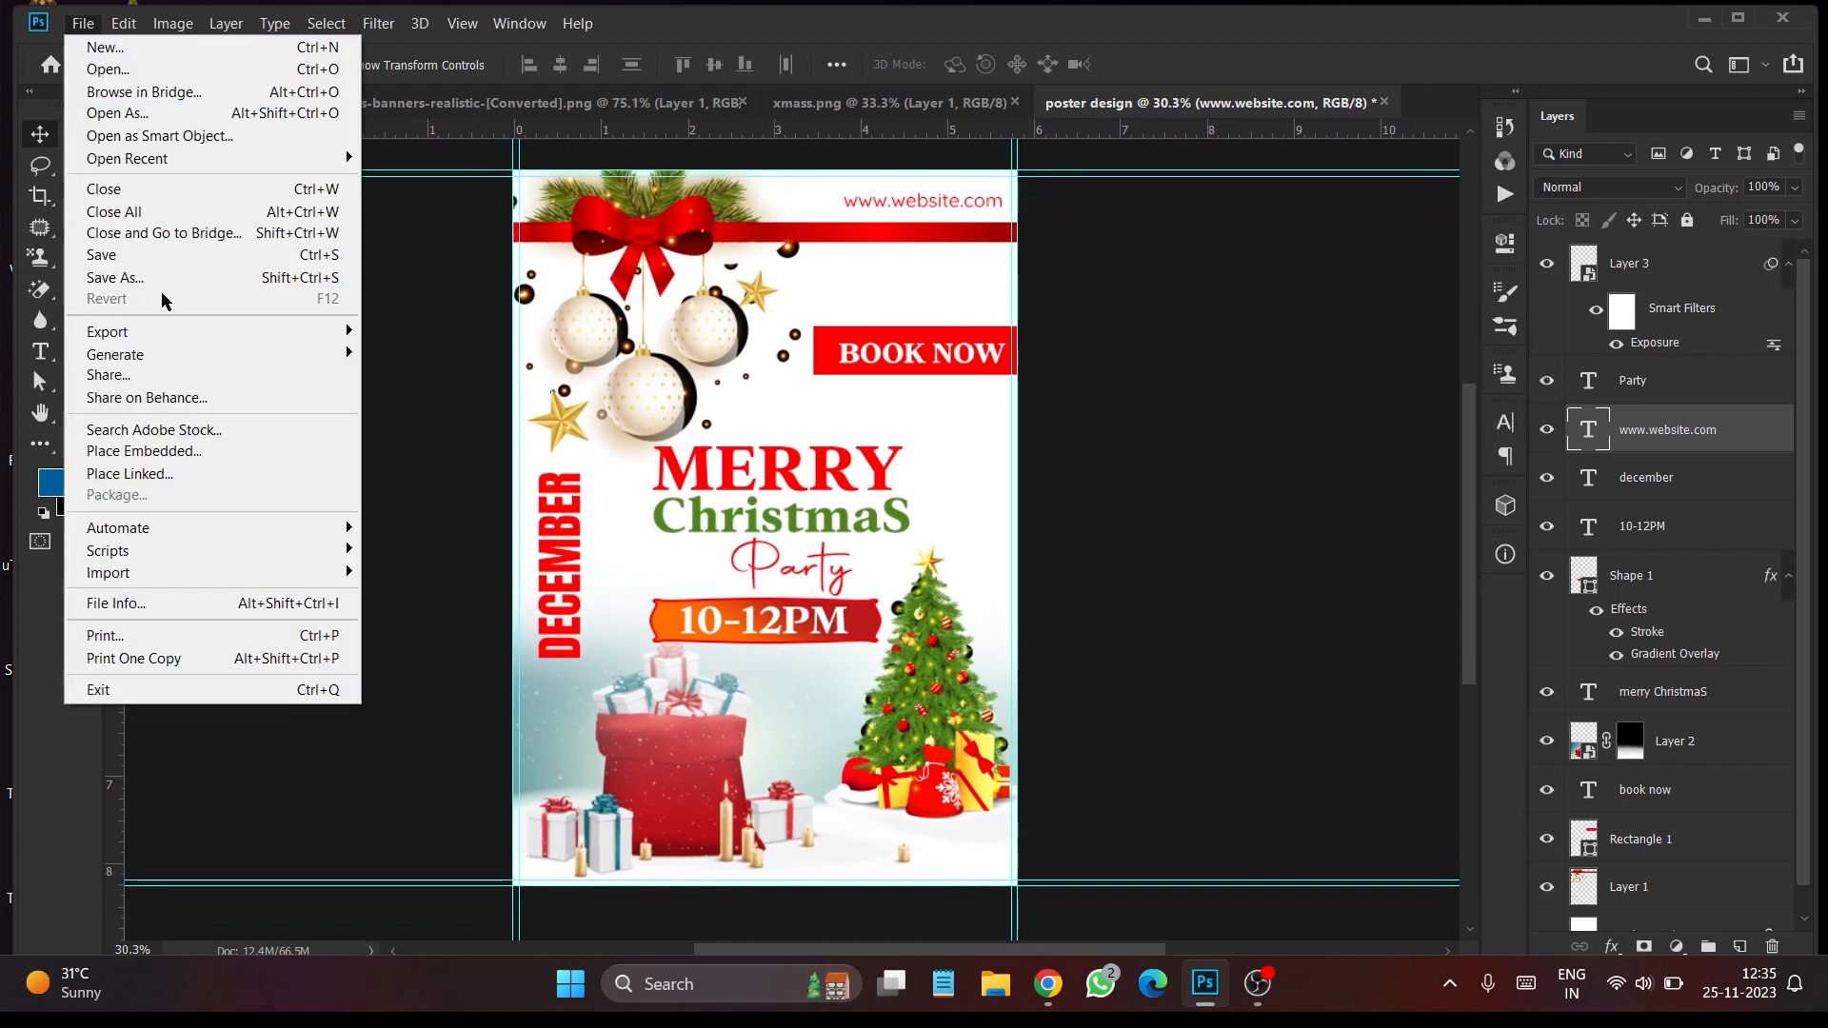
{"action": "mouse_move", "coordinate": [185, 331]}
{"action": "left_click", "coordinate": [514, 419]}
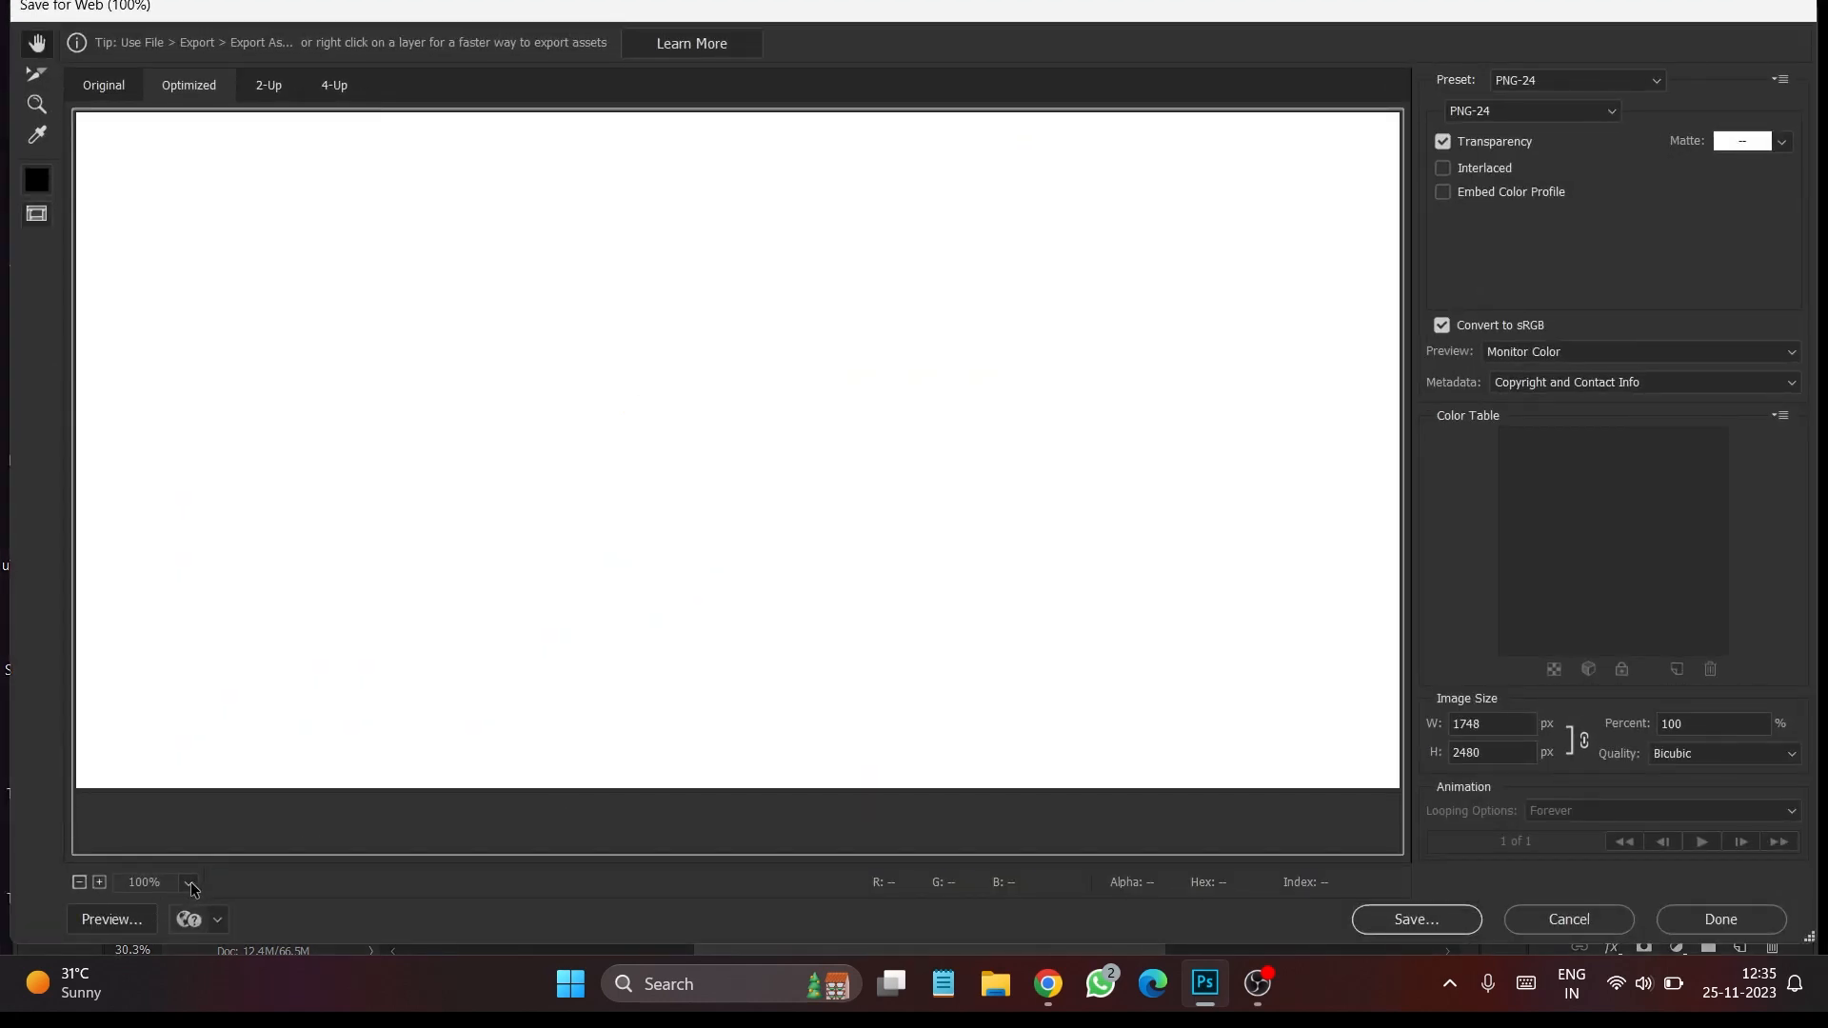
{"action": "left_click", "coordinate": [191, 885]}
{"action": "left_click", "coordinate": [194, 856]}
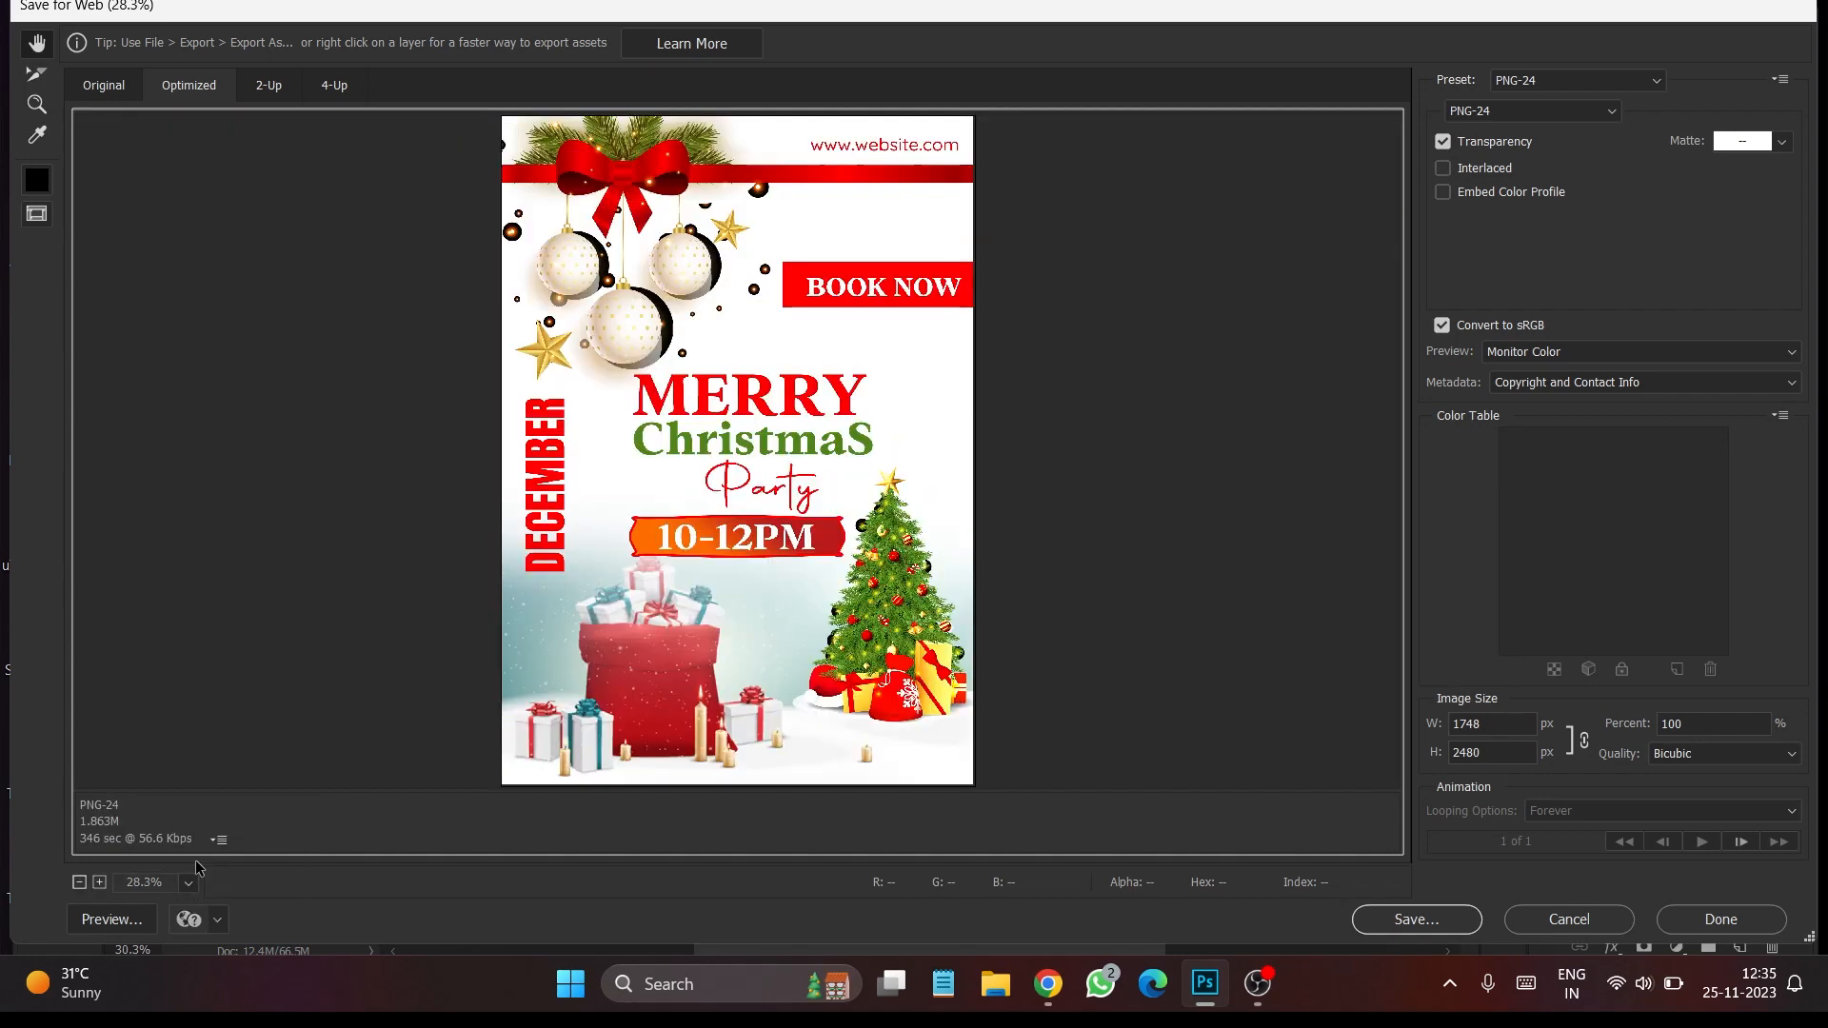